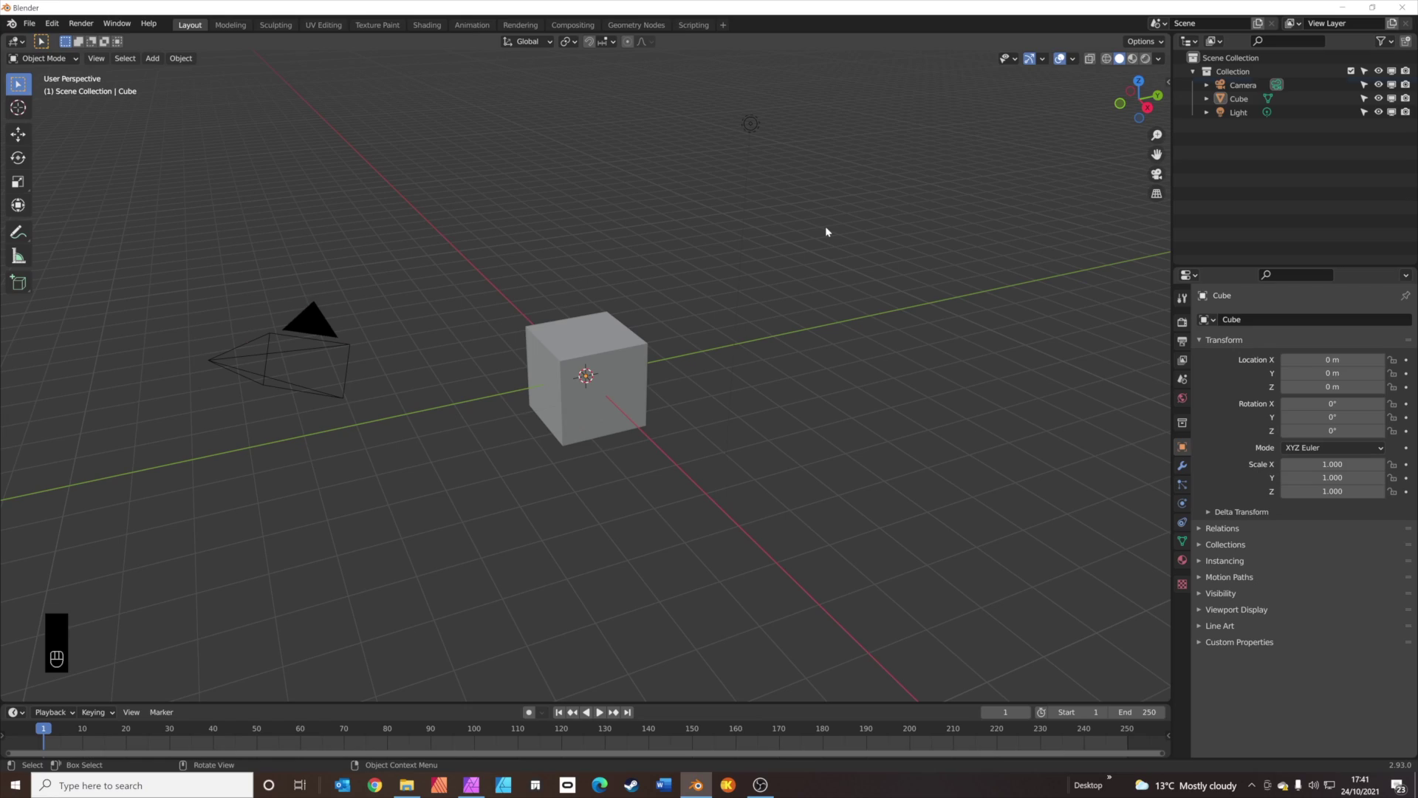
Delete the default cube, camera and light from the scene.
key(a)
key(x)
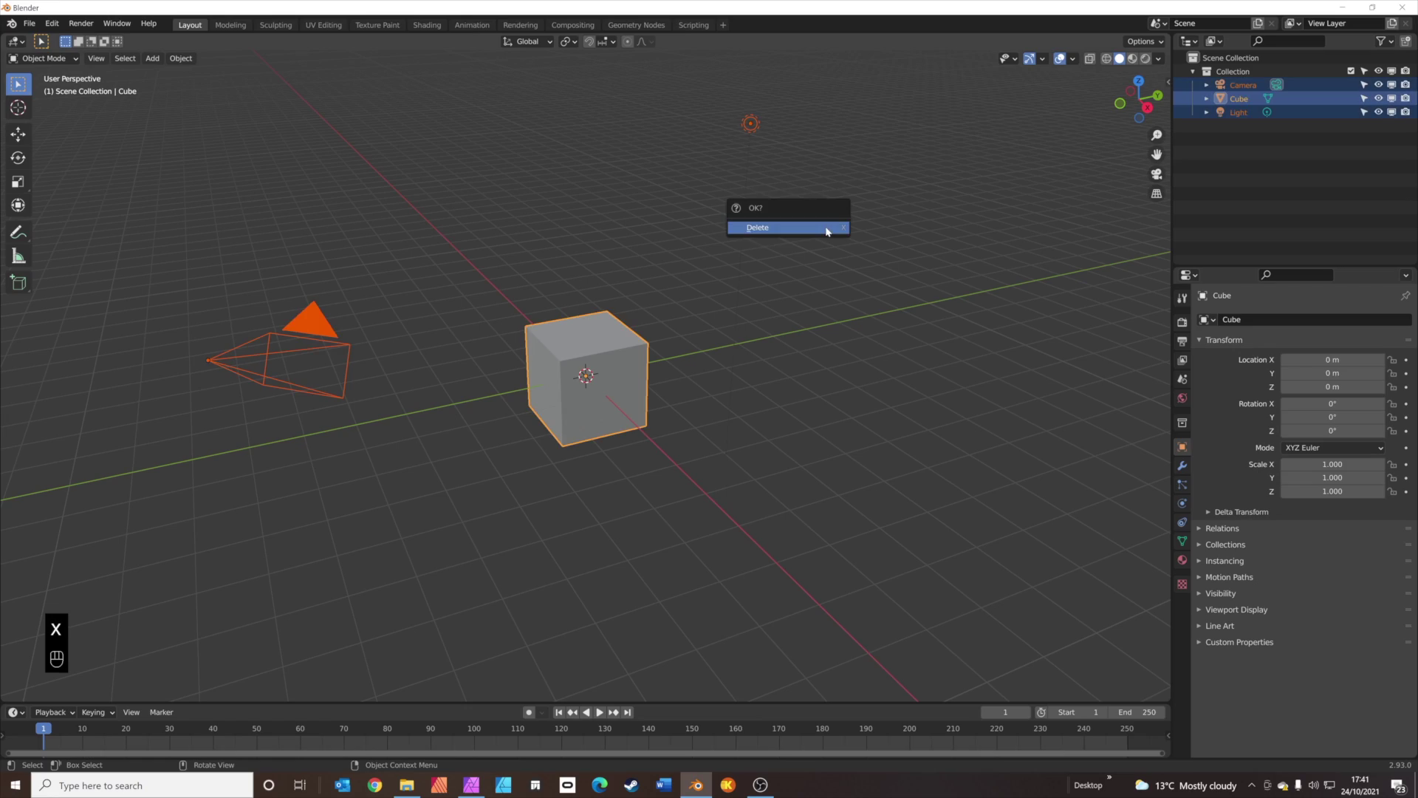
click(827, 231)
Set the world colour to a Sky Texture background.
click(1183, 400)
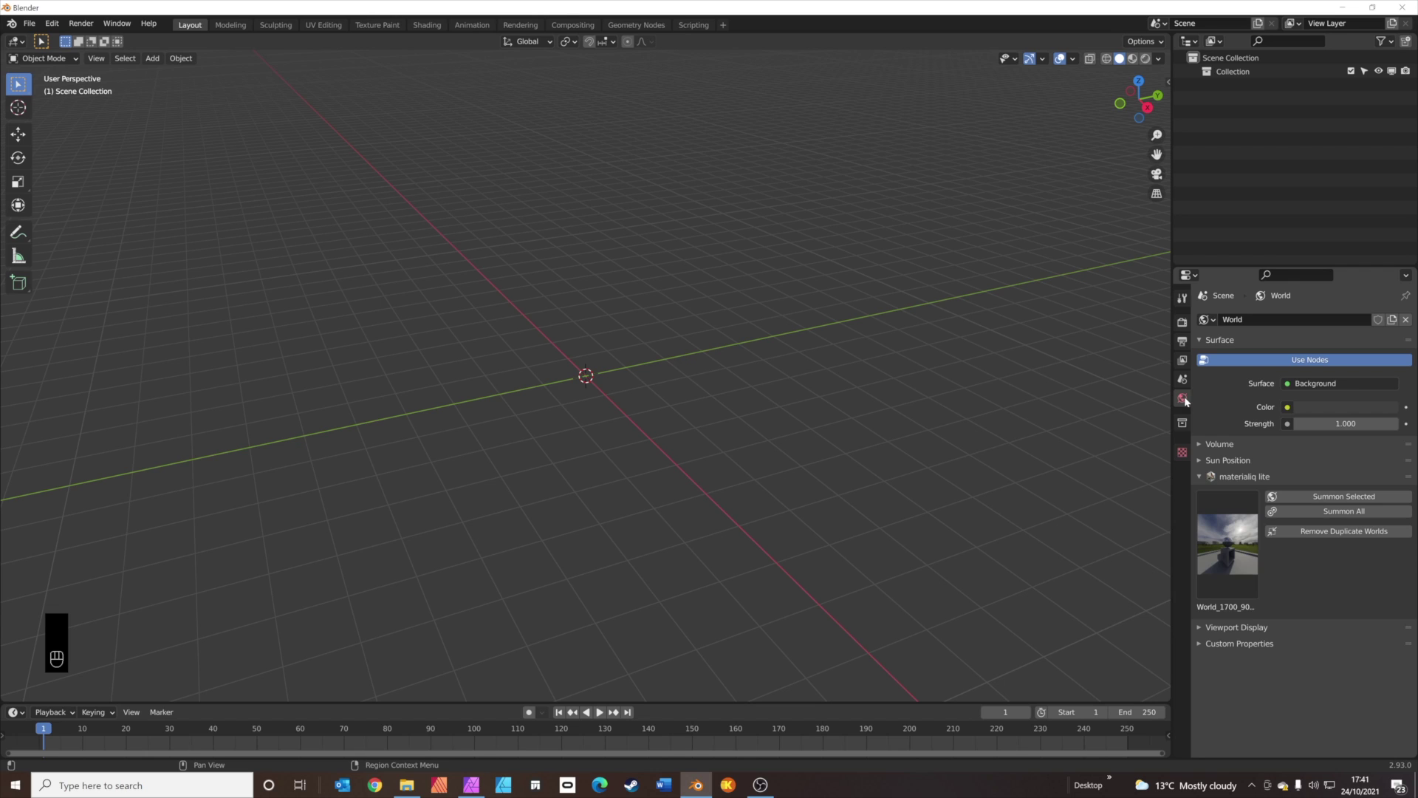
click(1287, 407)
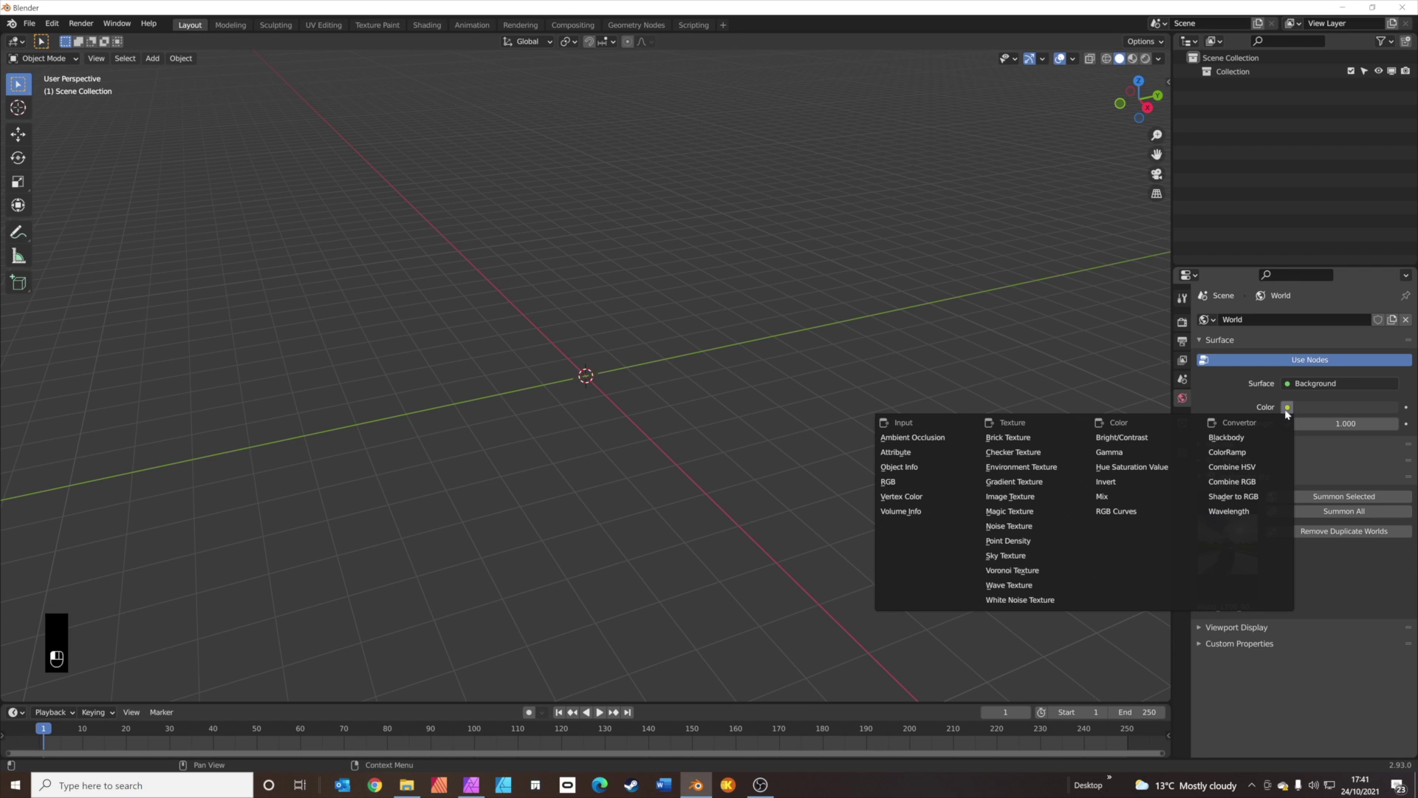
click(1022, 559)
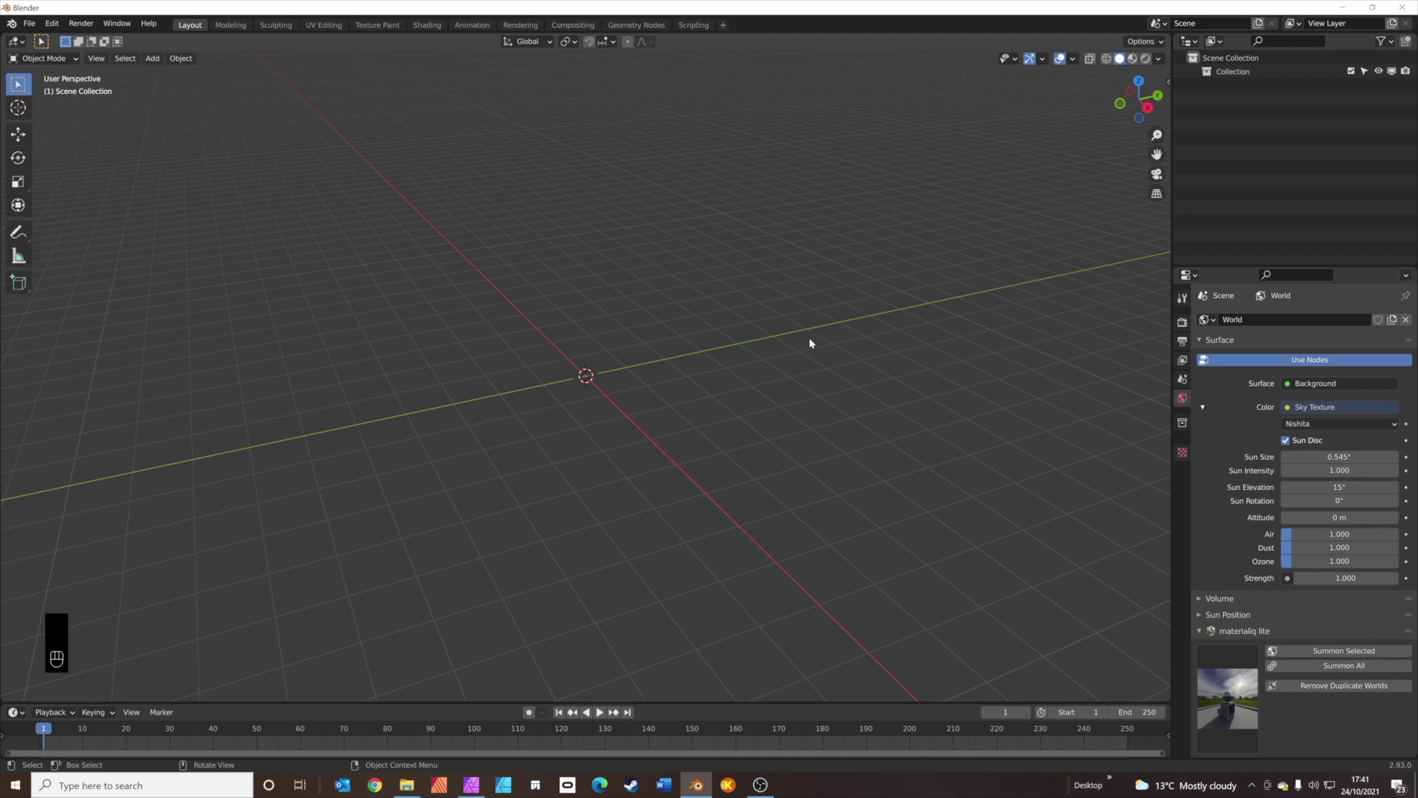
Switch the render engine to Cycles on GPU Compute.
click(1182, 322)
click(1326, 321)
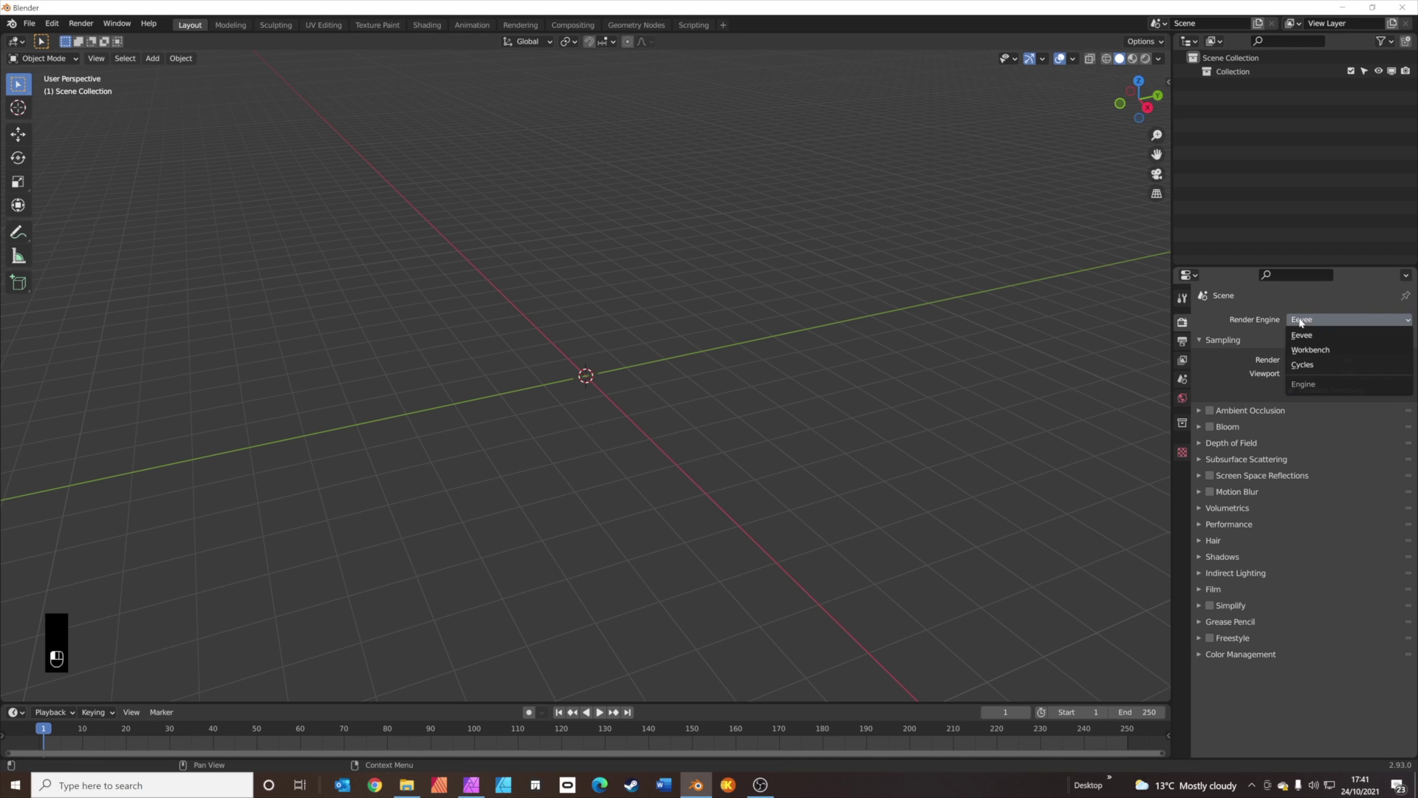
click(1301, 367)
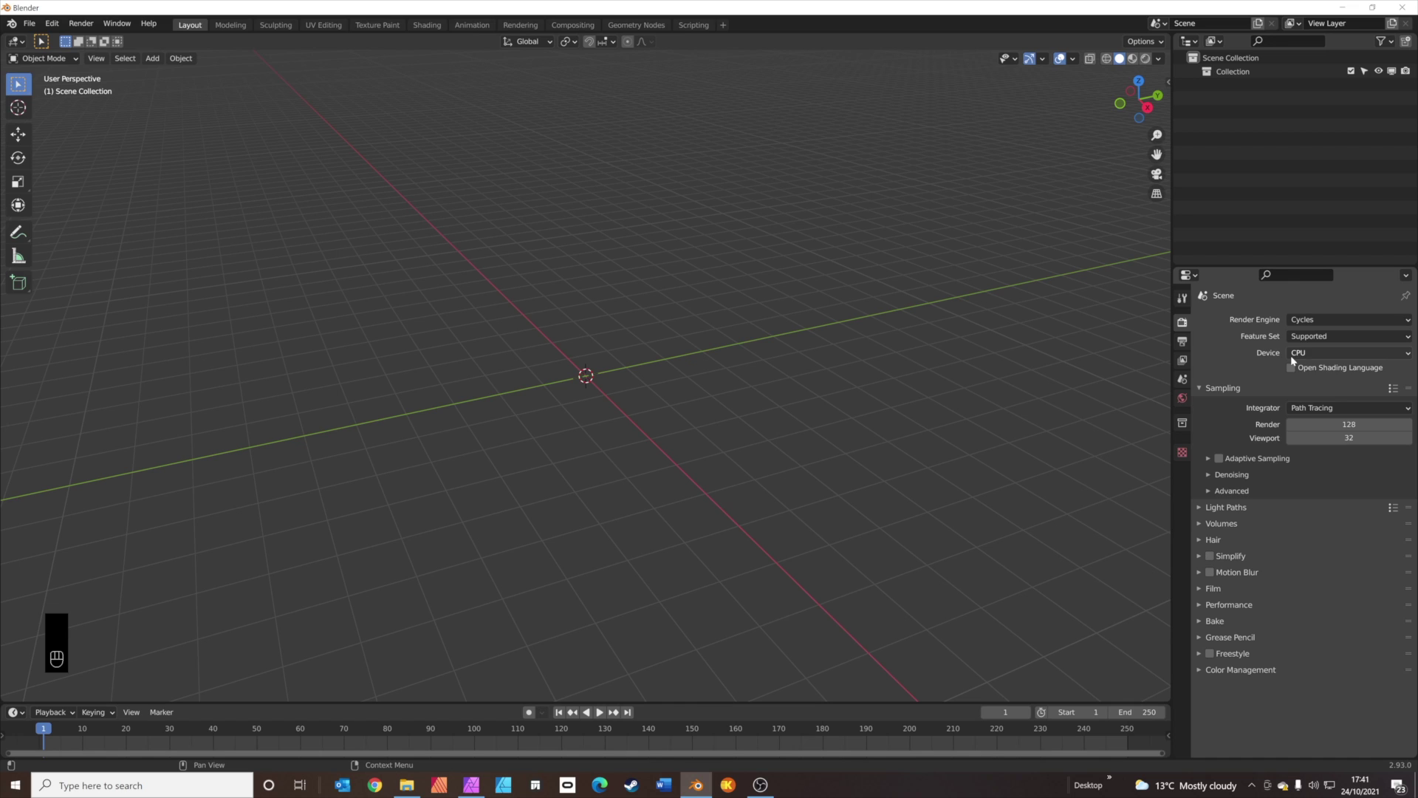
click(1294, 353)
click(1315, 380)
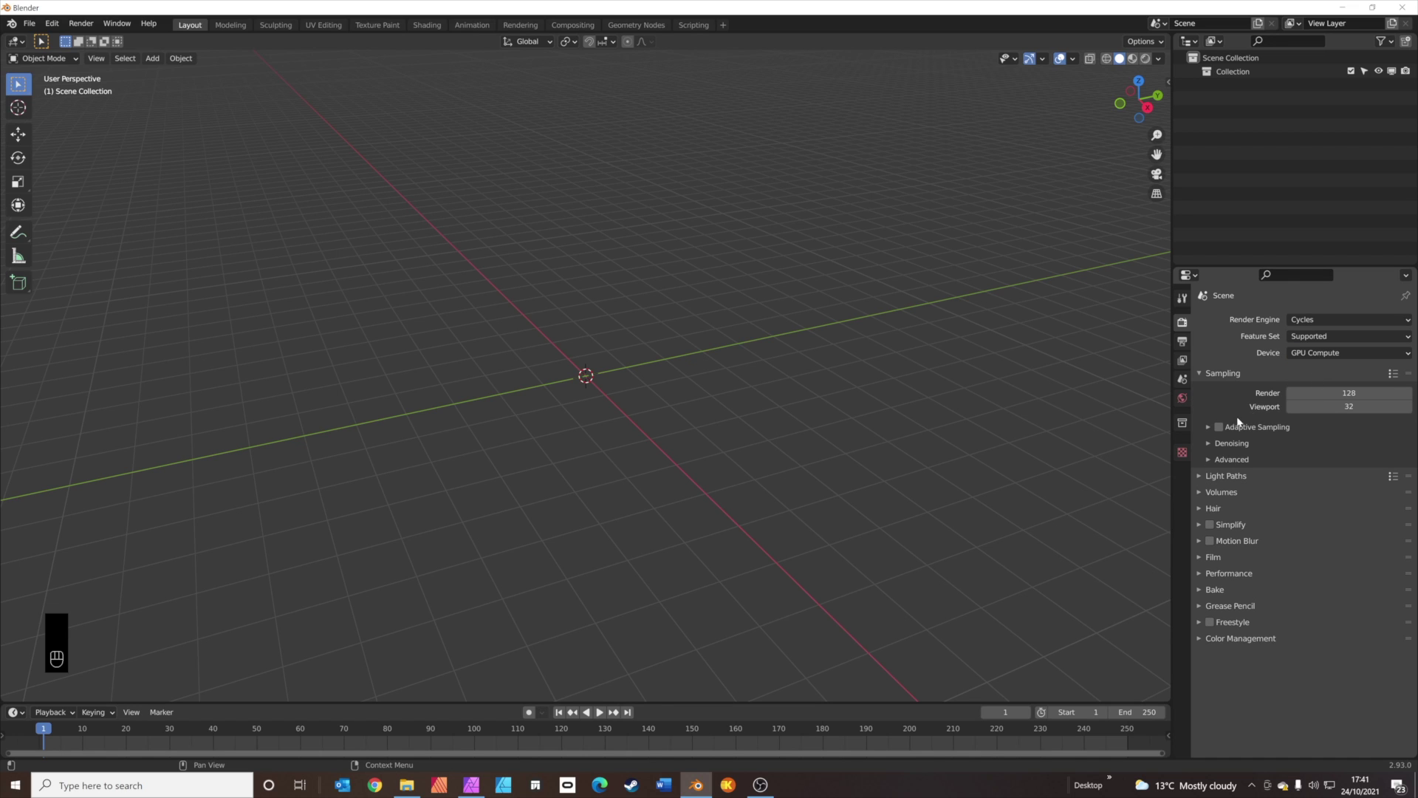
Enable adaptive sampling with 64 render samples.
click(1219, 427)
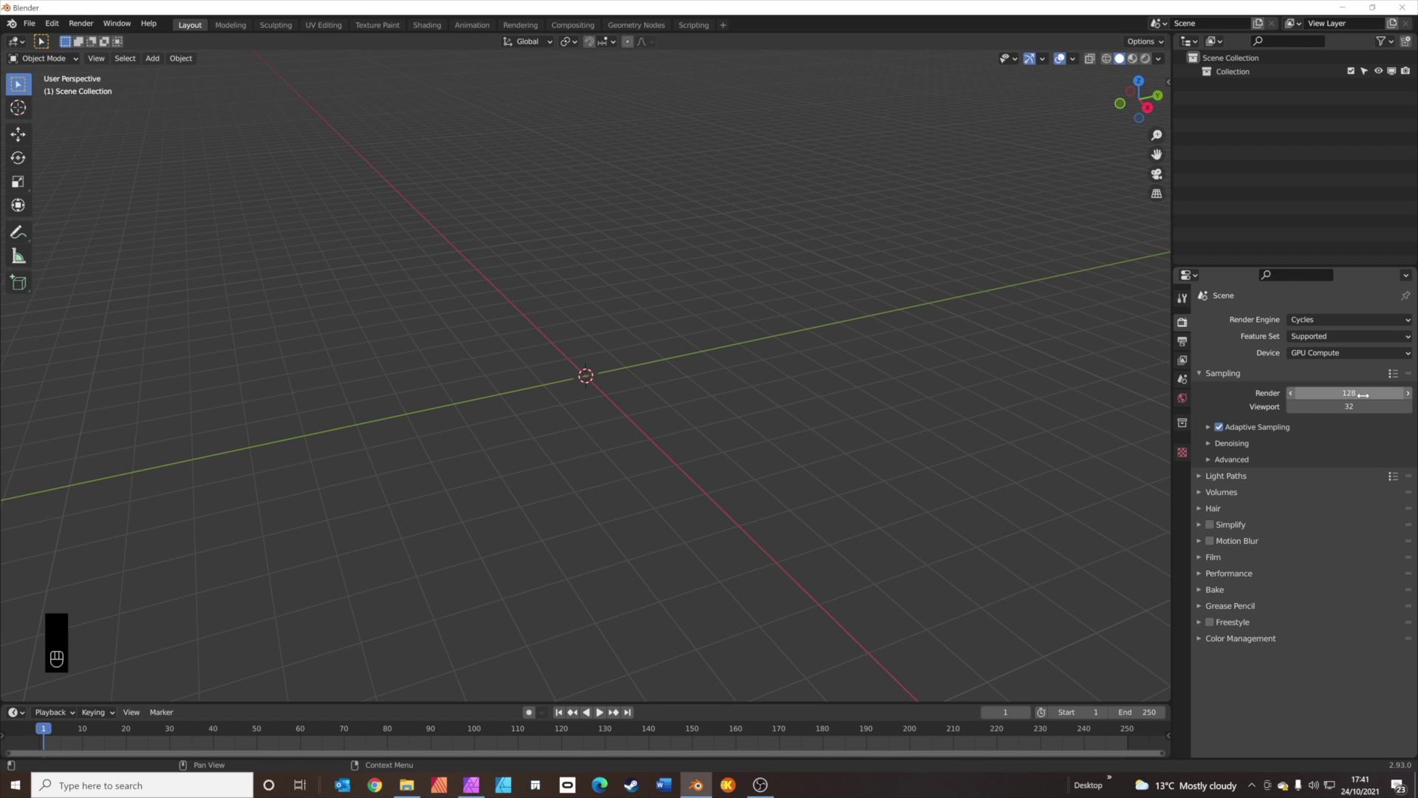
click(1361, 394)
text(64)
key(Return)
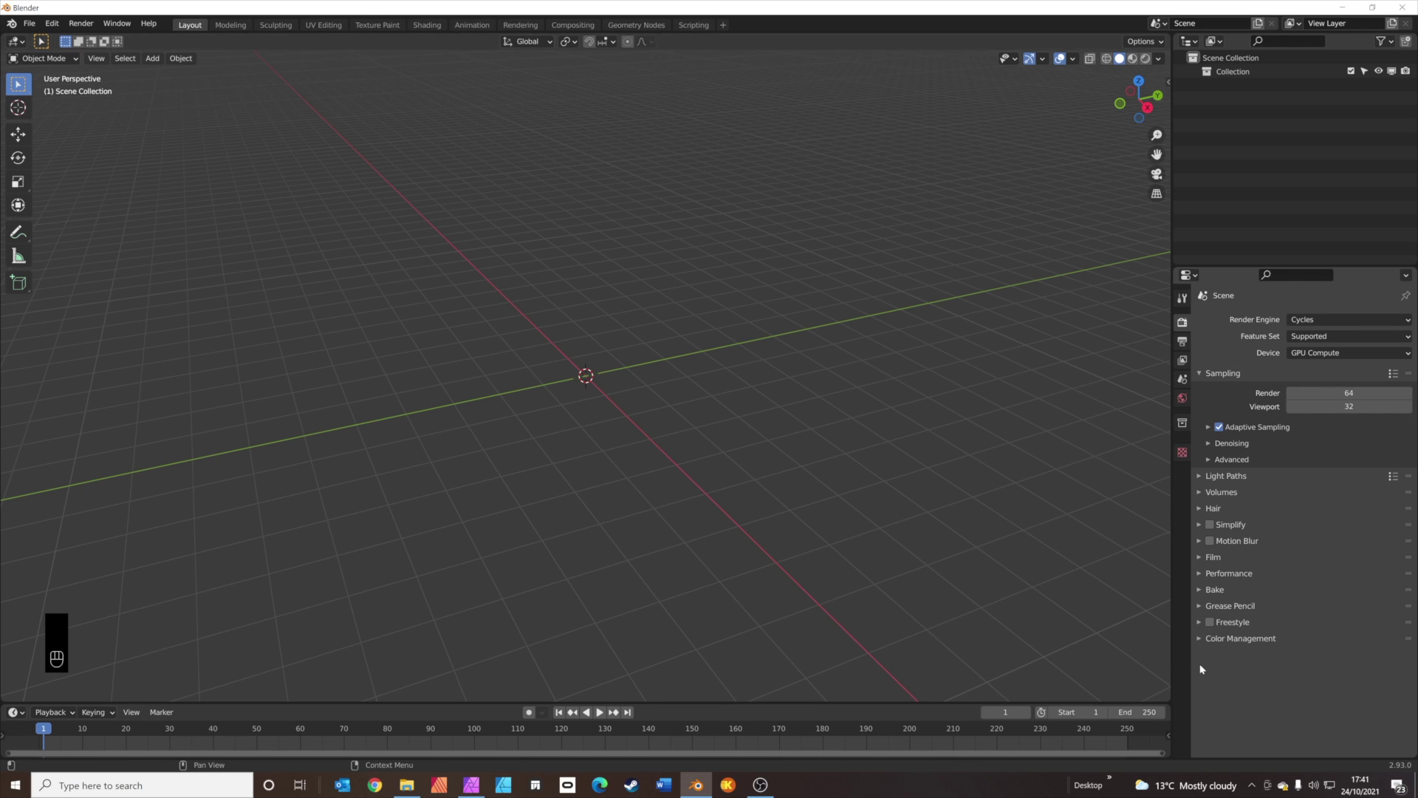
Set the Color Management look to High Contrast.
click(1233, 640)
scroll(1266, 626, down, 1)
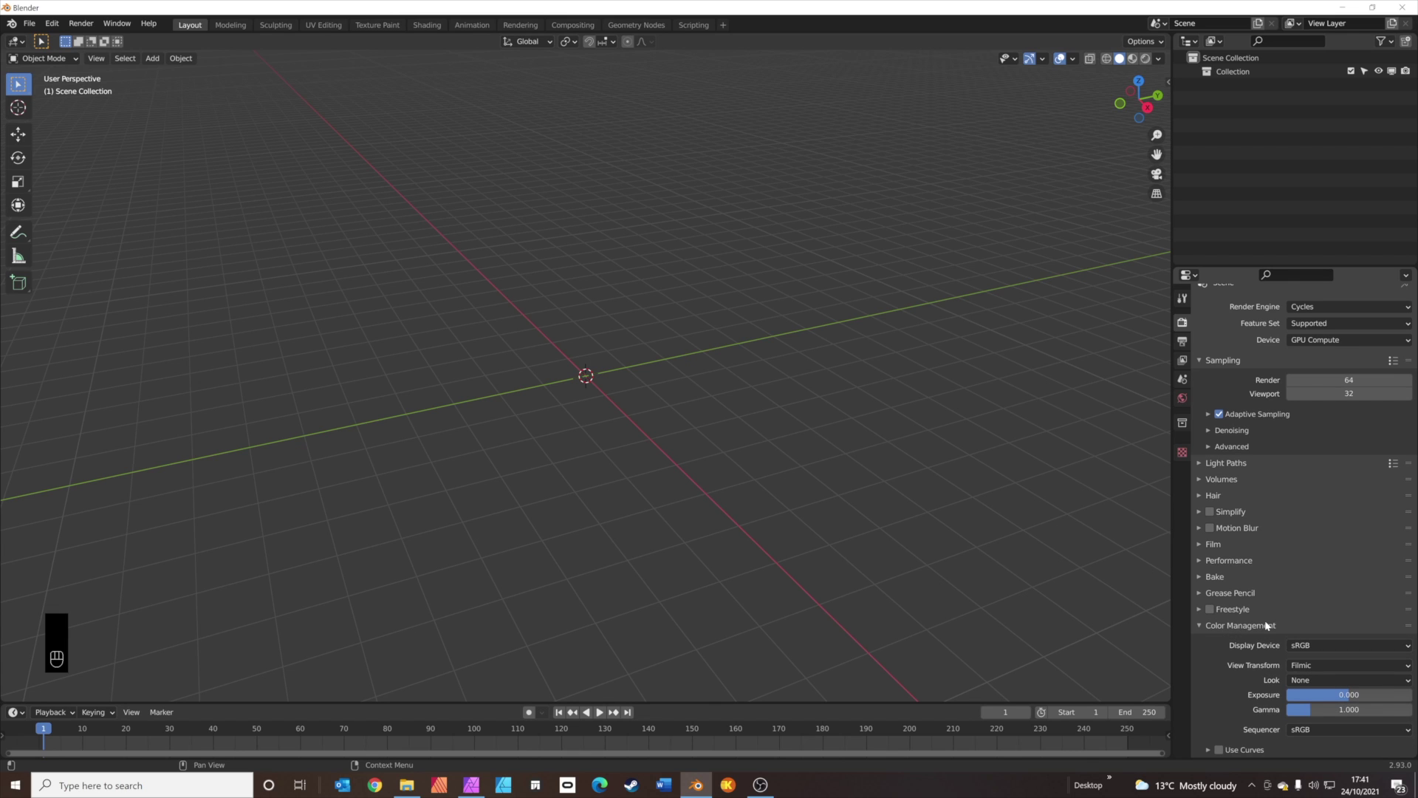
click(1304, 680)
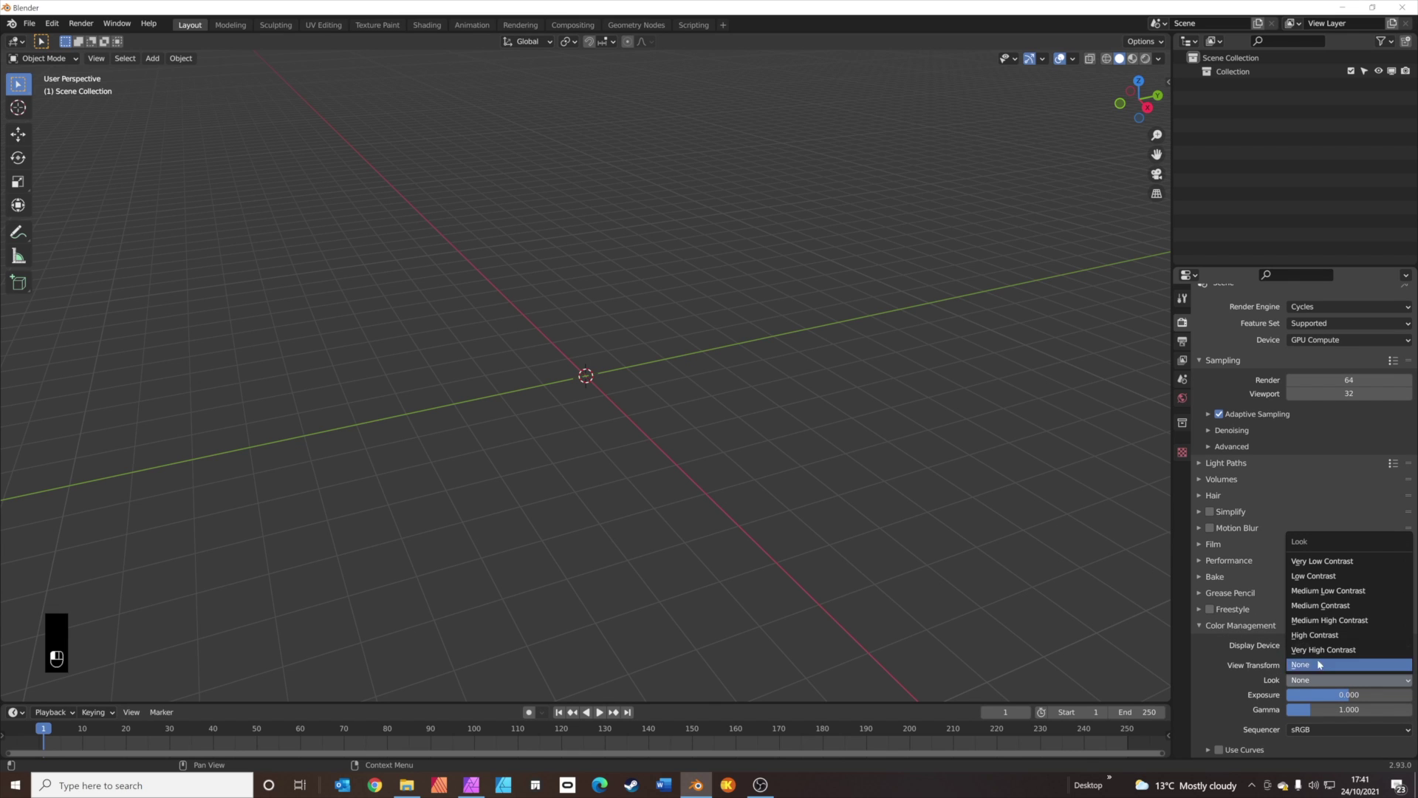
click(1343, 637)
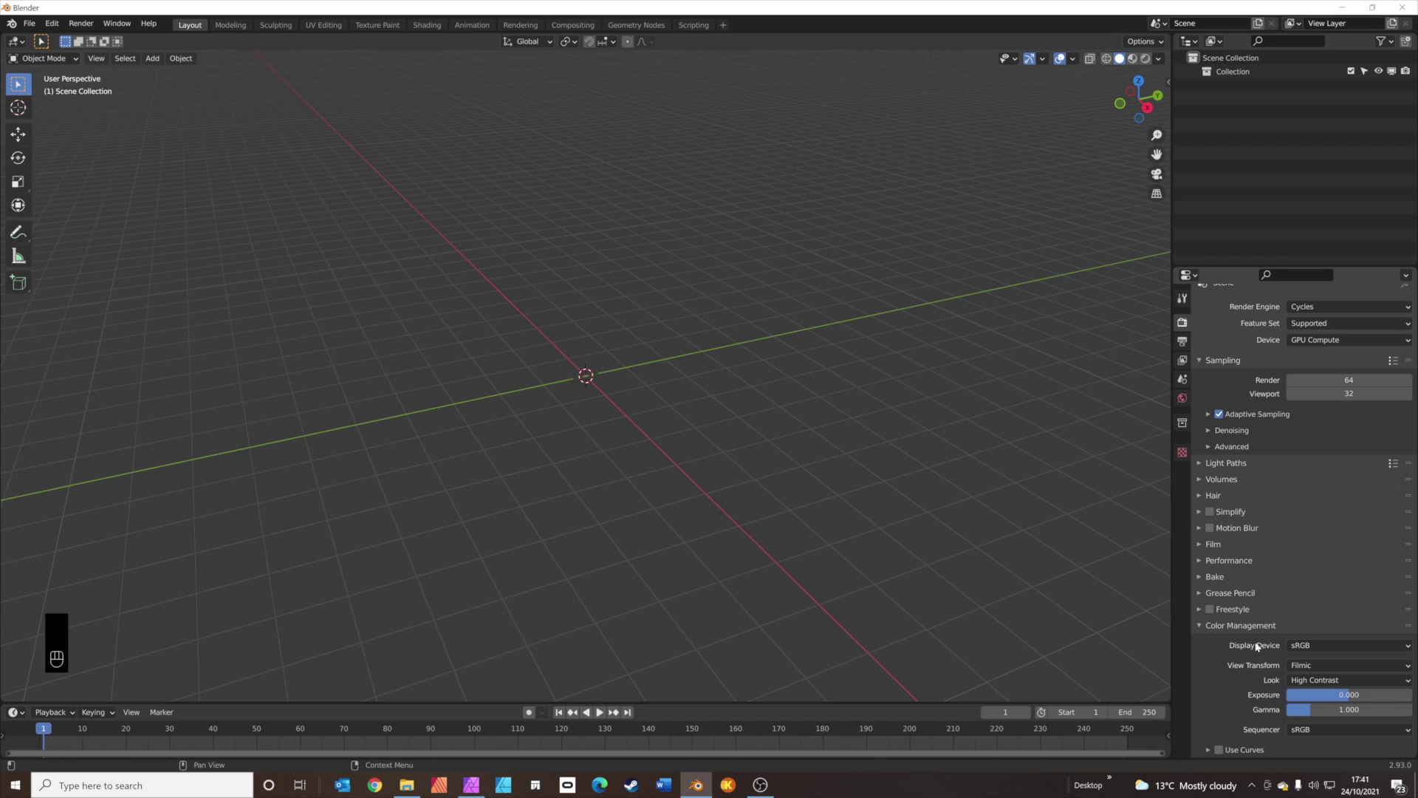
click(1201, 626)
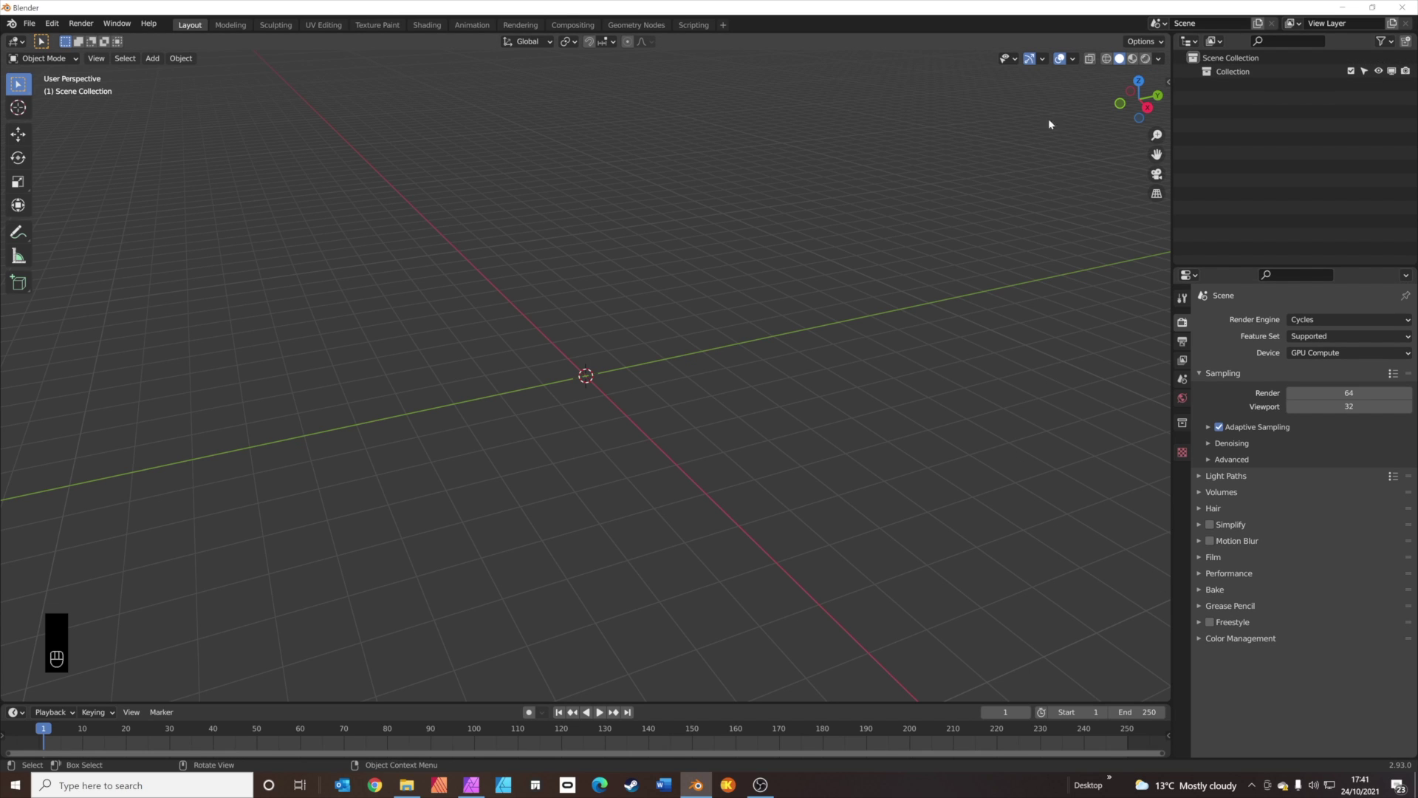
Add a plane, scale it up 200 times and apply all transforms.
key(shift+a)
mouse_move(712, 279)
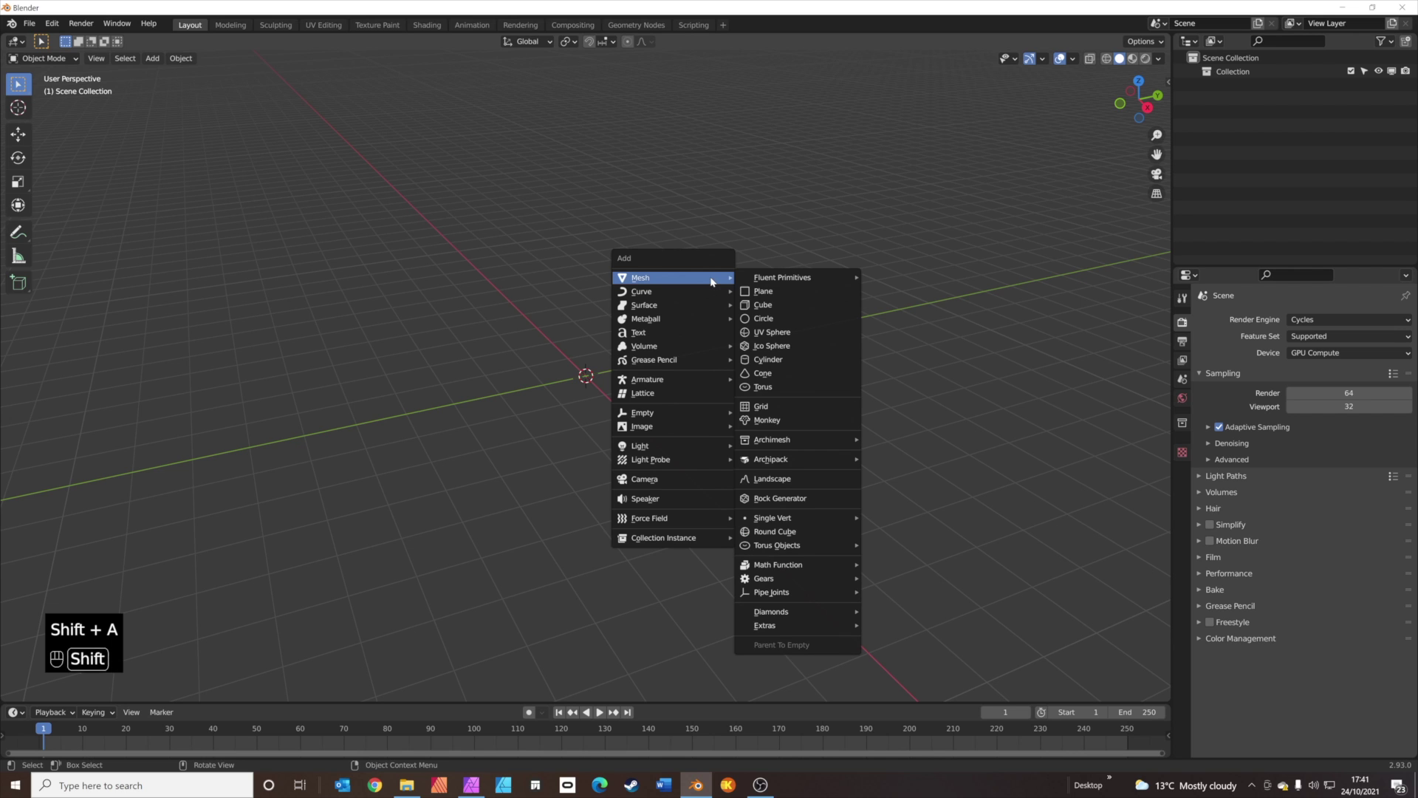
click(797, 296)
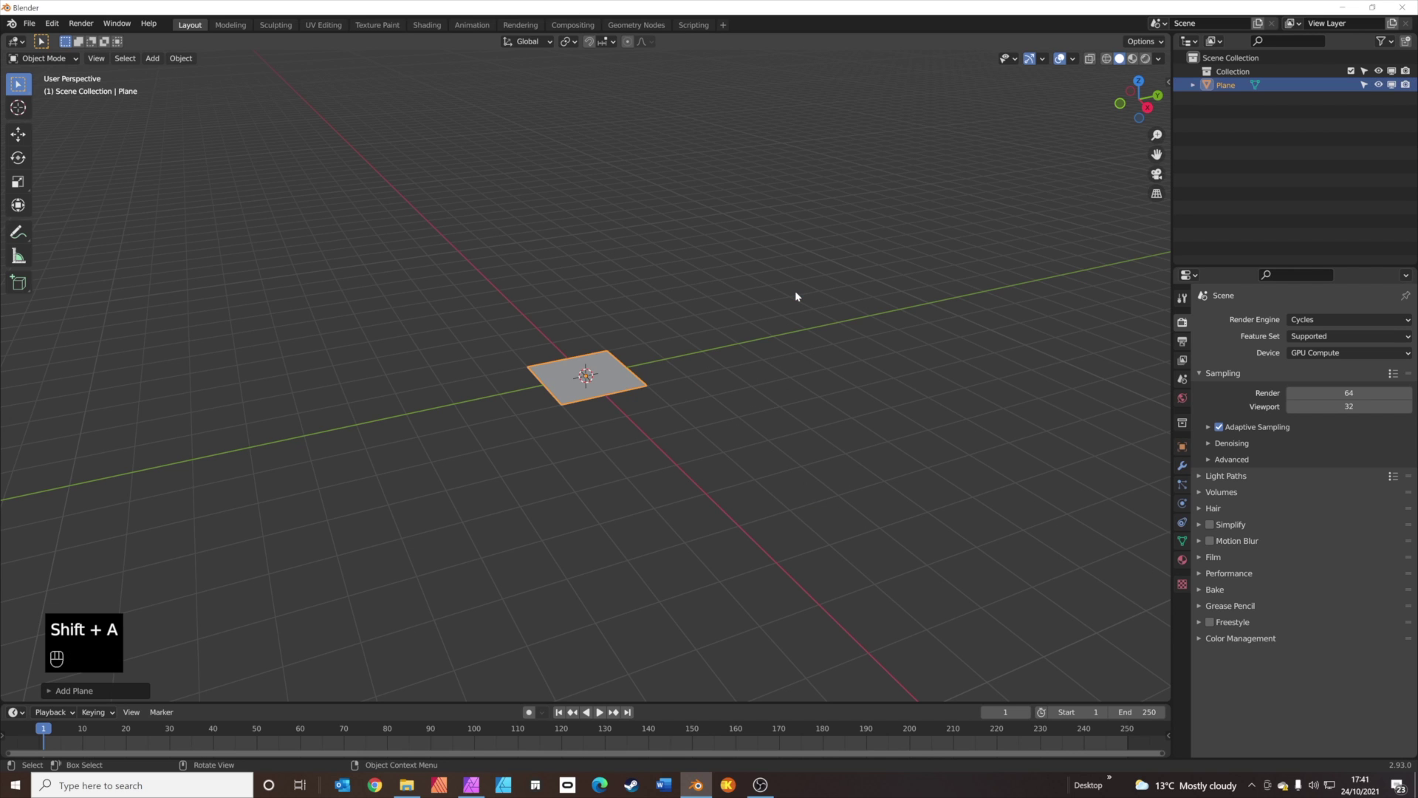
key(n)
scroll(652, 357, up, 5)
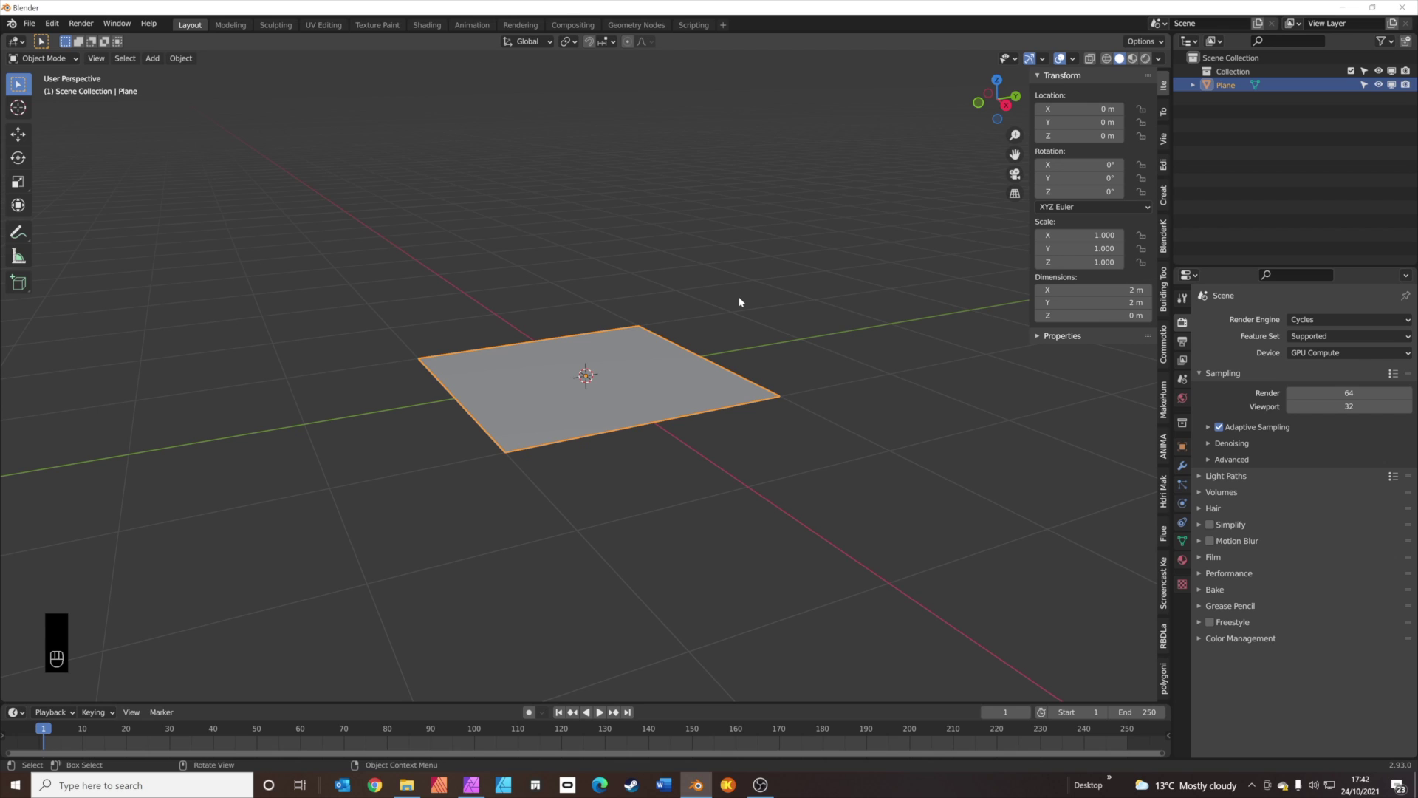
text(s)
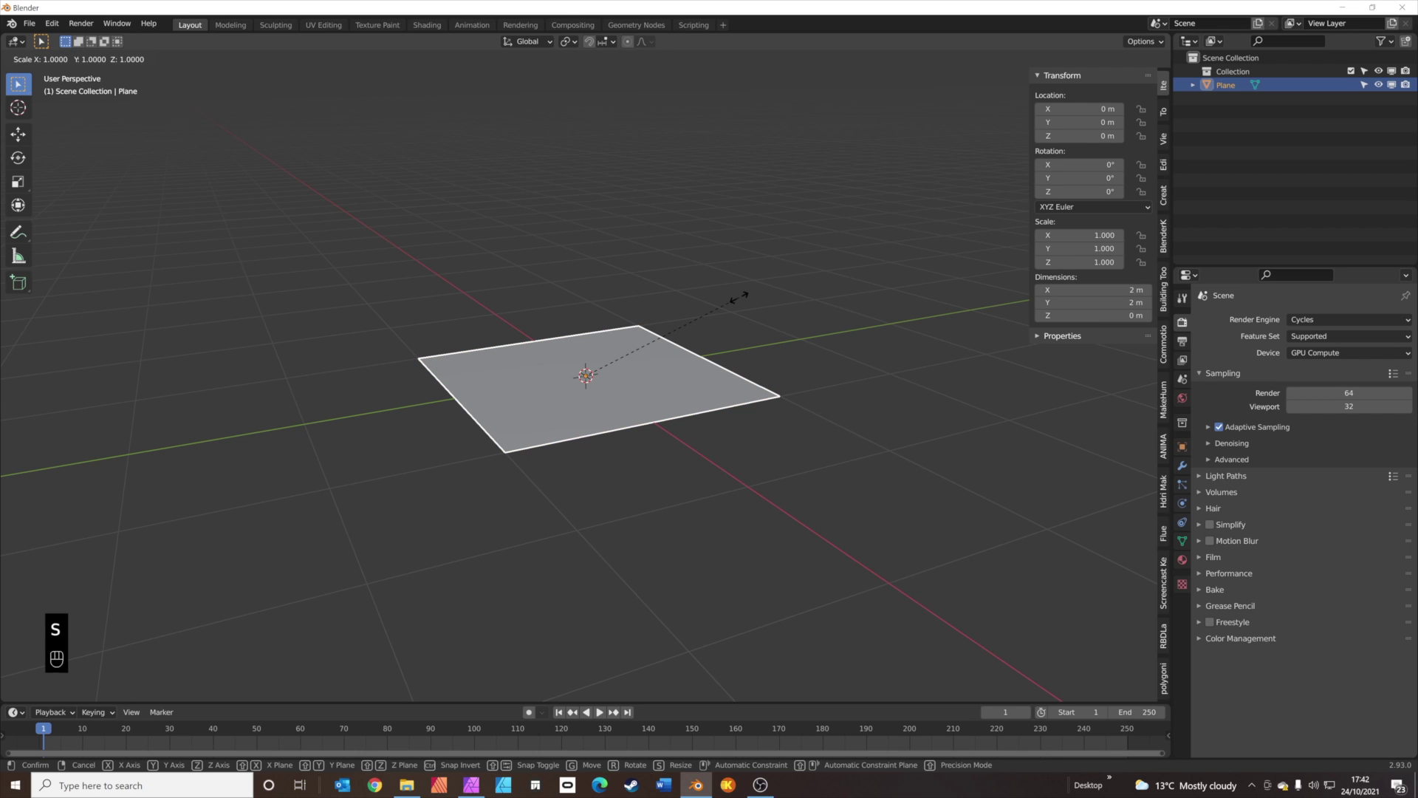
text(200)
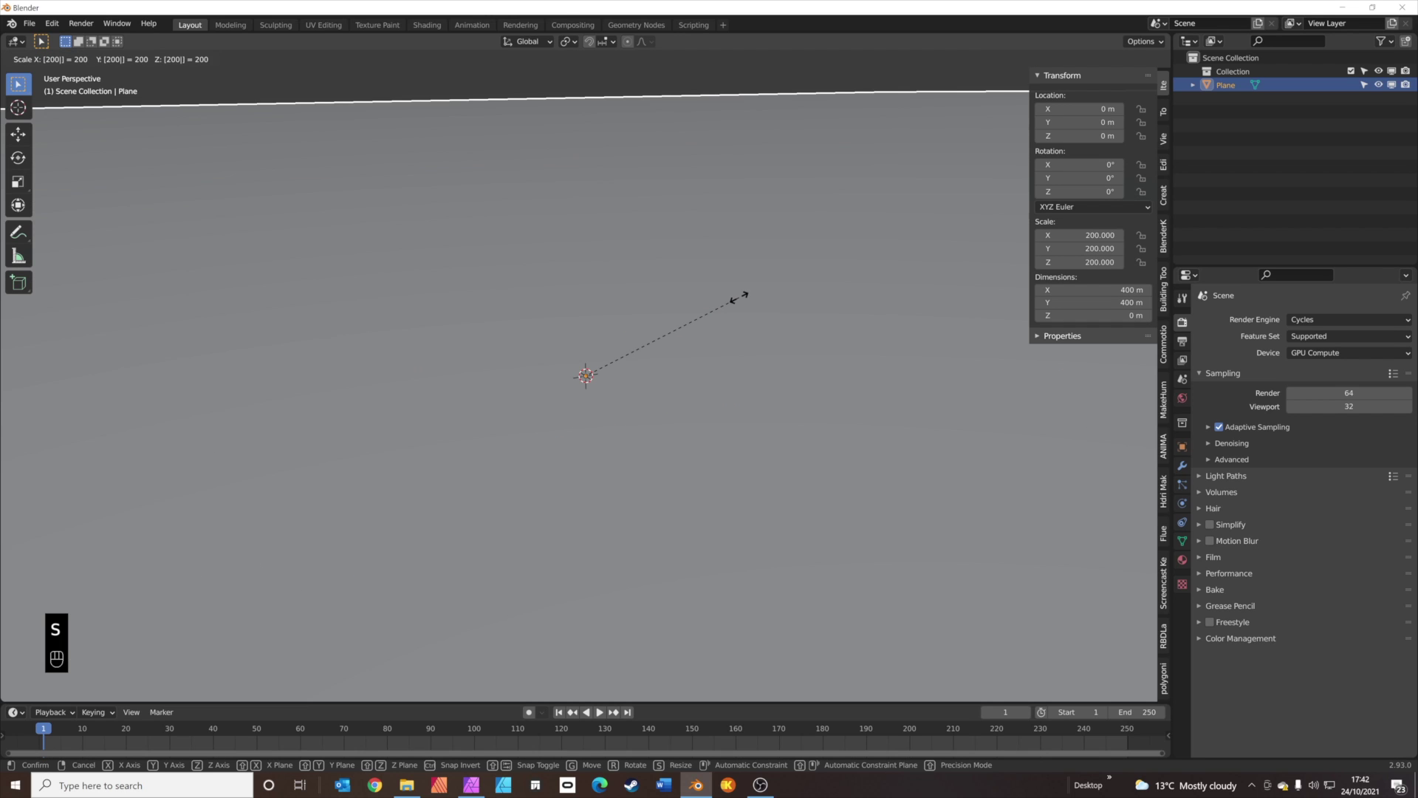
click(739, 298)
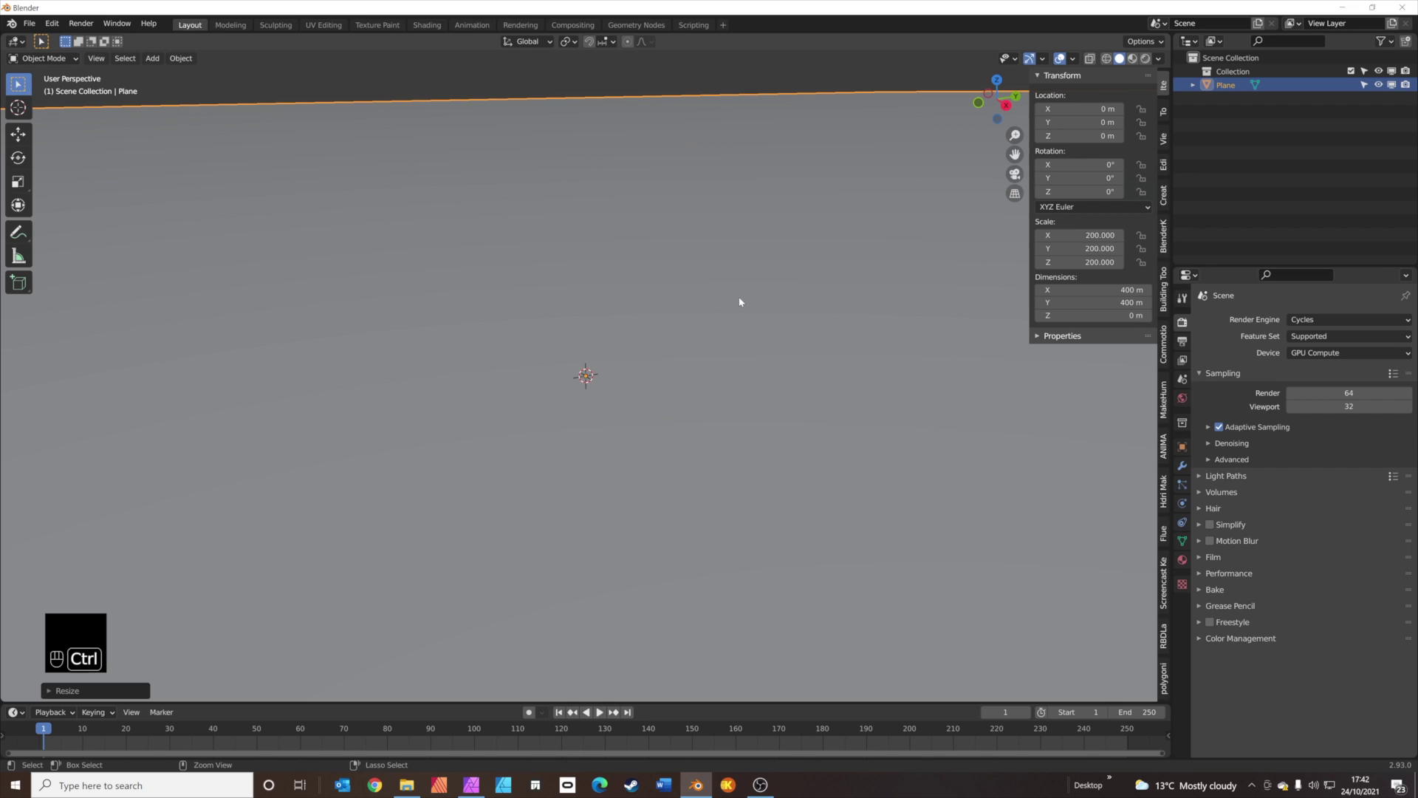
key(ctrl+a)
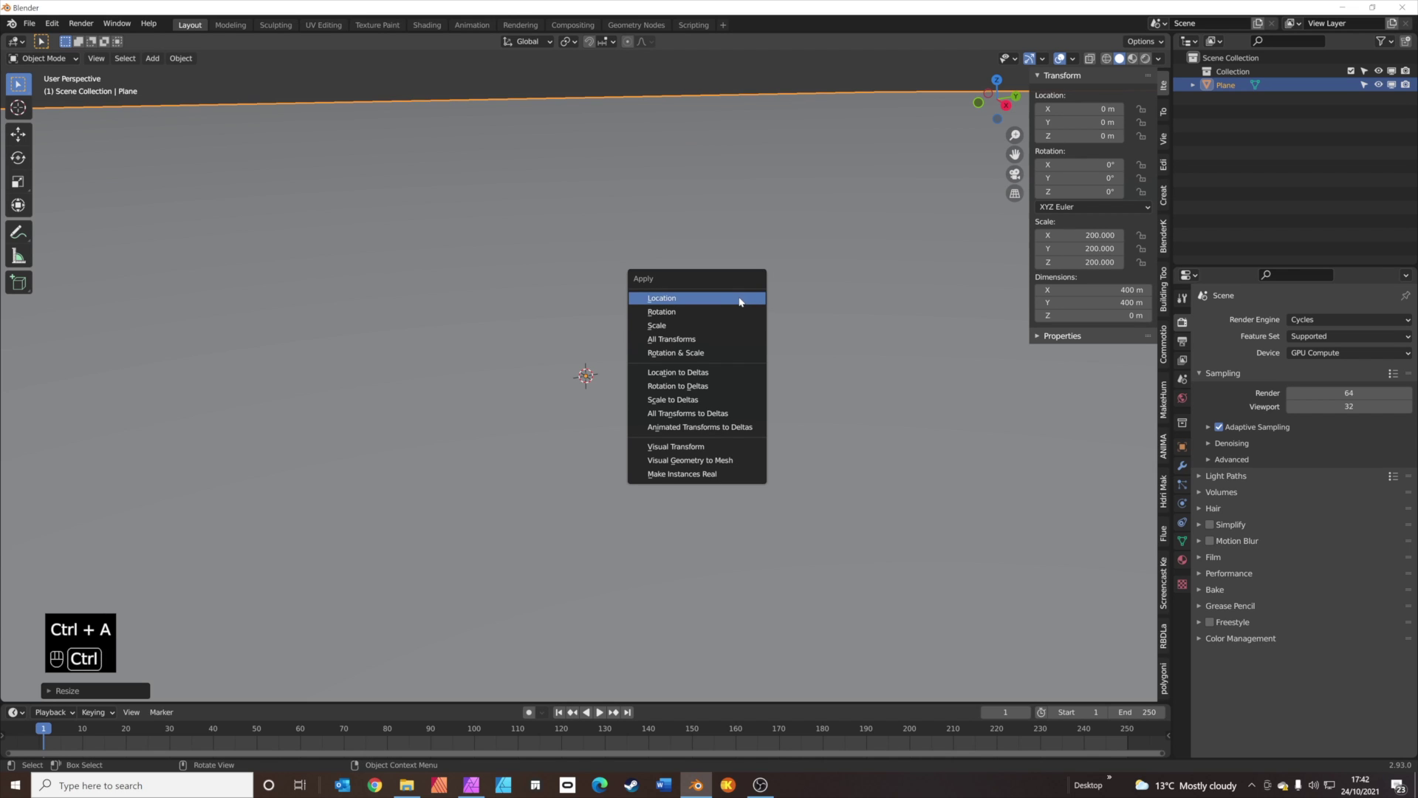
click(724, 340)
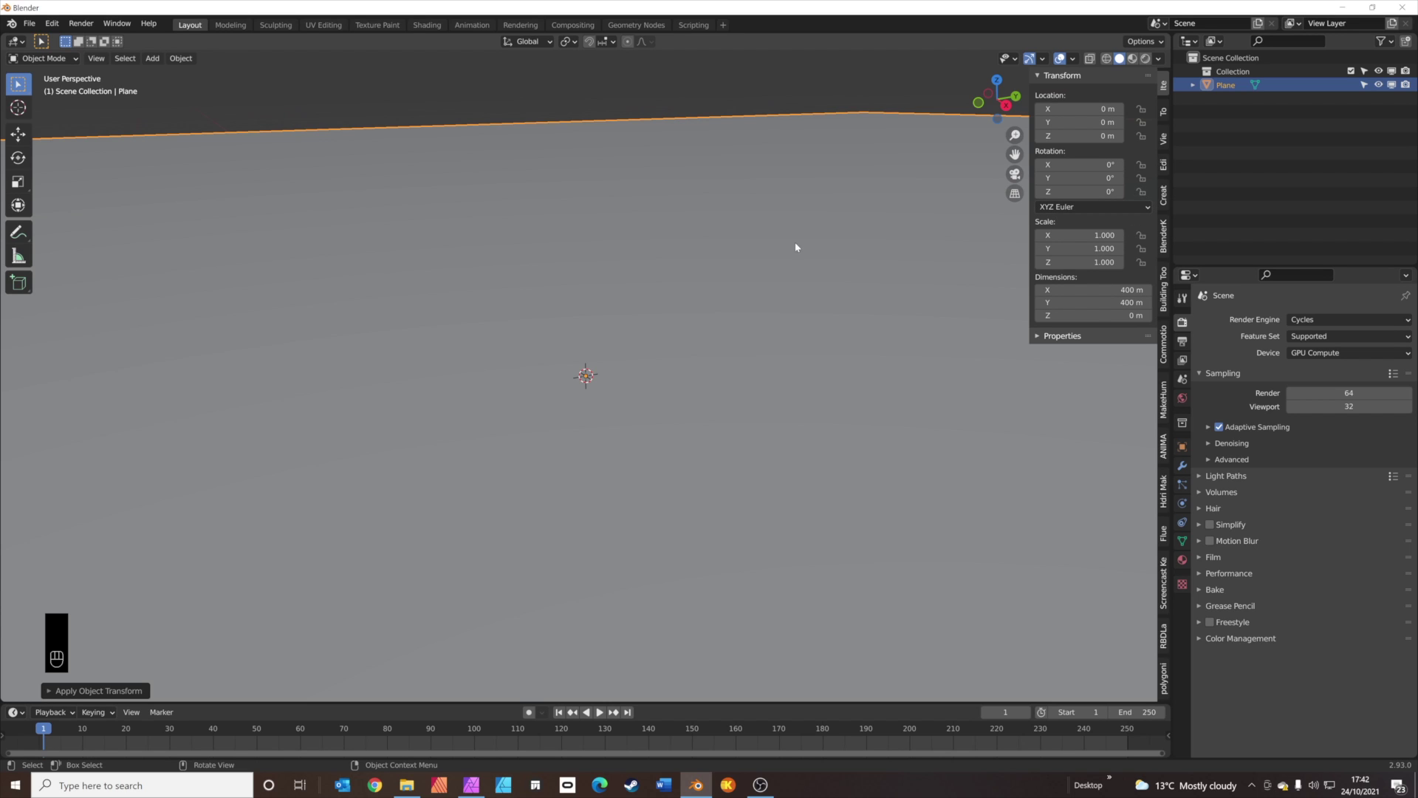
Set the viewport clip end to 5000 m and orbit to a flatter view.
shift+scroll(791, 303, down, 3)
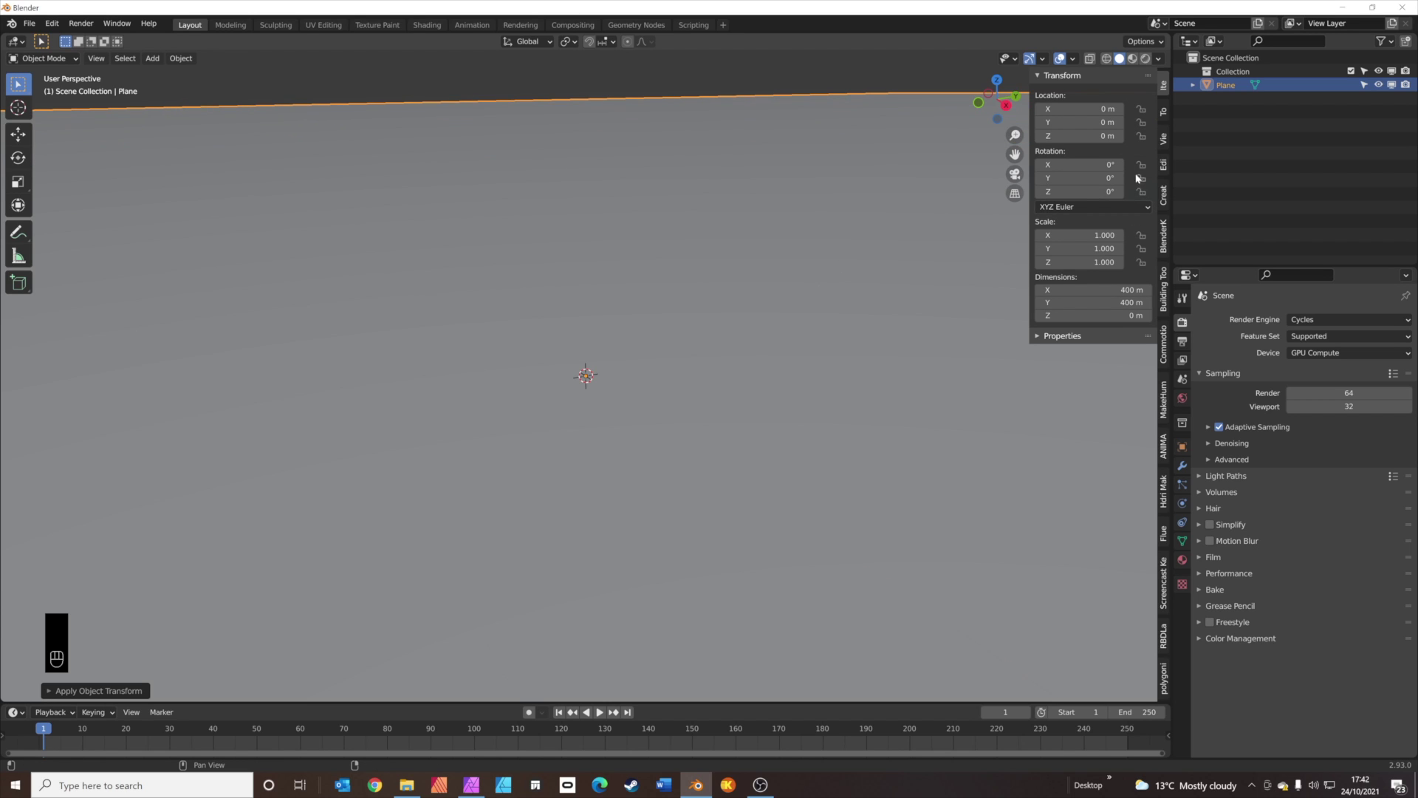
click(1163, 140)
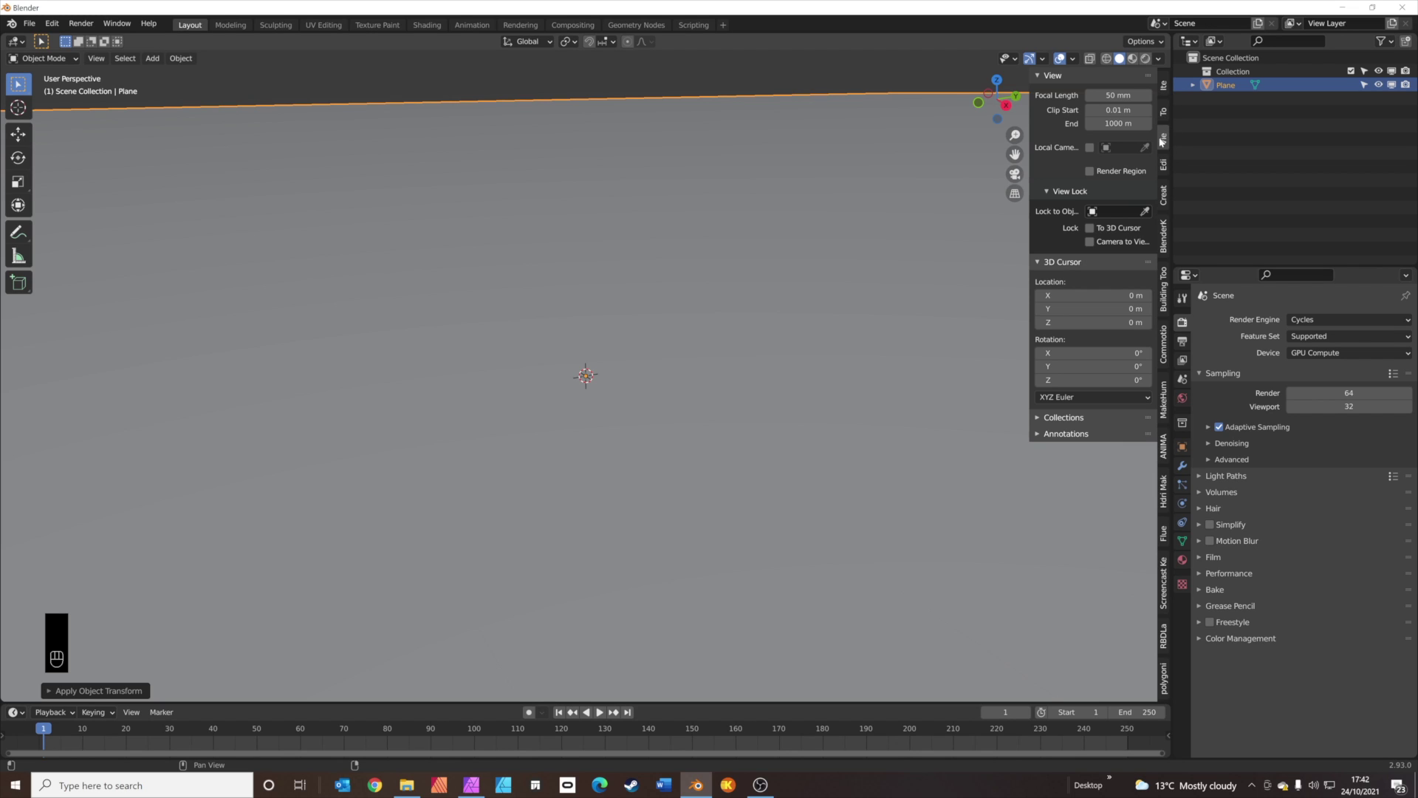
click(1118, 123)
key(ctrl+a)
text(5000)
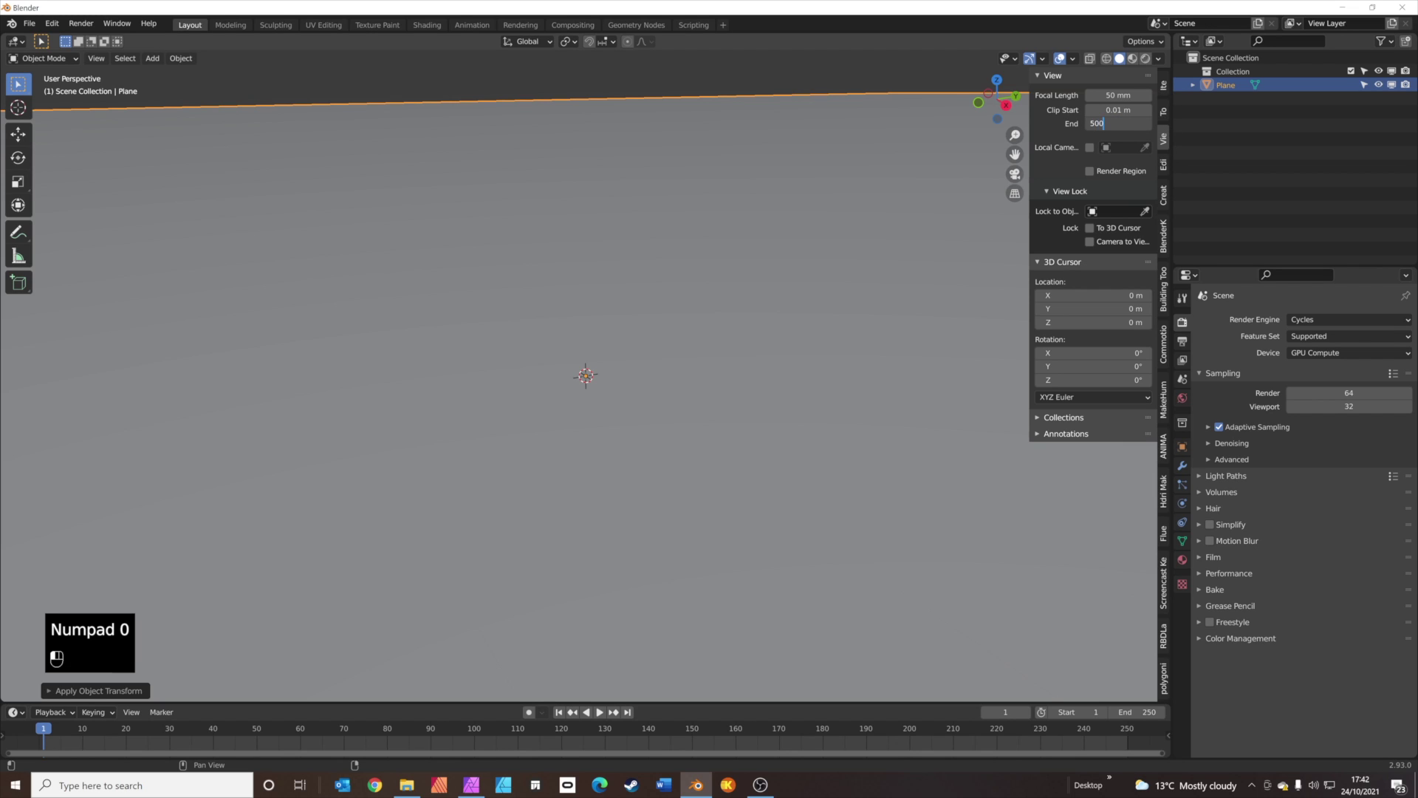
key(Return)
scroll(562, 250, down, 6)
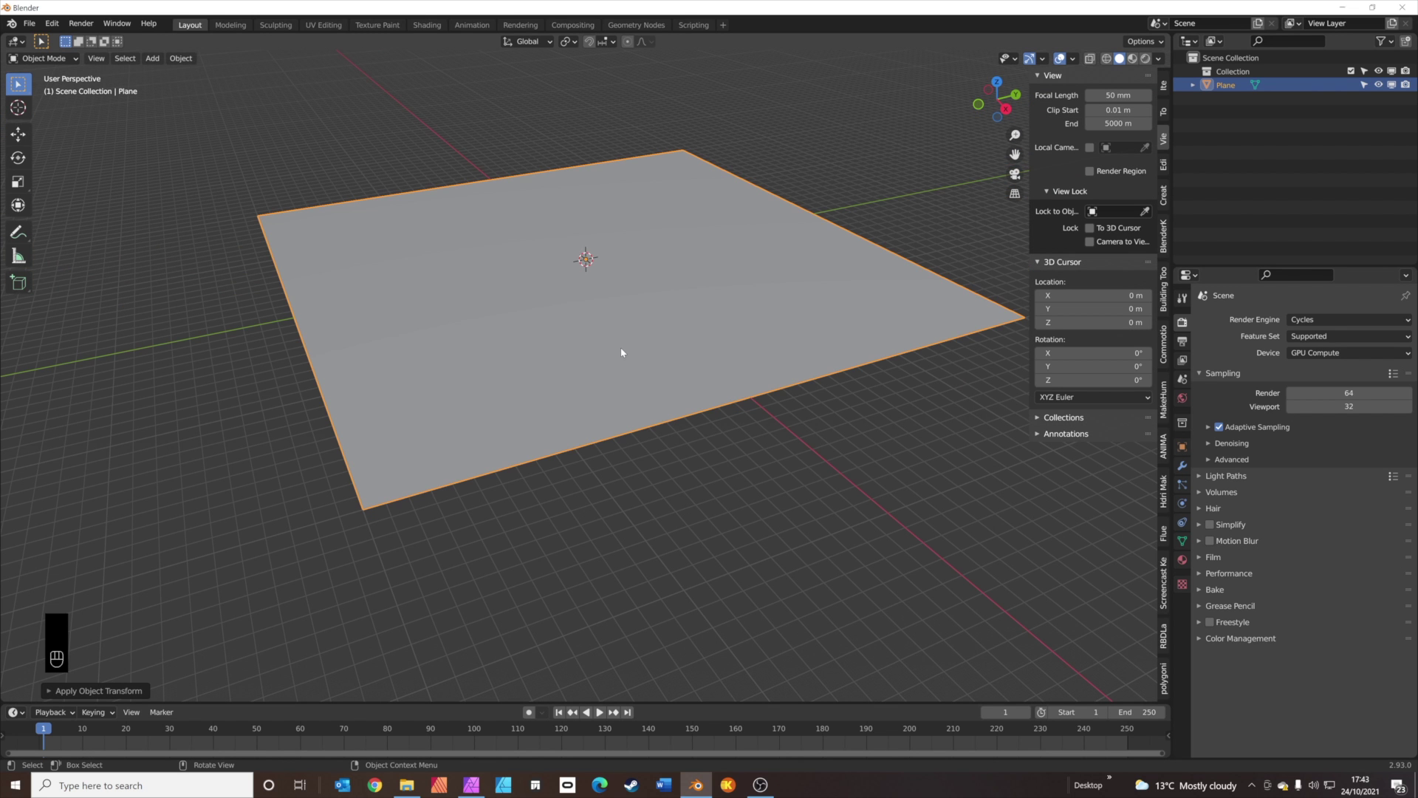
middle_drag(655, 431, 642, 408)
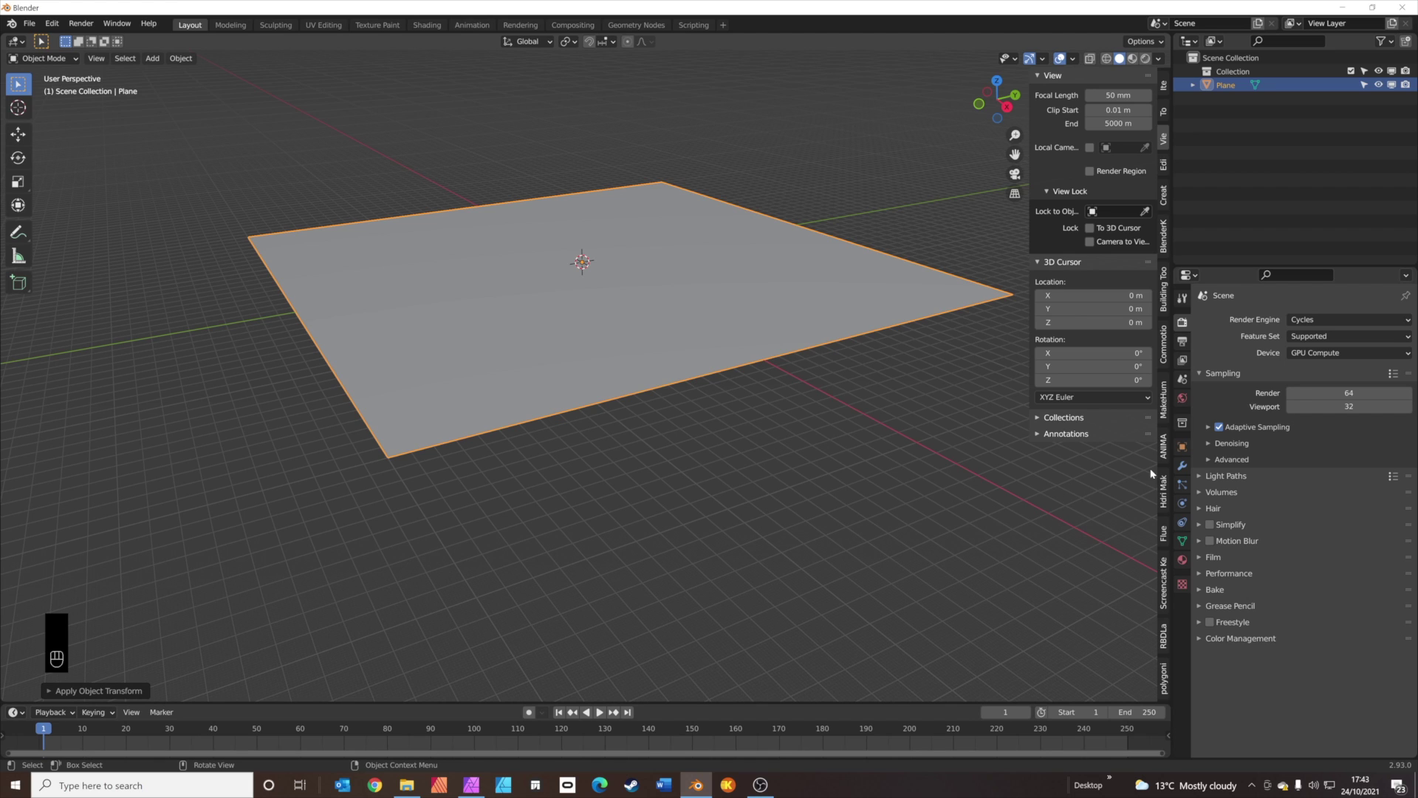
Add a Simple-type Subdivision Surface modifier to the plane.
click(1182, 465)
click(1238, 320)
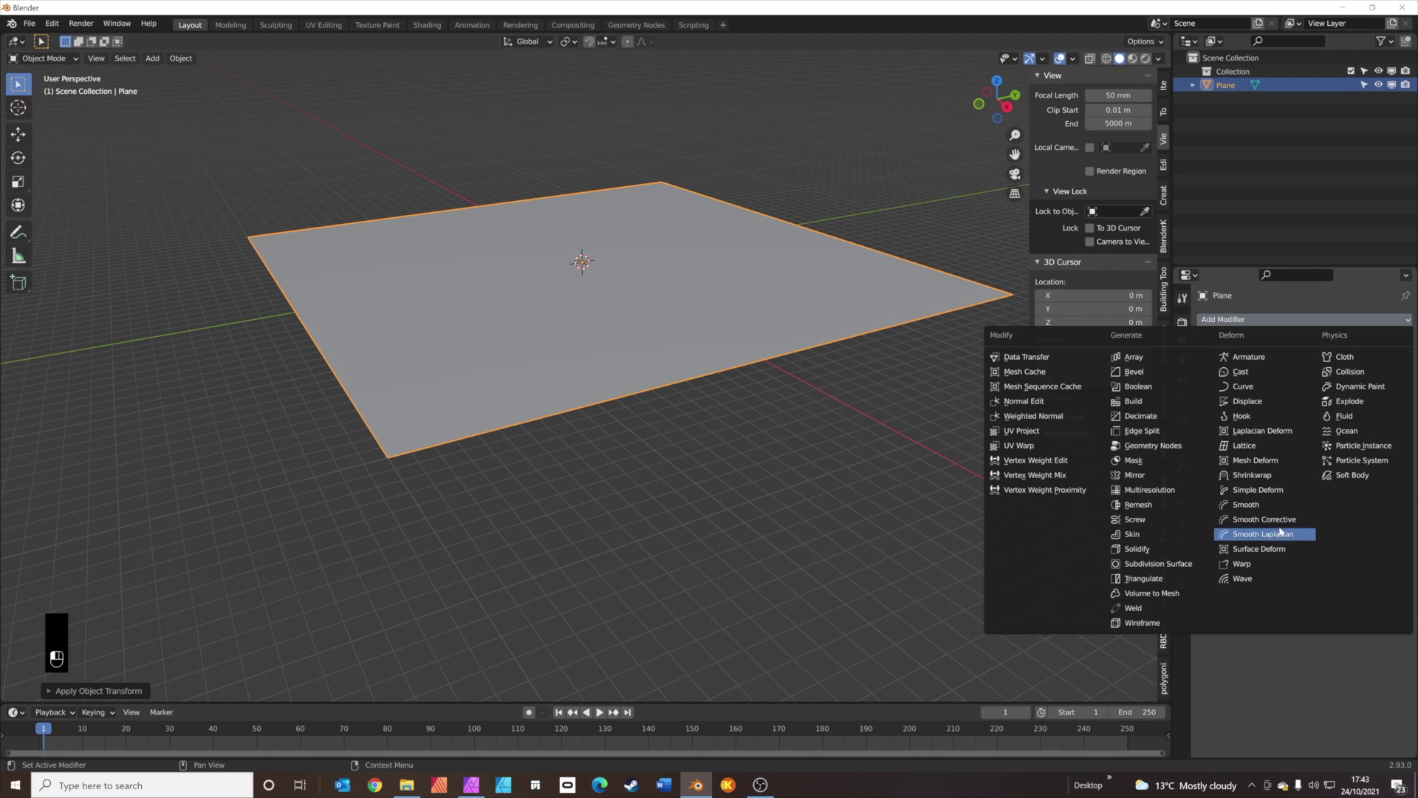
click(1191, 565)
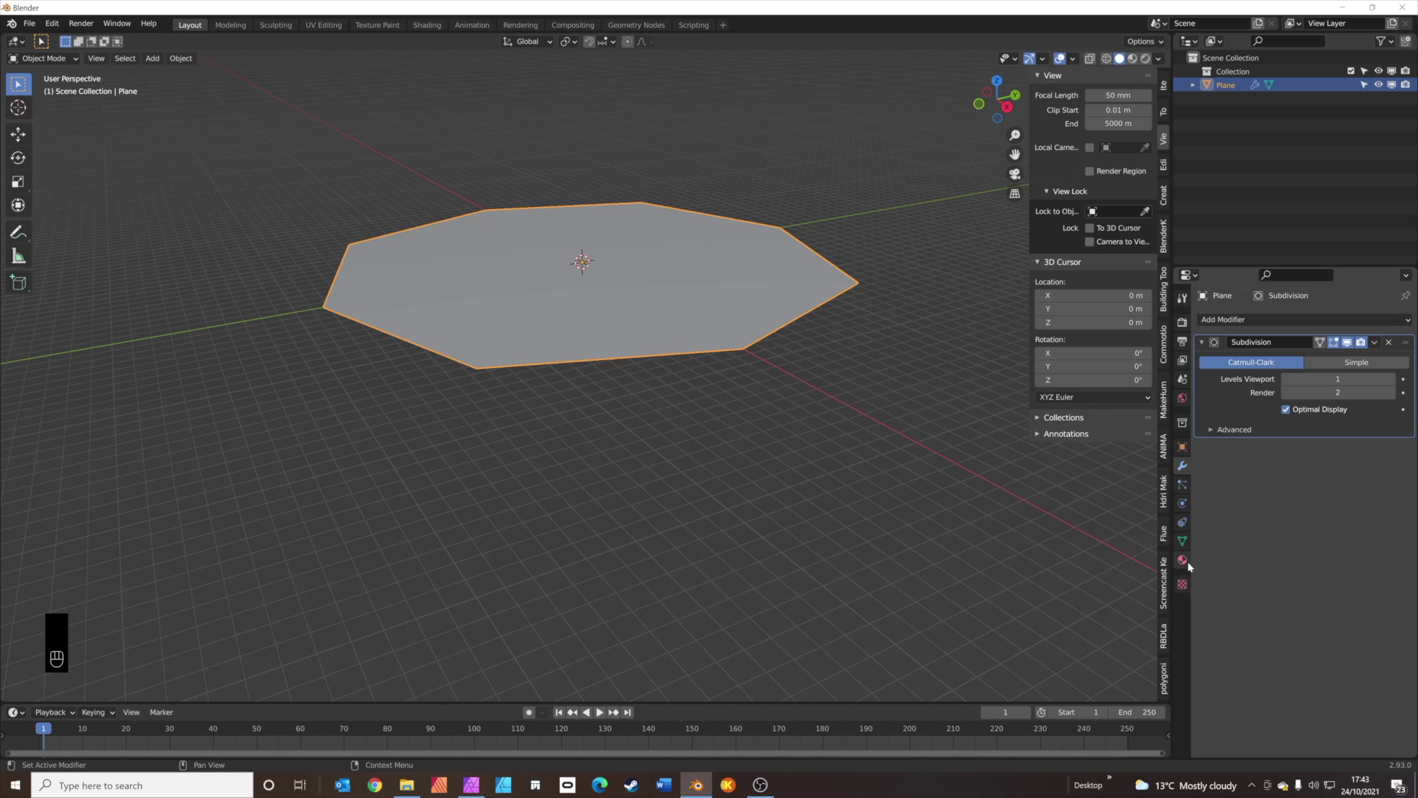
click(1357, 362)
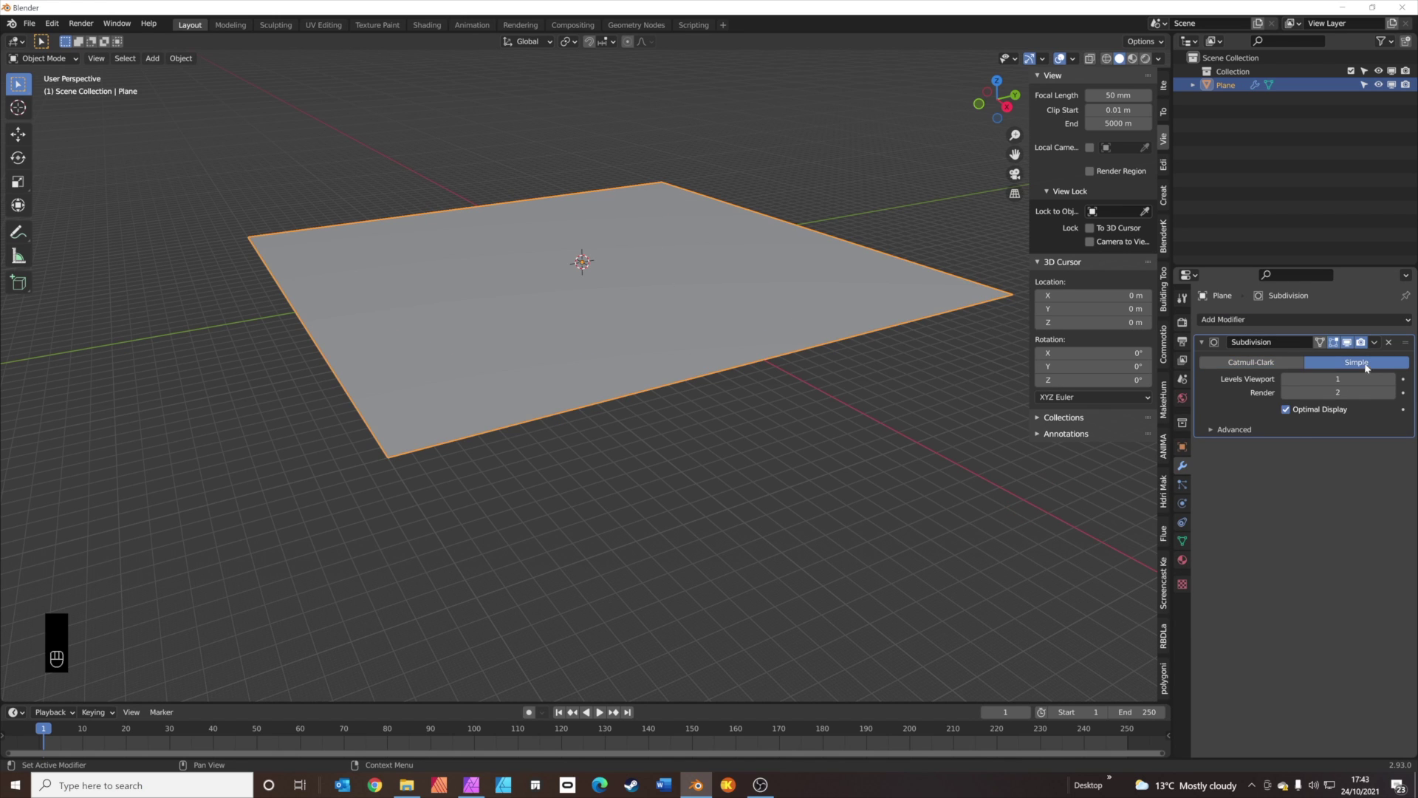
Keep viewport level 6, set render level 7, and reselect the plane.
click(1338, 379)
key(Tab)
text(7)
key(Return)
click(783, 433)
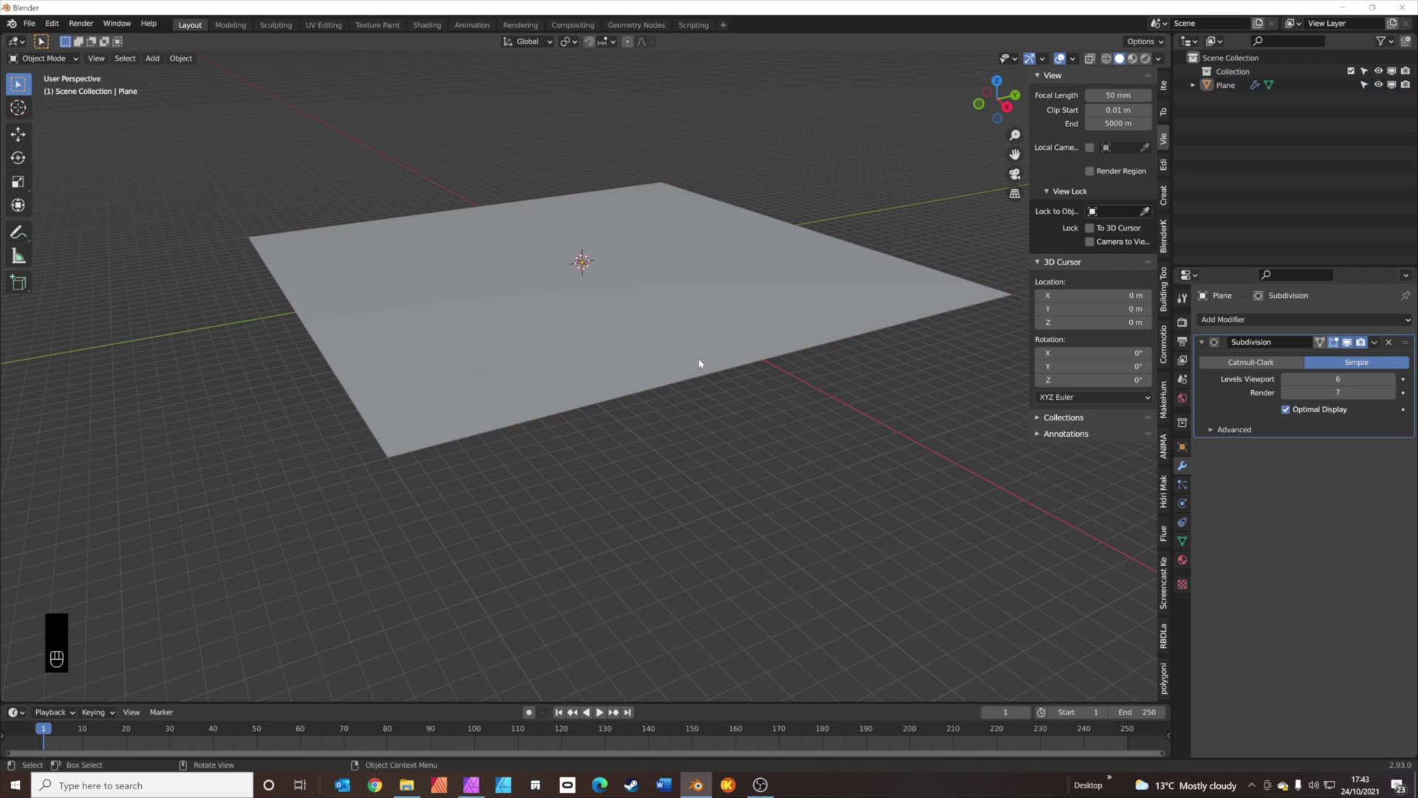
middle_drag(698, 358, 706, 367)
click(704, 364)
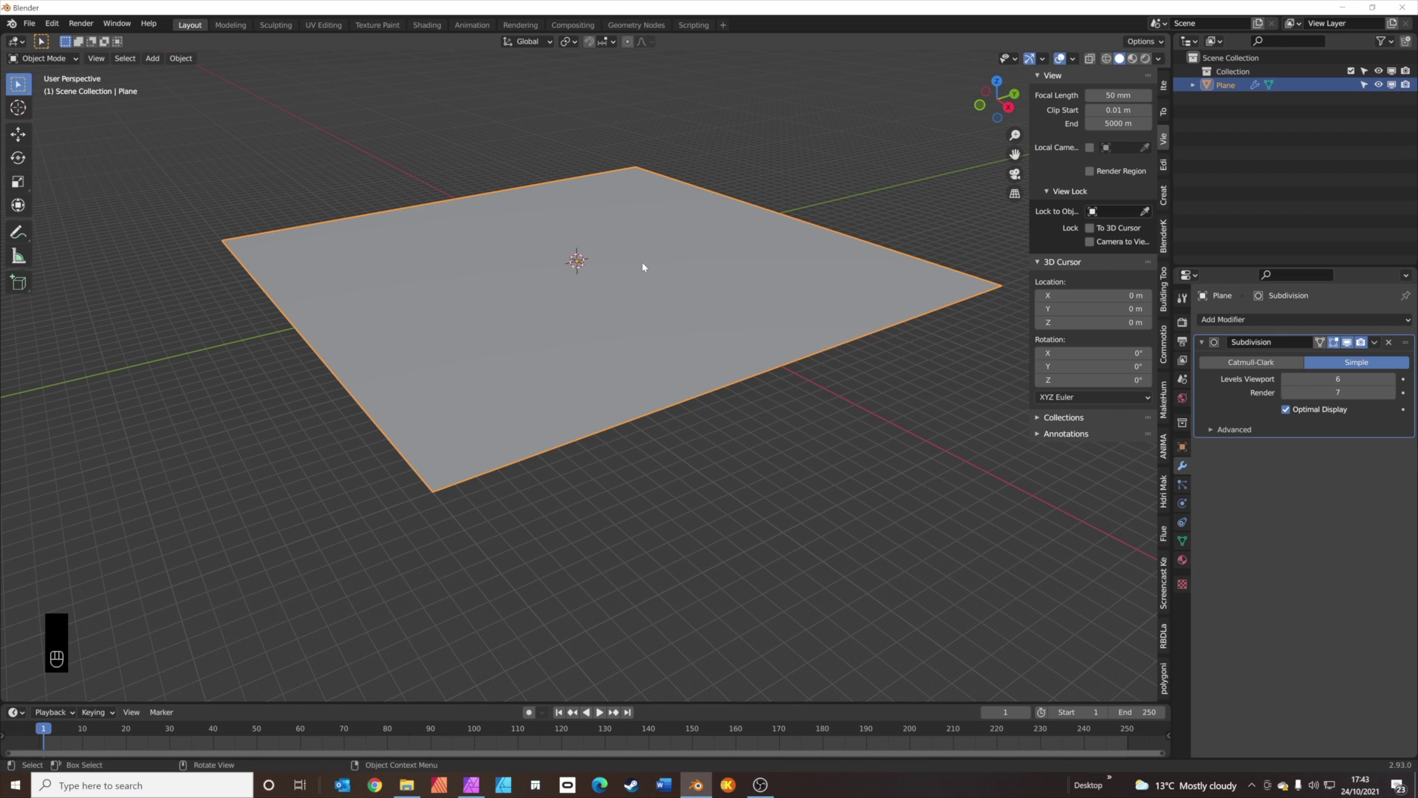
Add a Displace modifier with a new texture at strength 20.
click(1263, 319)
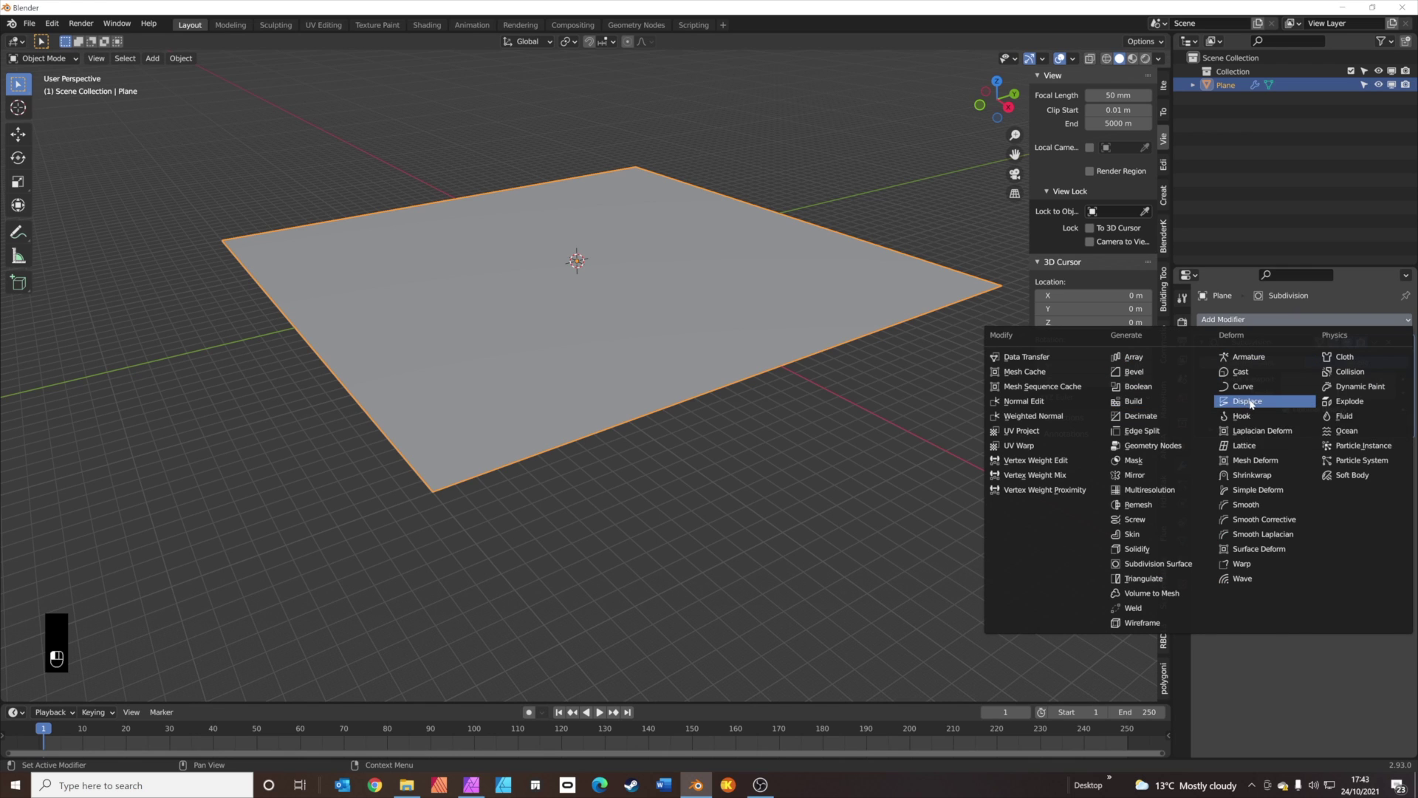
click(1248, 402)
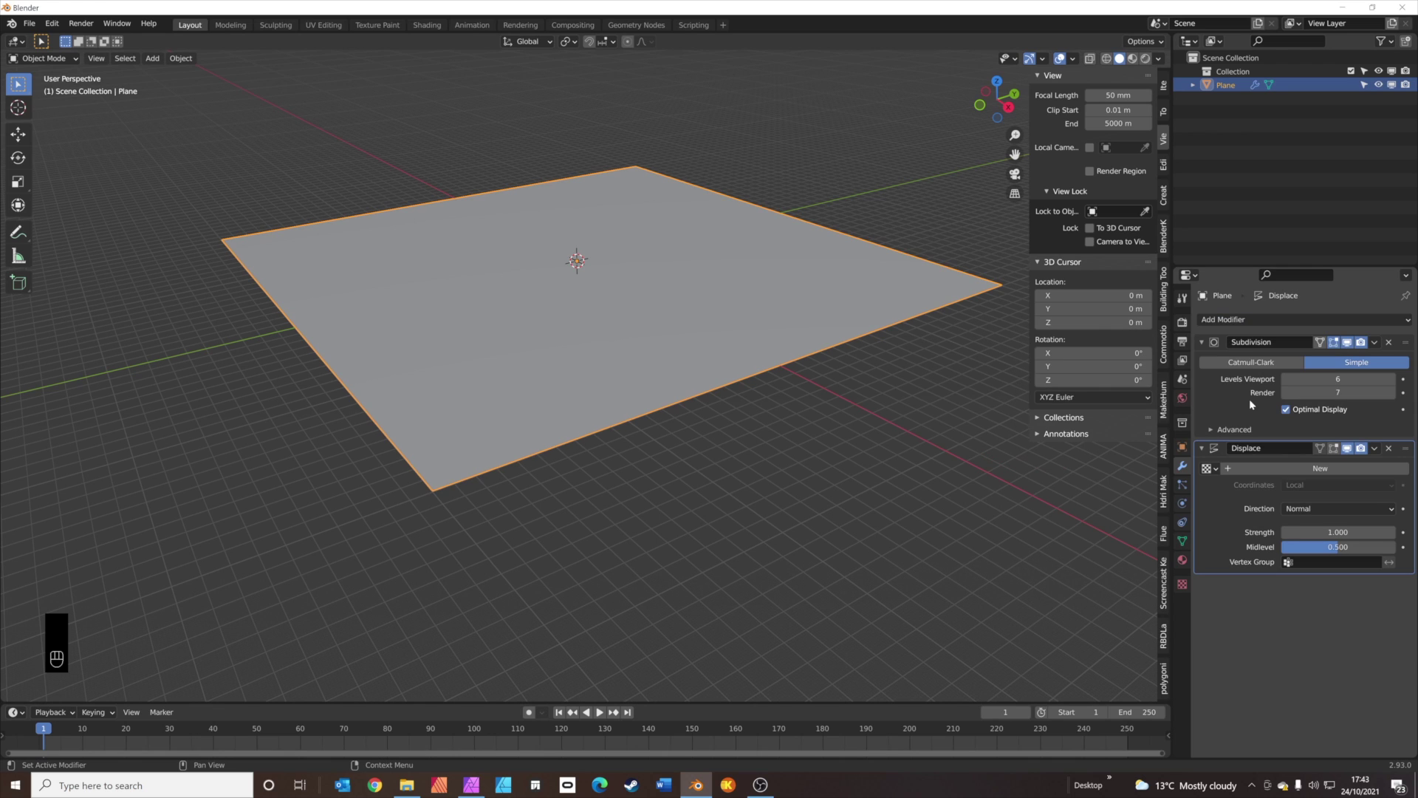
click(1315, 468)
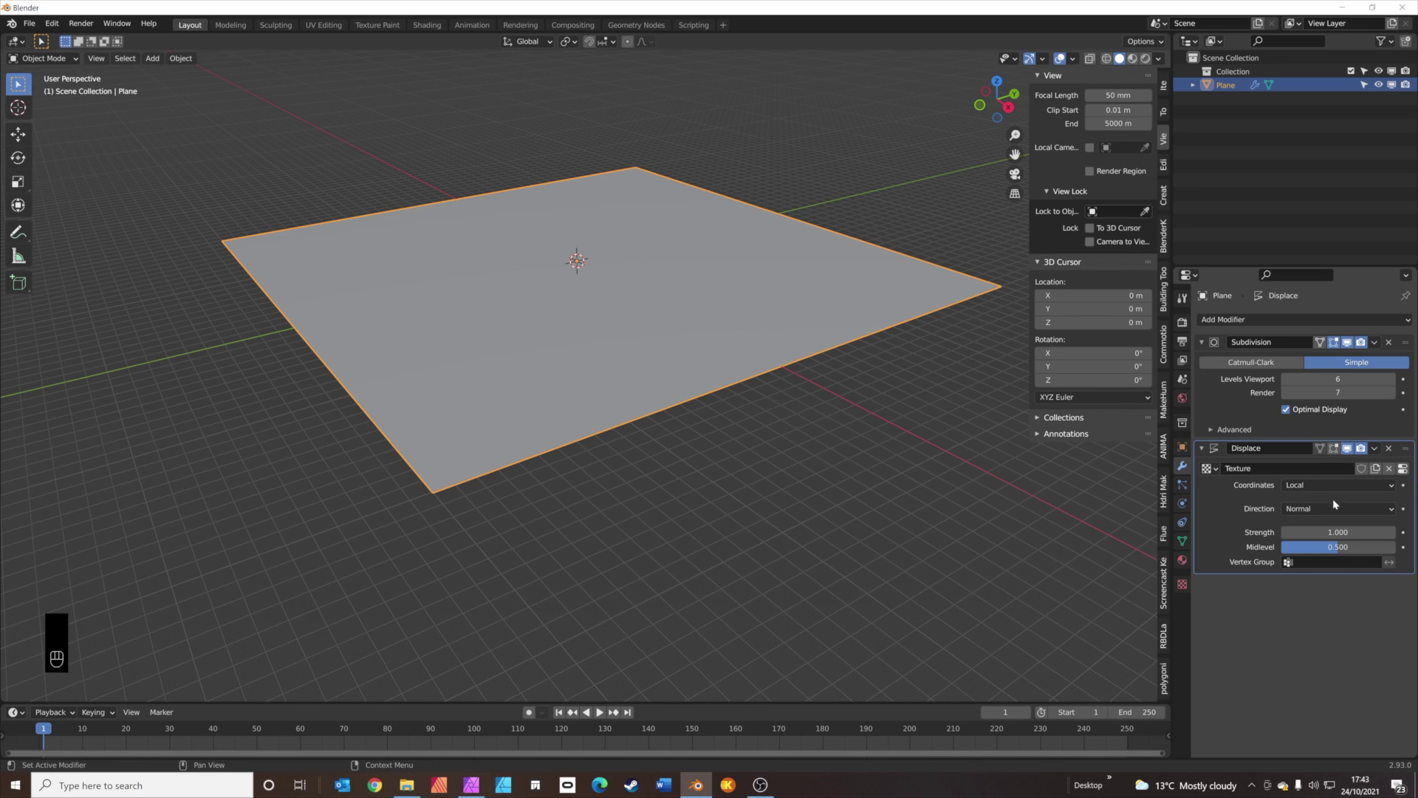
click(1337, 532)
text(1.0)
text(20)
key(Return)
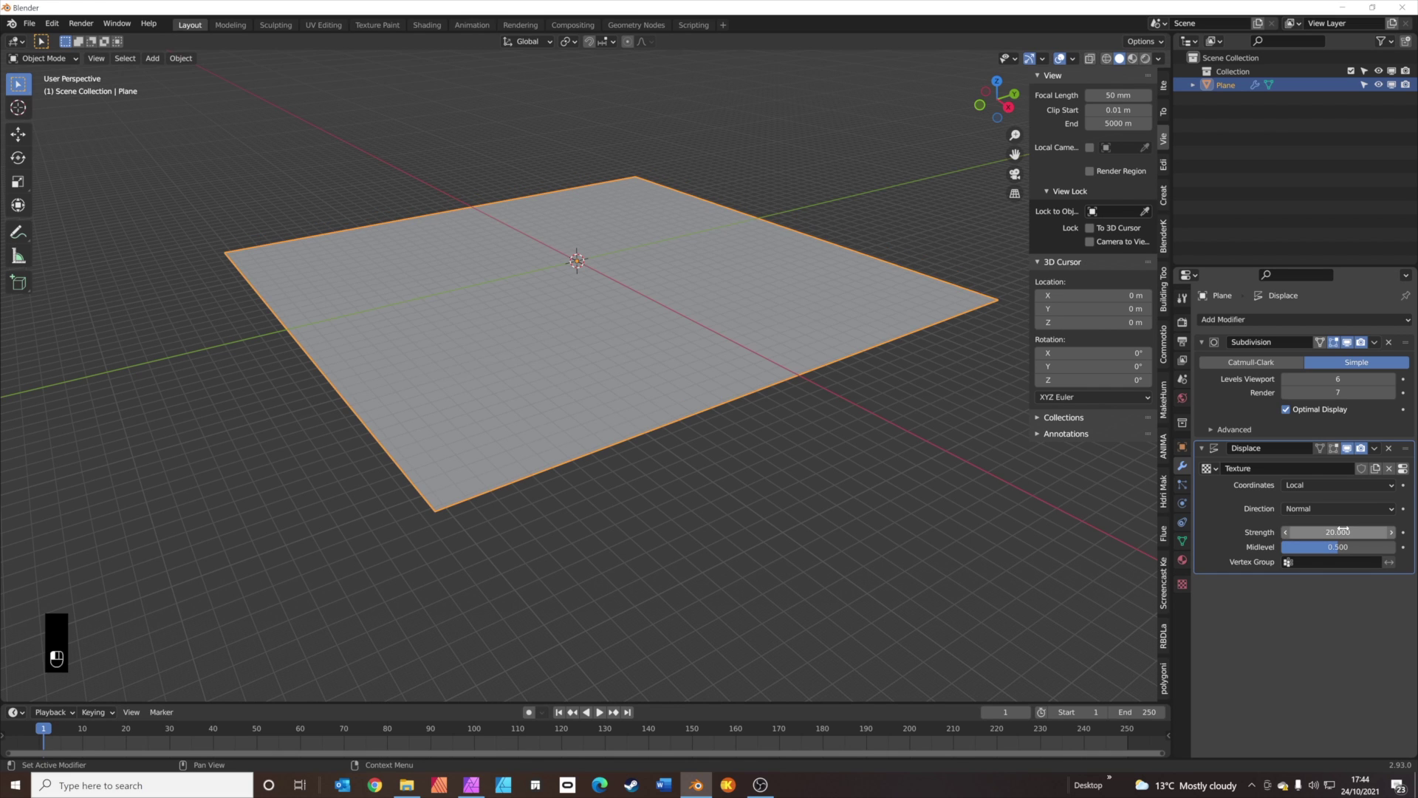
Make the displacement texture Voronoi with intensity 2 and size 75.
click(1181, 586)
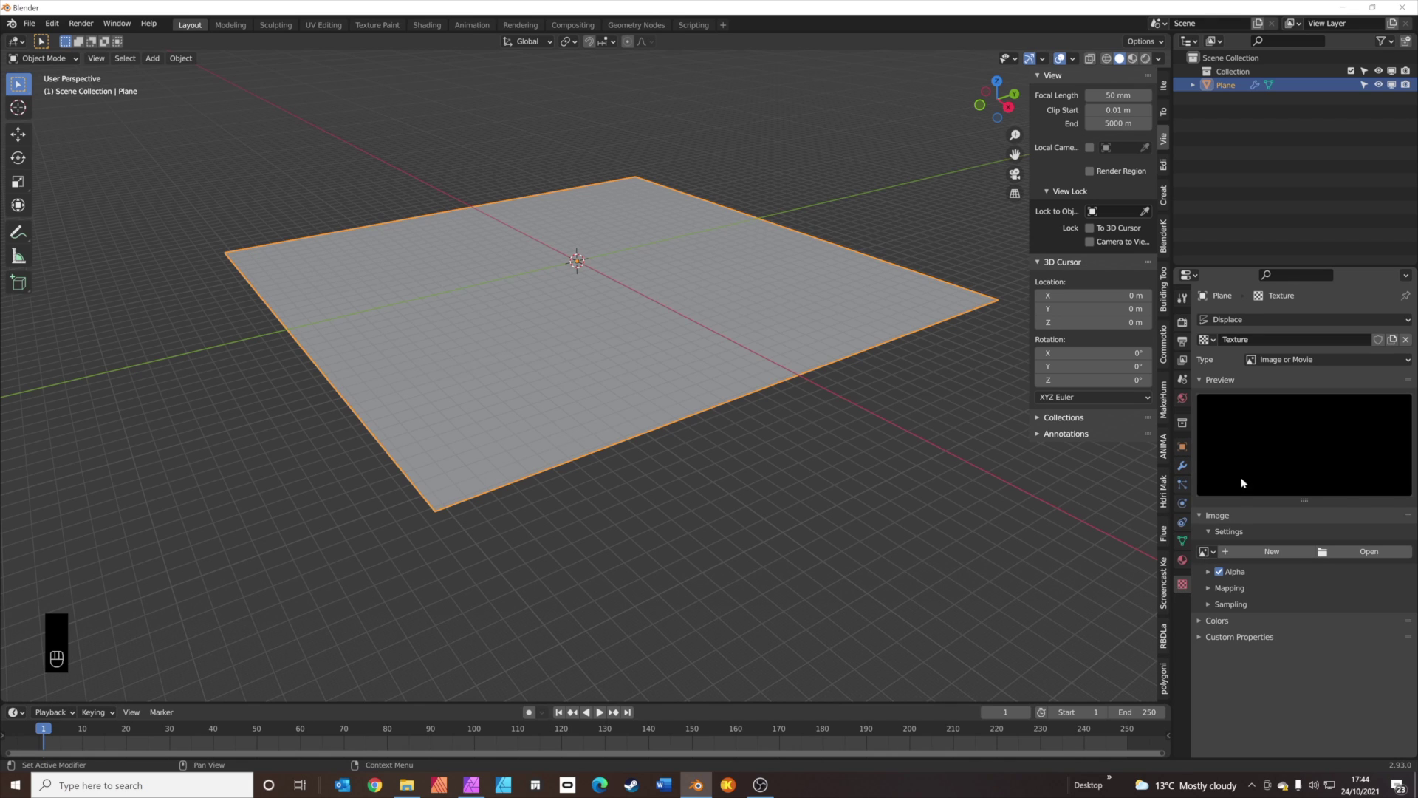
click(1341, 360)
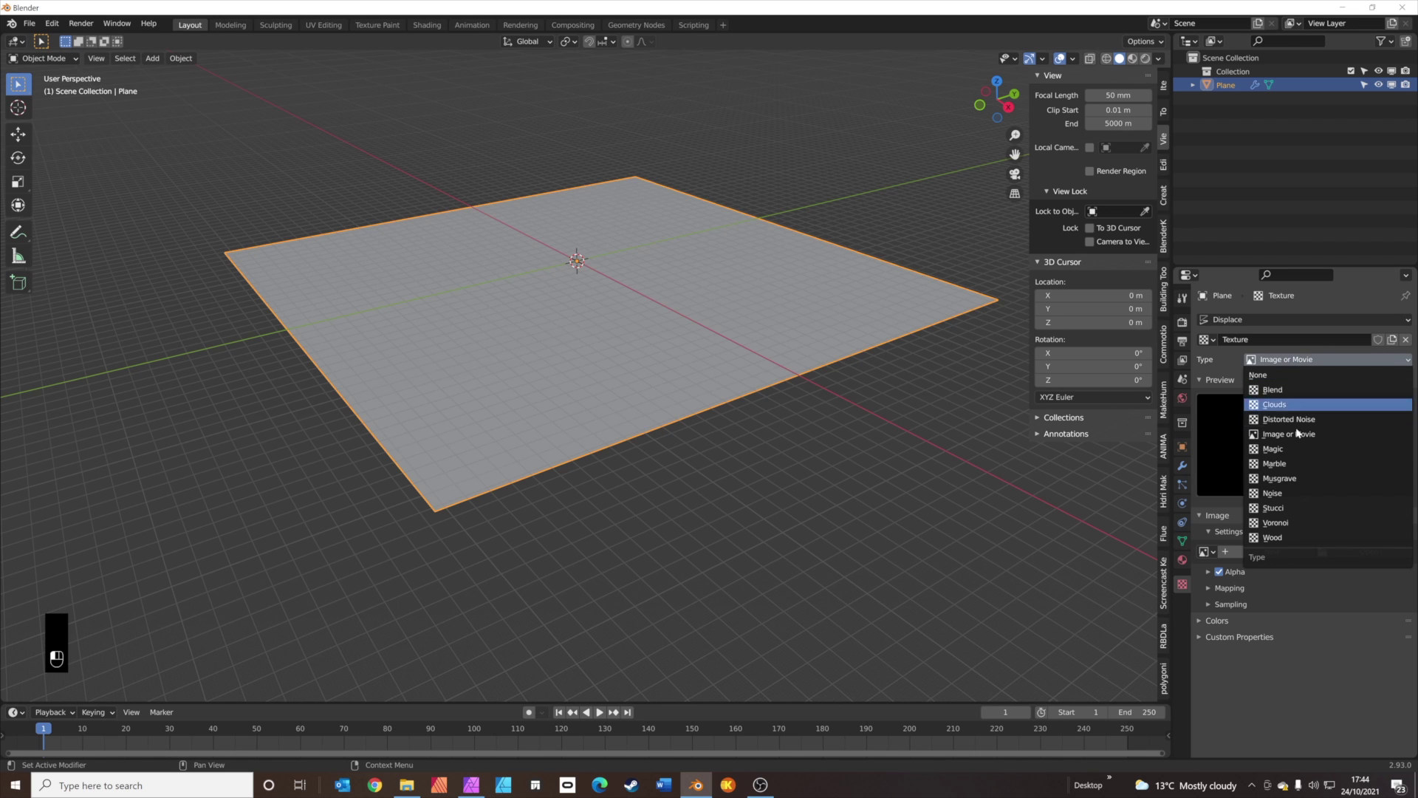
click(1293, 524)
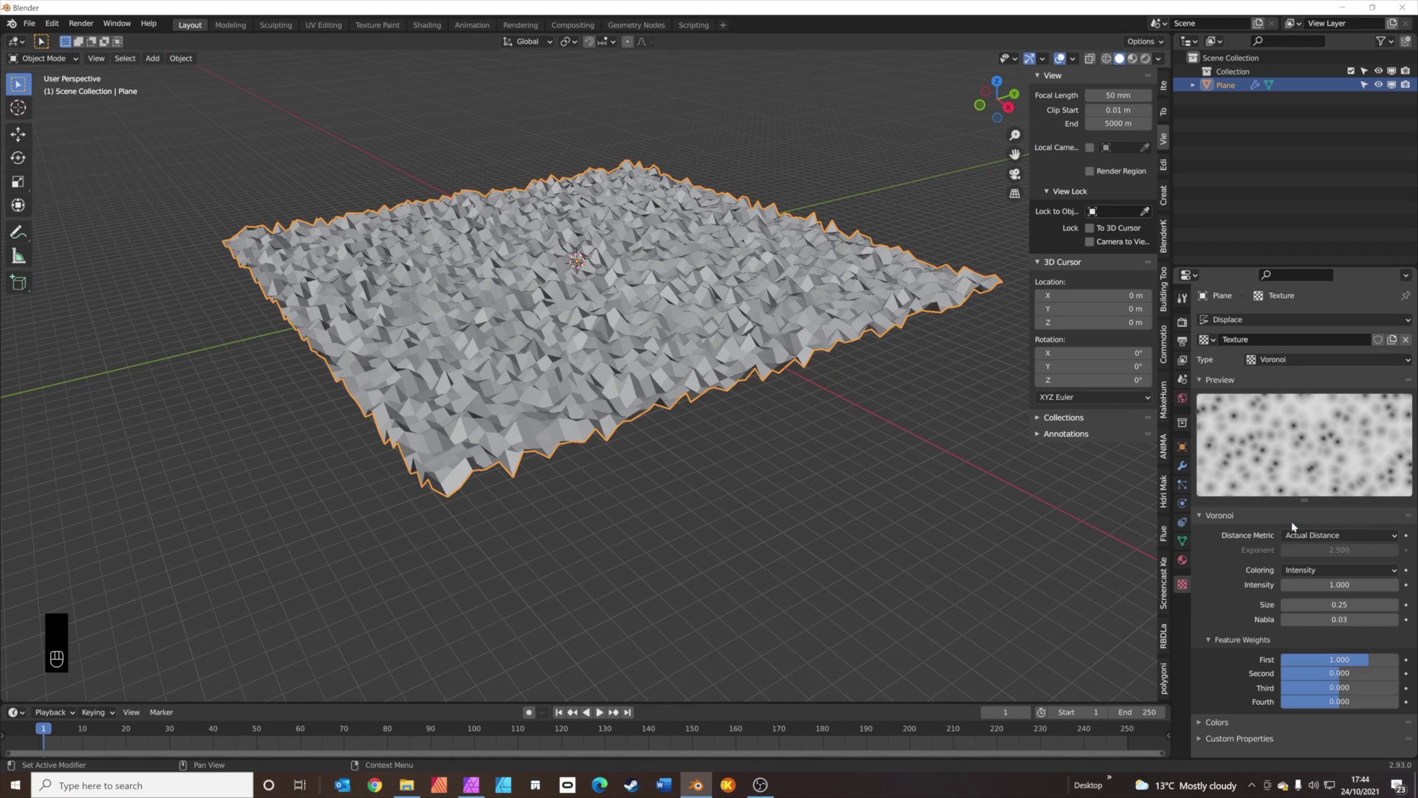
middle_drag(690, 415, 738, 443)
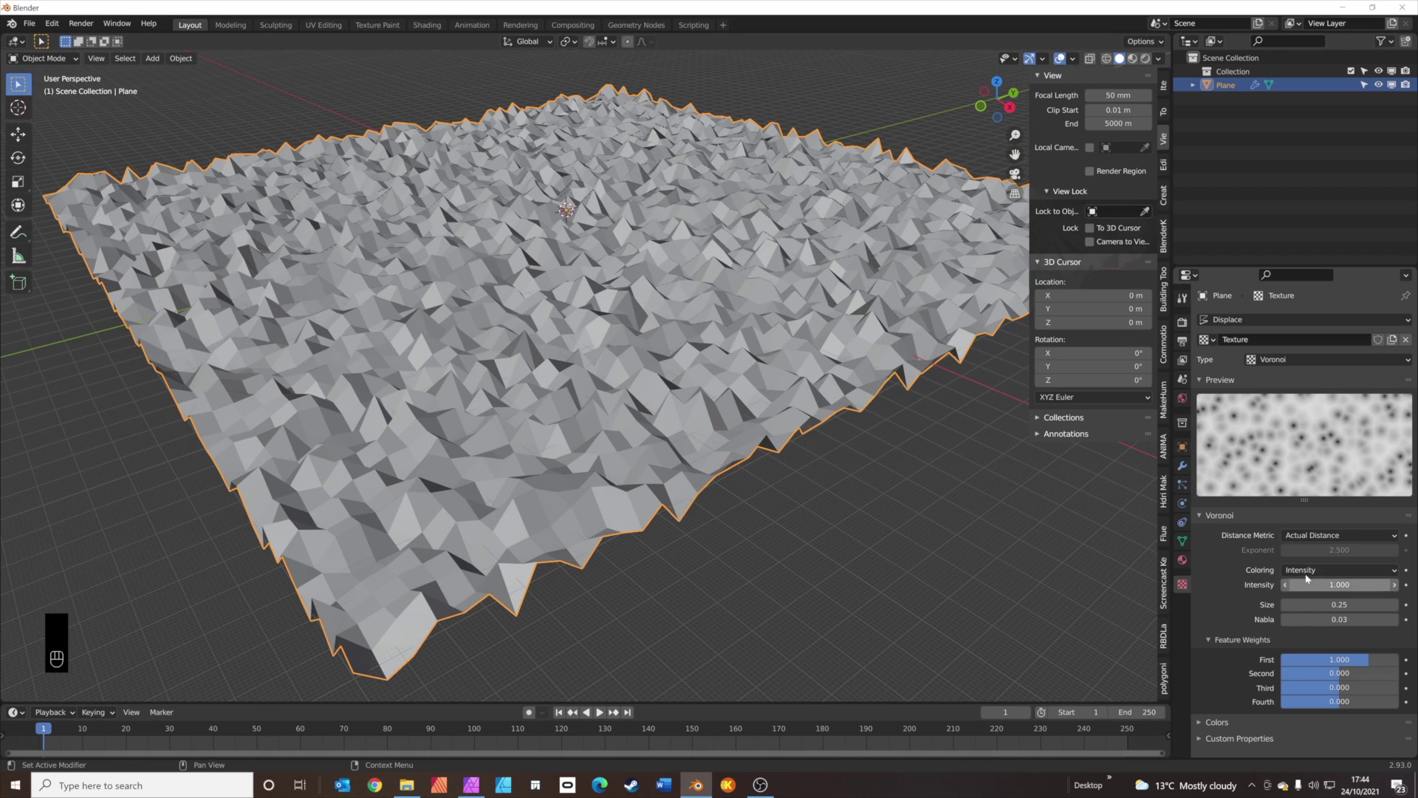
click(1337, 584)
text(1.0)
key(Return)
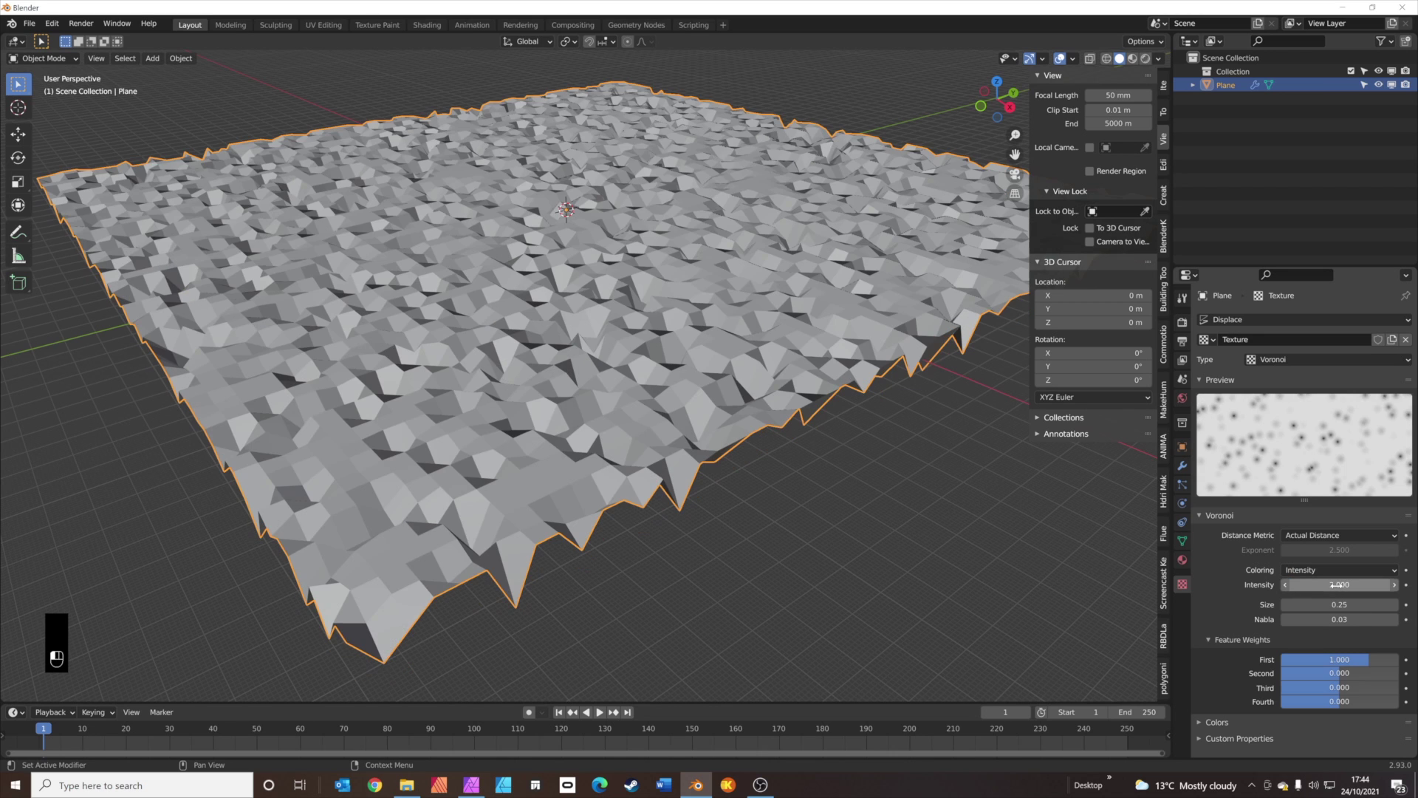
click(1338, 604)
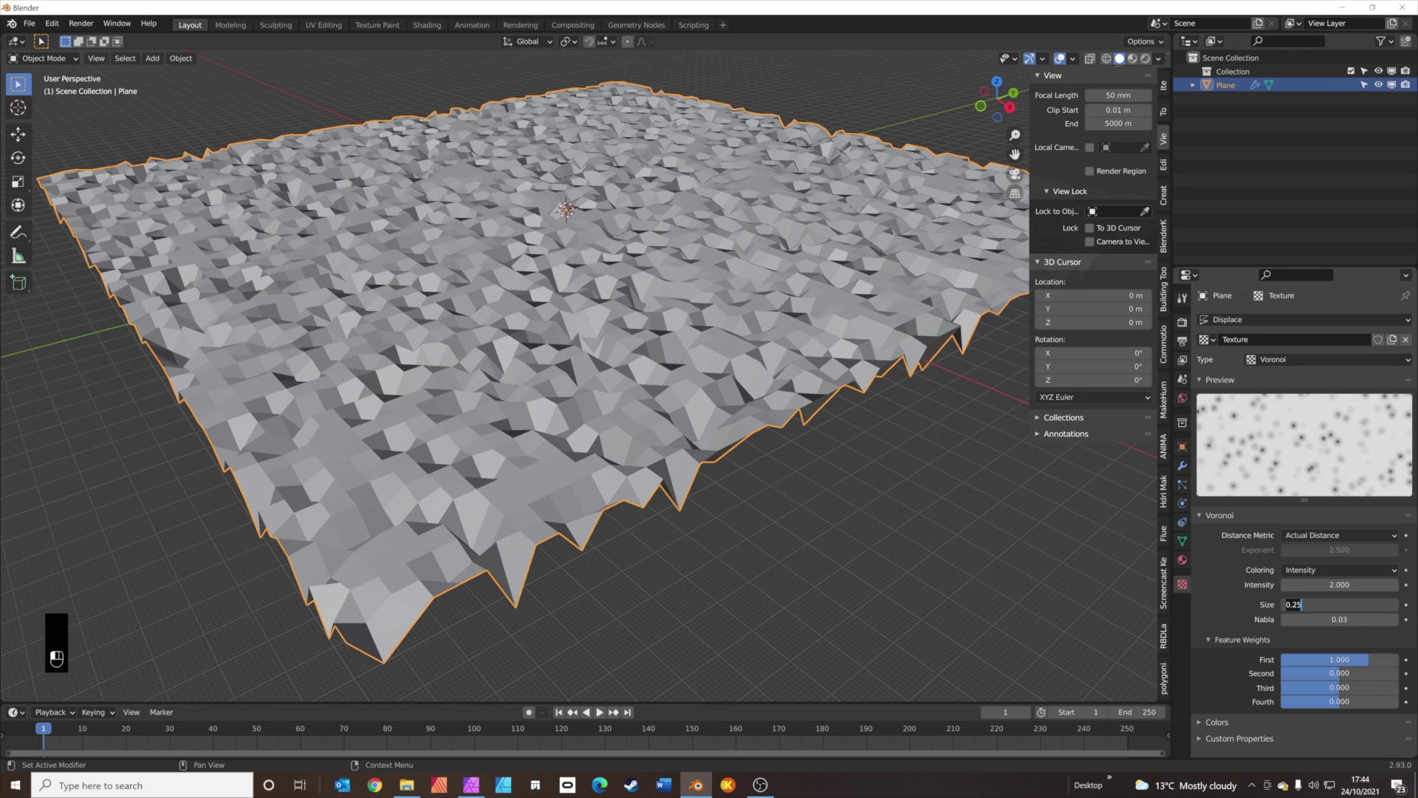
key(BackSpace)
key(BackSpace)
key(BackSpace)
key(BackSpace)
text(7.5)
key(Return)
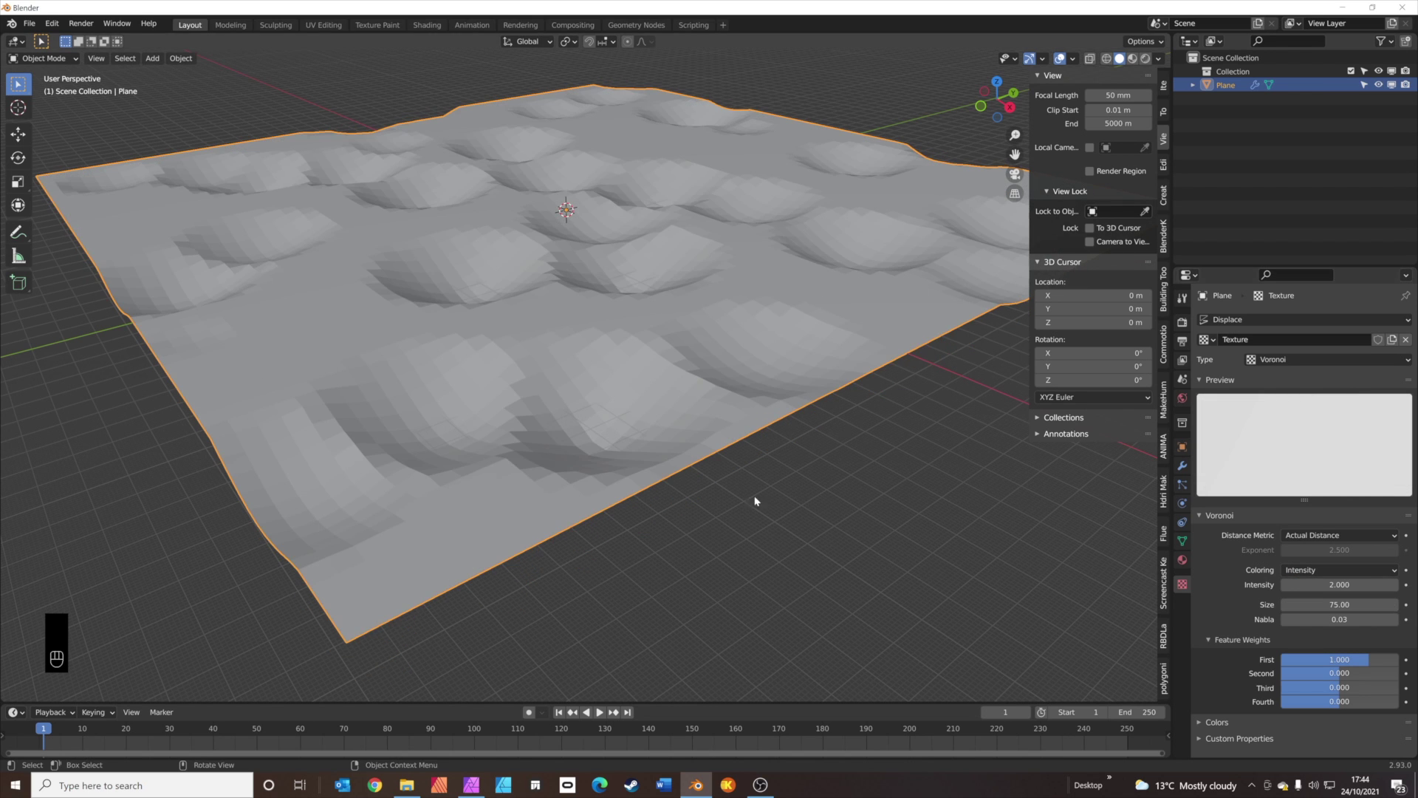
Shade the plane smooth and turn off the texture's colour clamping.
middle_drag(753, 500, 799, 355)
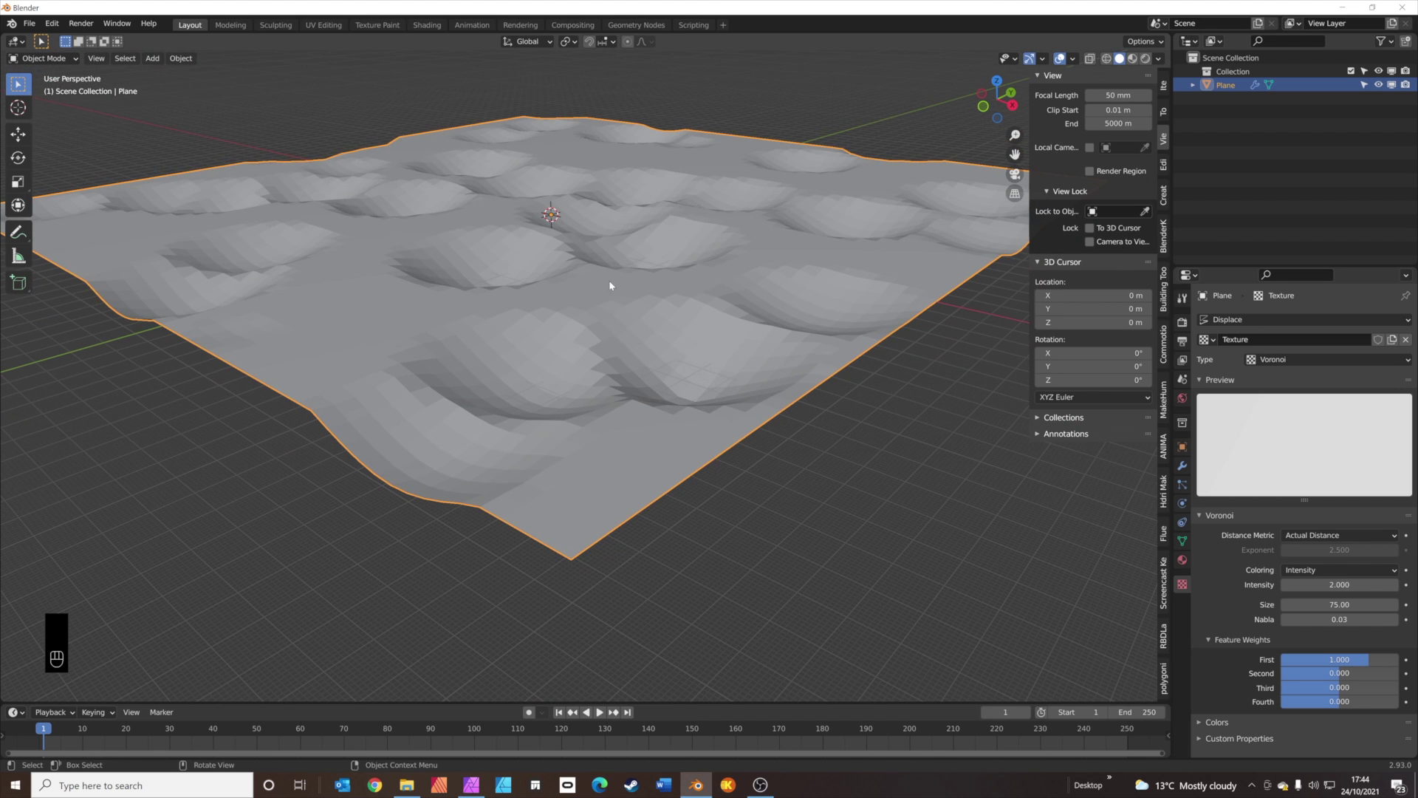
right_click(673, 305)
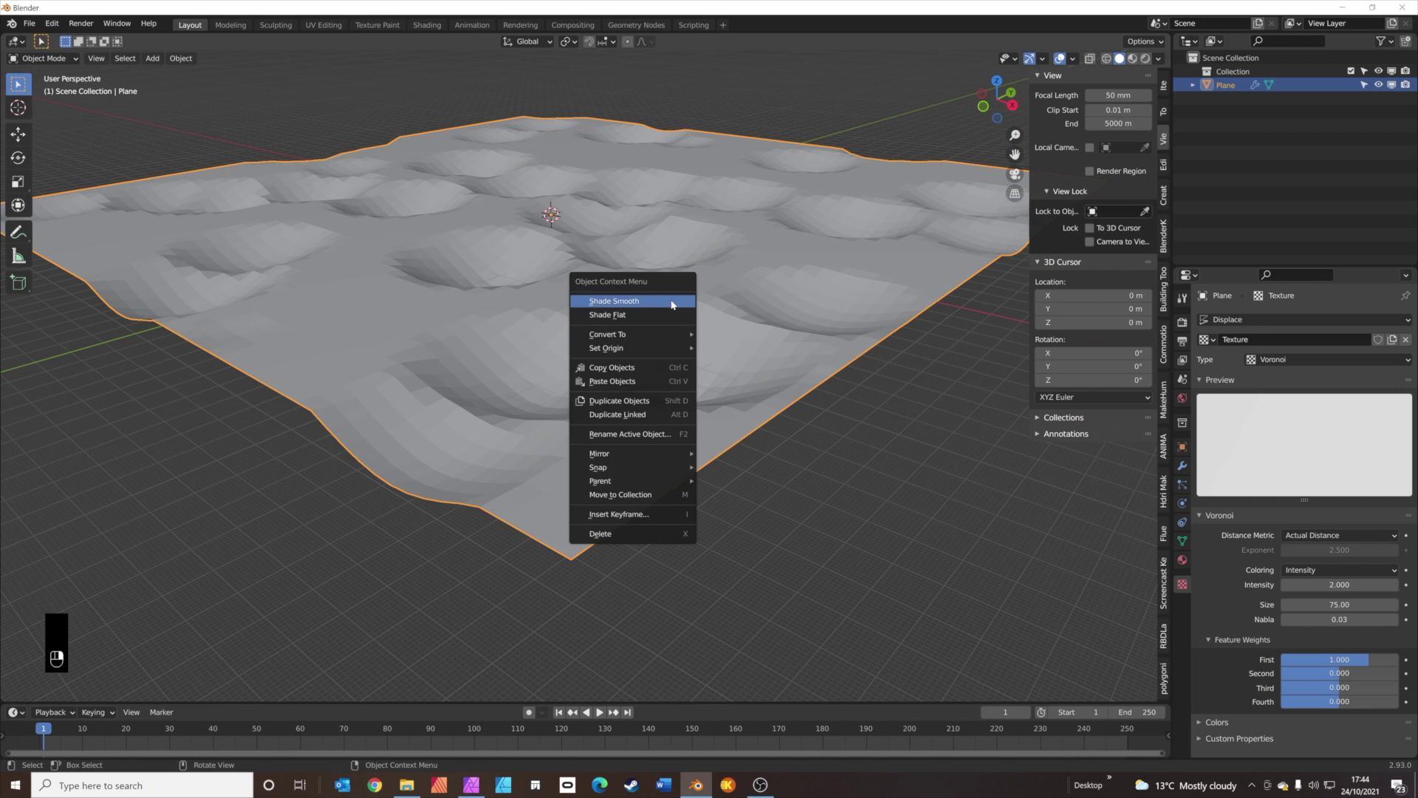
click(673, 302)
scroll(706, 322, up, 2)
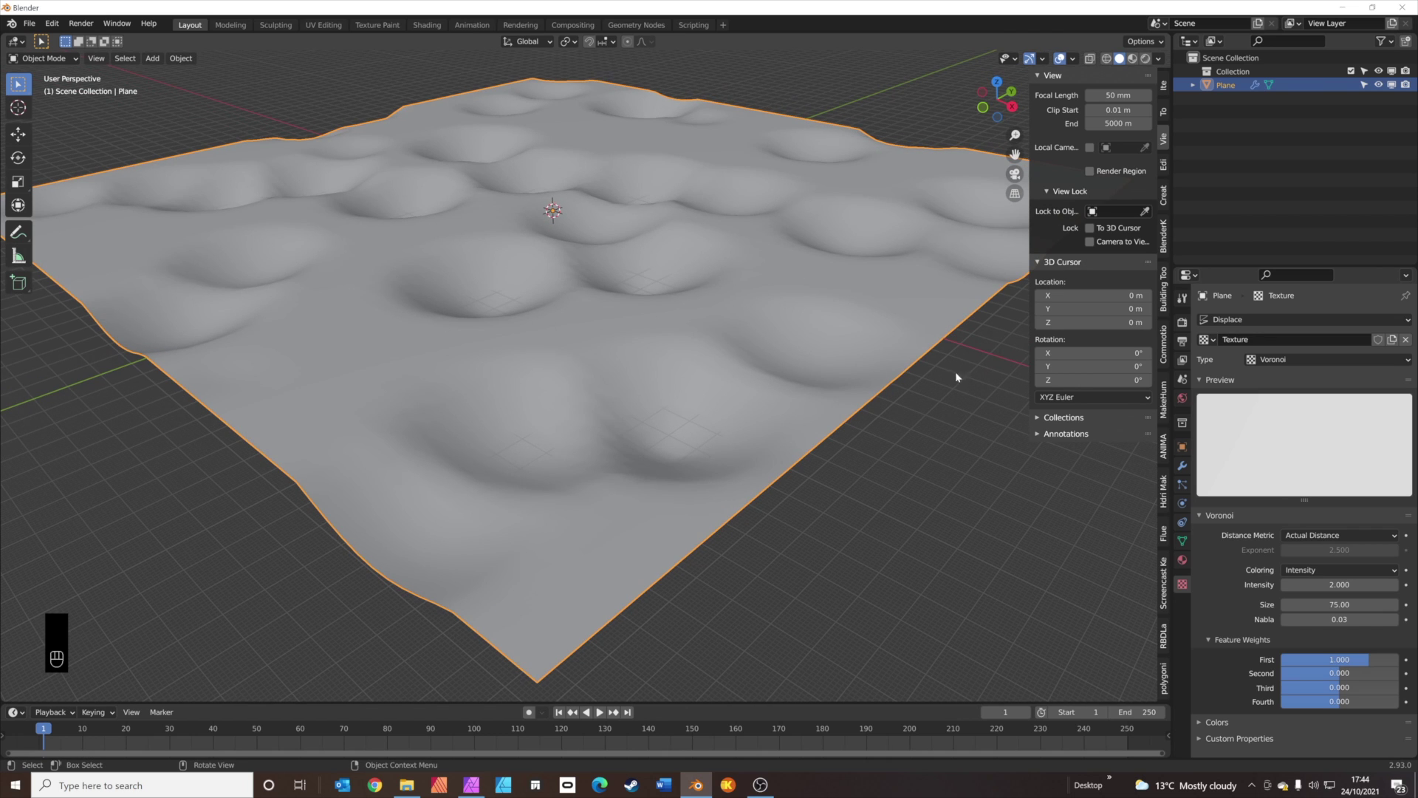
click(1217, 722)
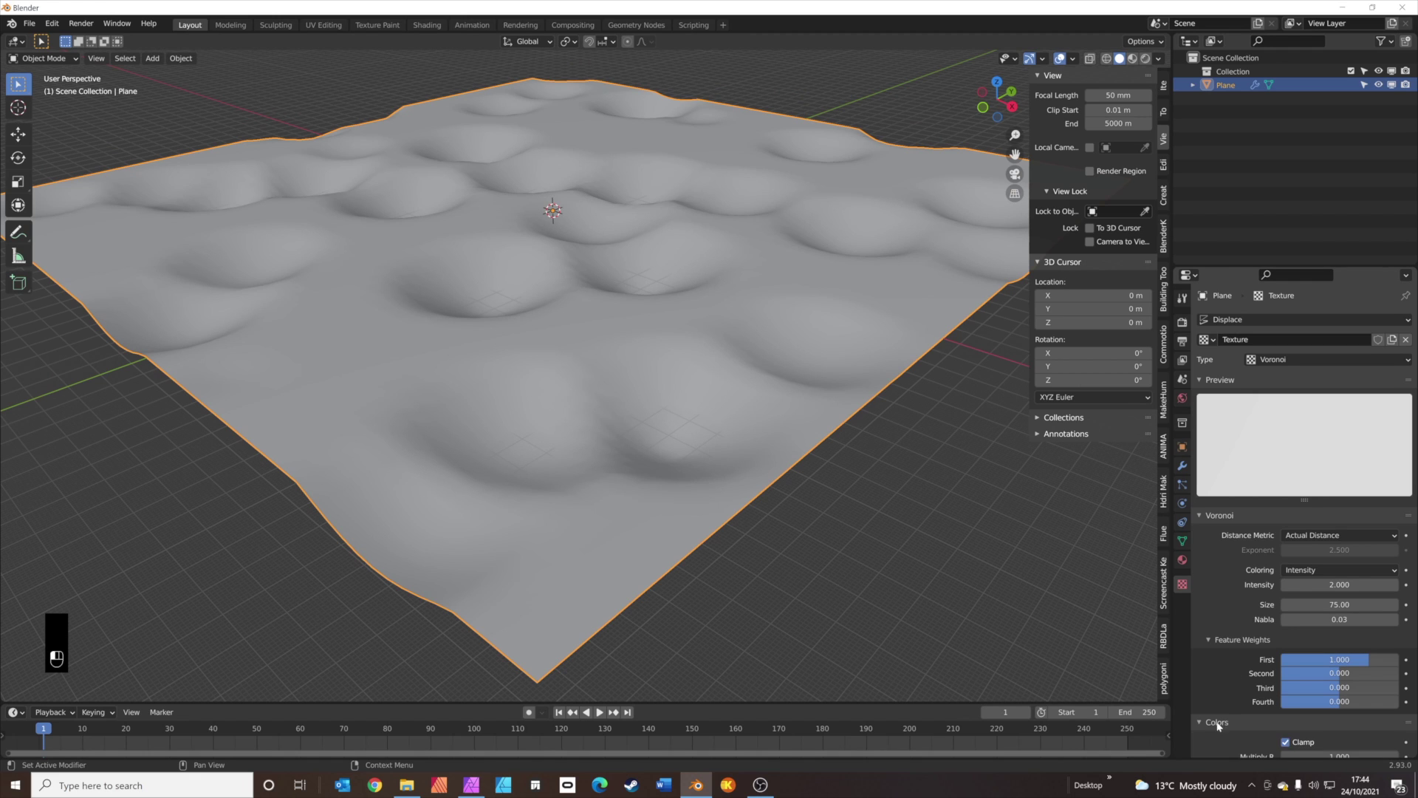
scroll(1248, 667, down, 3)
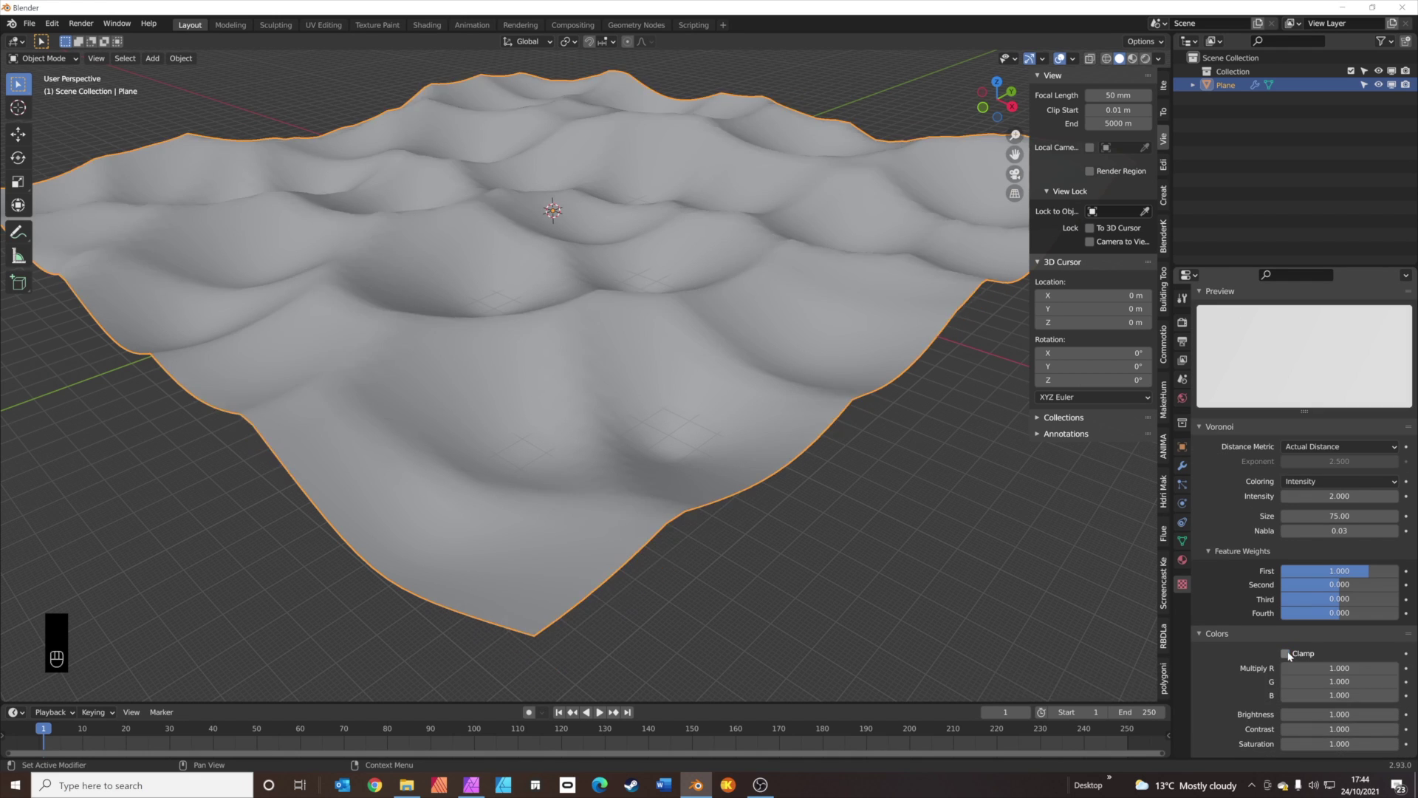
scroll(911, 516, up, 5)
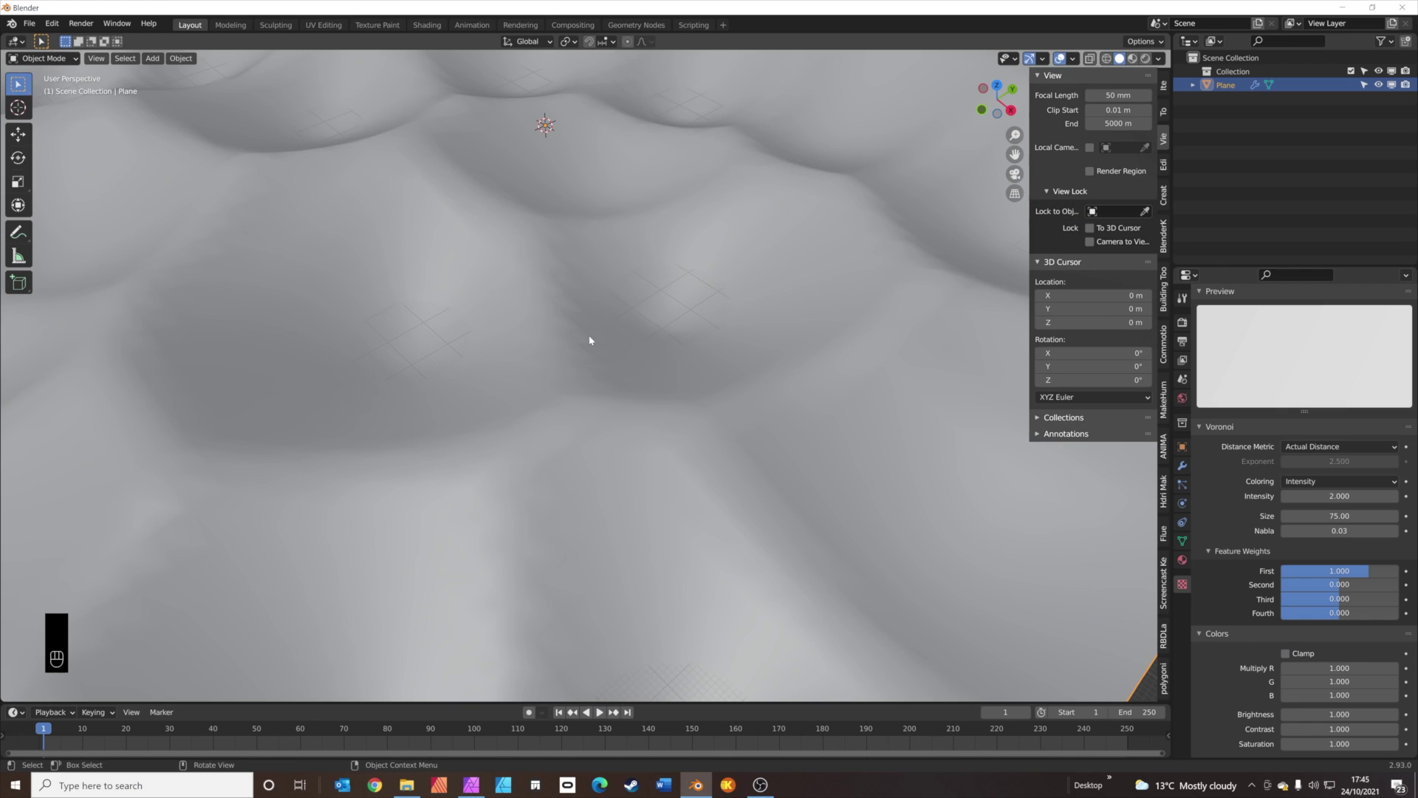
Add a Catmull-Clark Subdivision Surface after Displace, viewport level 2, render level 4.
click(1182, 466)
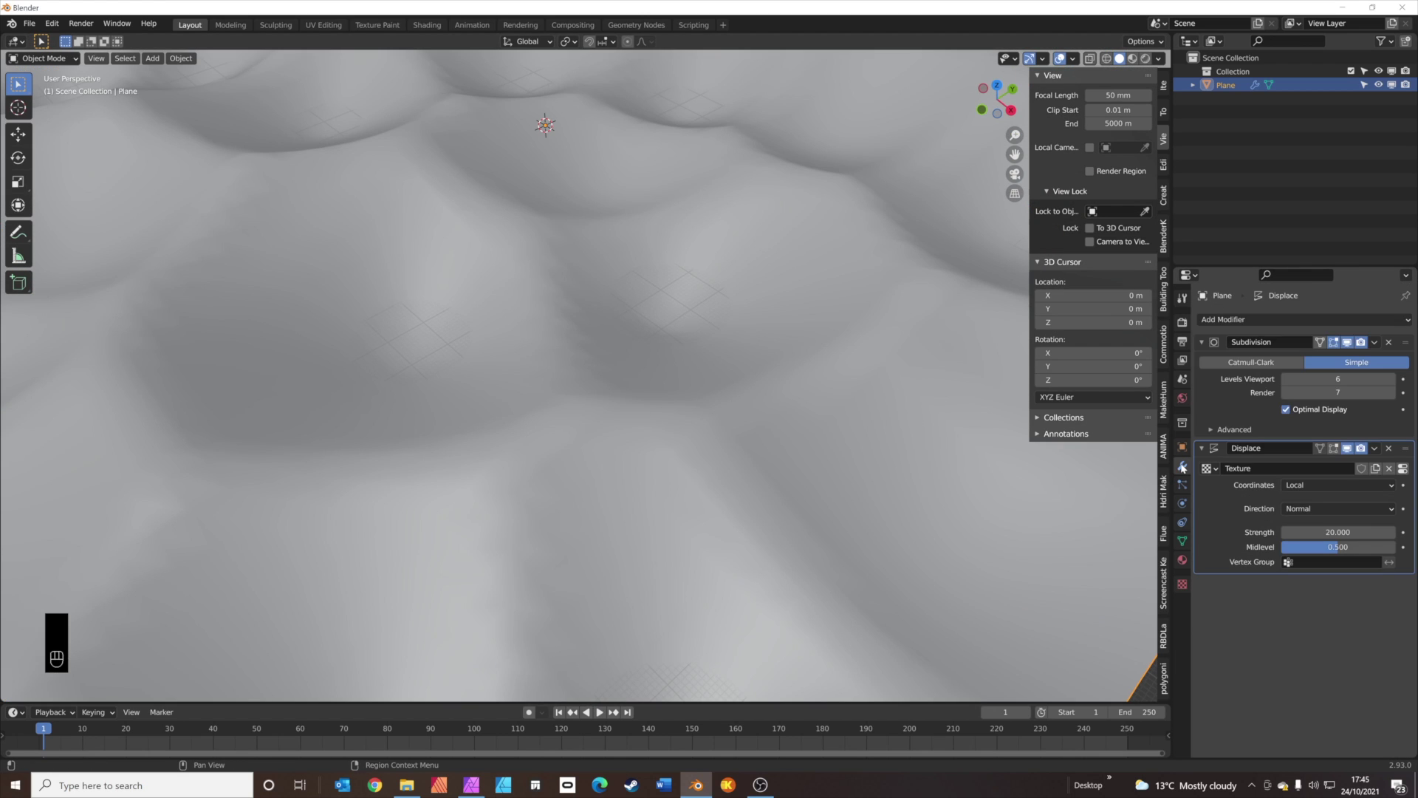
click(1239, 320)
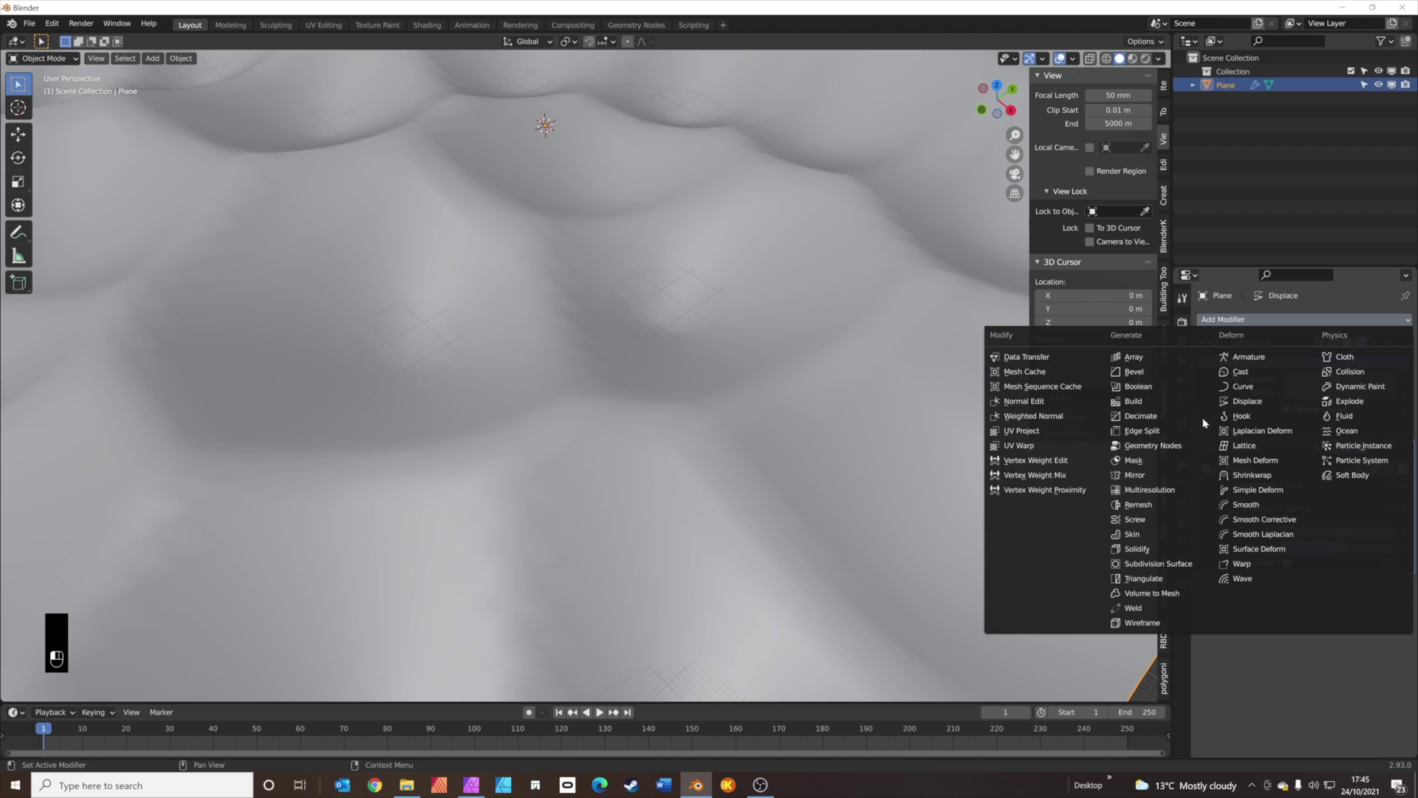
click(1180, 565)
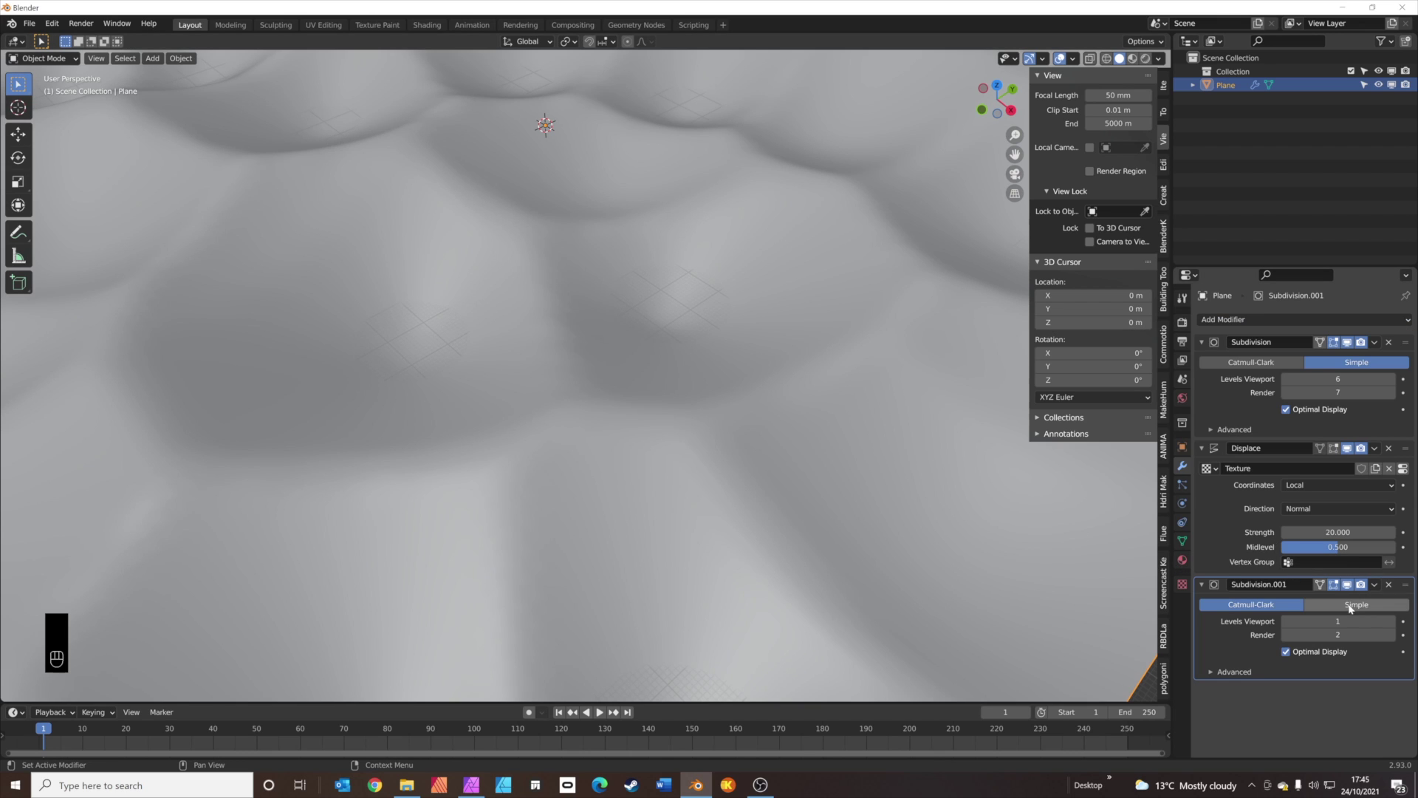
click(1391, 622)
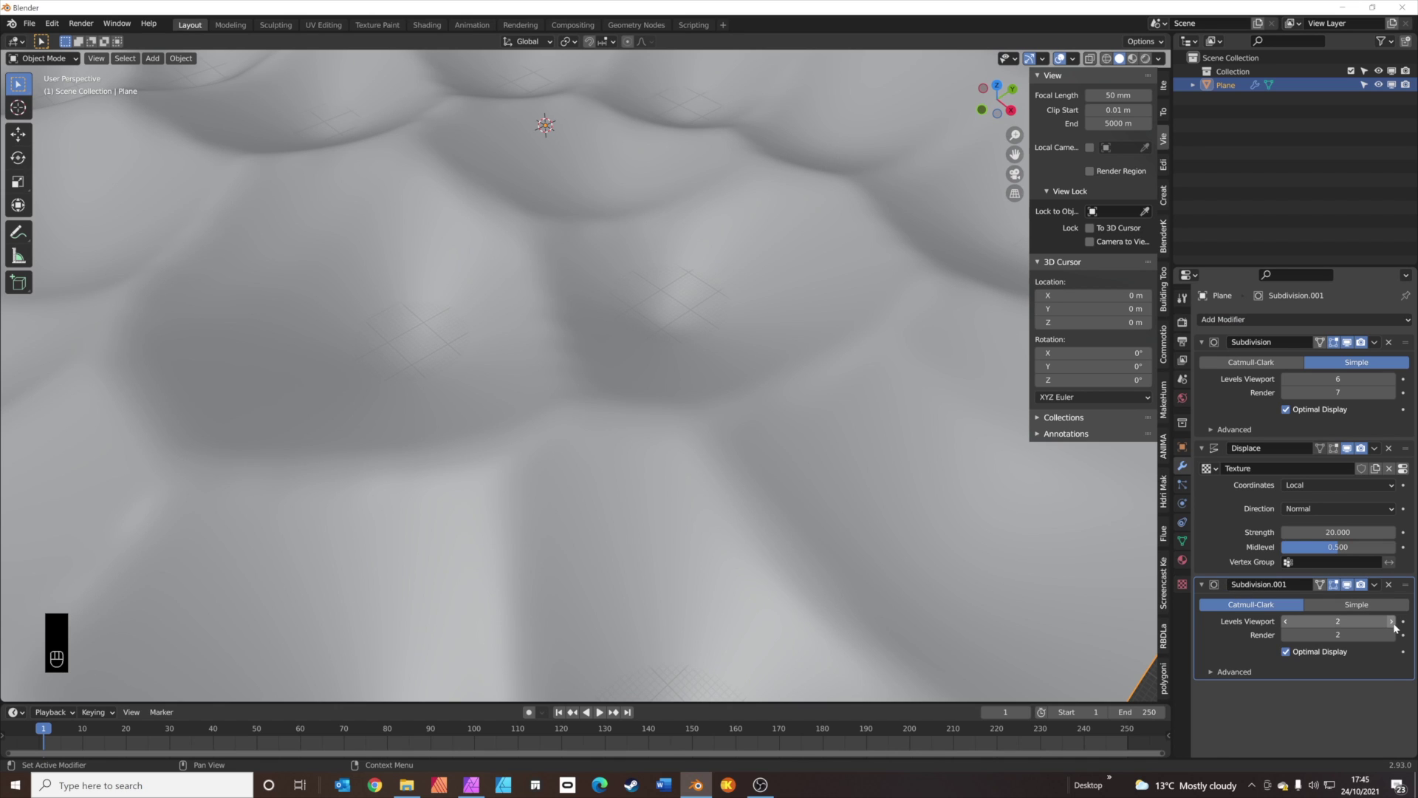
click(1392, 636)
click(1391, 636)
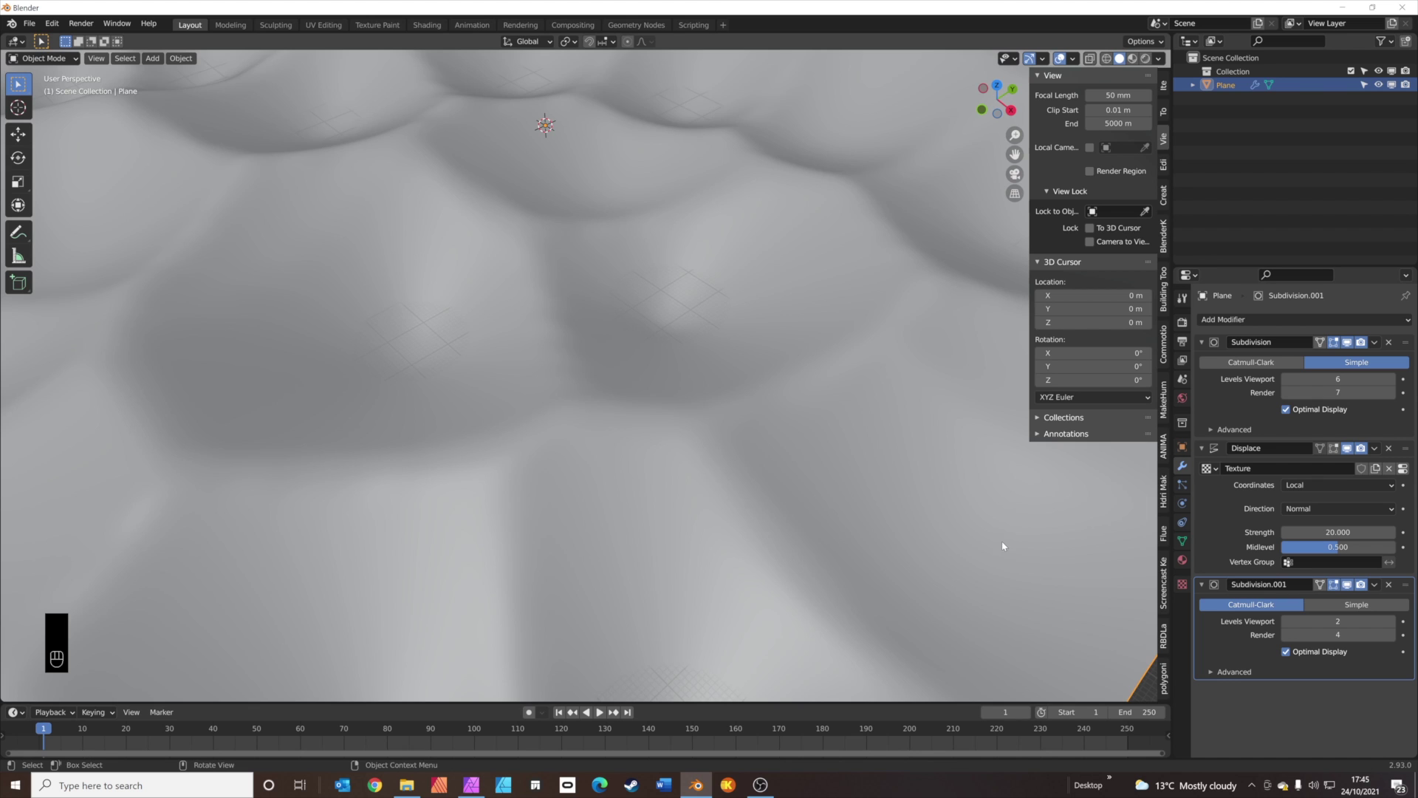
scroll(722, 473, down, 4)
scroll(723, 455, down, 5)
middle_drag(703, 436, 674, 406)
scroll(669, 365, up, 5)
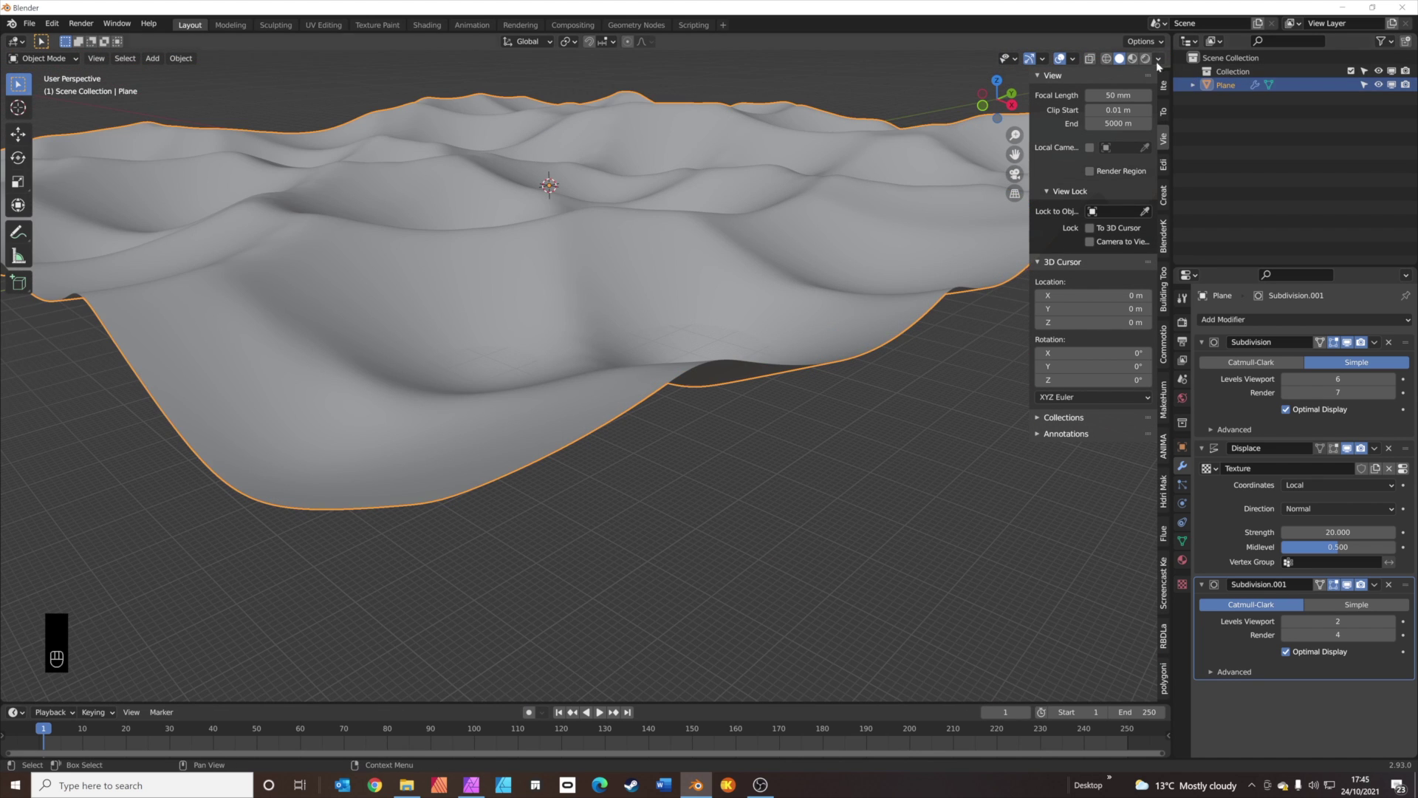
Preview in Rendered shading and lower the Nishita sky strength from 1.0 to 0.2.
key(z)
shift+middle_drag(610, 245, 593, 209)
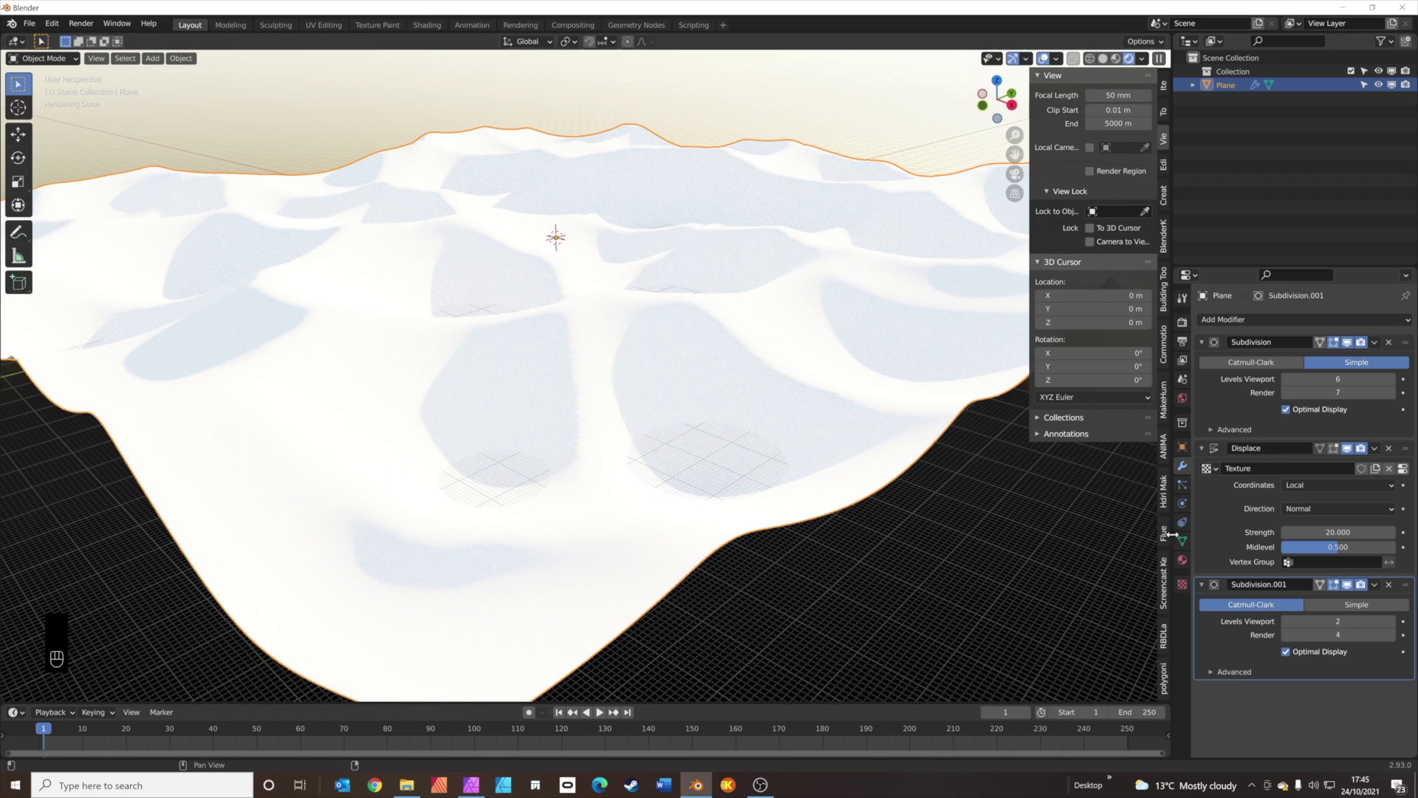
click(1182, 397)
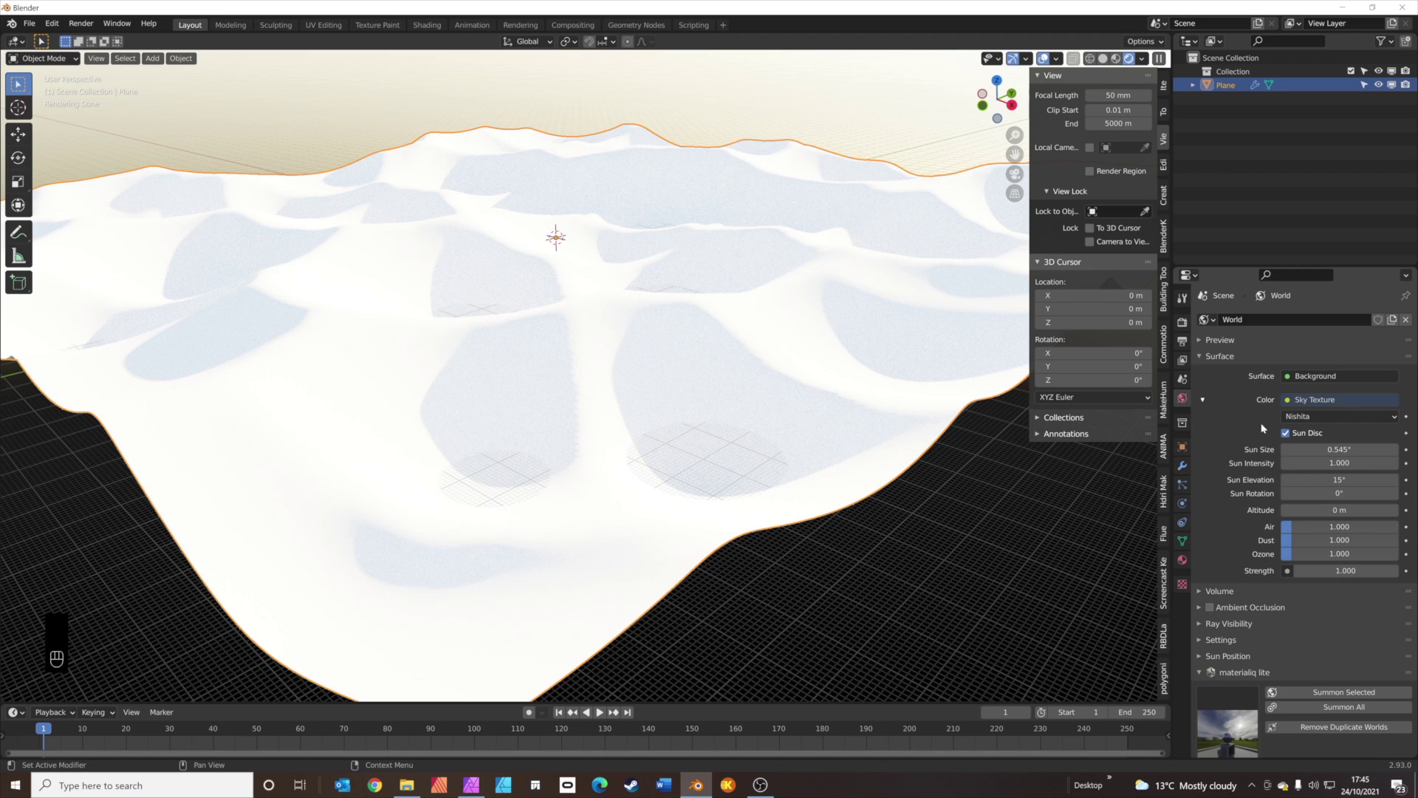
click(1333, 570)
text(1.0)
text(0.2)
key(Return)
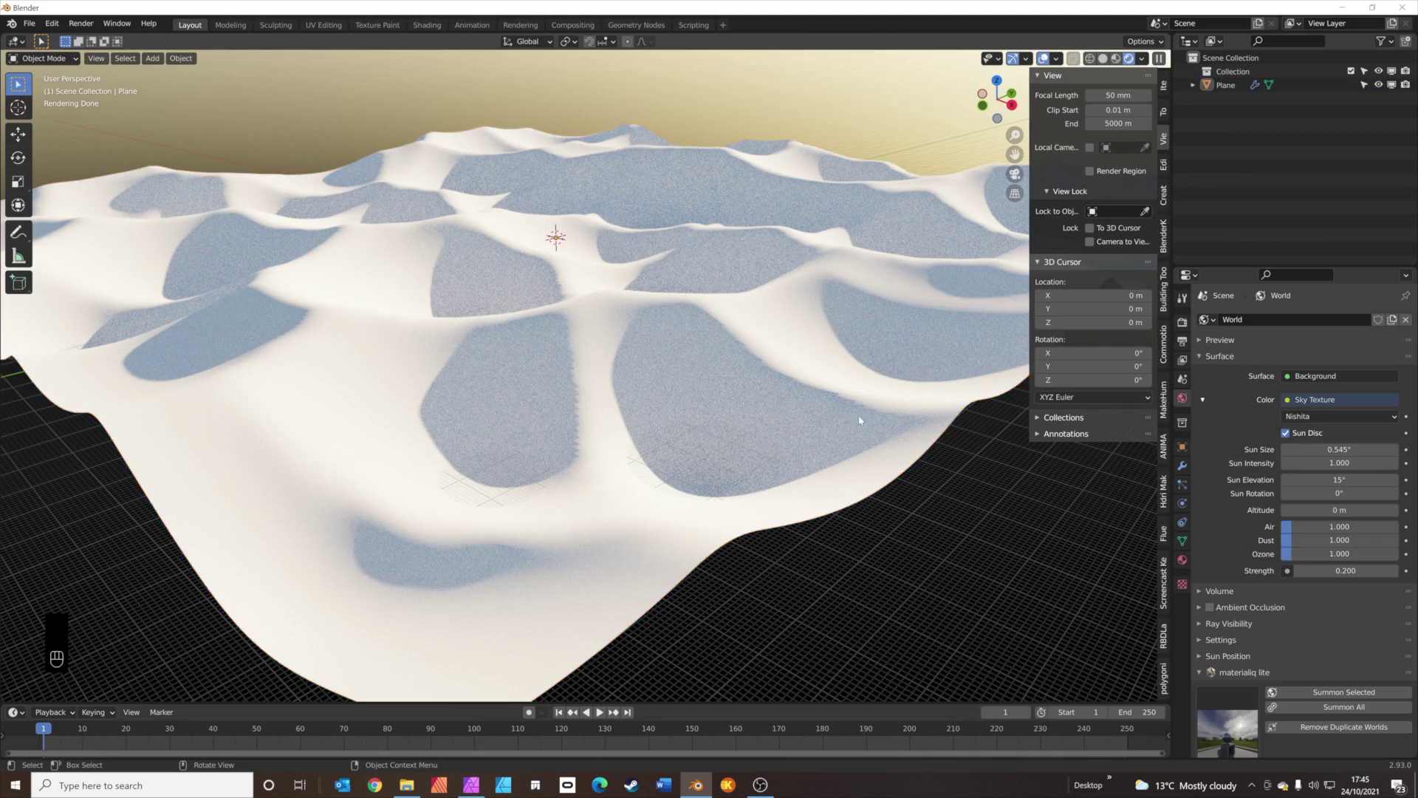
middle_drag(859, 420, 739, 362)
click(659, 331)
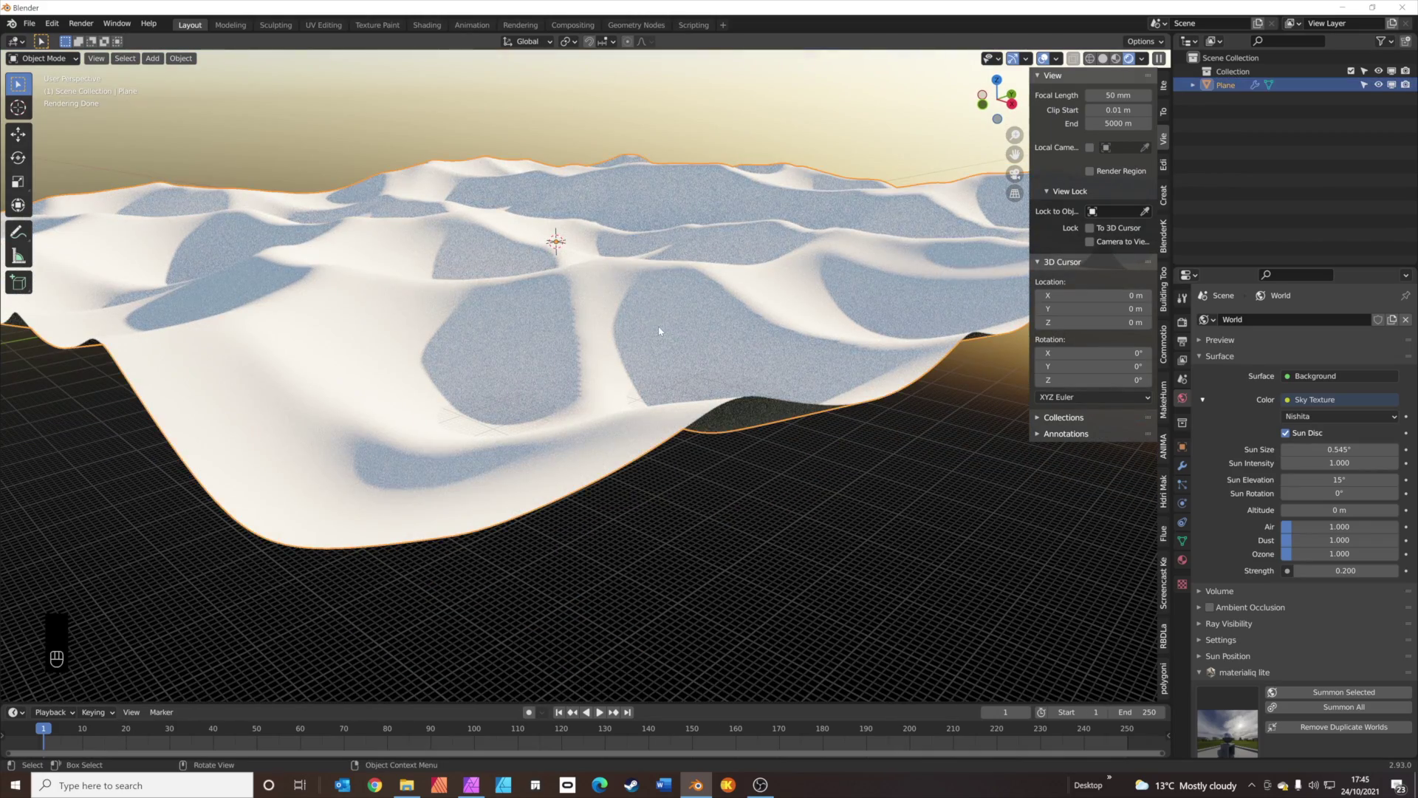
shift+middle_drag(665, 323, 610, 289)
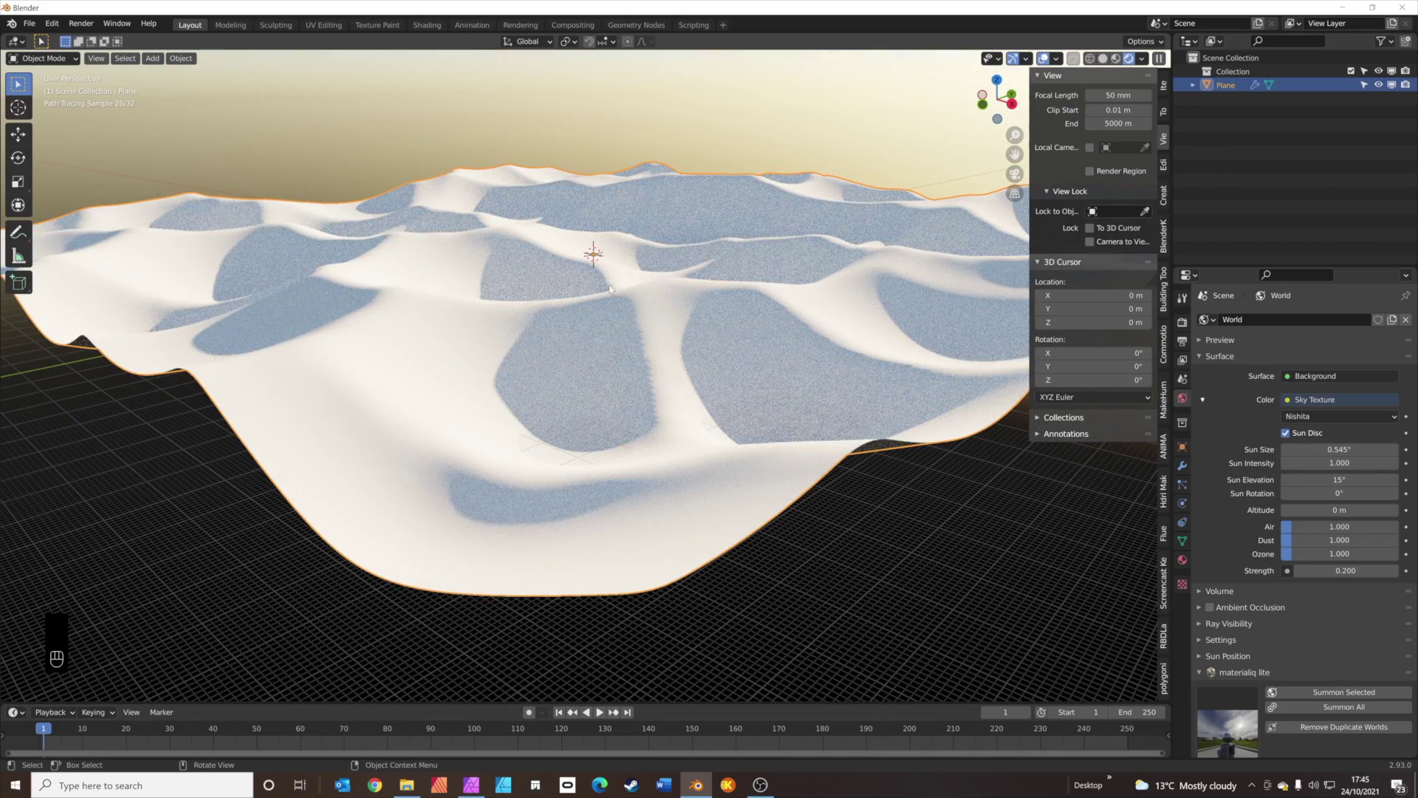
Create a new material on the plane named 'Sand'.
click(1183, 560)
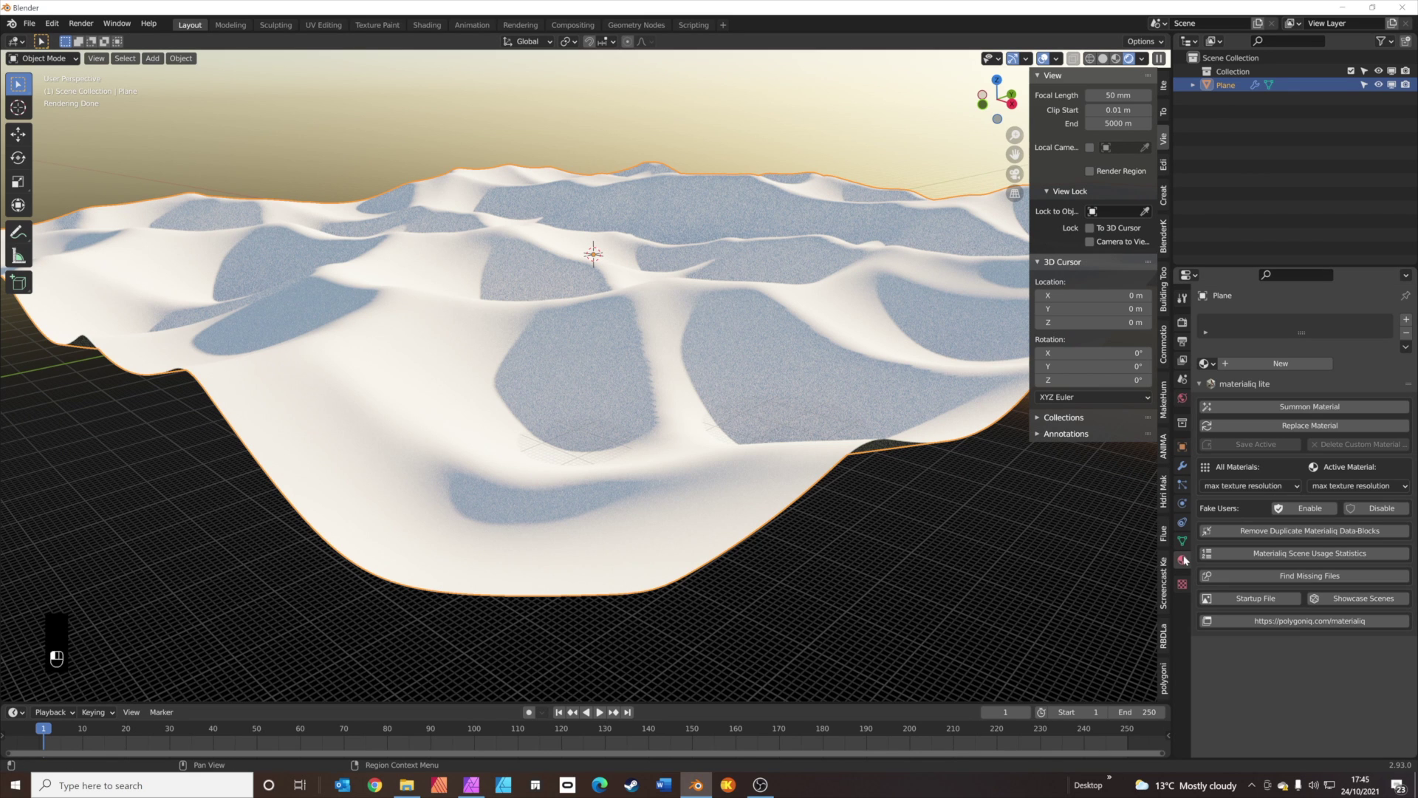
click(1252, 362)
double_click(1252, 363)
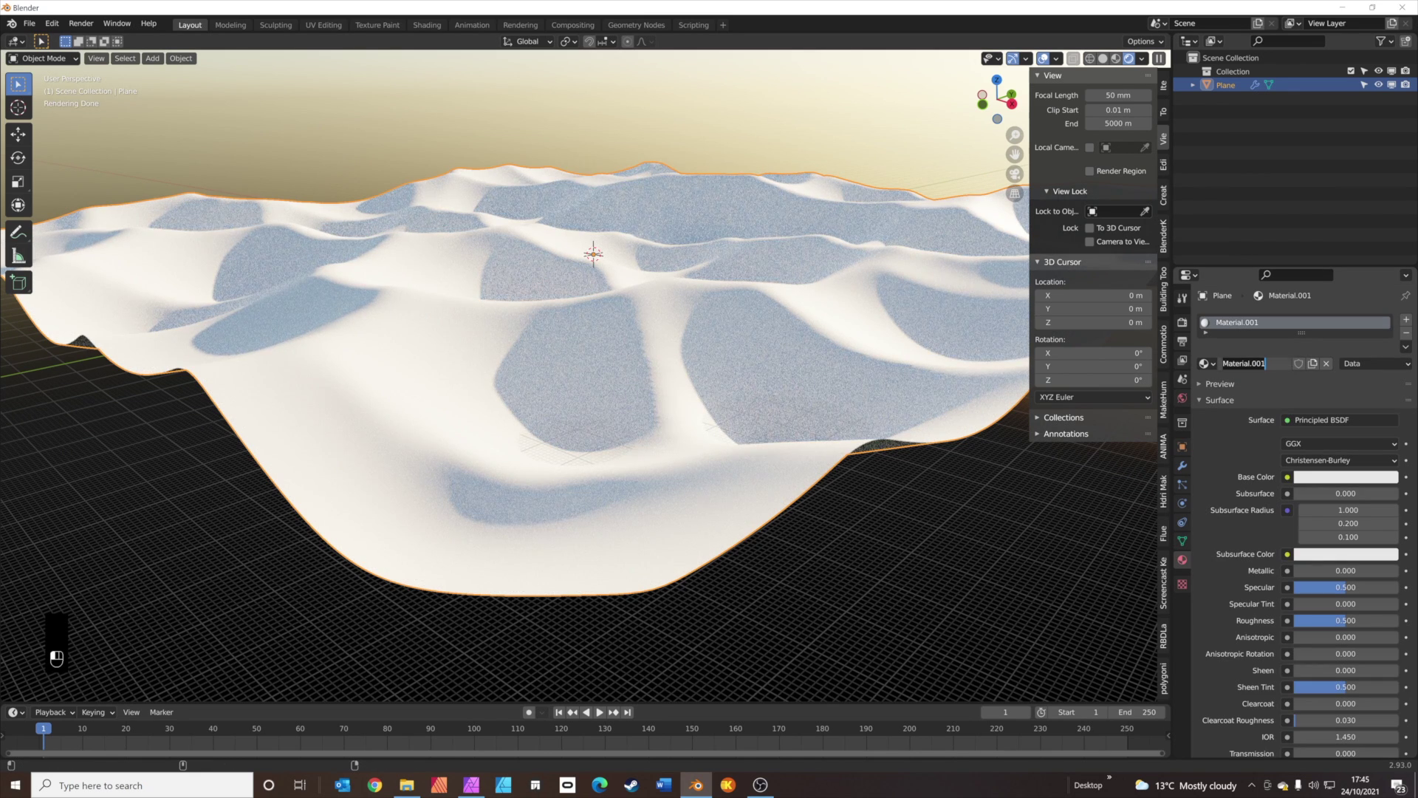
text(Sand)
key(Return)
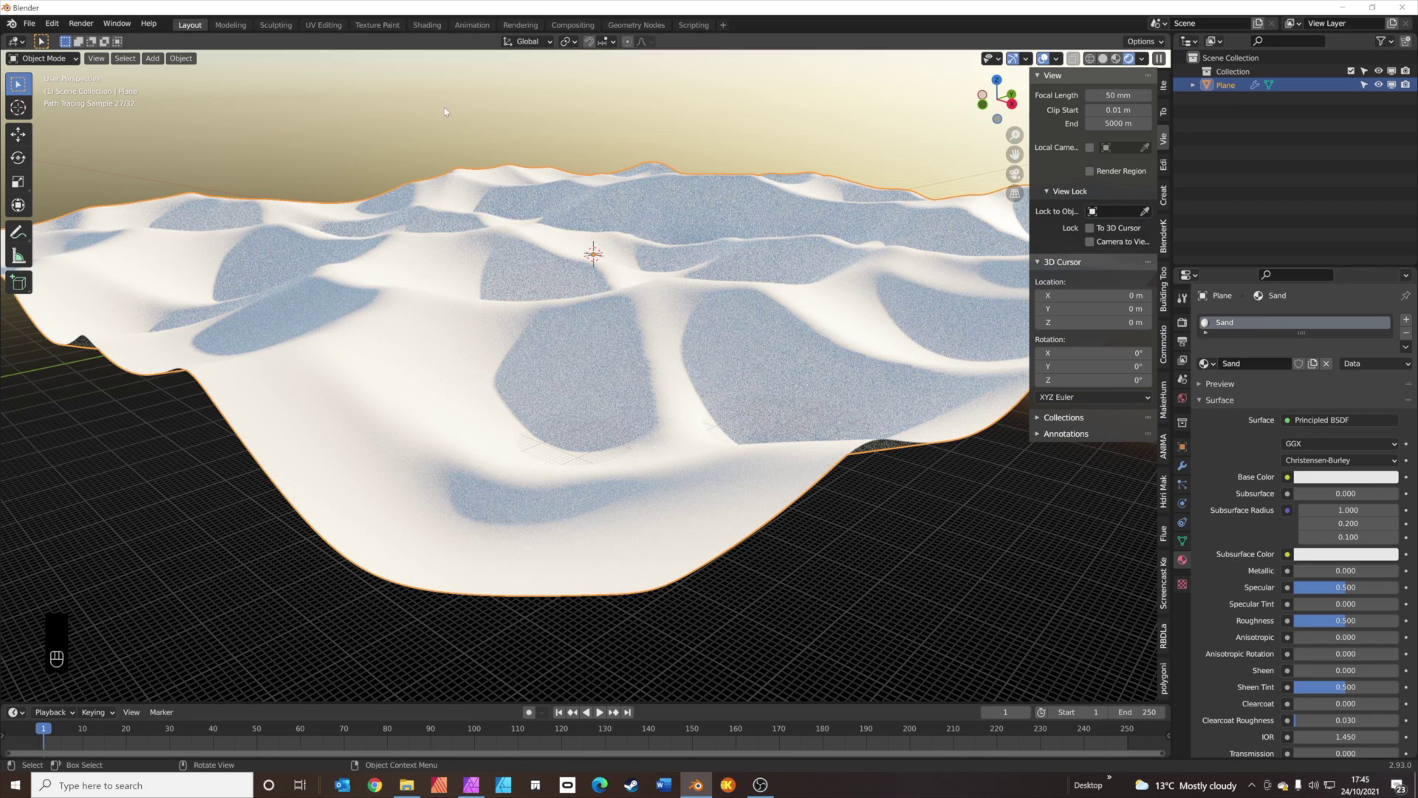
In the Shading workspace, make Sand orange-yellow with roughness about 0.6, rendered.
click(427, 25)
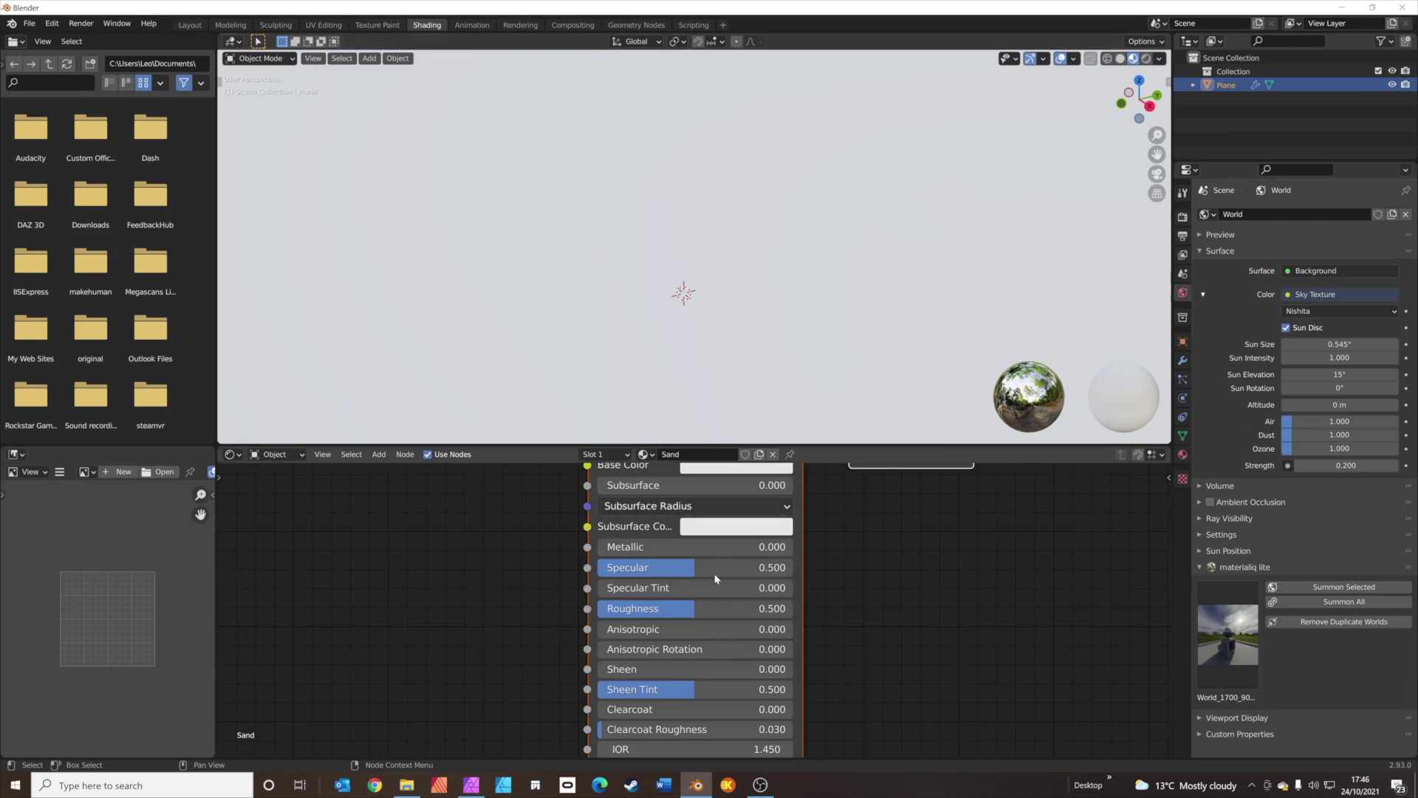
scroll(726, 543, down, 3)
click(725, 542)
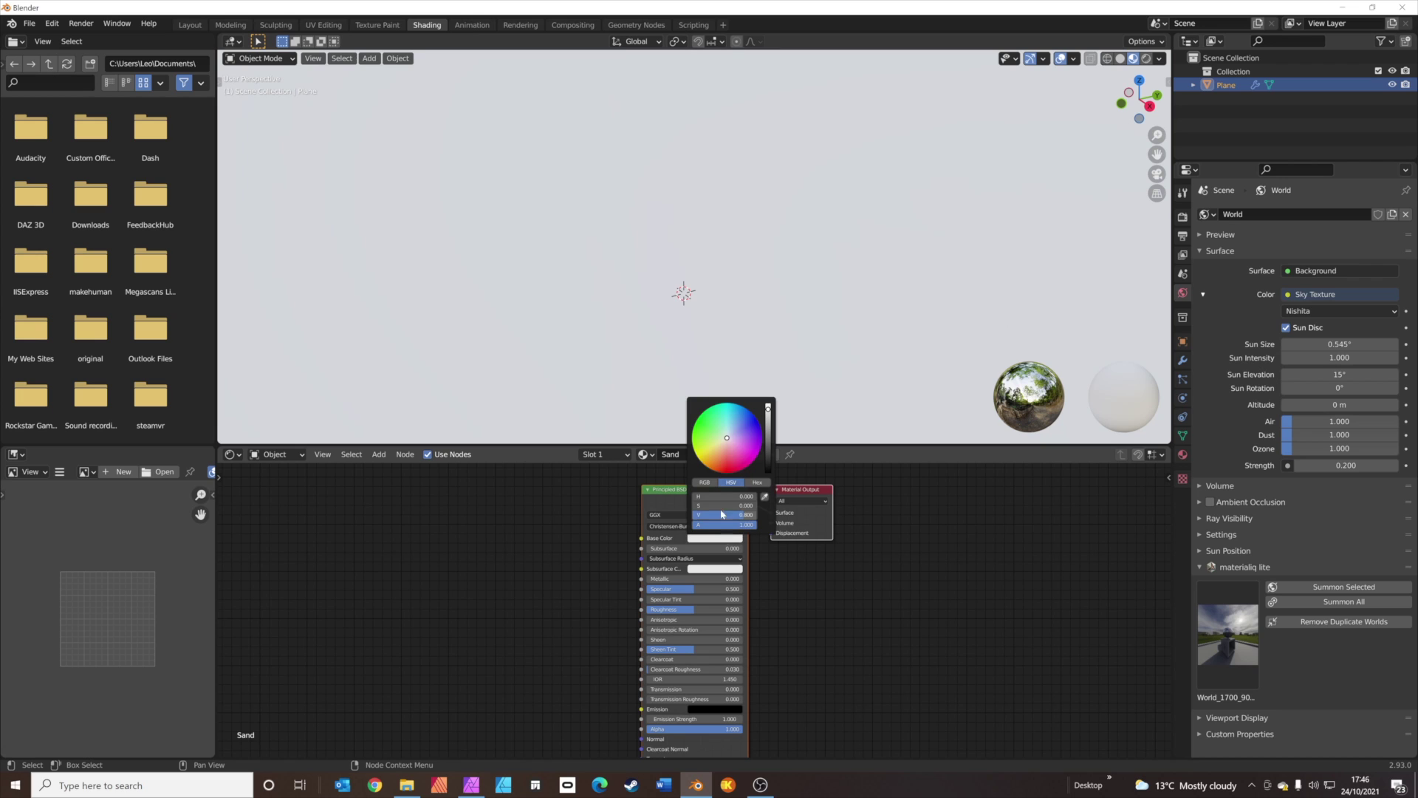
click(714, 459)
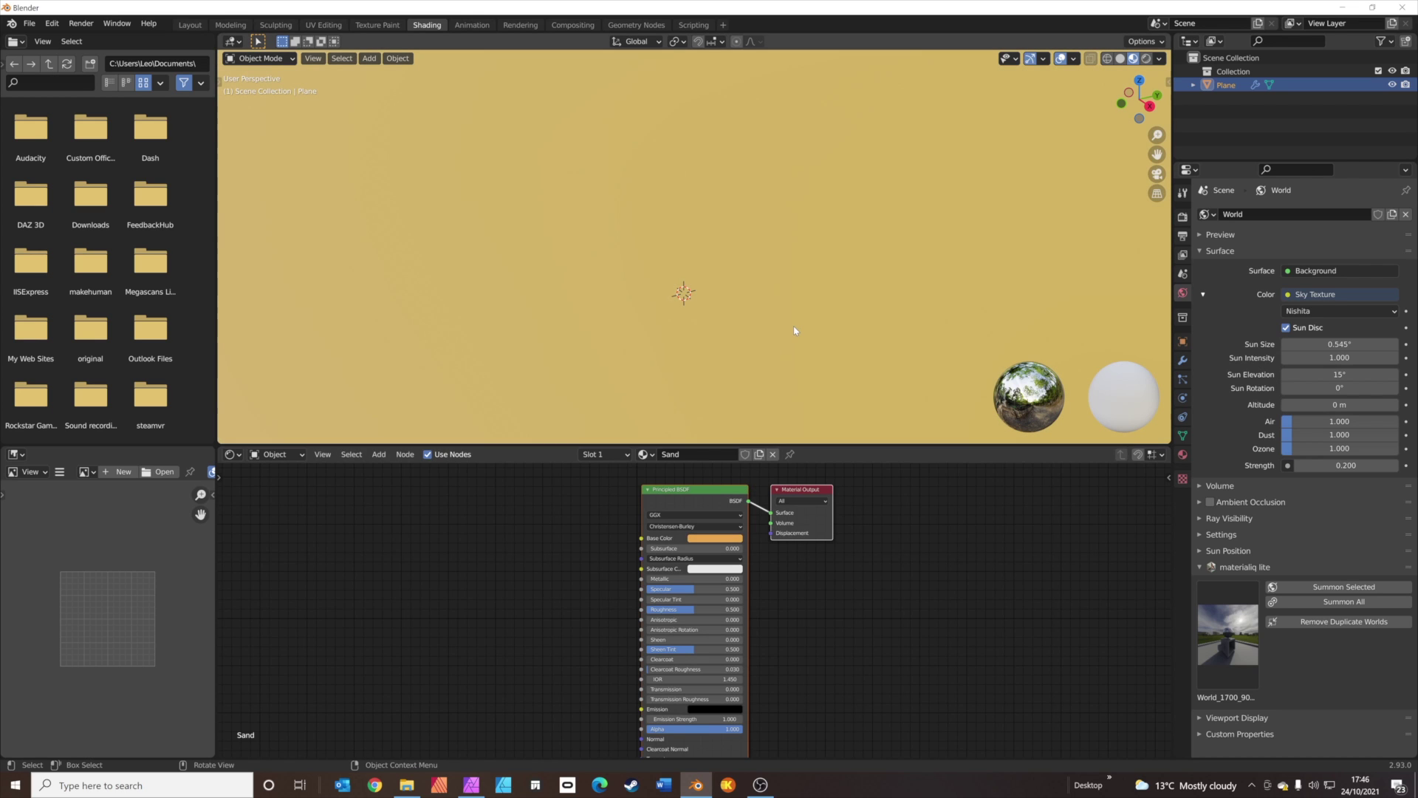
scroll(791, 331, down, 5)
scroll(794, 333, down, 3)
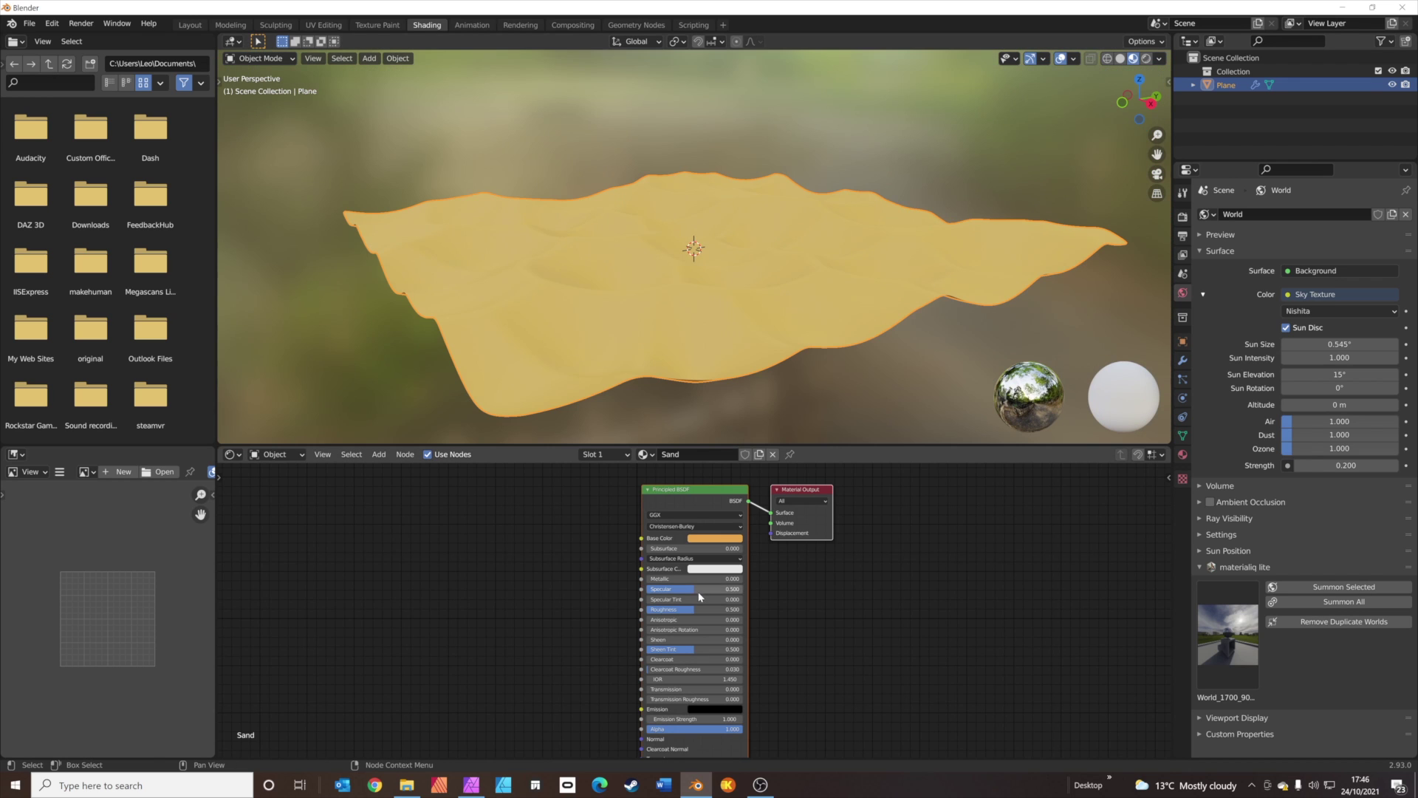
drag(678, 609, 701, 609)
click(1145, 59)
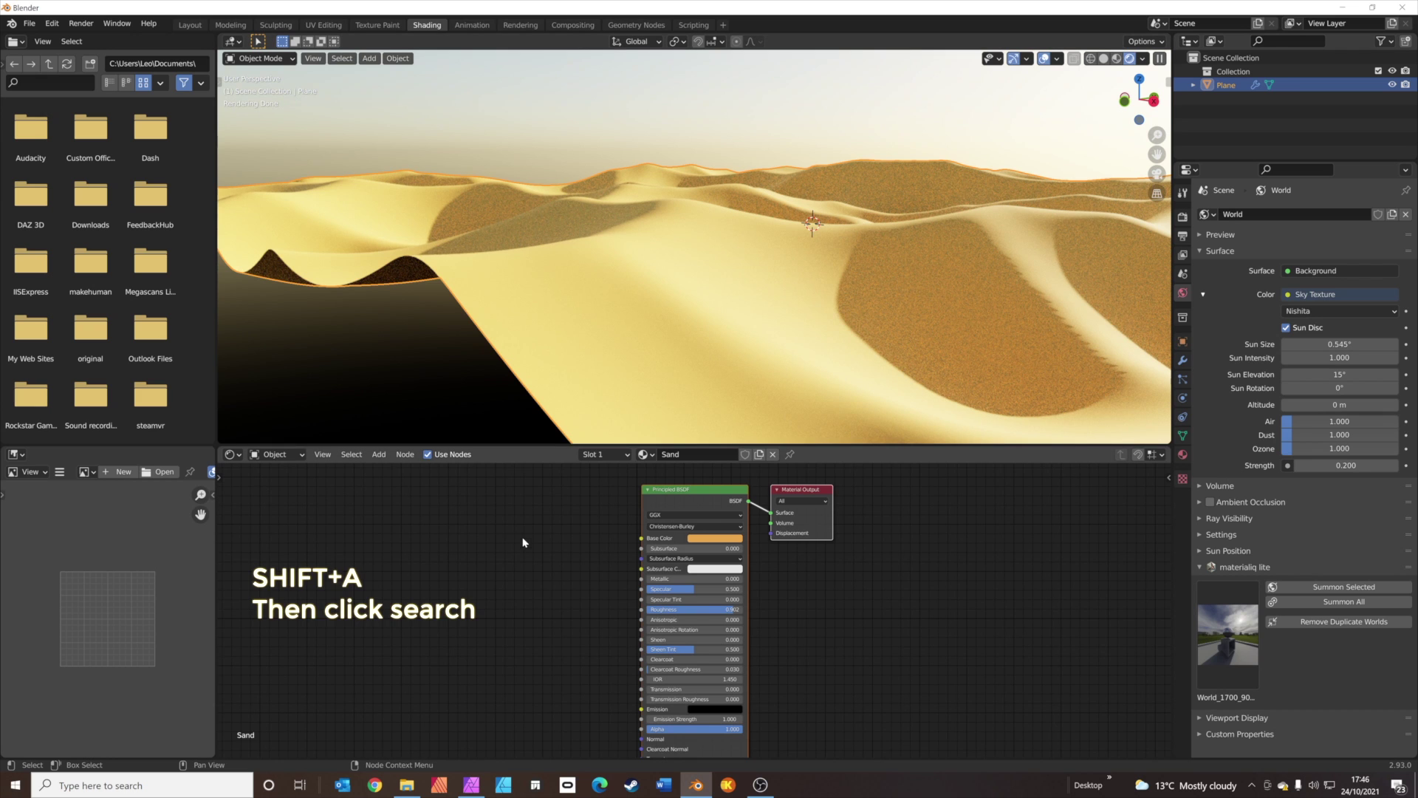
Add a Bump node and link its Normal to the Principled BSDF Normal.
key(shift+a)
click(523, 542)
text(bu)
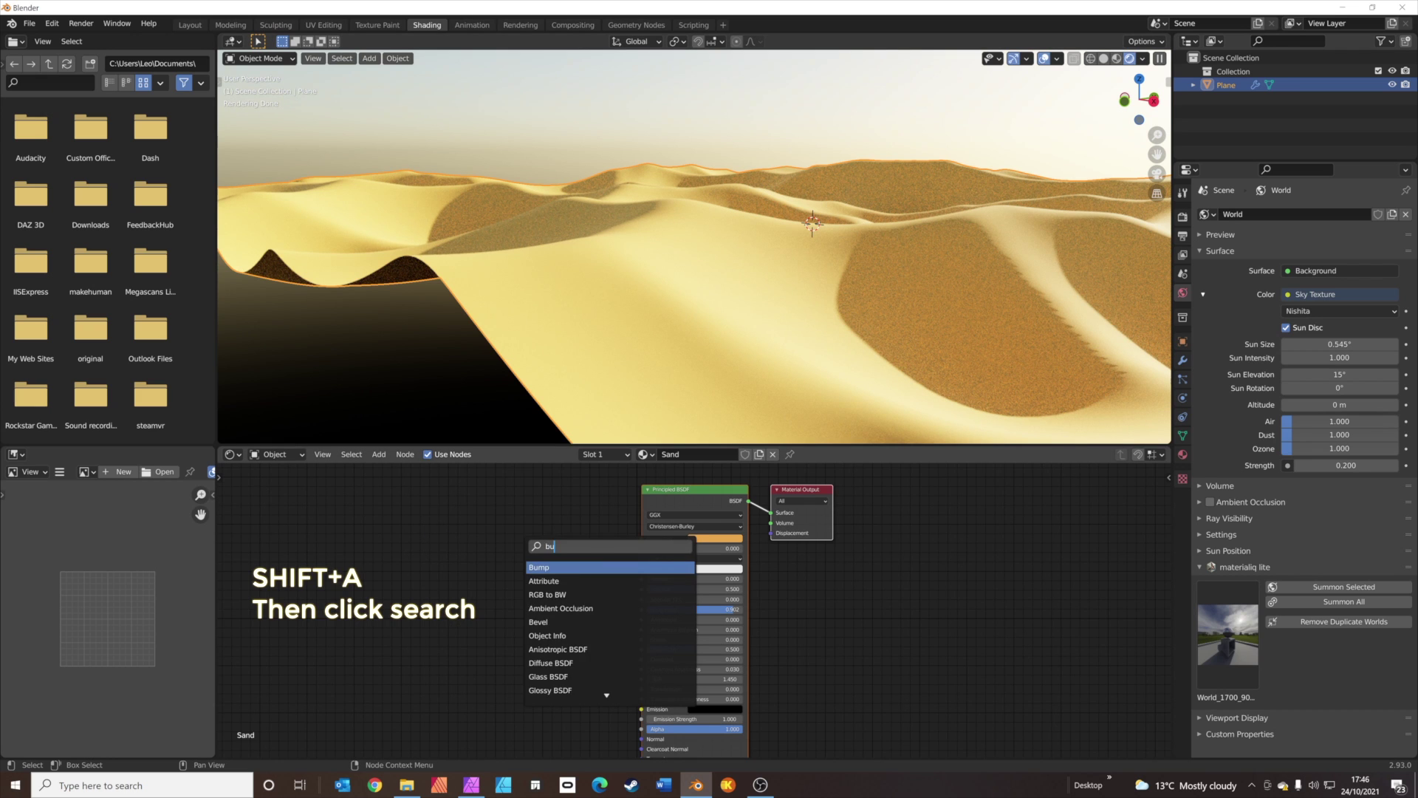
key(Return)
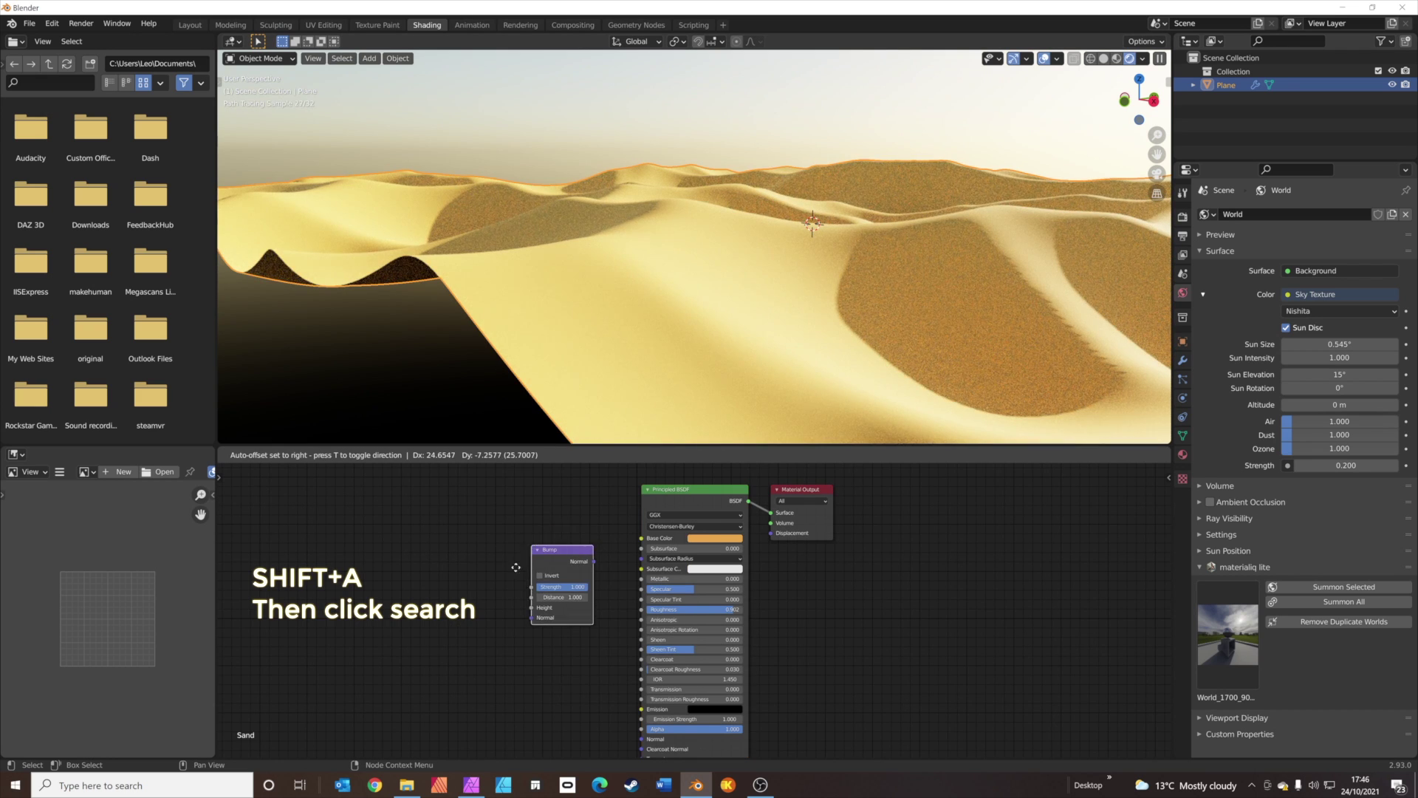
click(516, 657)
drag(592, 653, 641, 738)
Add a Noise Texture and connect its Color to the Bump Height.
key(shift+a)
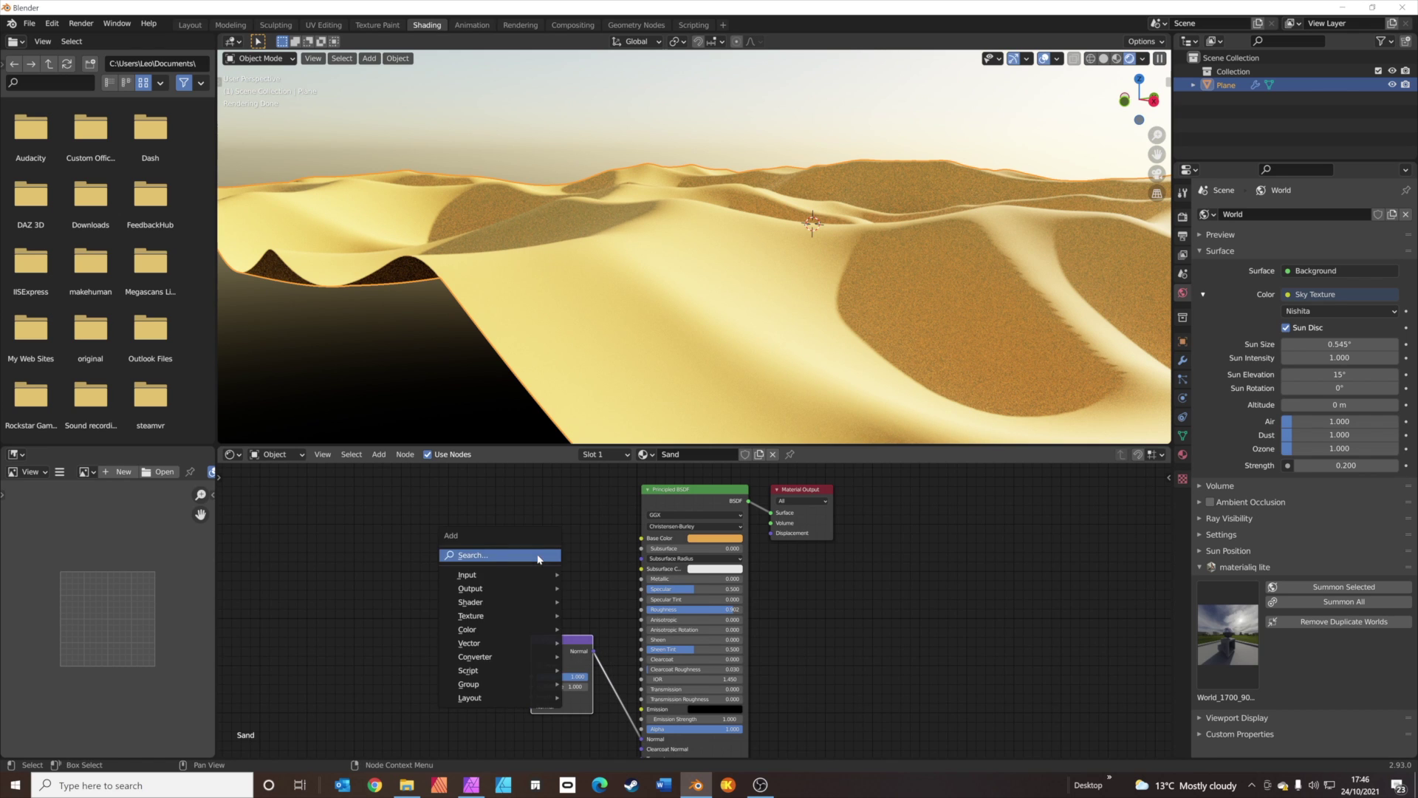
click(538, 556)
text(noise)
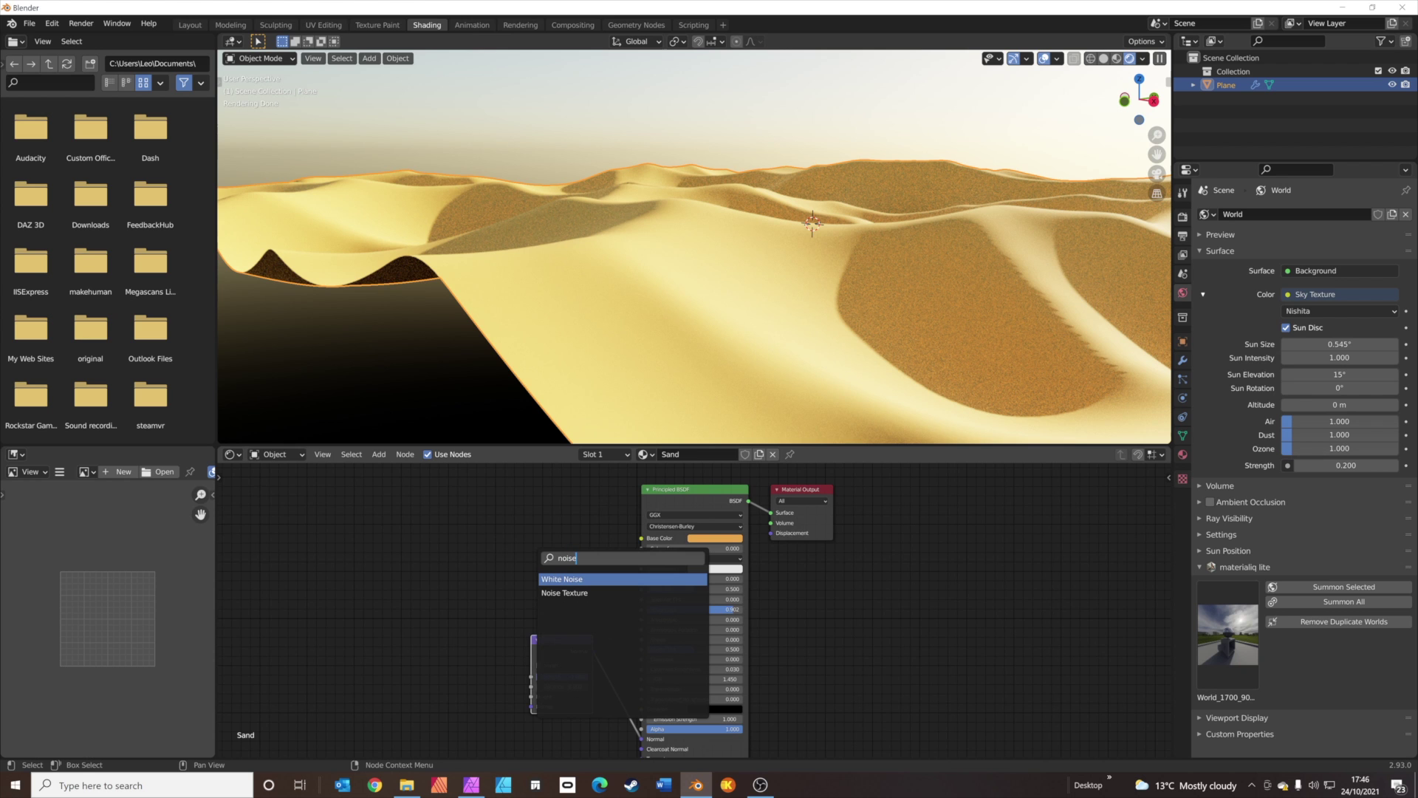
key(Down)
key(Return)
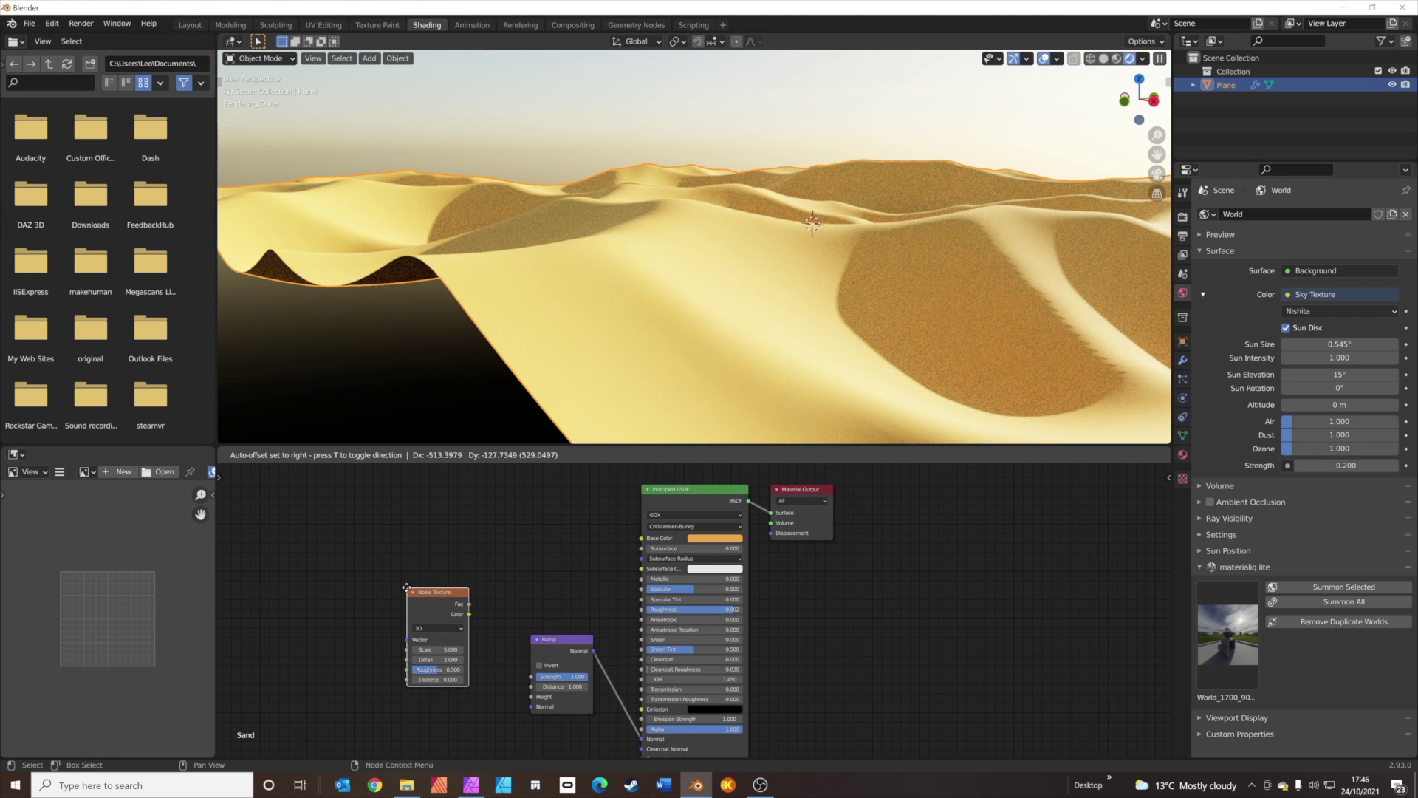
click(472, 619)
drag(470, 615, 531, 697)
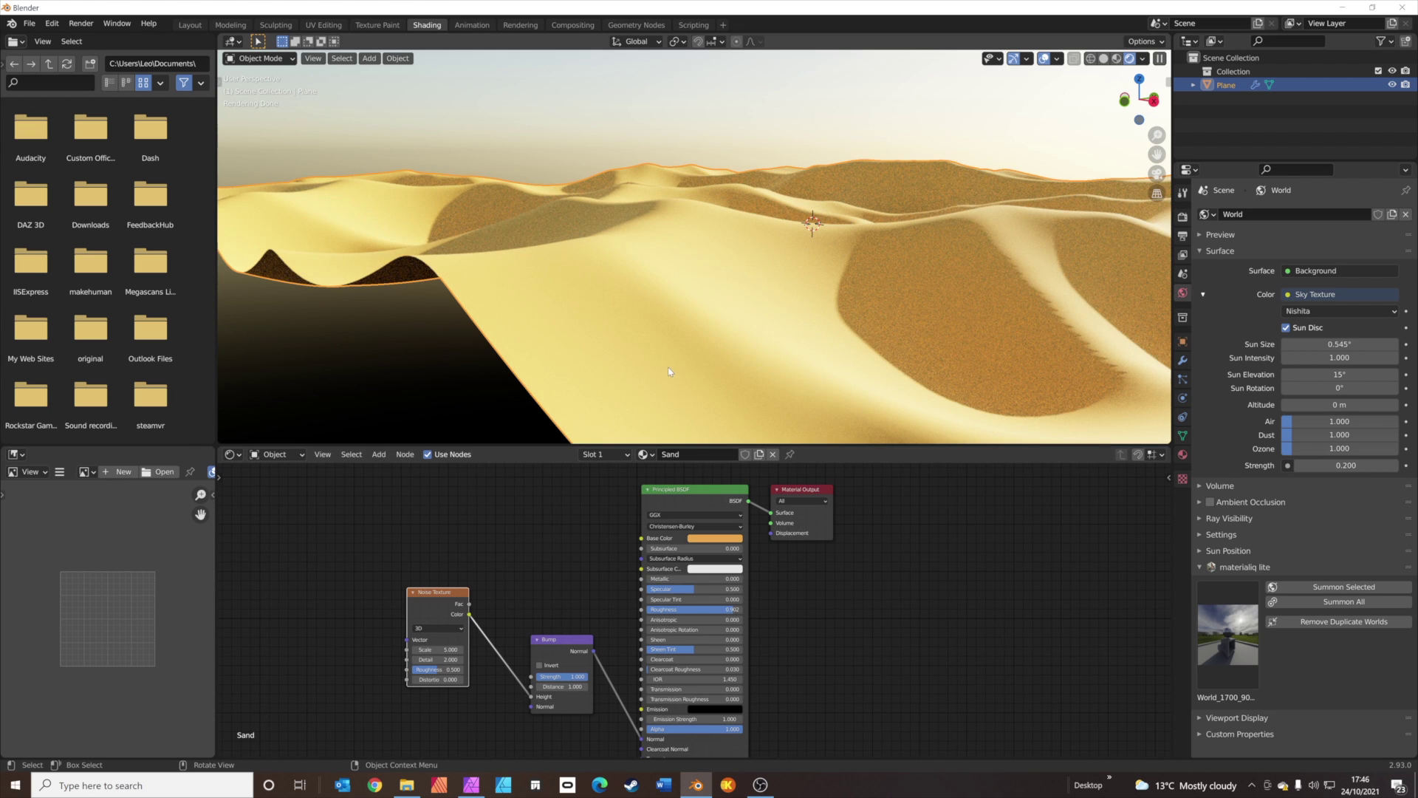
Set the Noise Texture Scale to 2 and Detail to 16.
scroll(421, 635, up, 3)
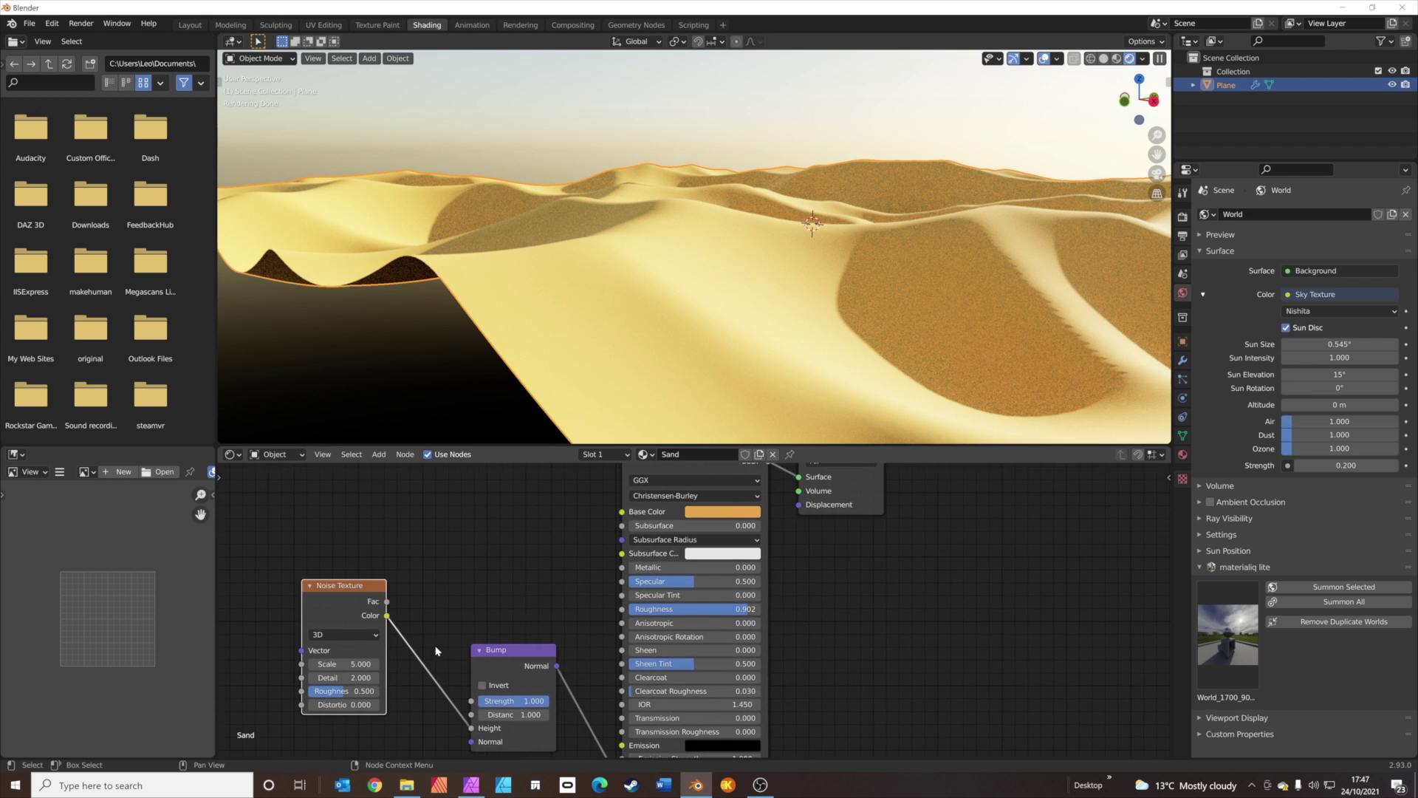
middle_drag(419, 642, 643, 561)
scroll(533, 575, up, 2)
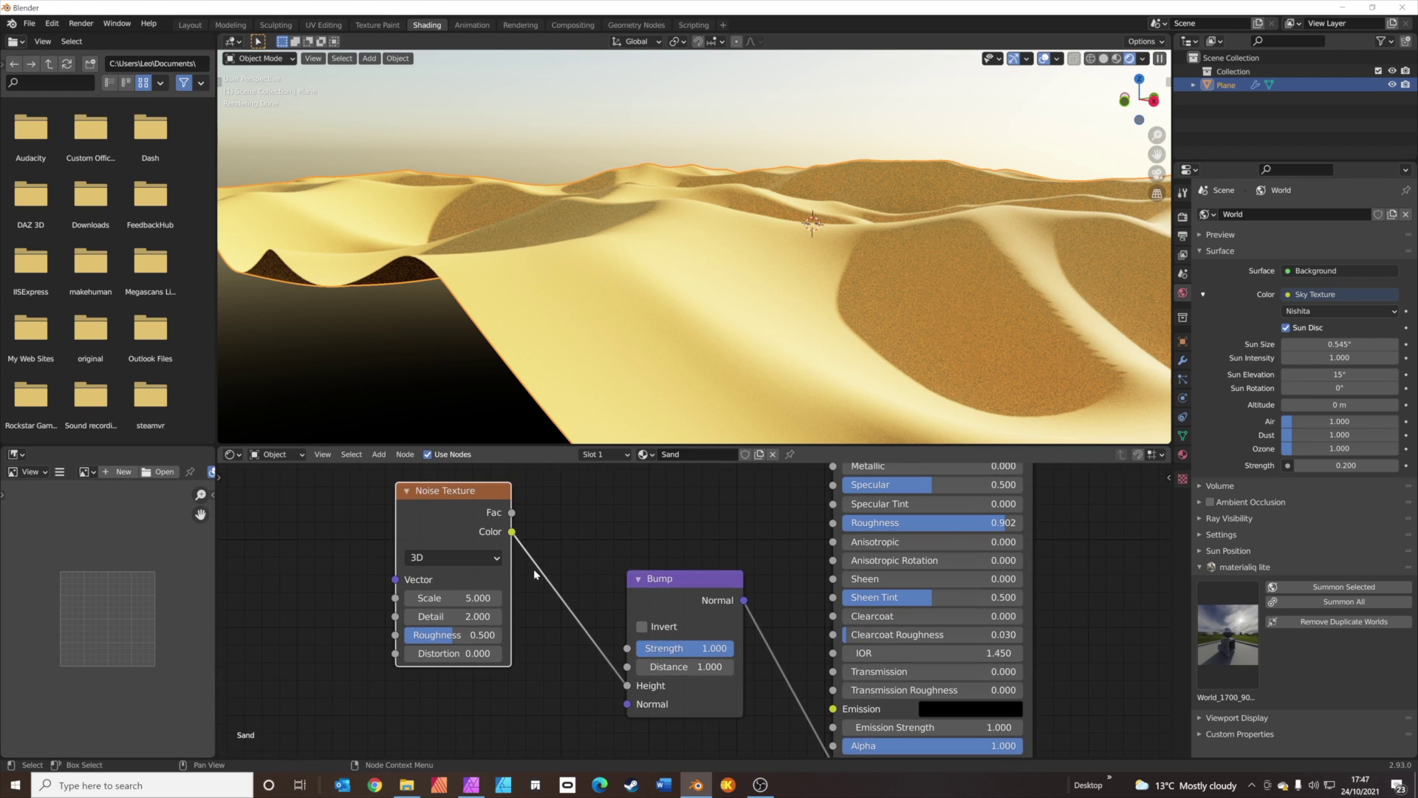
double_click(443, 597)
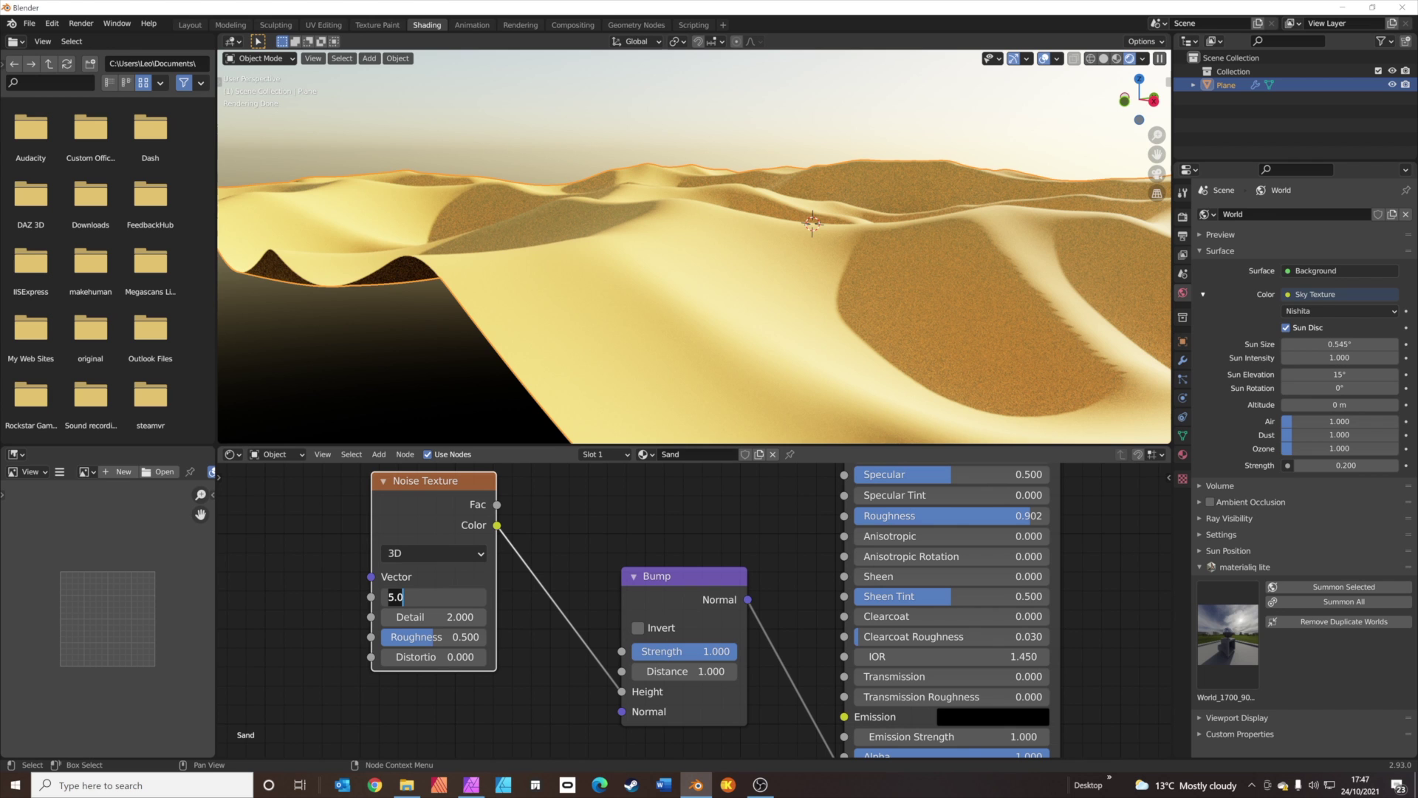
text(2)
key(Tab)
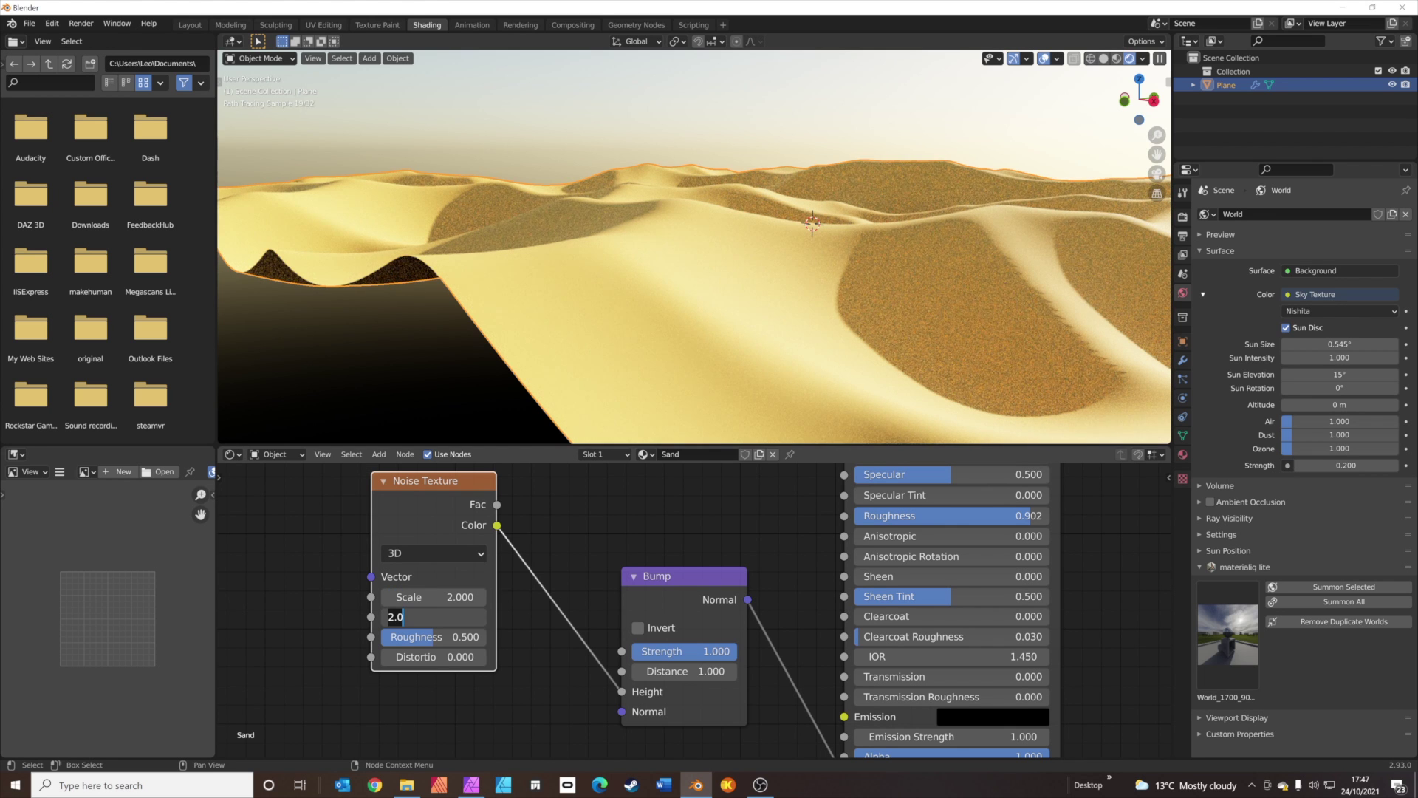
text(16)
key(Tab)
key(Tab)
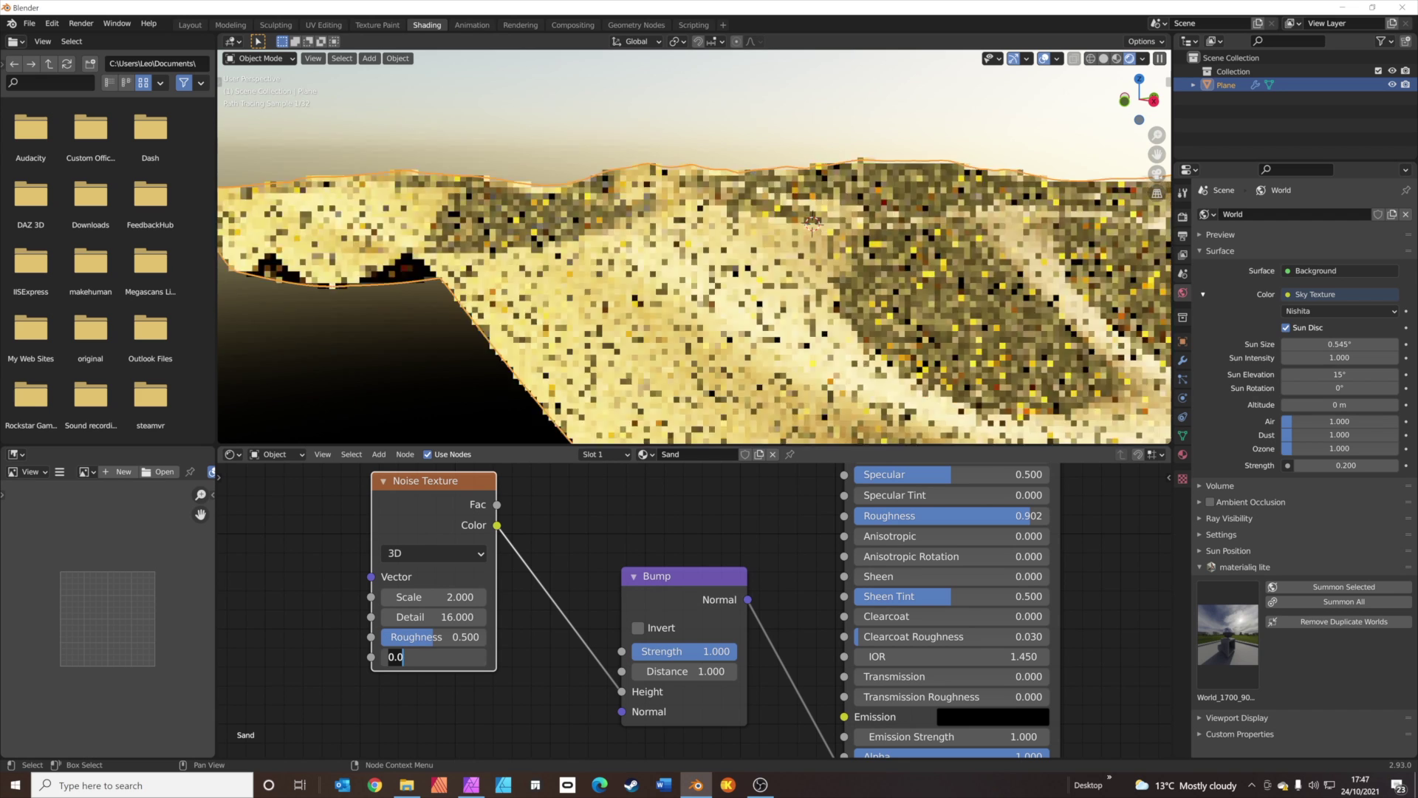
Set noise Distortion to -5 and Roughness to 1.0, then inspect the dunes.
key(BackSpace)
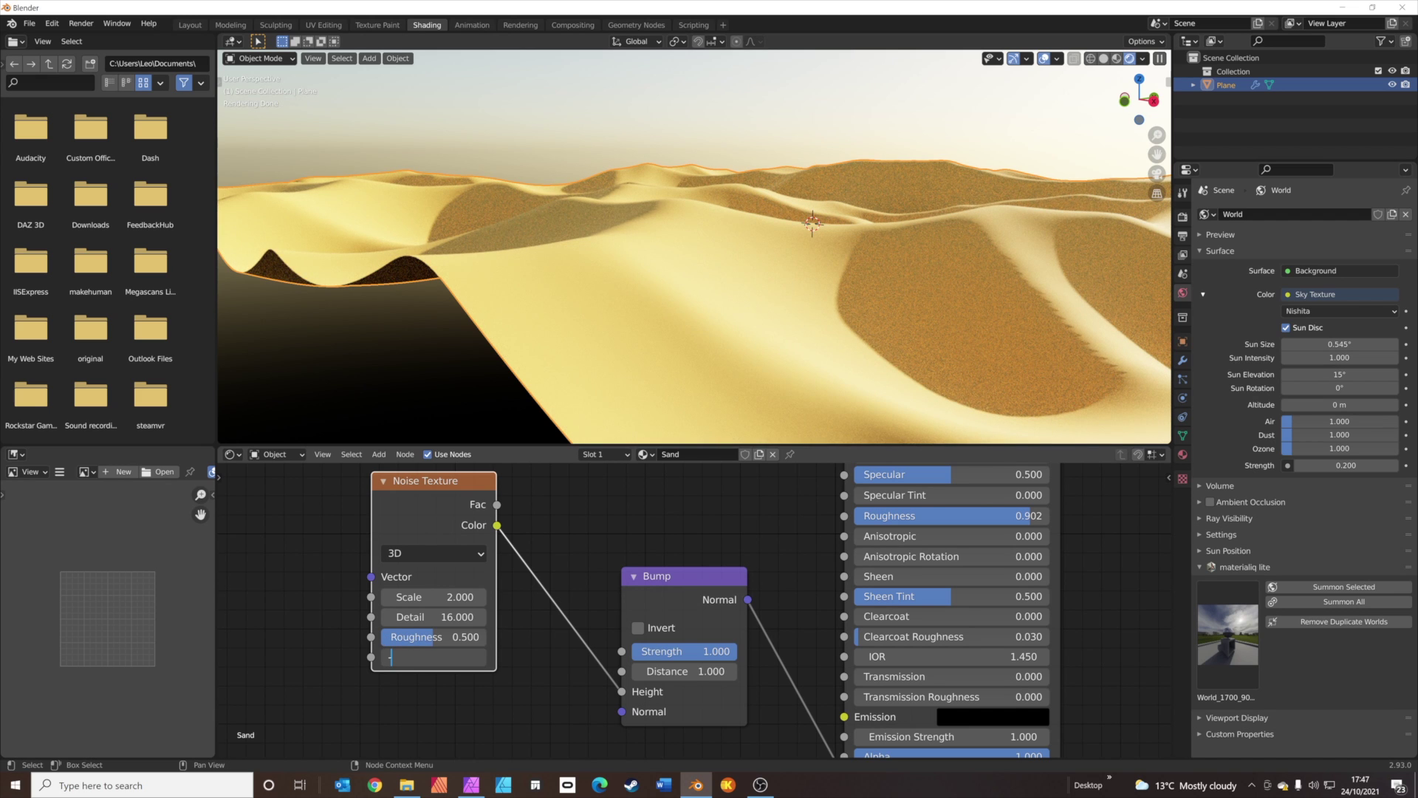
text(-5)
key(Return)
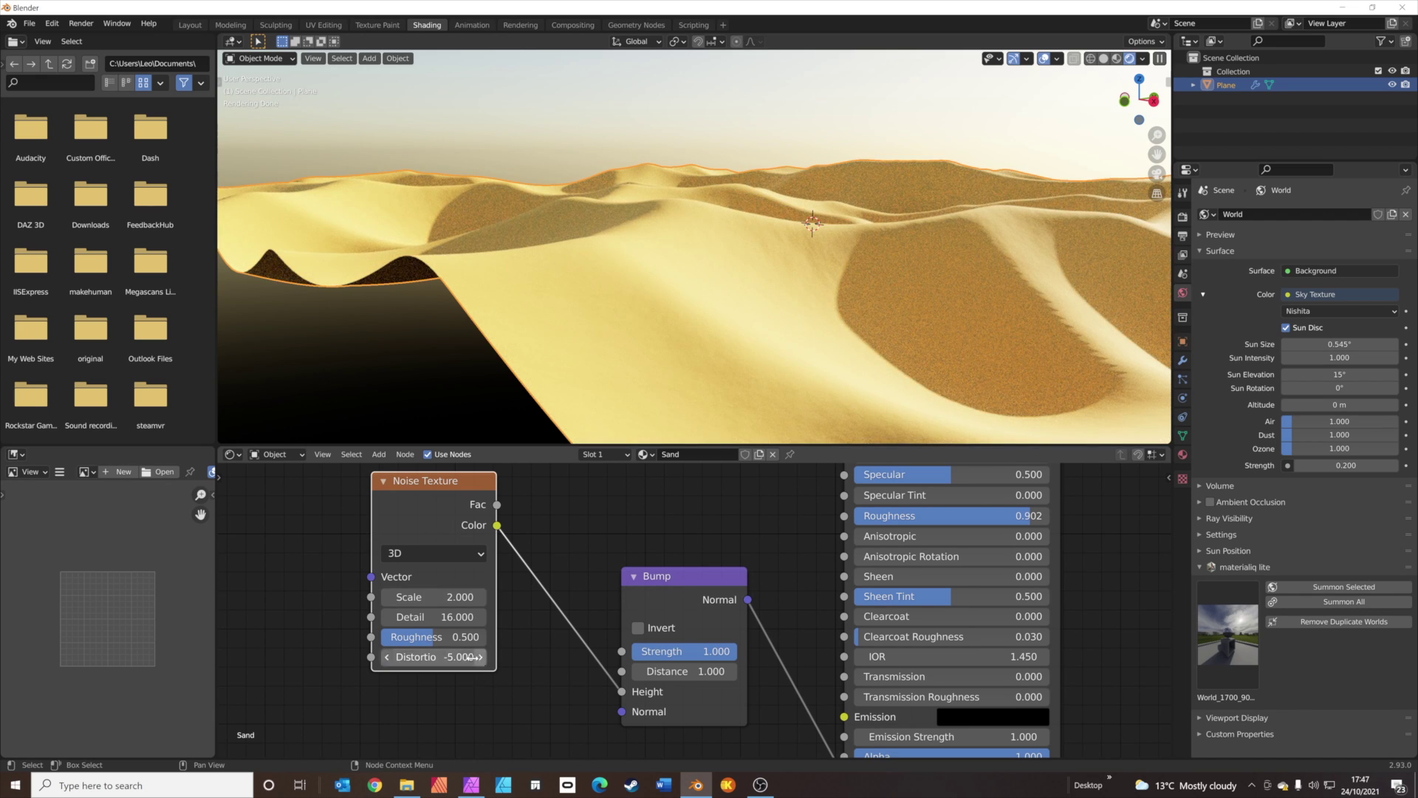
drag(417, 636, 480, 637)
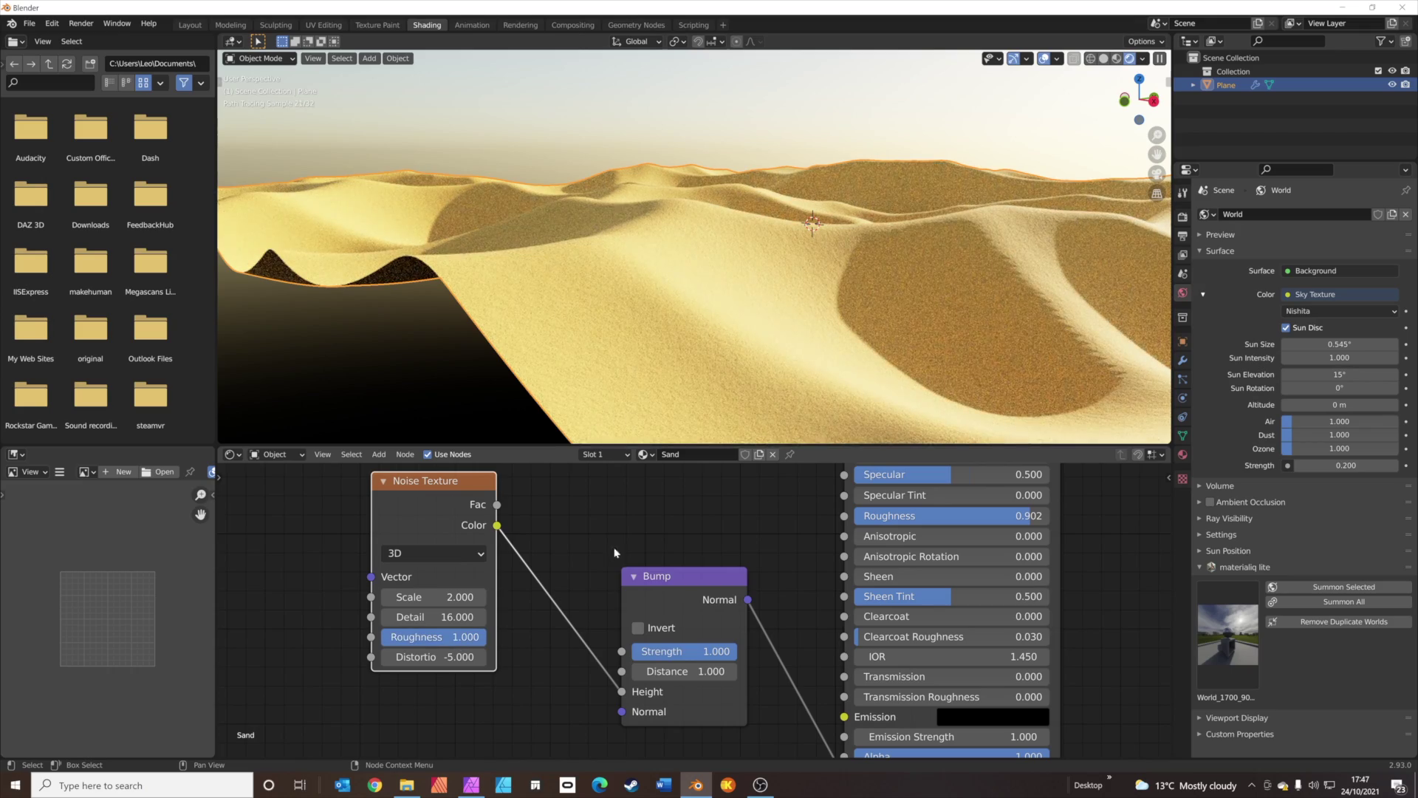
scroll(726, 327, up, 2)
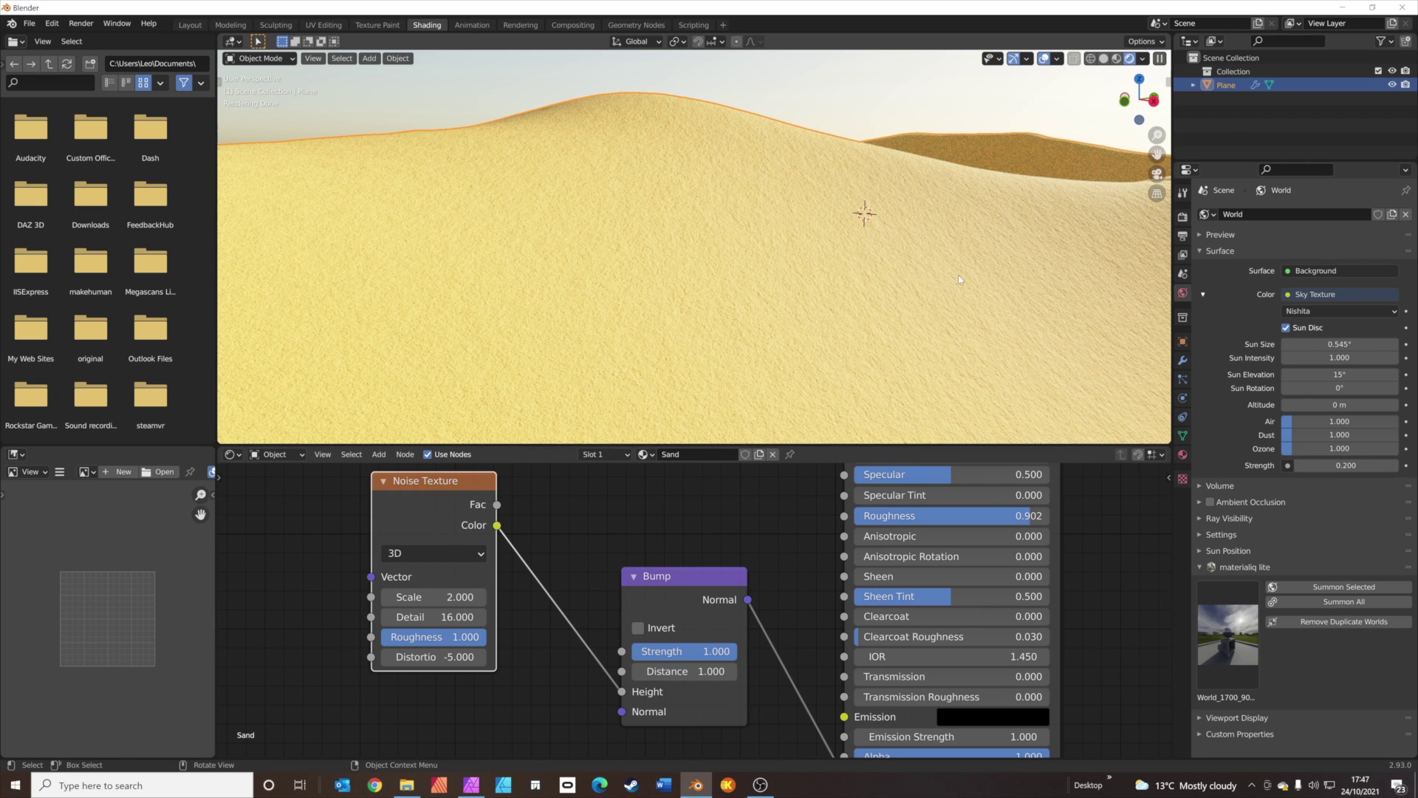
scroll(808, 293, down, 5)
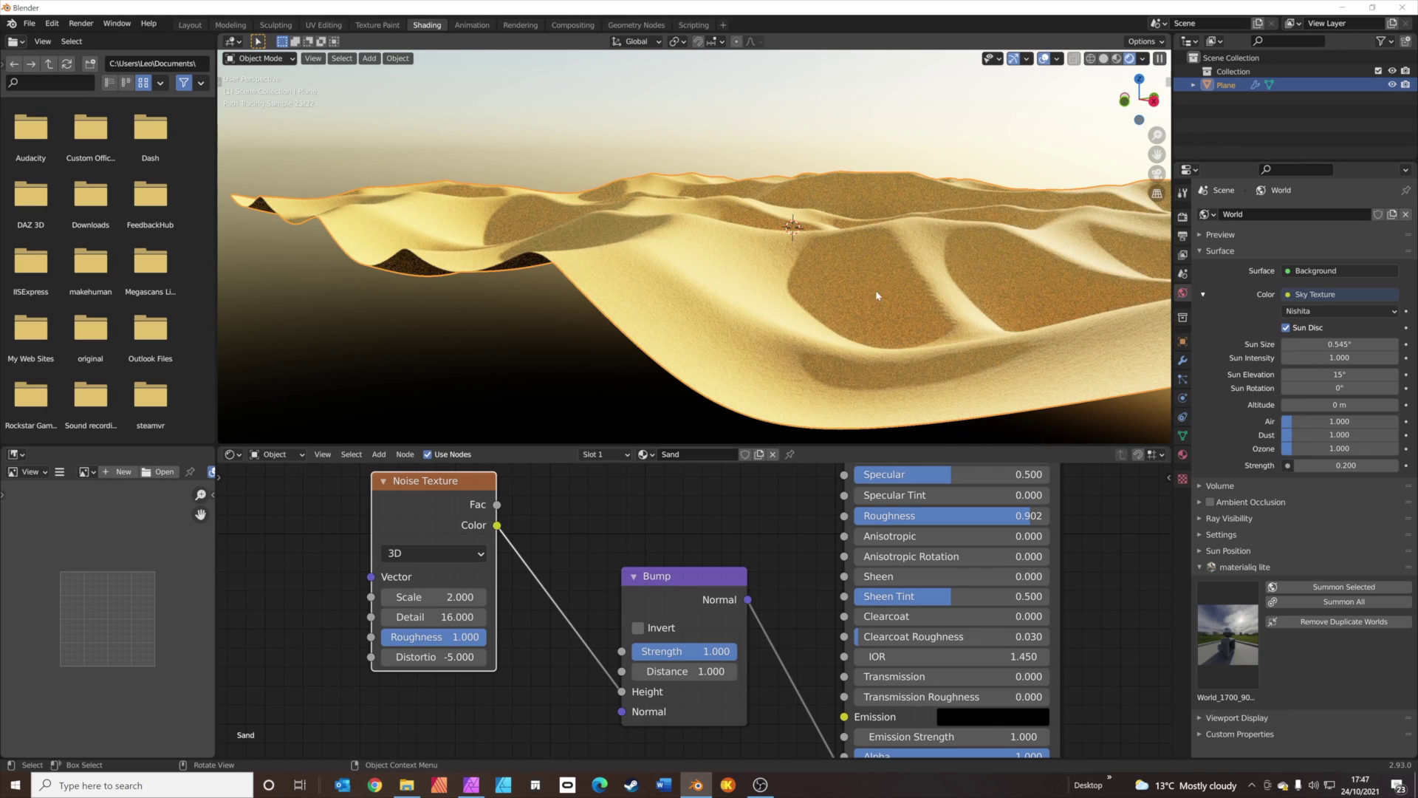
shift+middle_drag(917, 294, 854, 322)
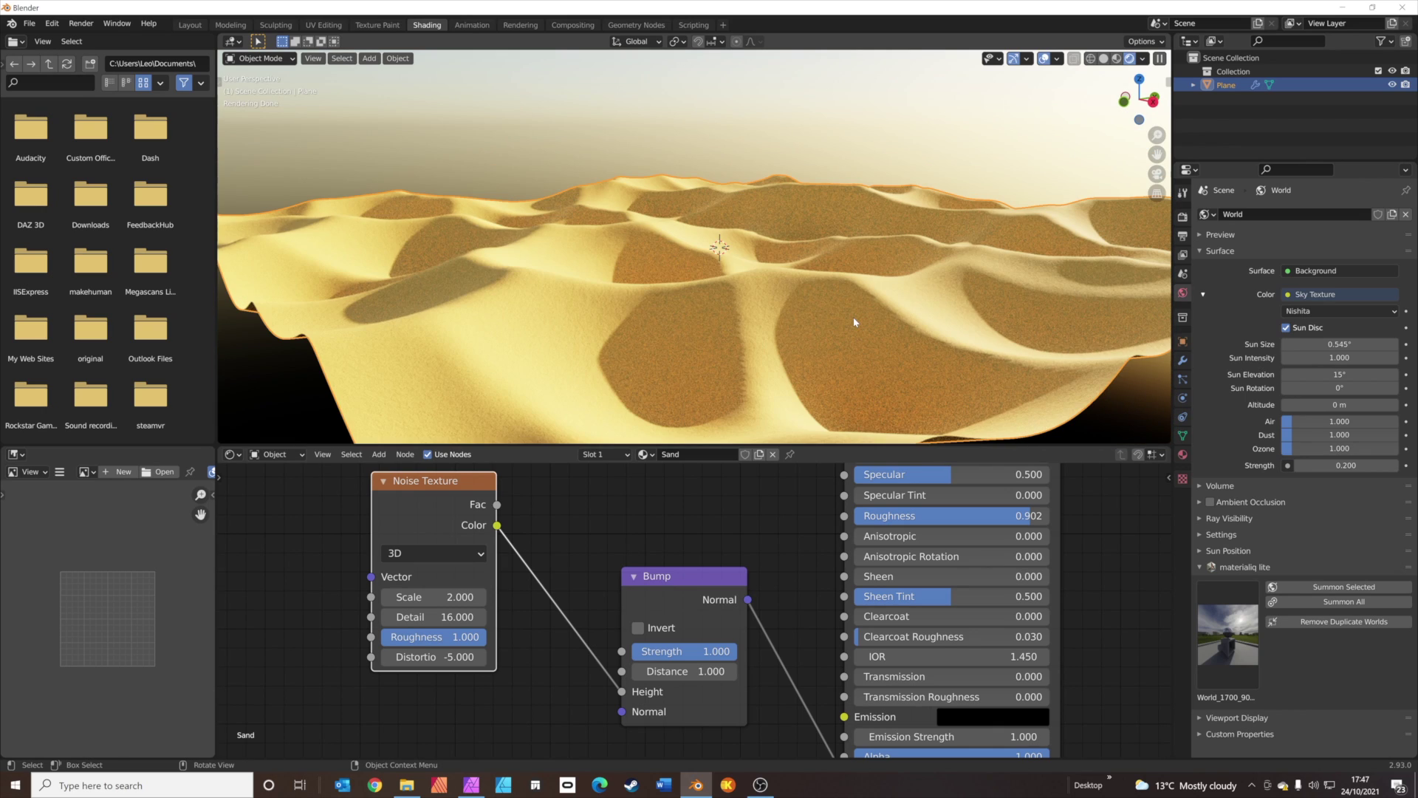
Save the project, orbit to a lower dune angle, and set the sky's Sun Size to 2.
key(ctrl+s)
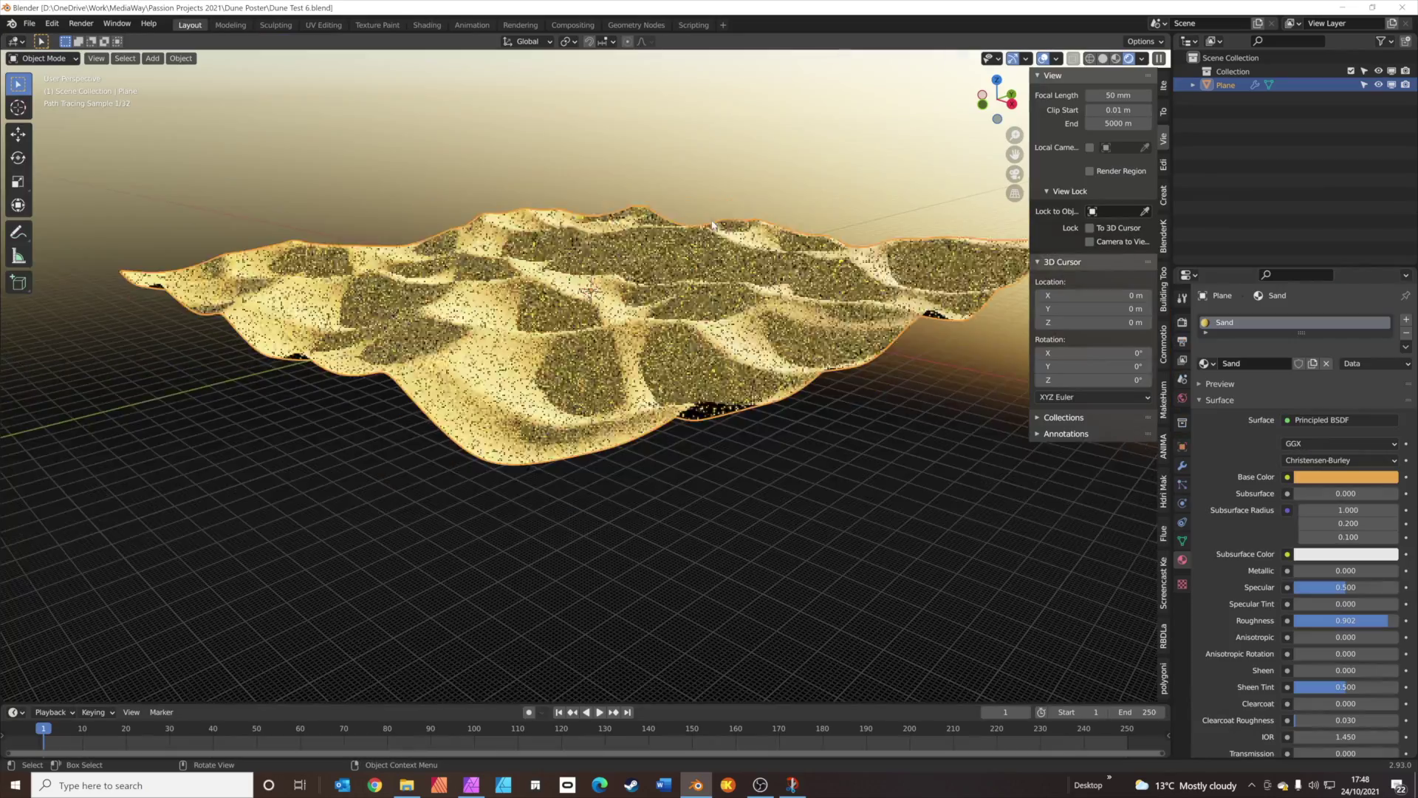
scroll(517, 306, up, 4)
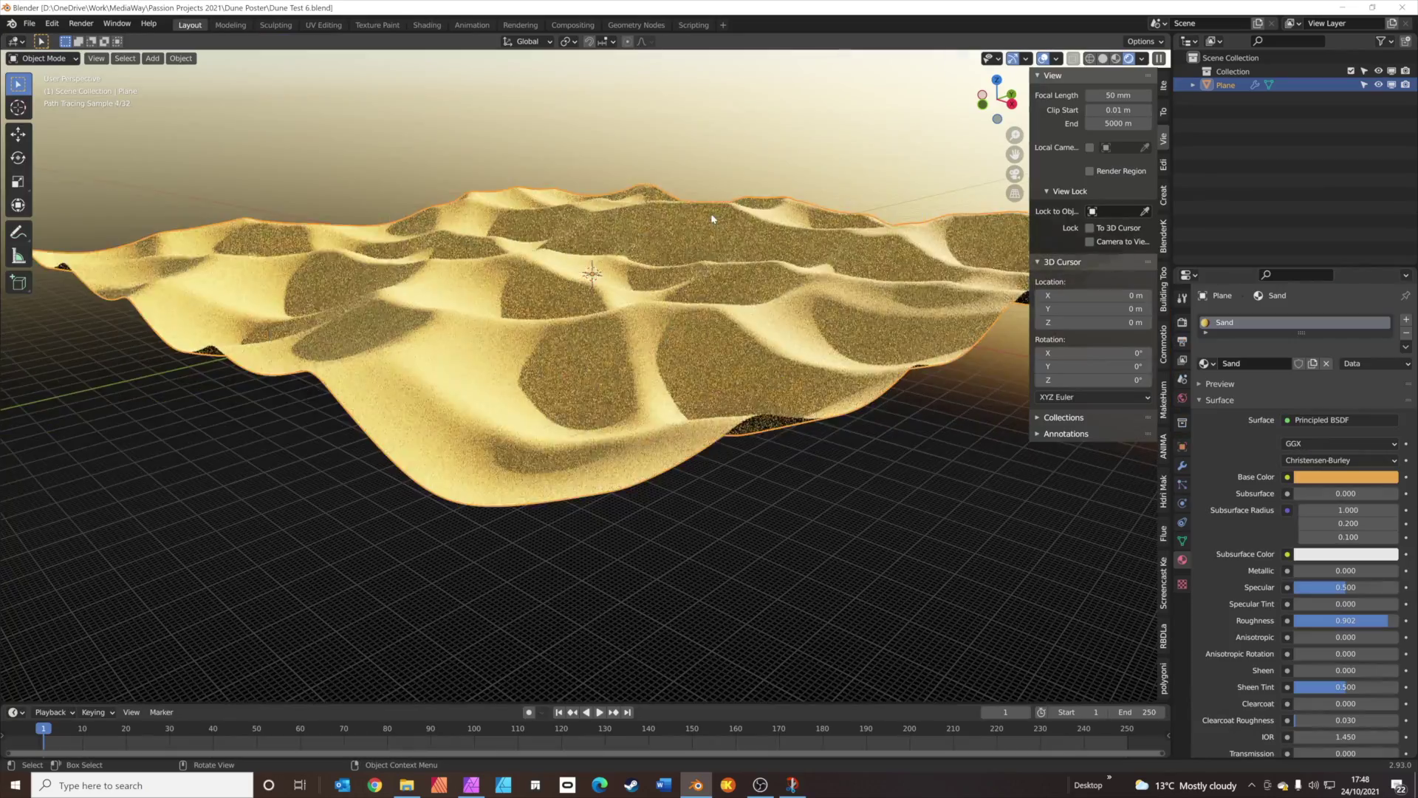
middle_drag(517, 306, 664, 272)
scroll(669, 270, up, 2)
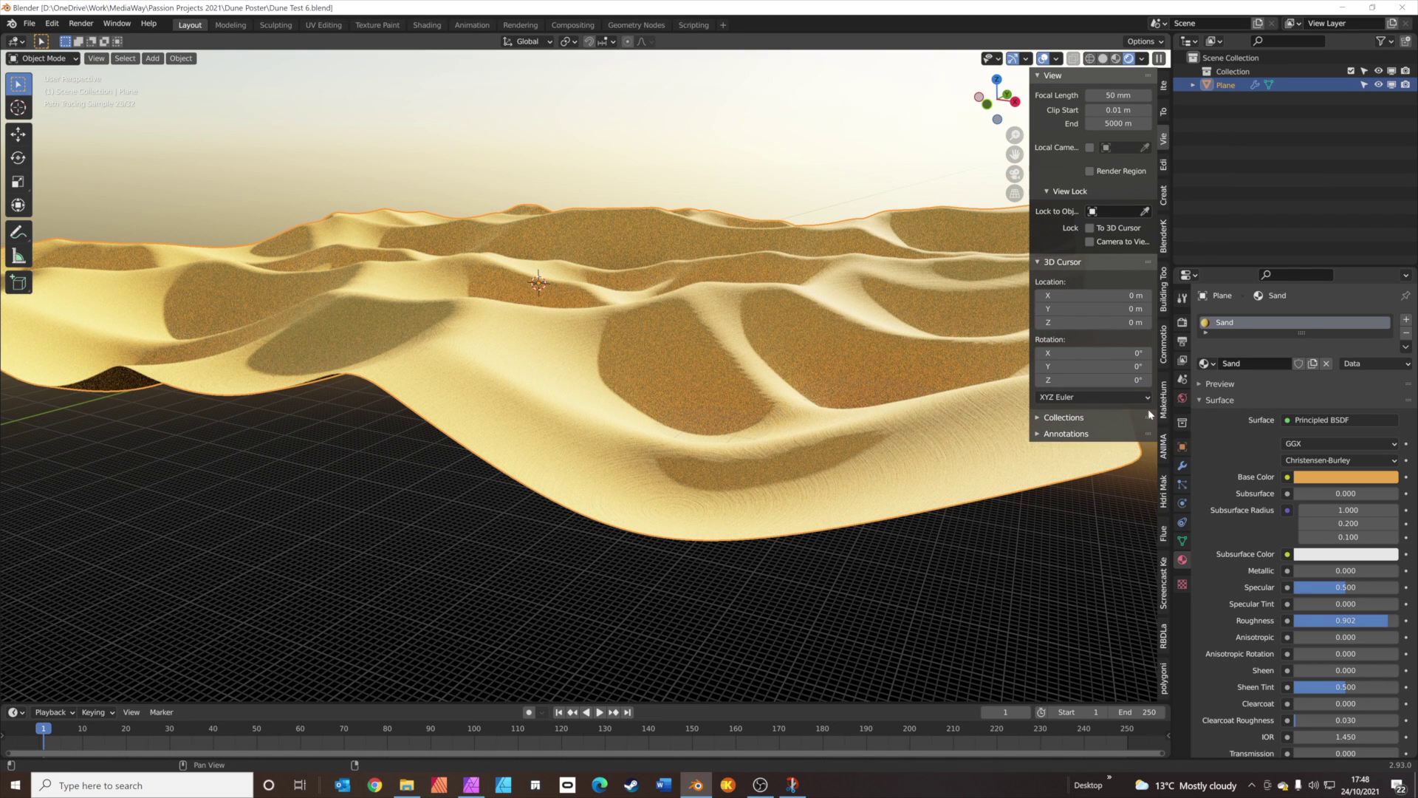
click(1182, 397)
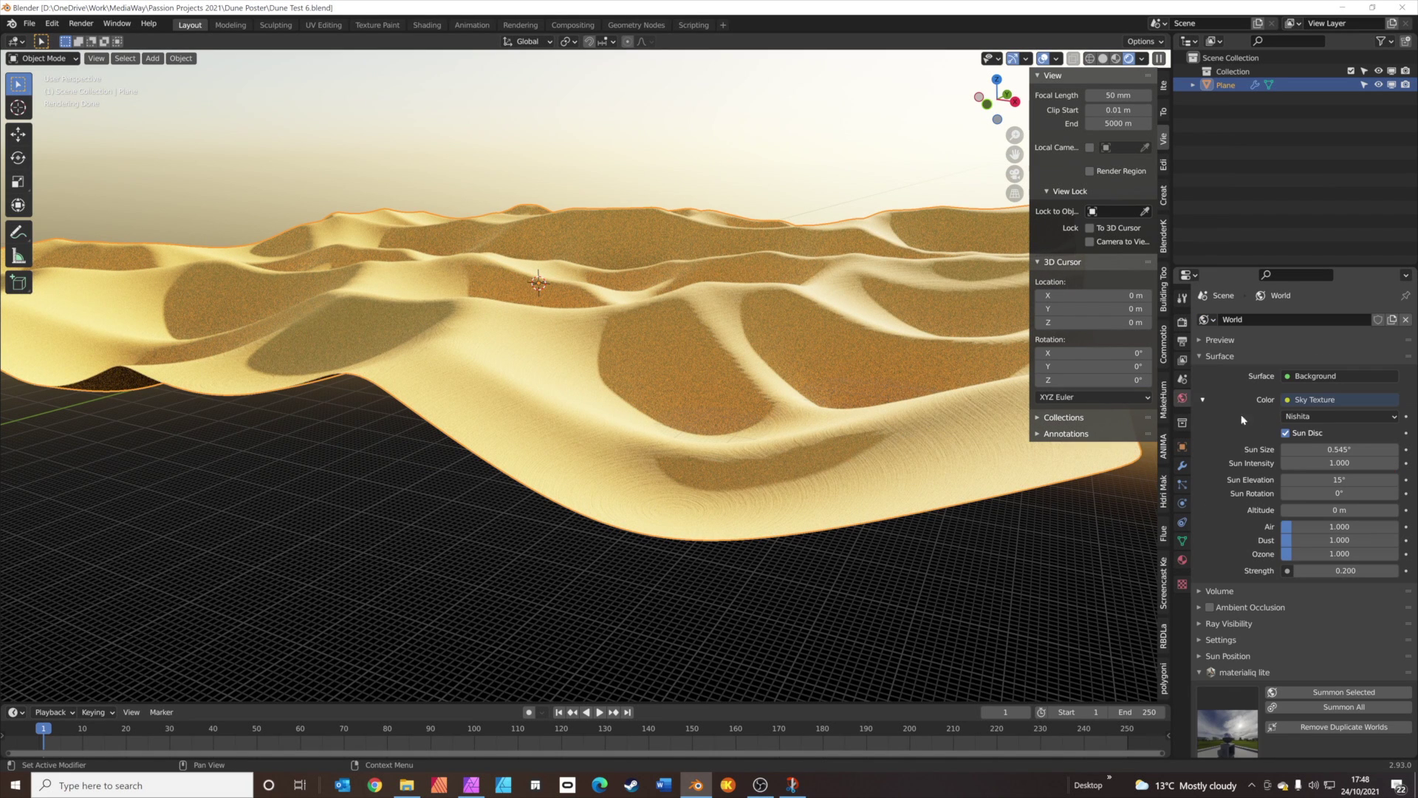
click(1345, 449)
text(2.5)
key(Return)
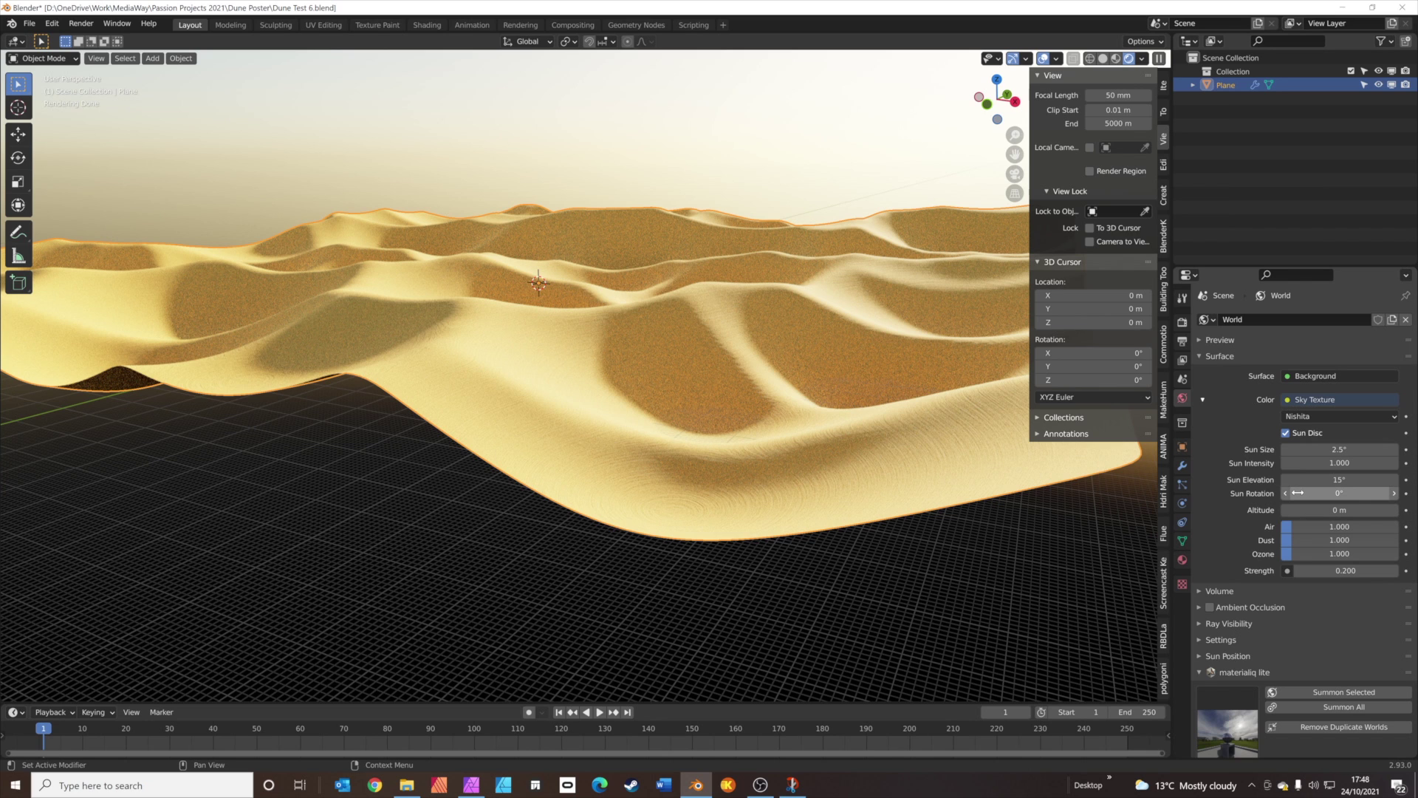
Raise sky Air to 2.801, lower Dust to 0.503, and orbit to a low horizon view.
drag(1339, 526, 1413, 526)
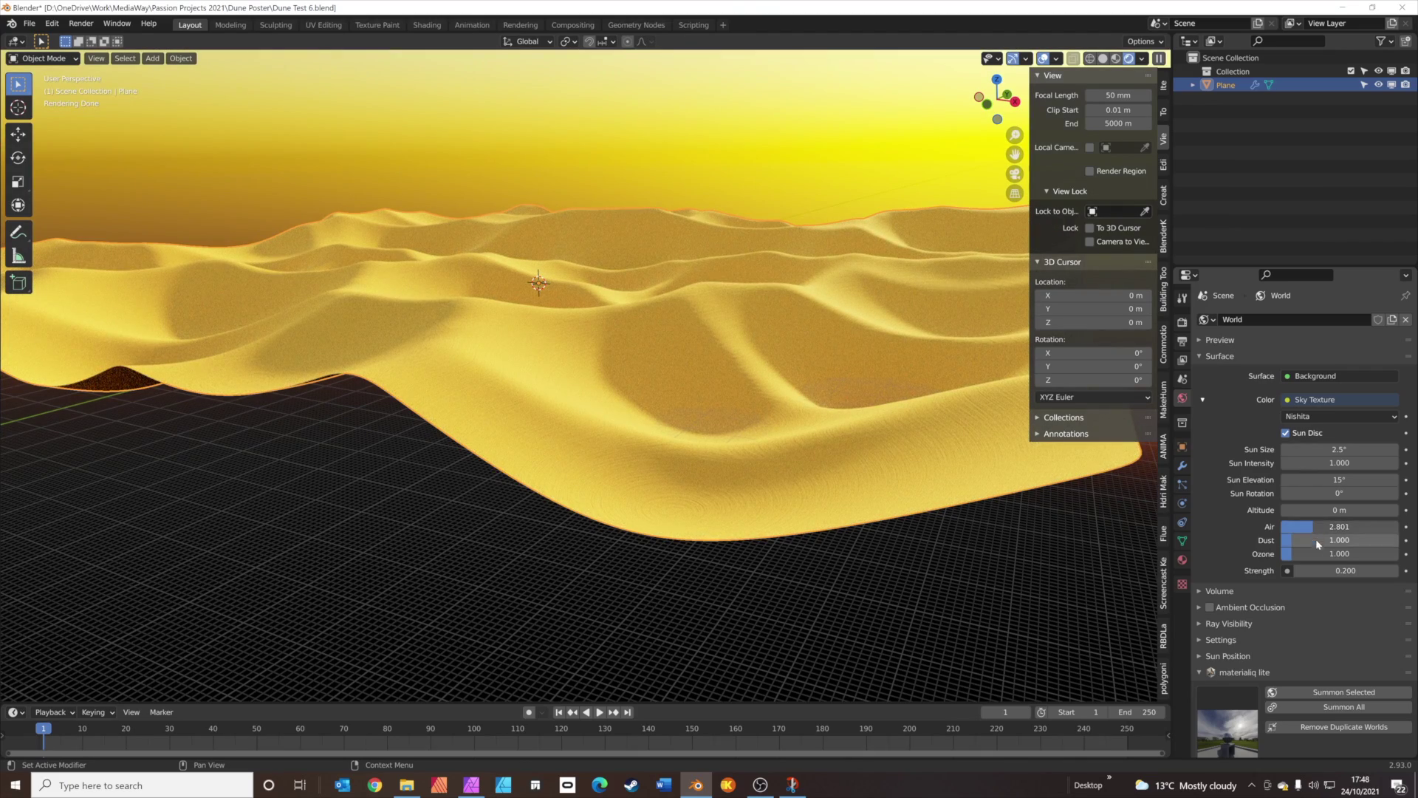
drag(1339, 540, 1371, 553)
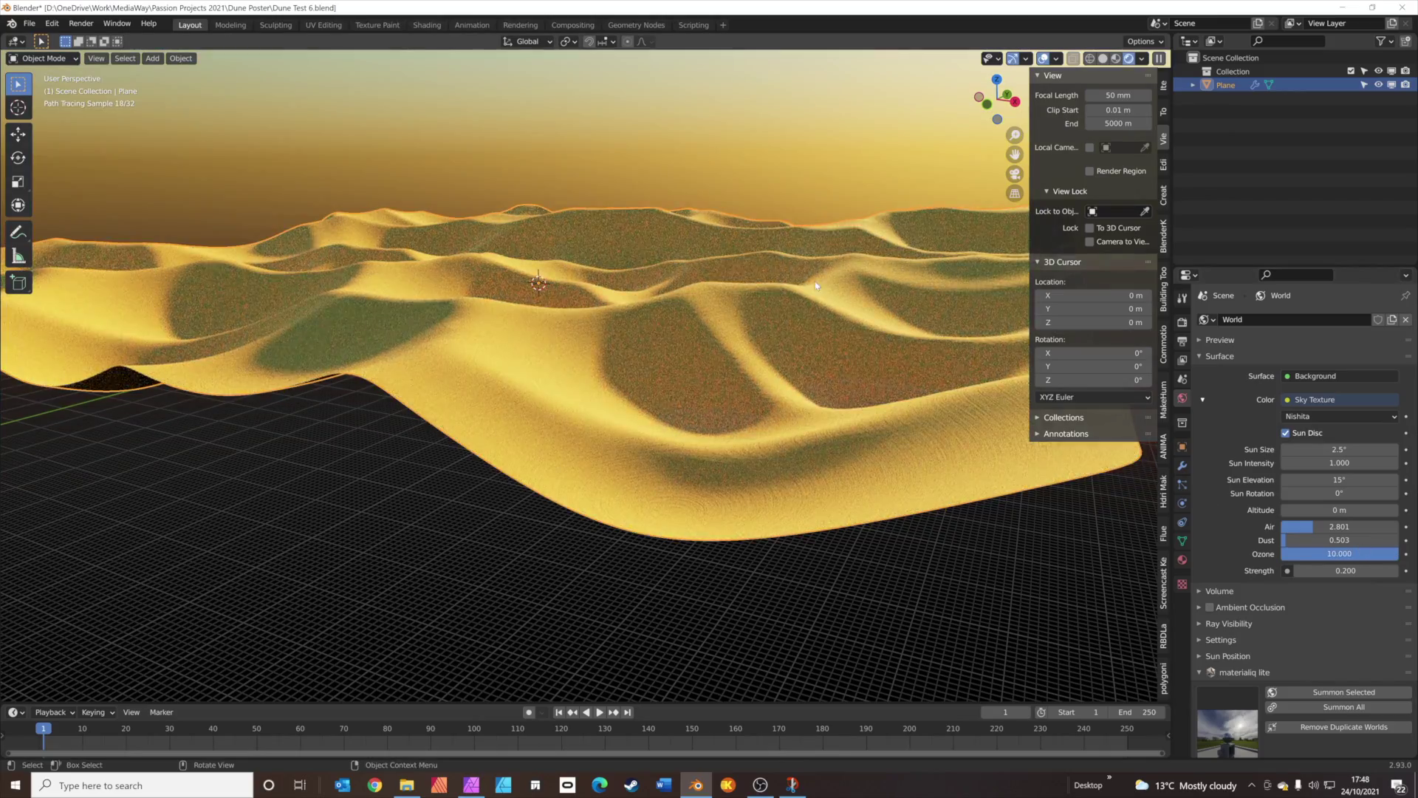
middle_drag(739, 251, 600, 419)
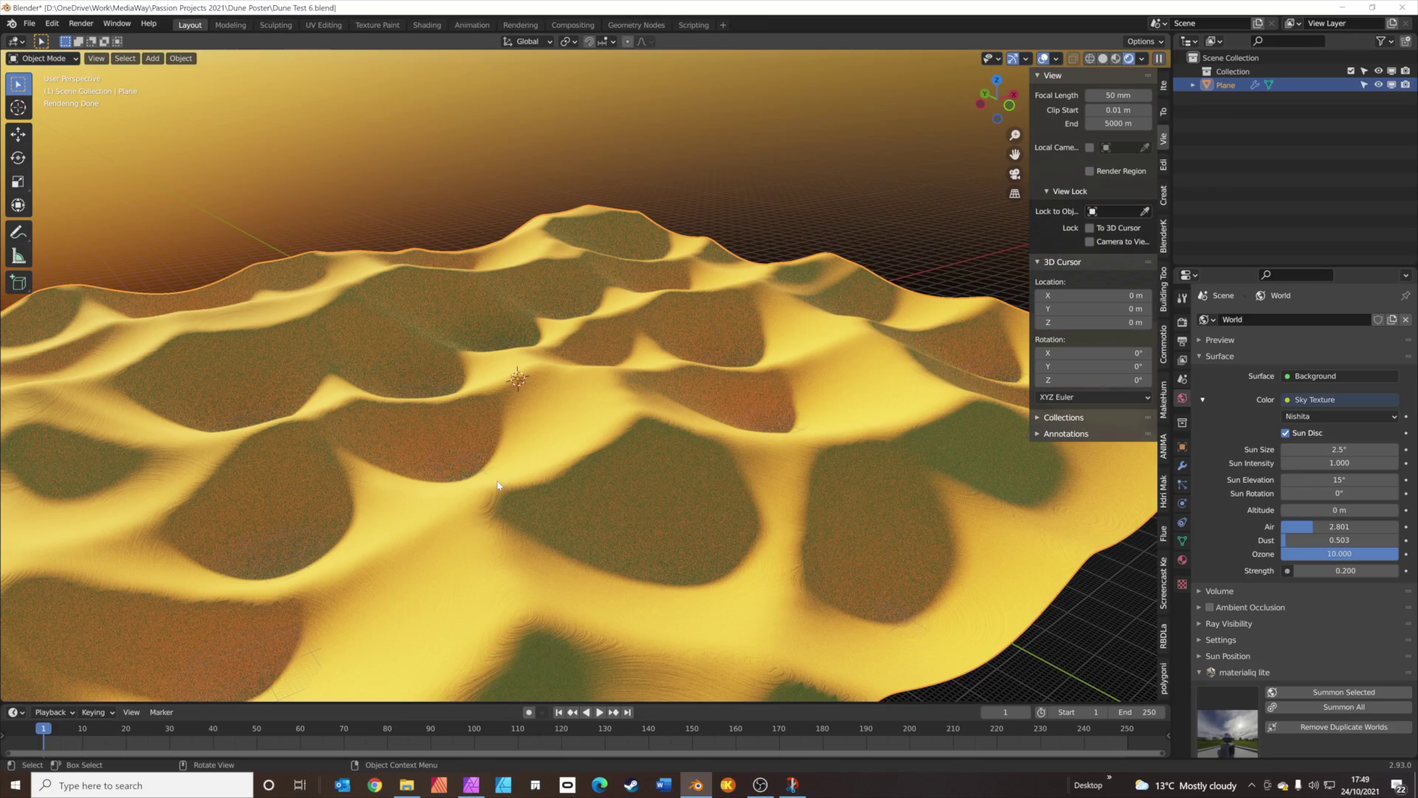
Orbit over the dunes and set the sun to 12.1° elevation and 256° rotation.
key(shift)
middle_drag(448, 515, 517, 429)
drag(1340, 493, 1322, 493)
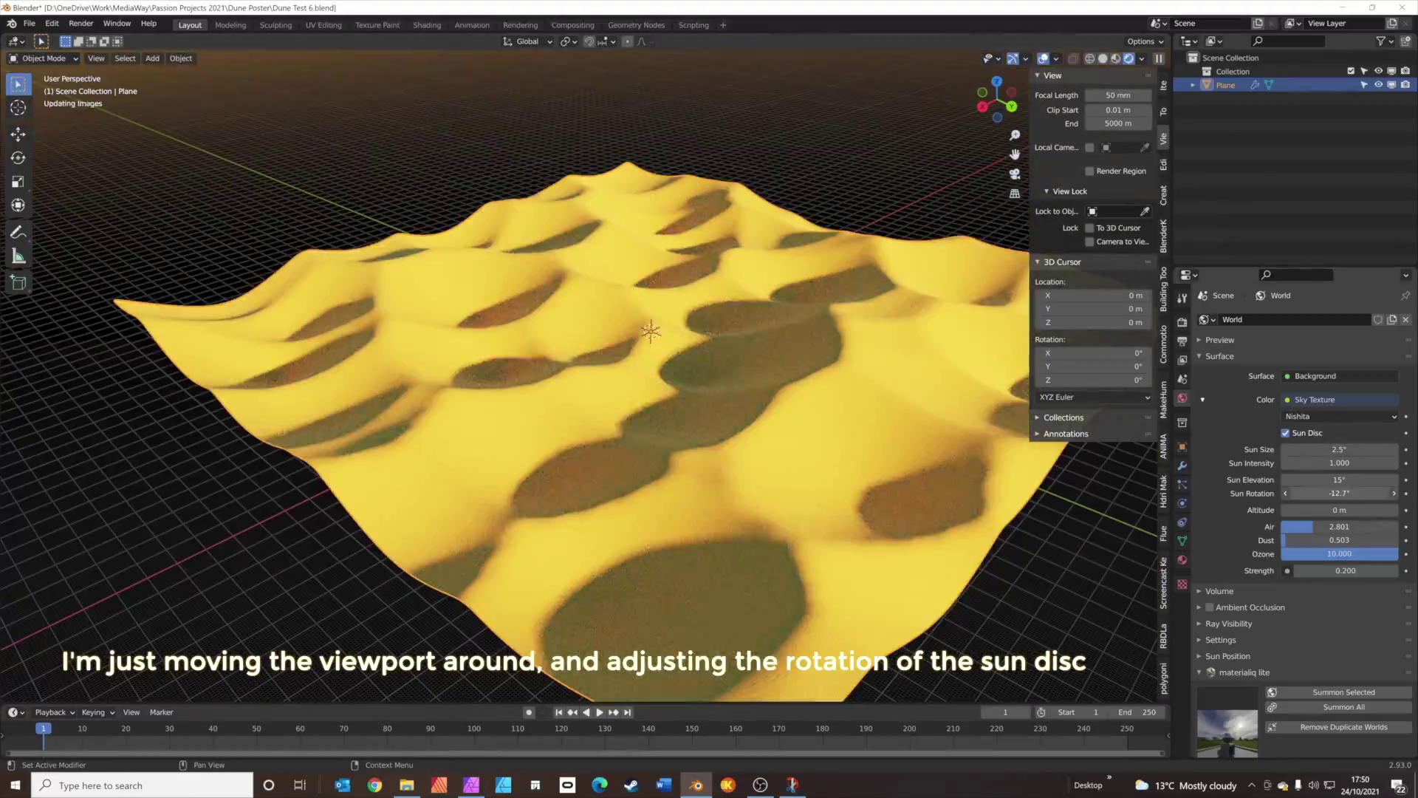
middle_drag(517, 428, 759, 268)
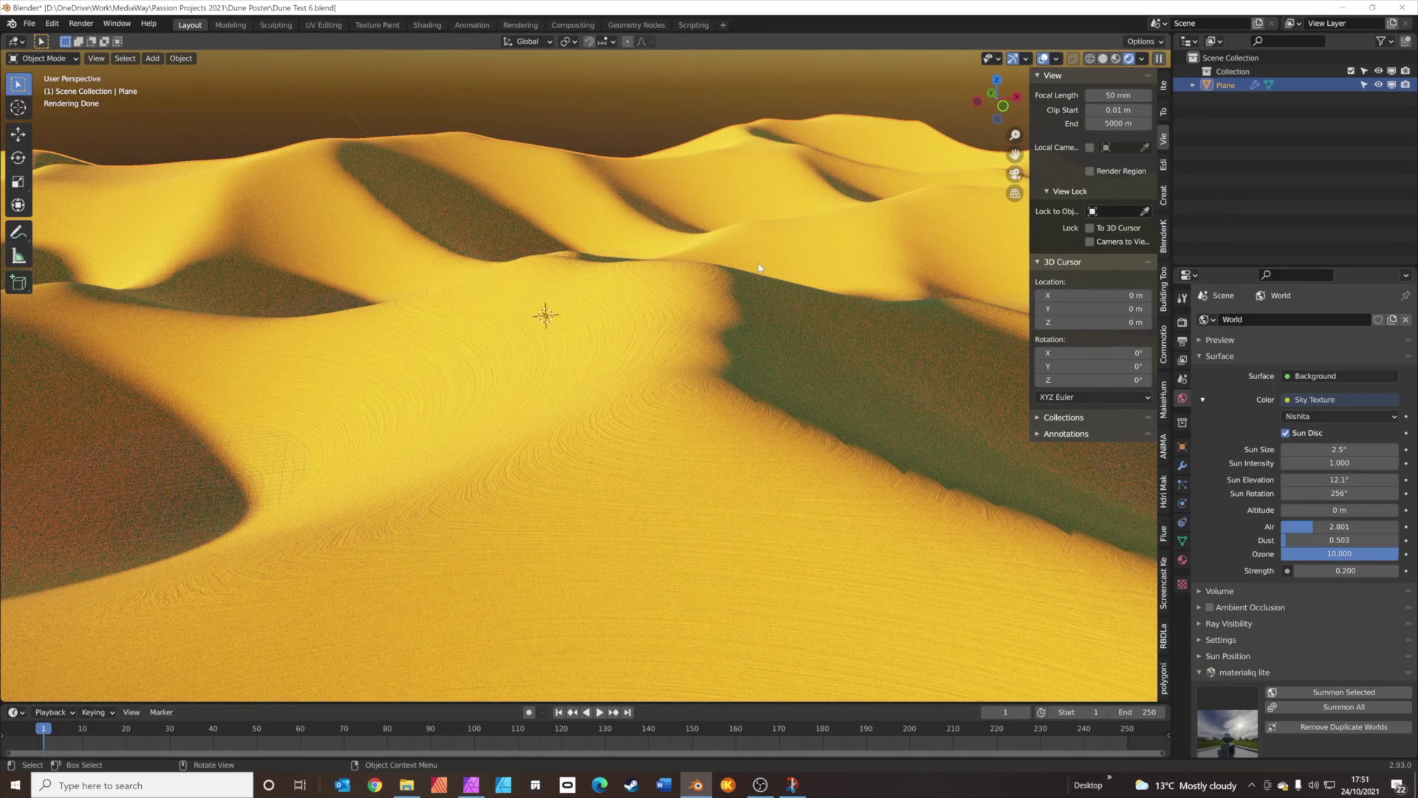
key(shift)
Add a camera and align it to the current dune view with Ctrl+Alt+Numpad 0.
key(shift+a)
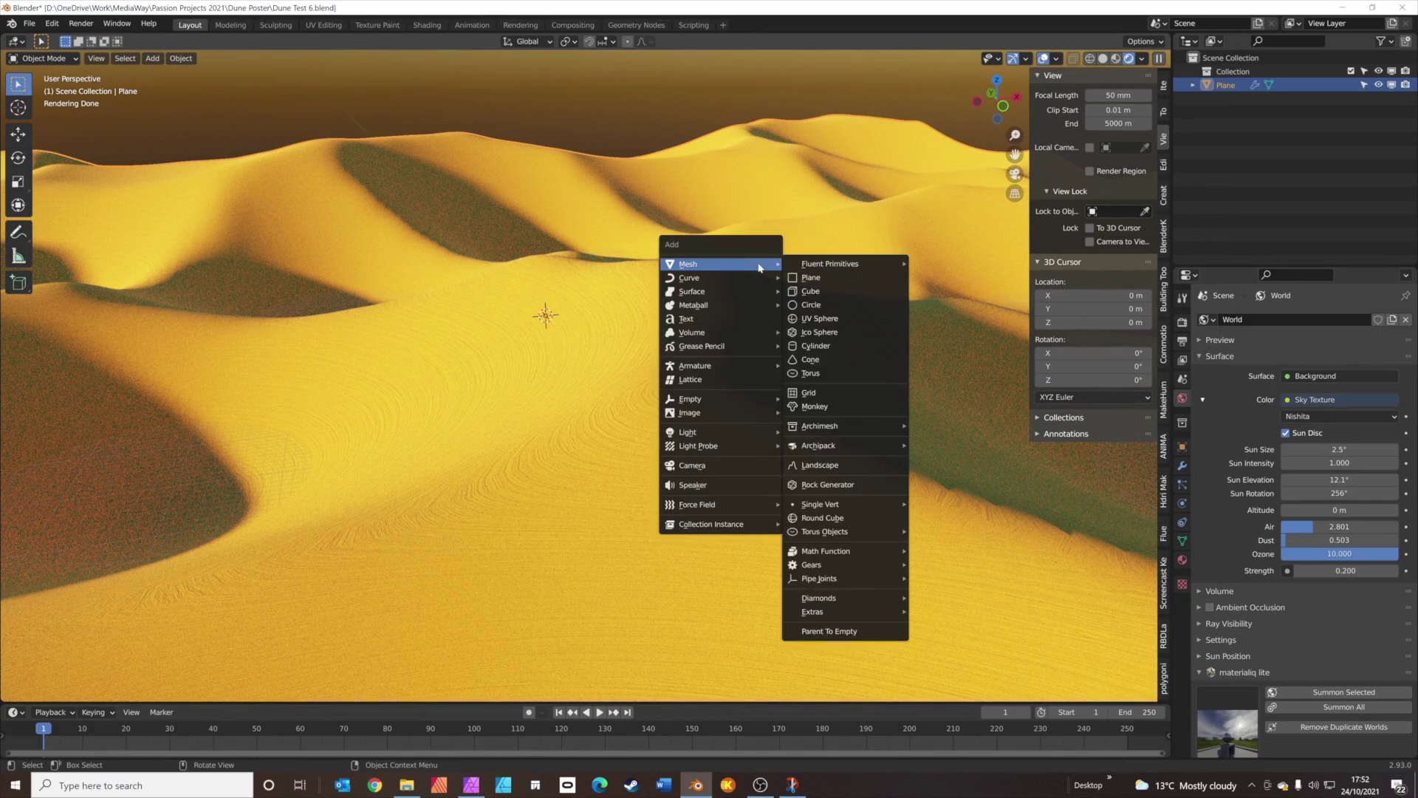
click(729, 466)
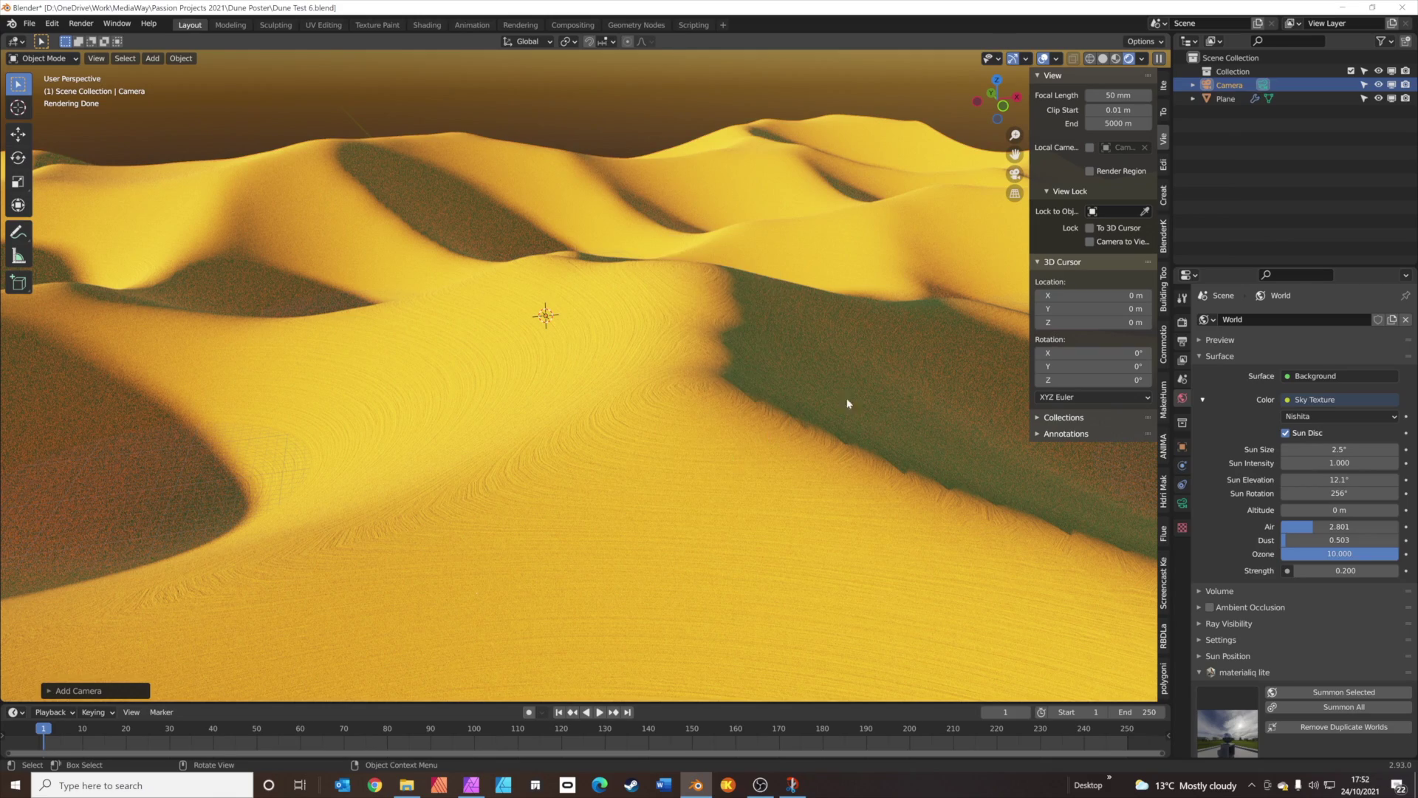
key(ctrl)
key(ctrl+alt+KP_0)
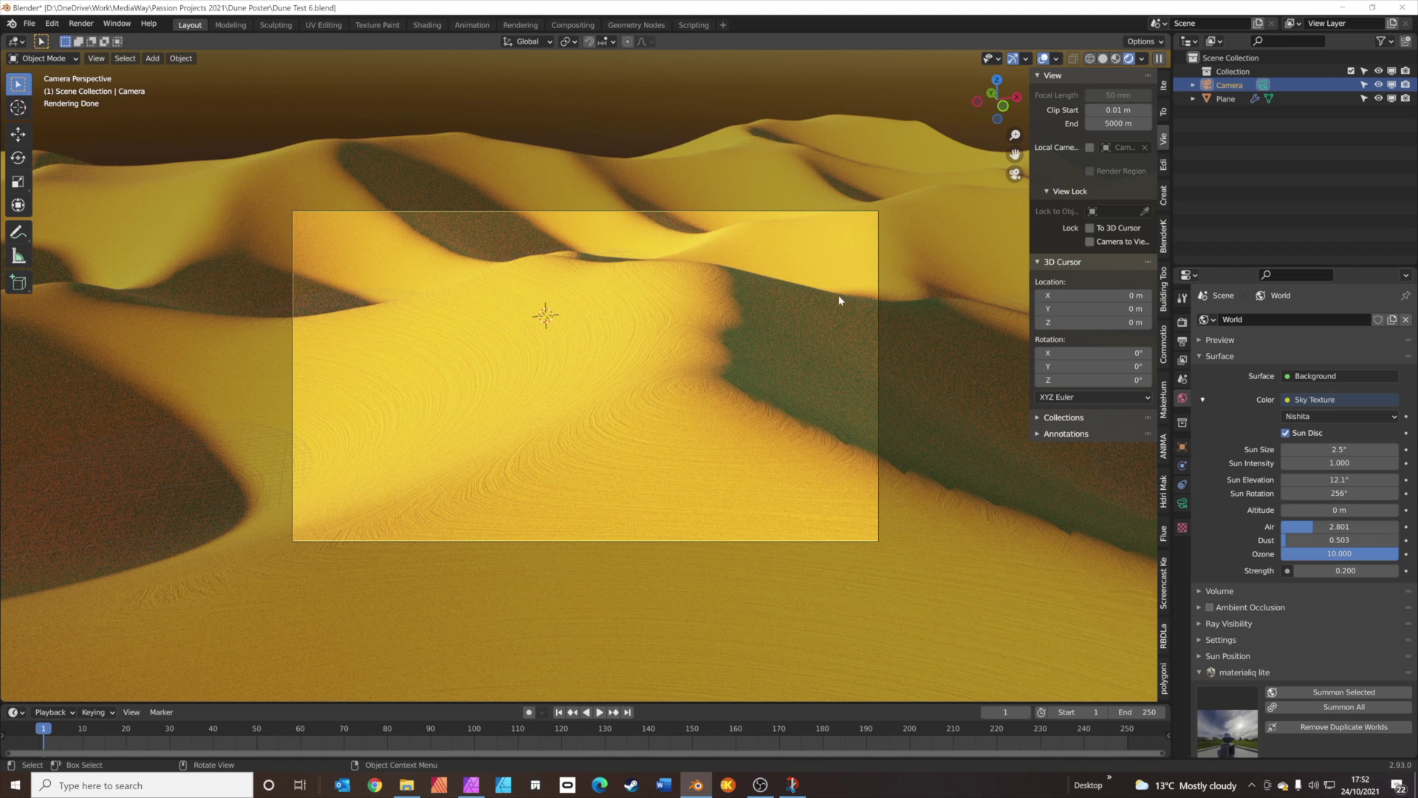
Set the output resolution to 1000 × 1500 px for a portrait frame.
click(1182, 323)
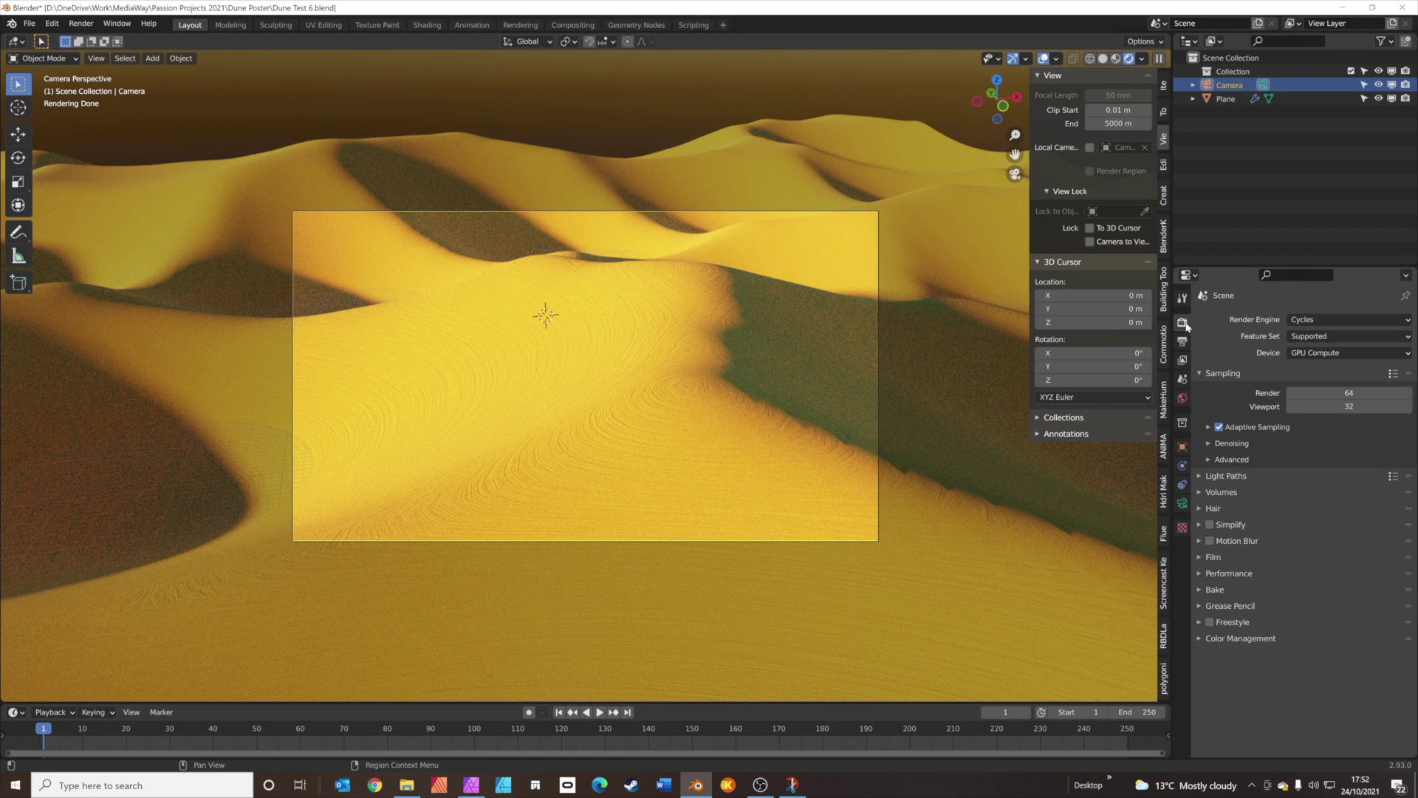
click(1183, 342)
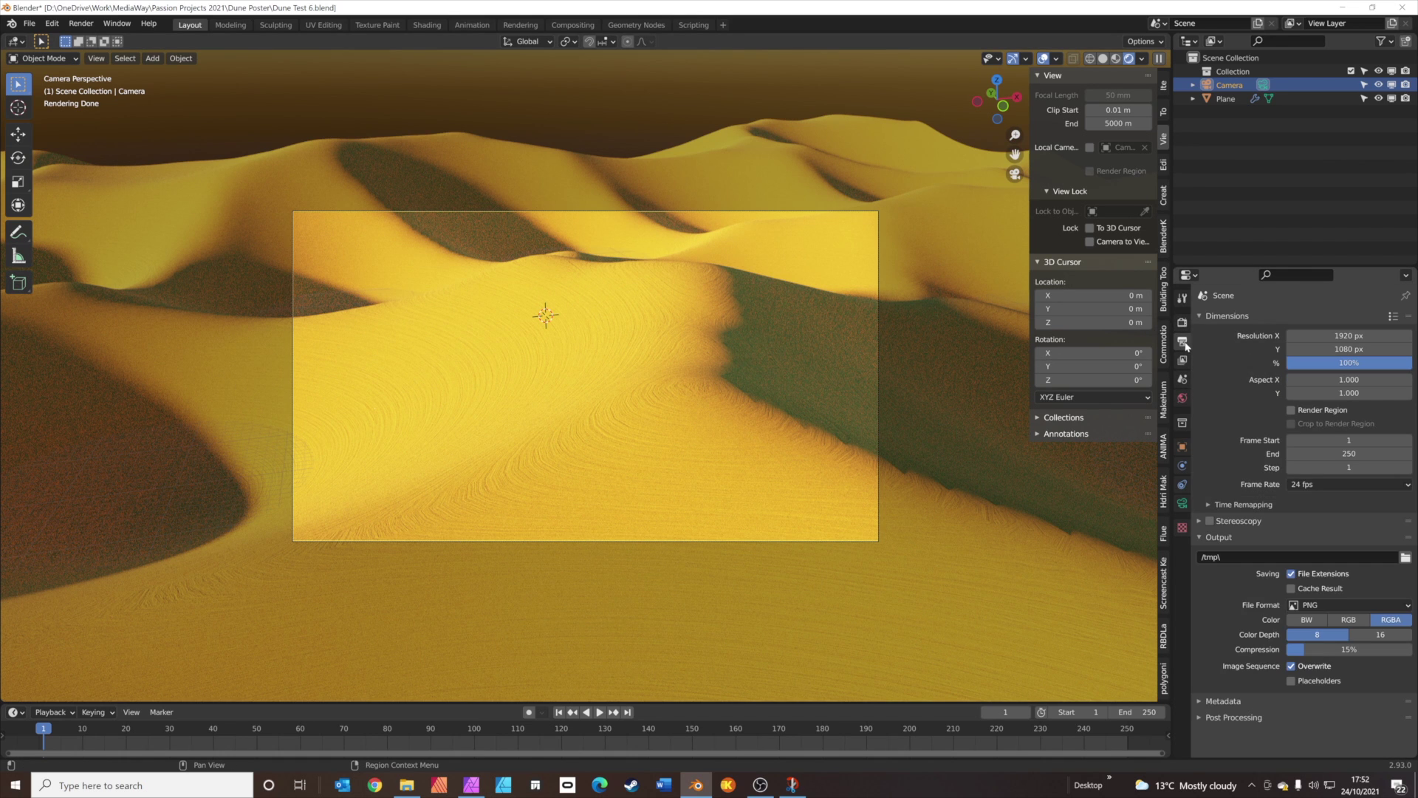
click(1349, 335)
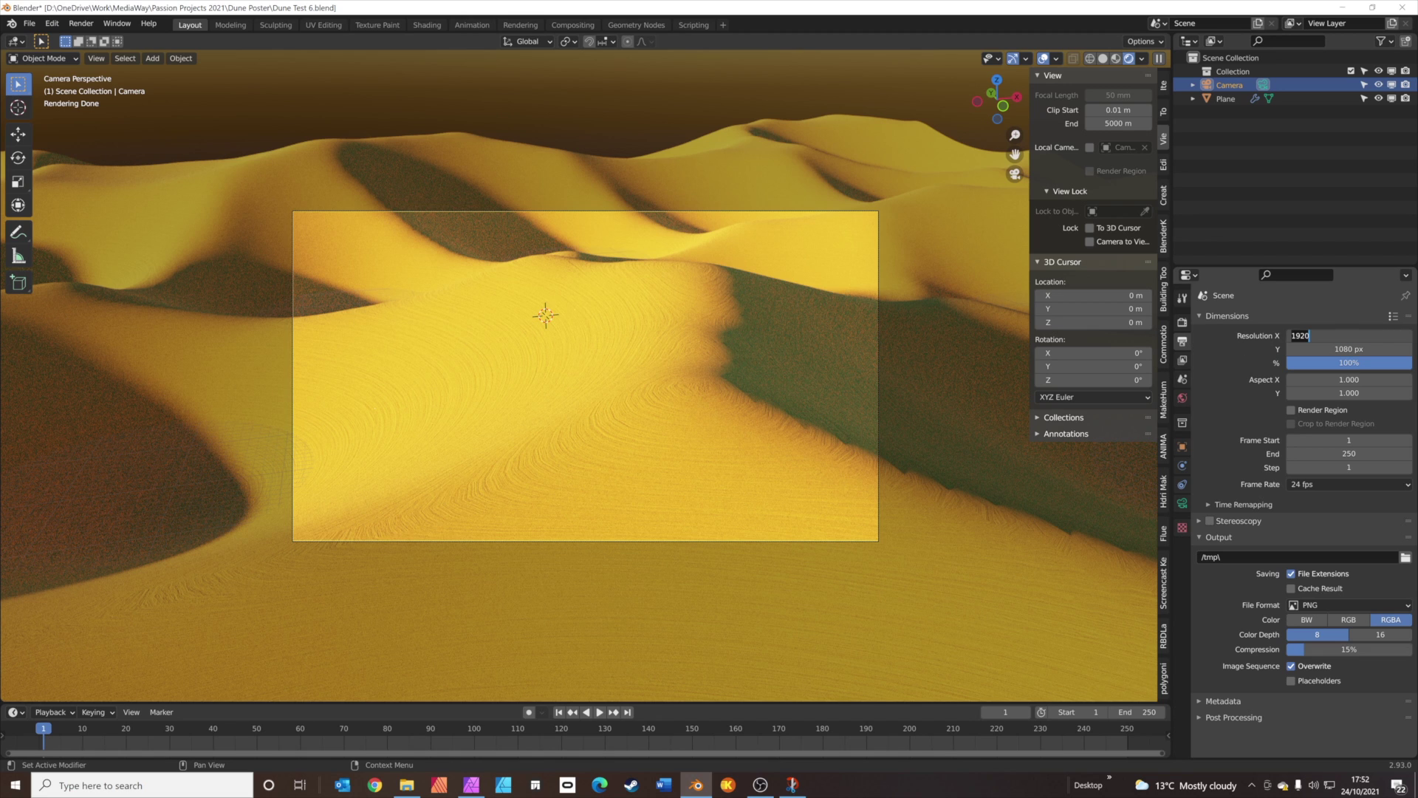
text(1000)
key(Tab)
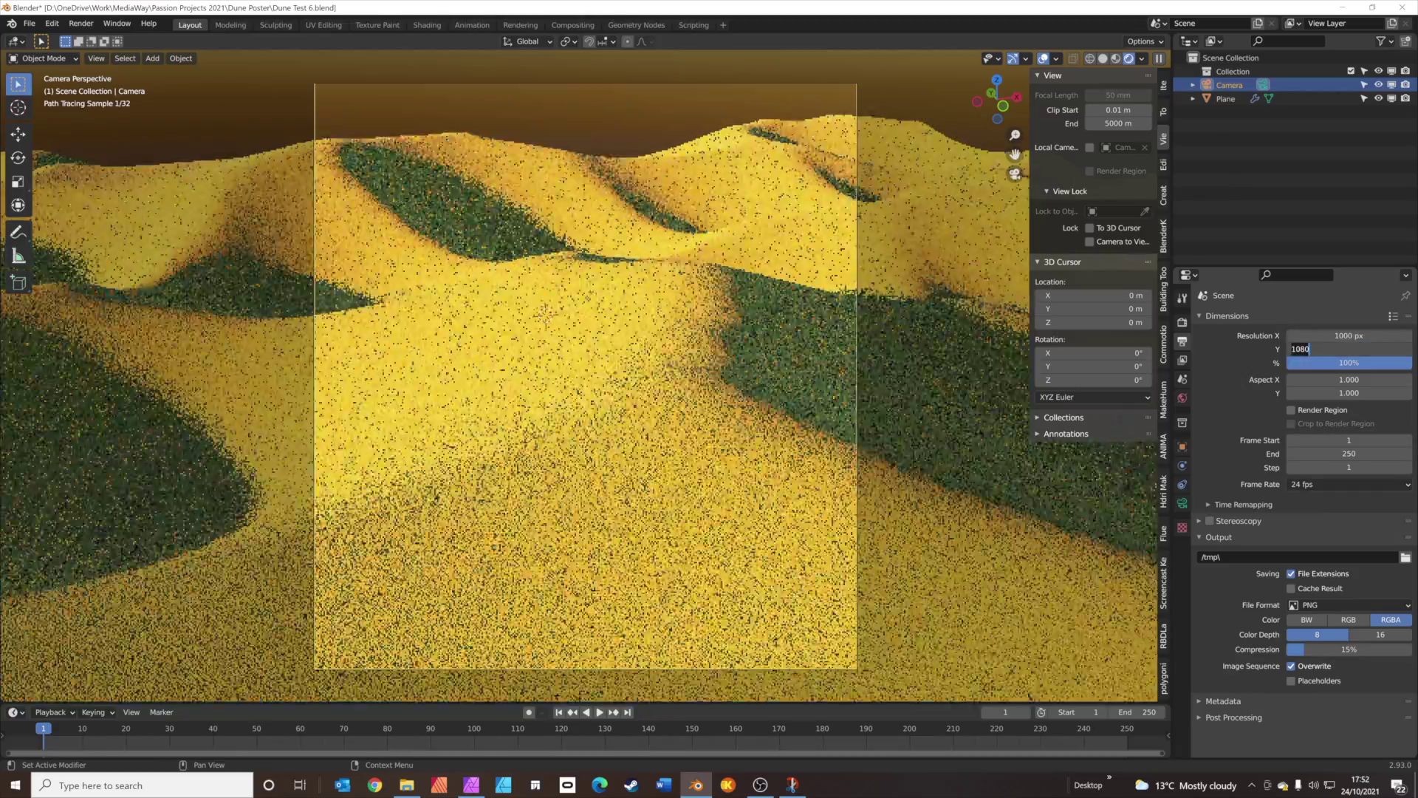
text(1500)
key(Return)
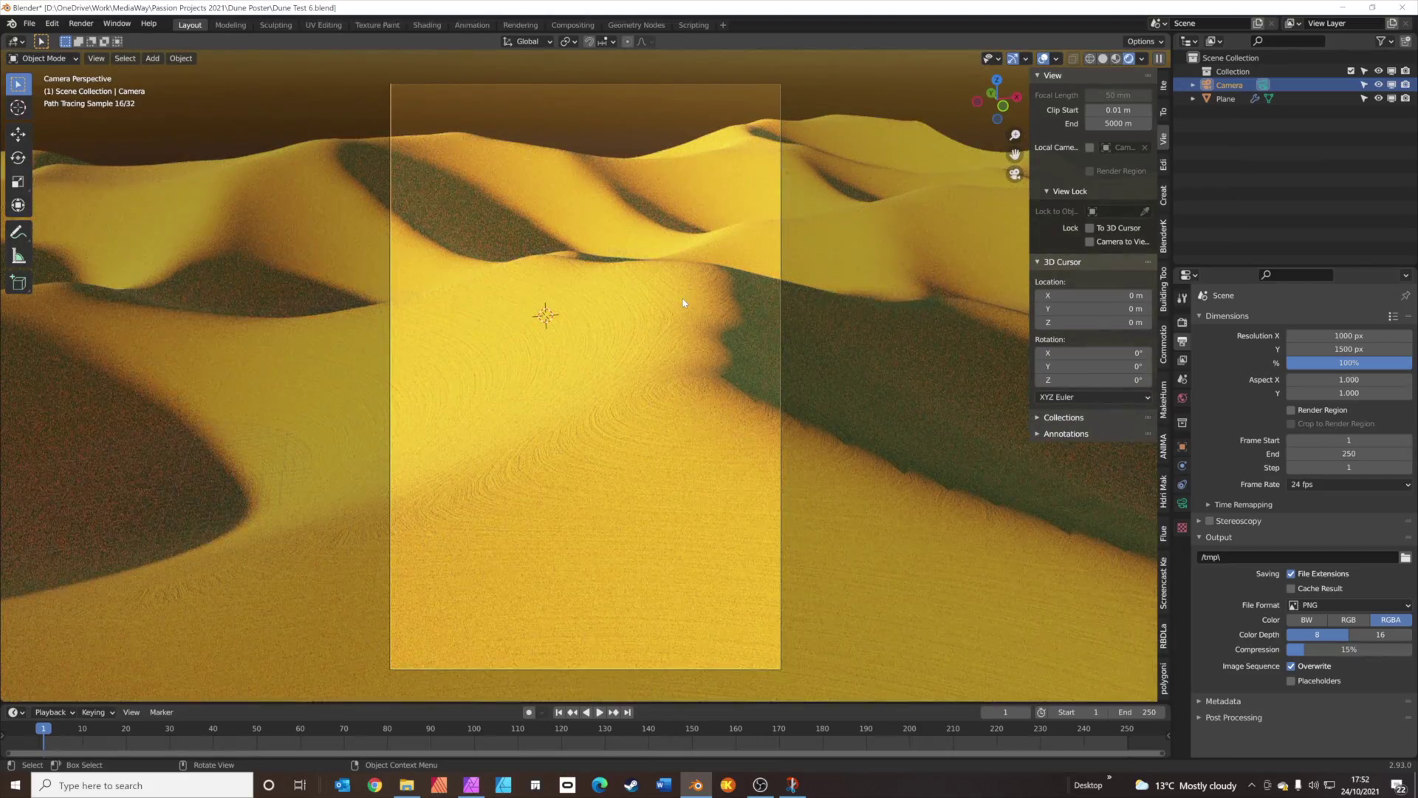
Walk the camera to a new viewpoint and adjust Sun Rotation to 11.3°.
key(shift+grave)
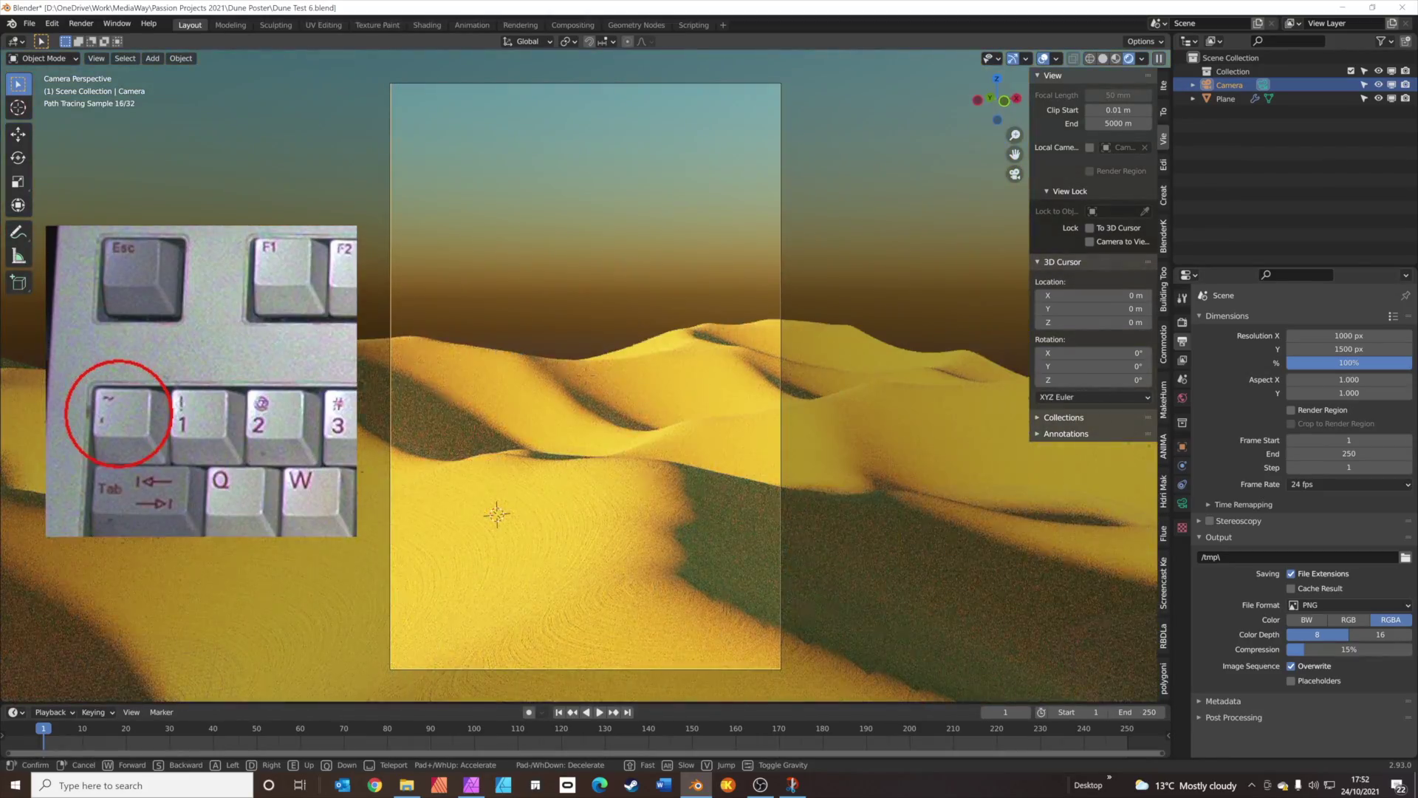
key(w)
key(w)
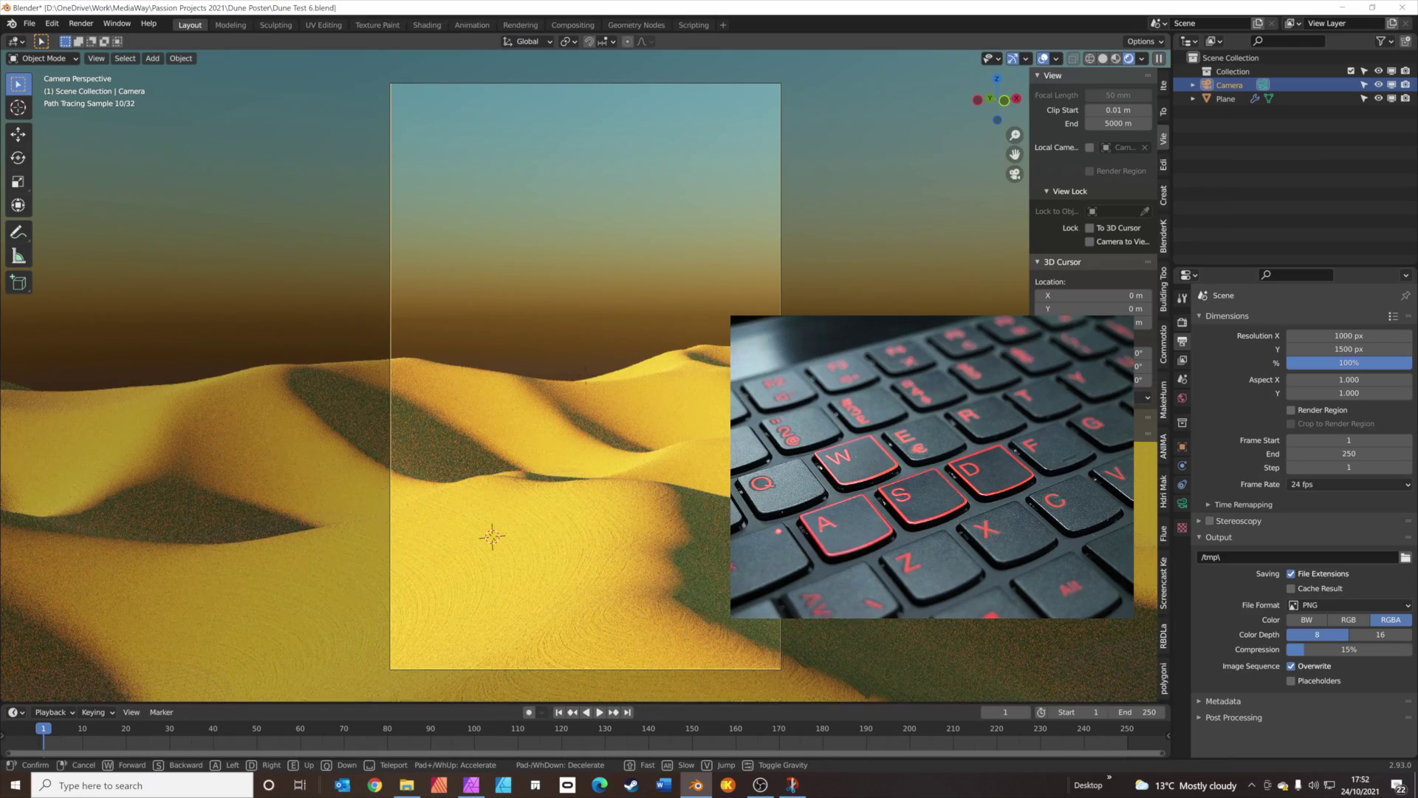
key(s)
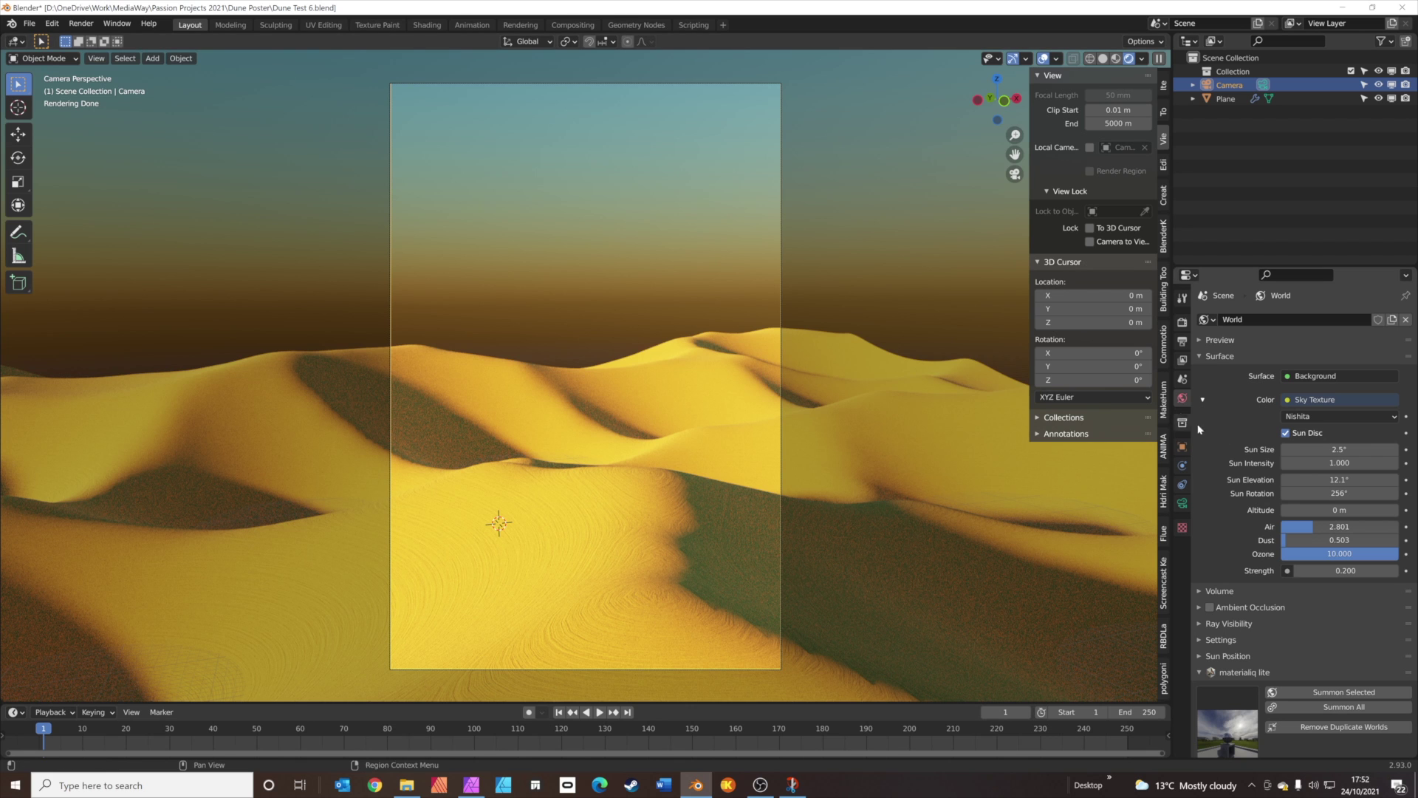
drag(1343, 493, 1311, 490)
Walk the camera closer to the dunes and lower Sun Elevation to 9.8°.
key(shift+grave)
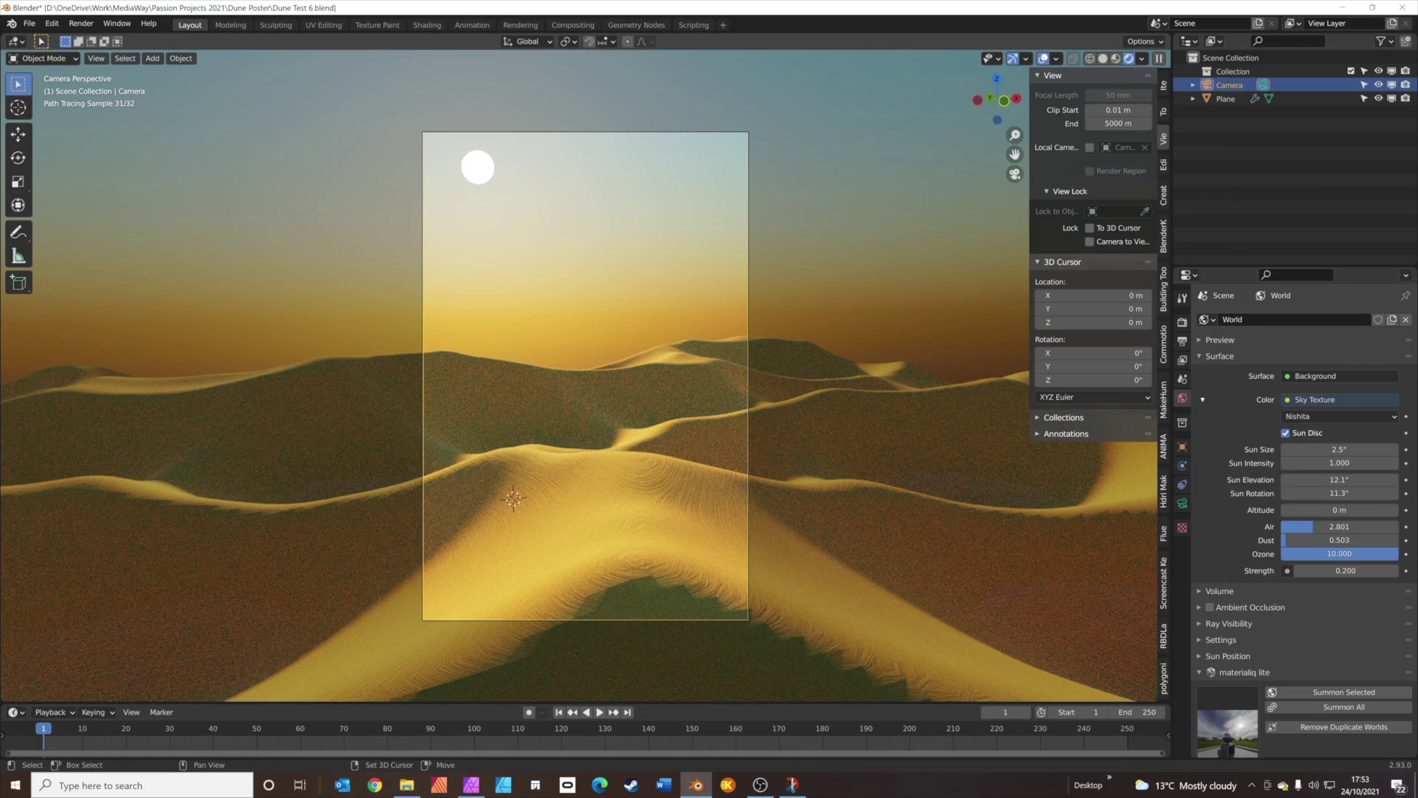
key(w)
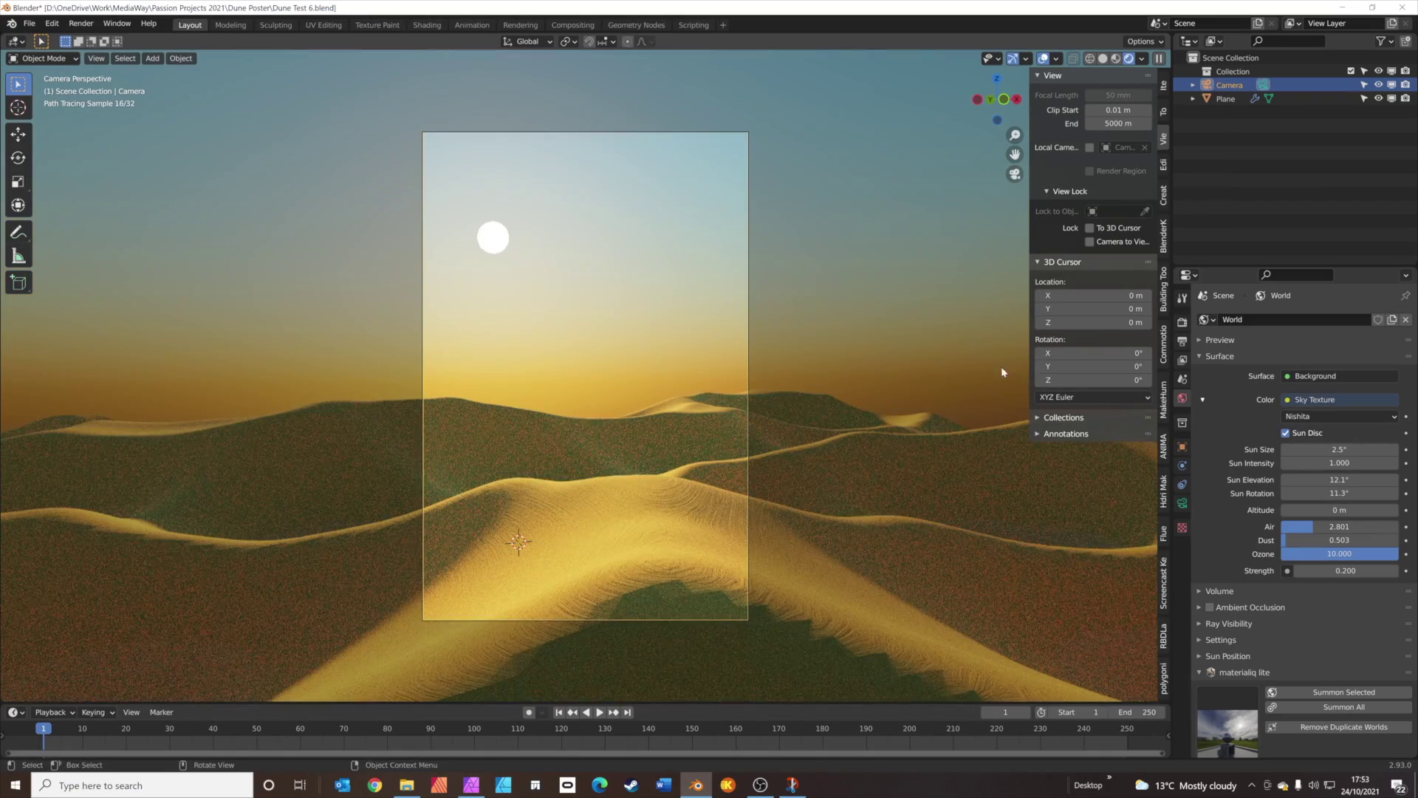
click(1243, 474)
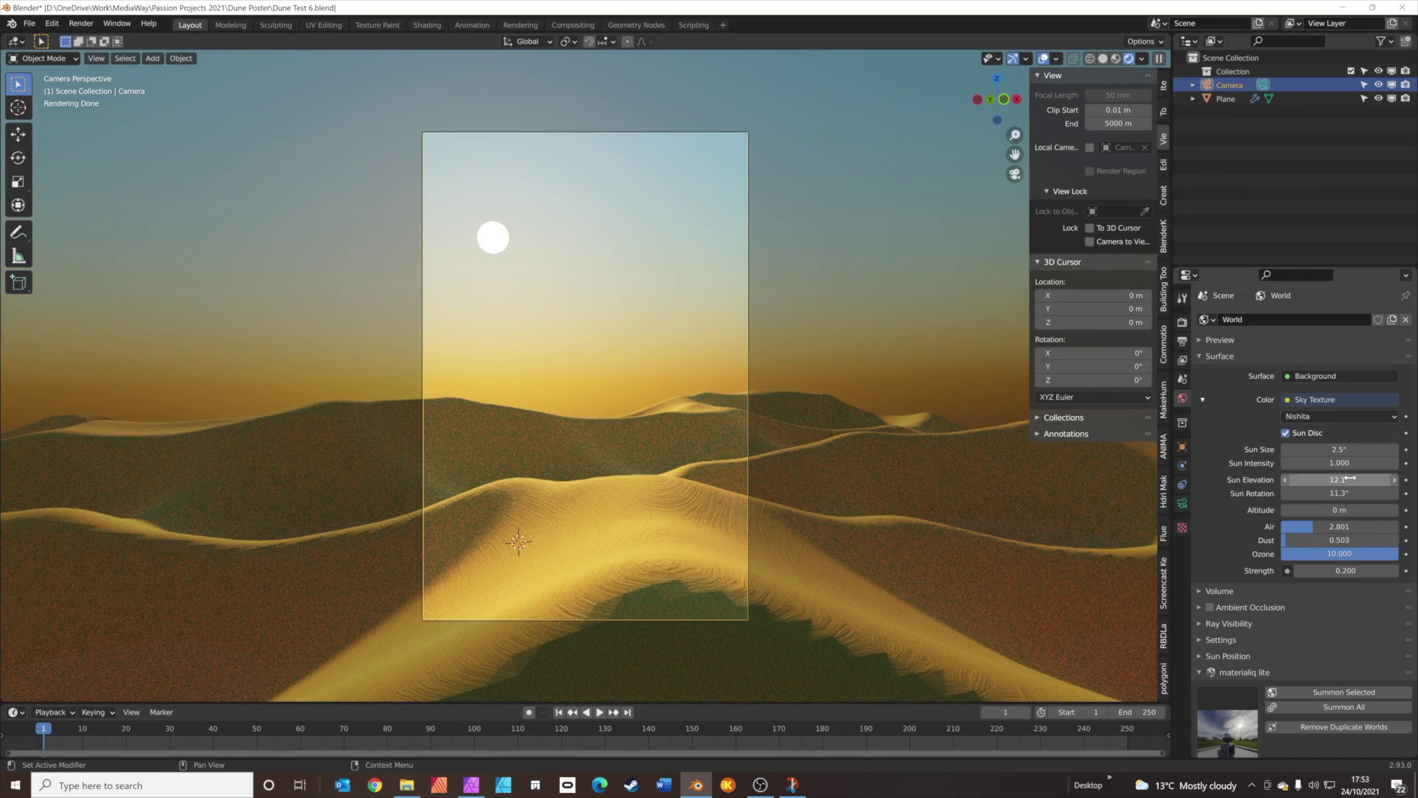
mouse_move(1350, 479)
mouse_down()
mouse_move(1336, 478)
mouse_move(1349, 478)
mouse_up()
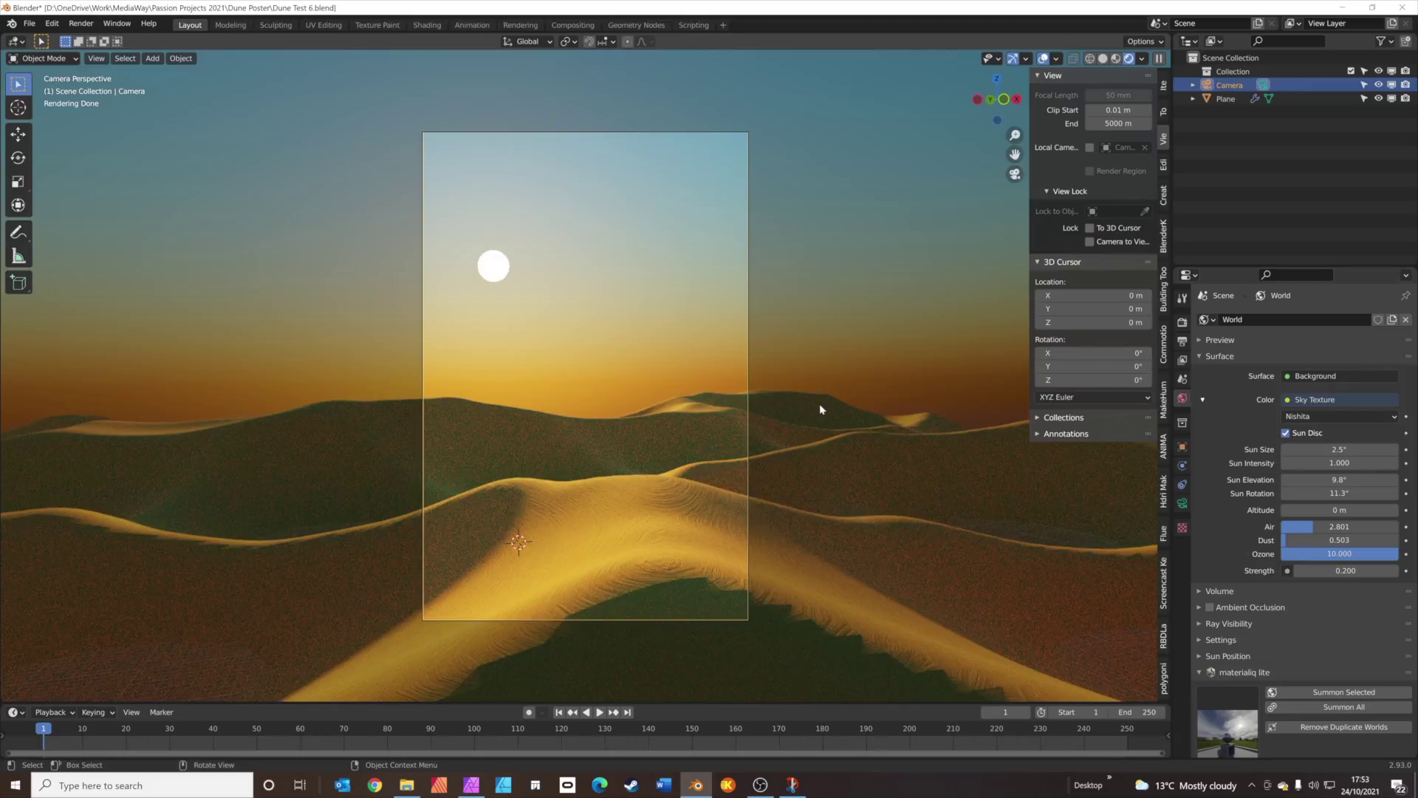
Leave camera view, switch to Top Orthographic, and select the dune plane.
key(KP_0)
key(KP_7)
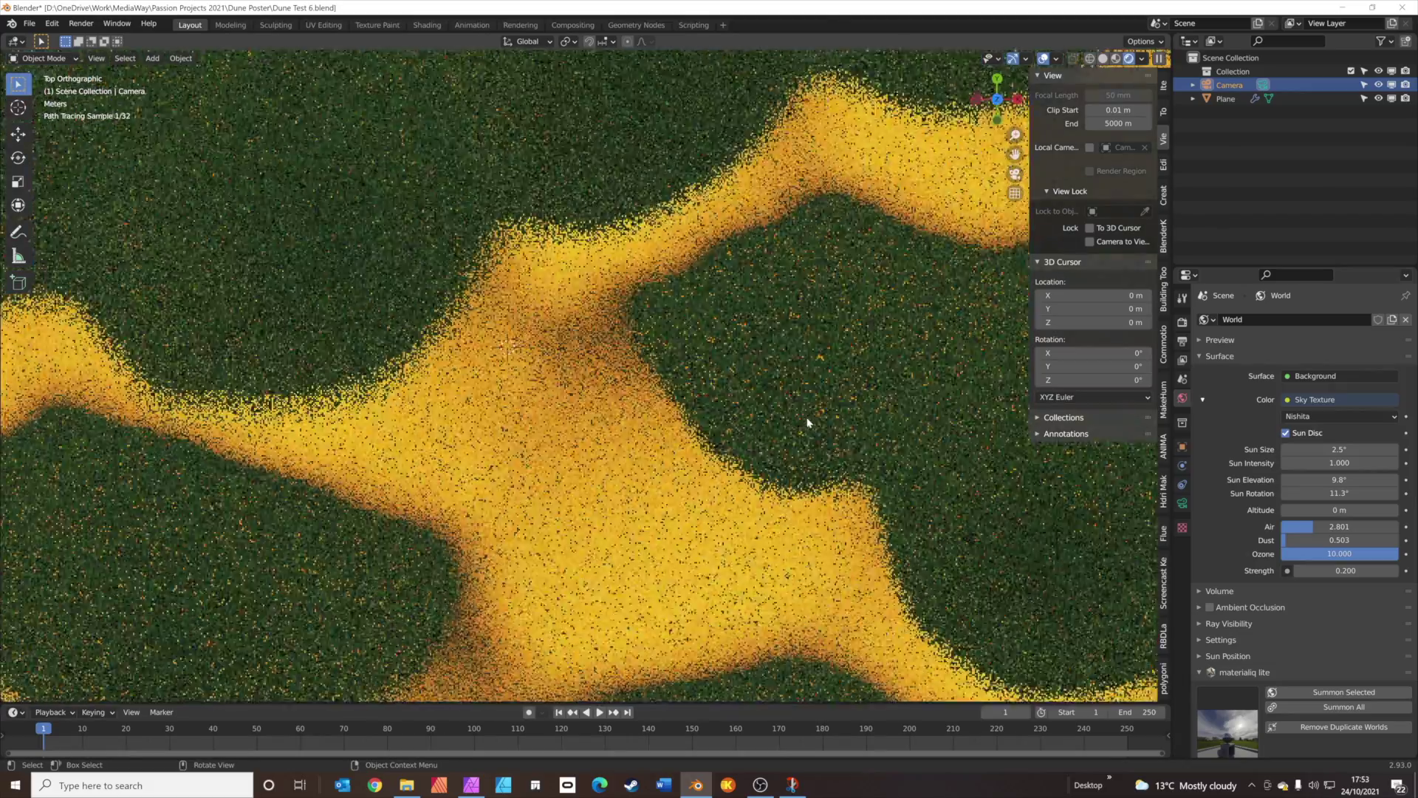
scroll(807, 421, down, 8)
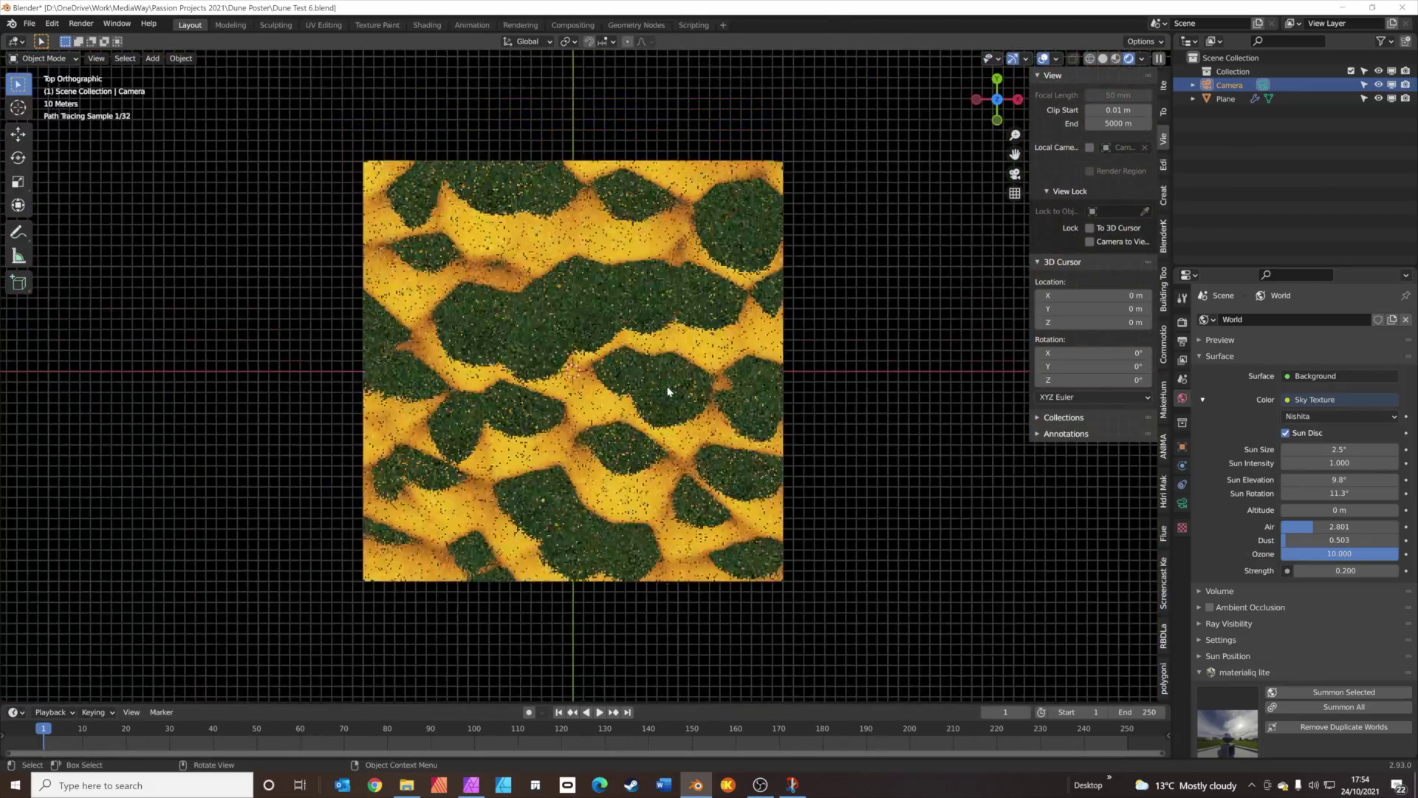
scroll(623, 450, up, 3)
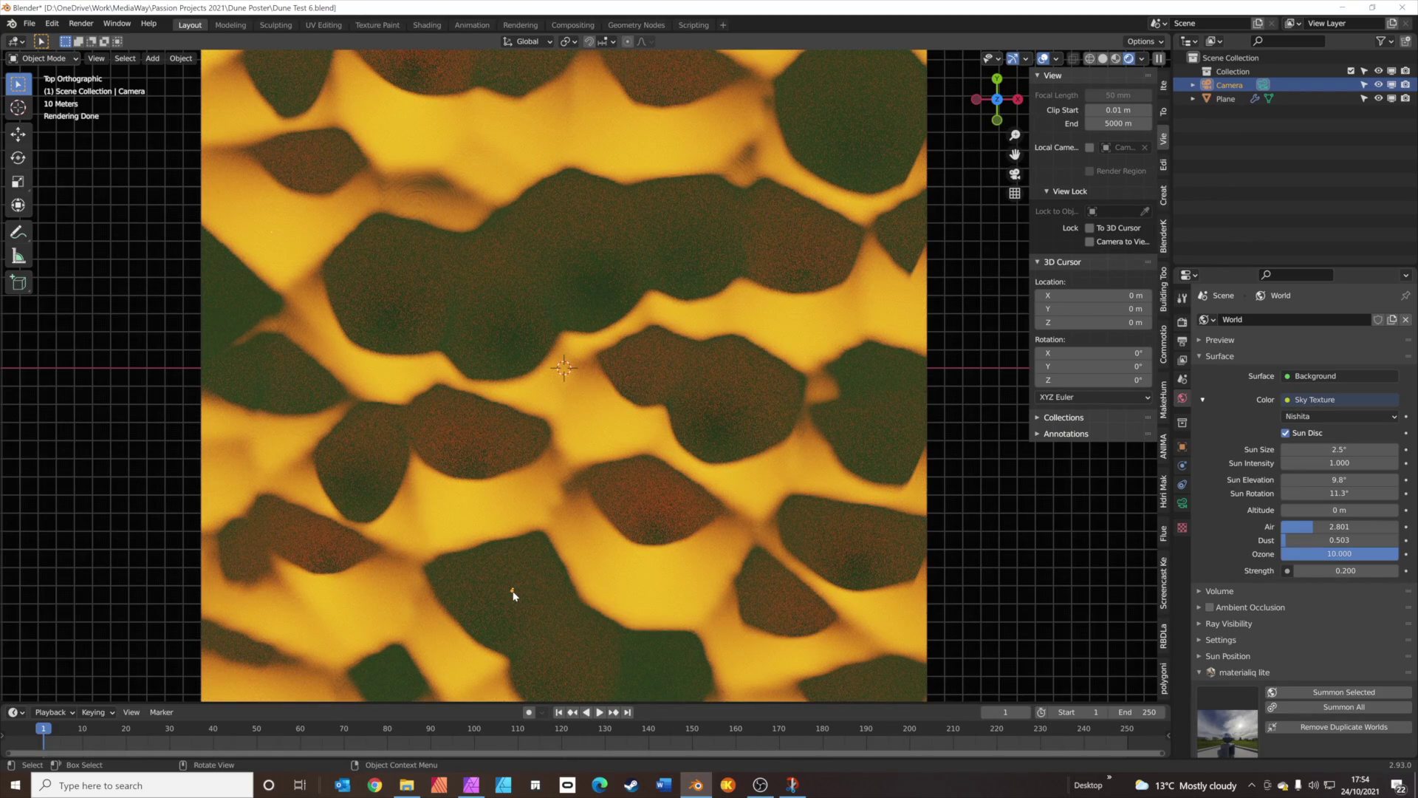
scroll(514, 594, down, 6)
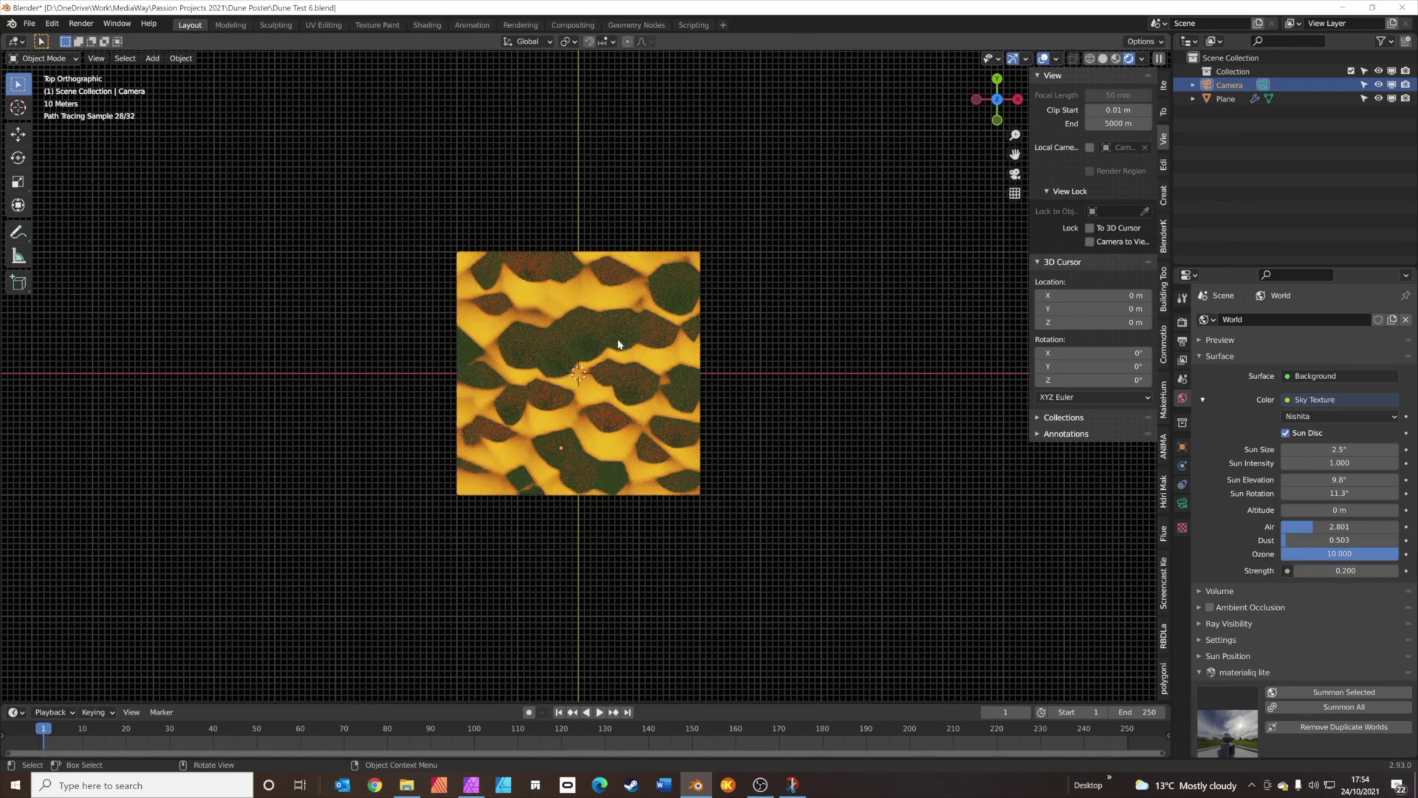
click(634, 329)
Duplicate the plane up and to the right, rotate it diagonally, and scale it ~1.4×.
key(shift+d)
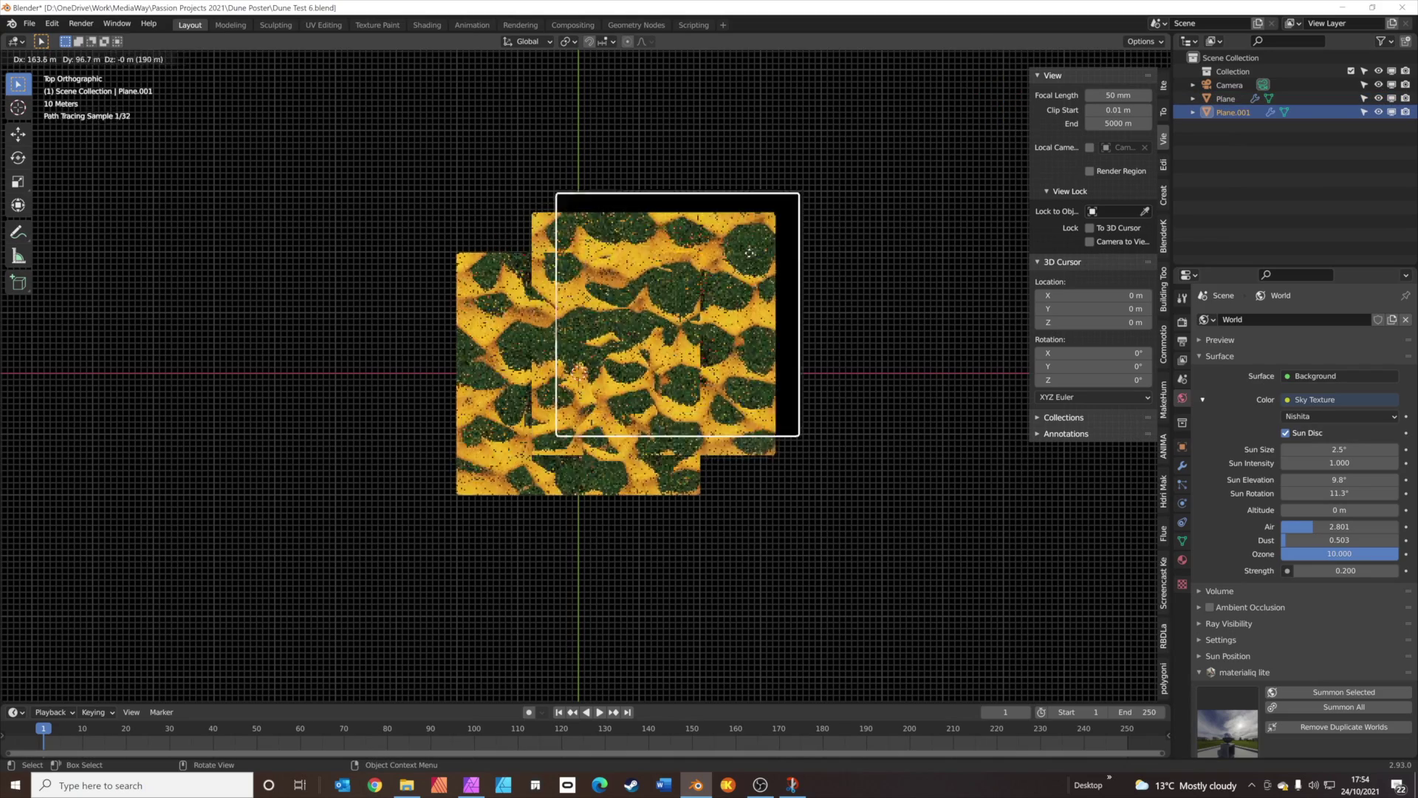
click(880, 124)
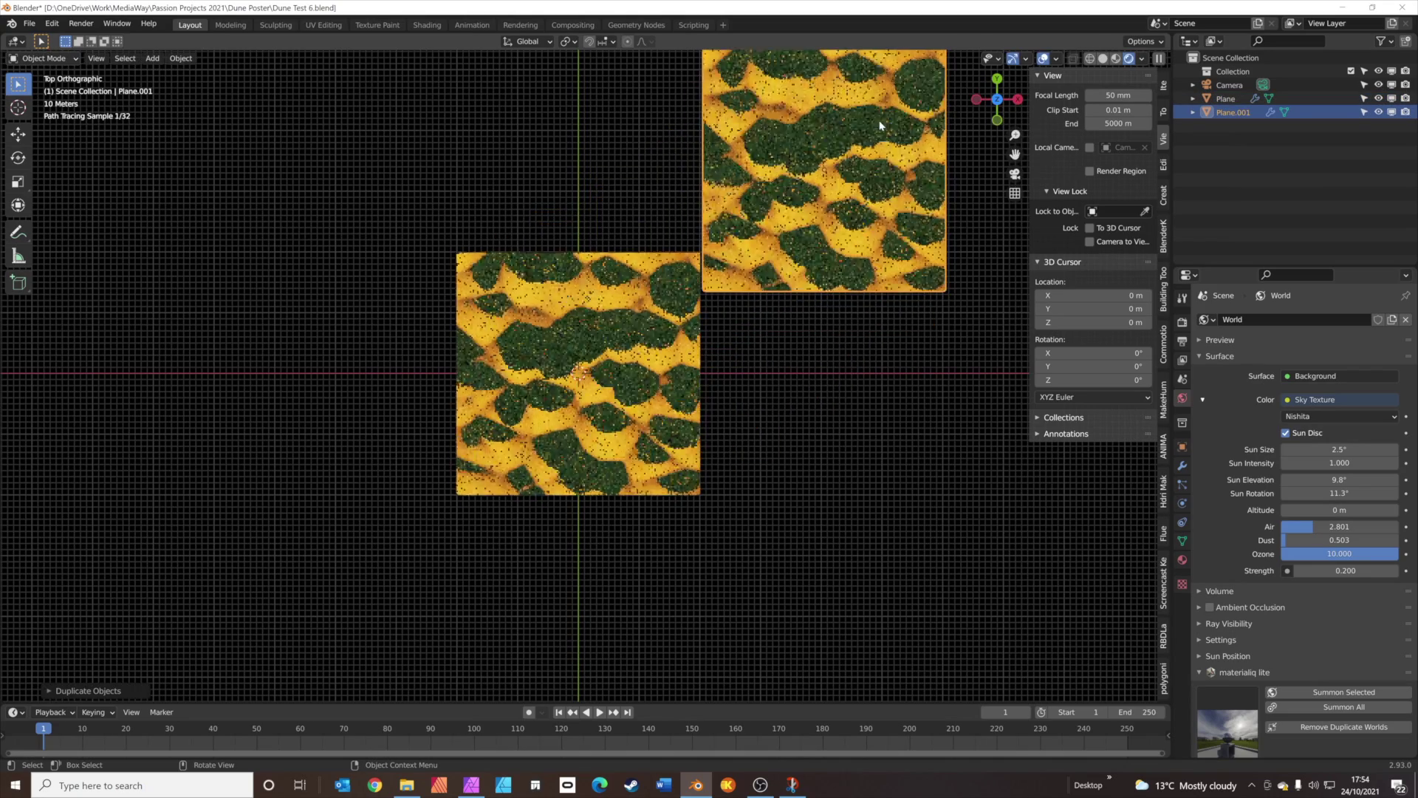
key(r)
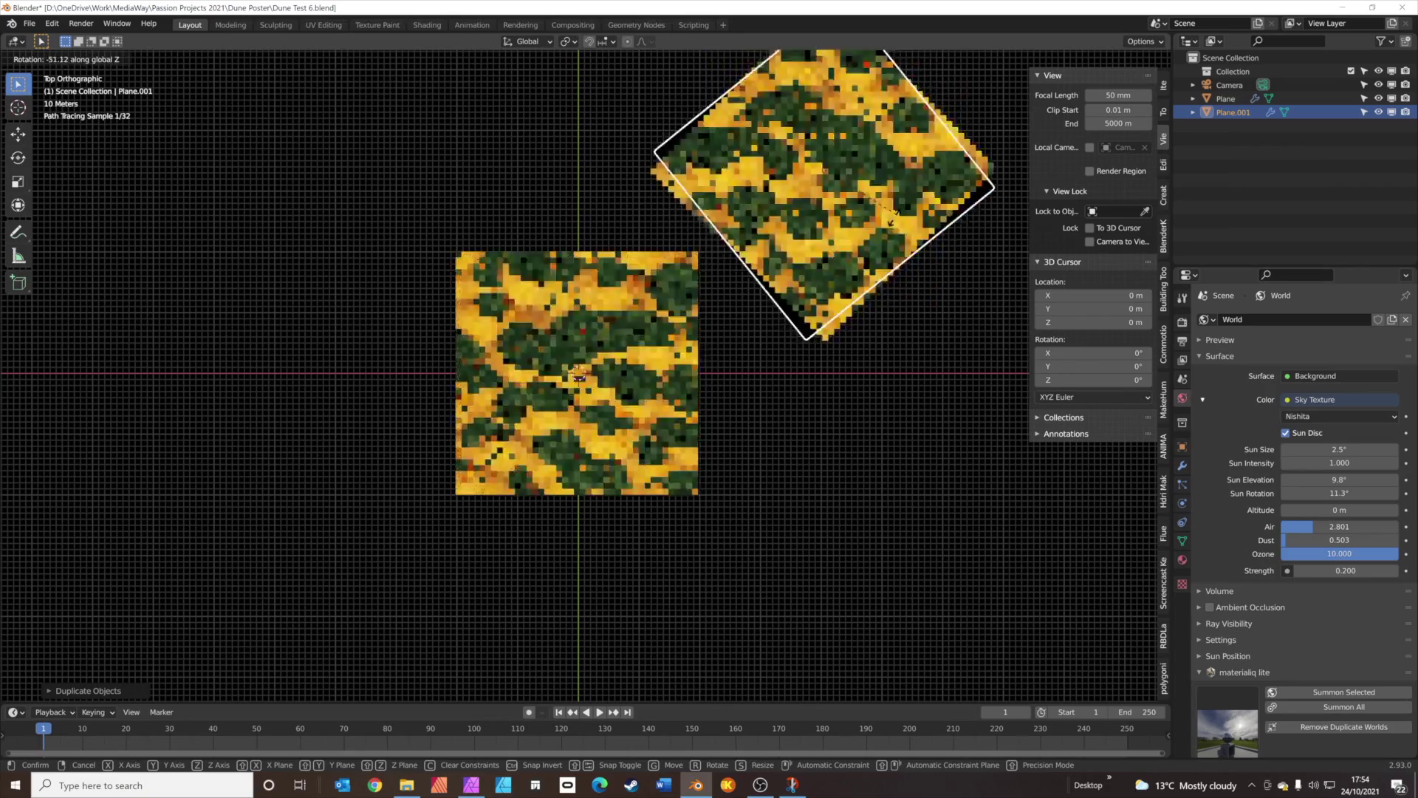
click(785, 248)
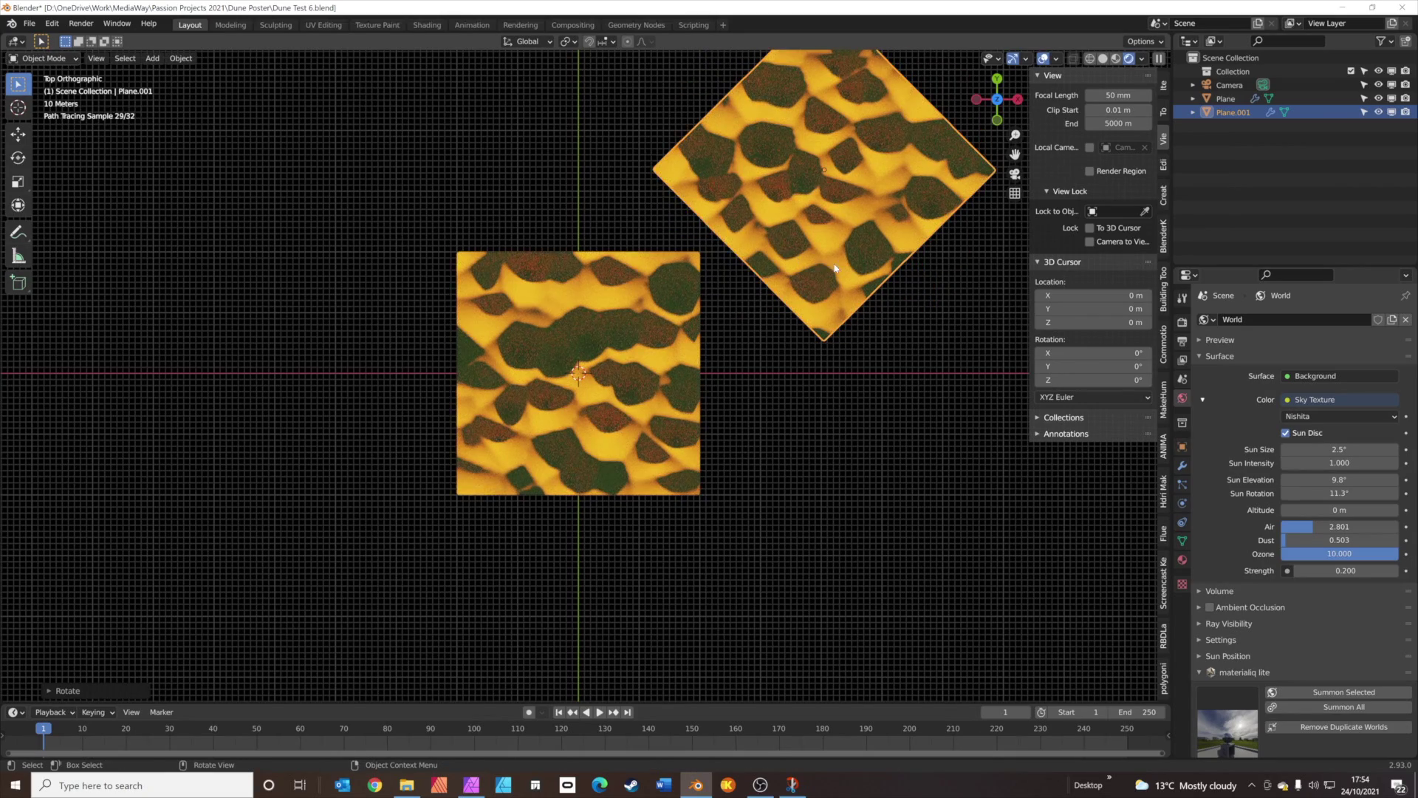
key(s)
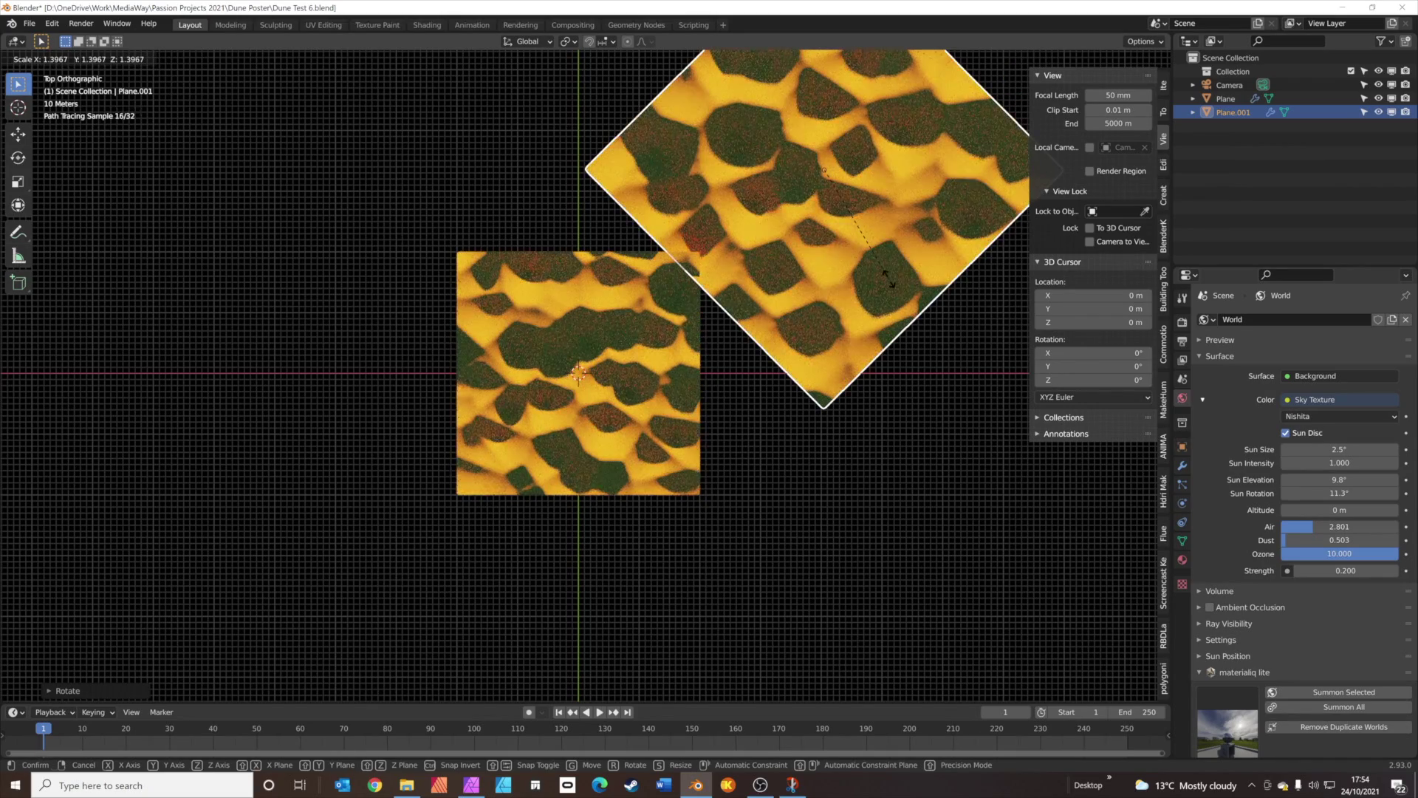
click(890, 283)
In camera view, rotate Plane.001 around Z, tilt it on Y, then turn it again on Z.
key(KP_0)
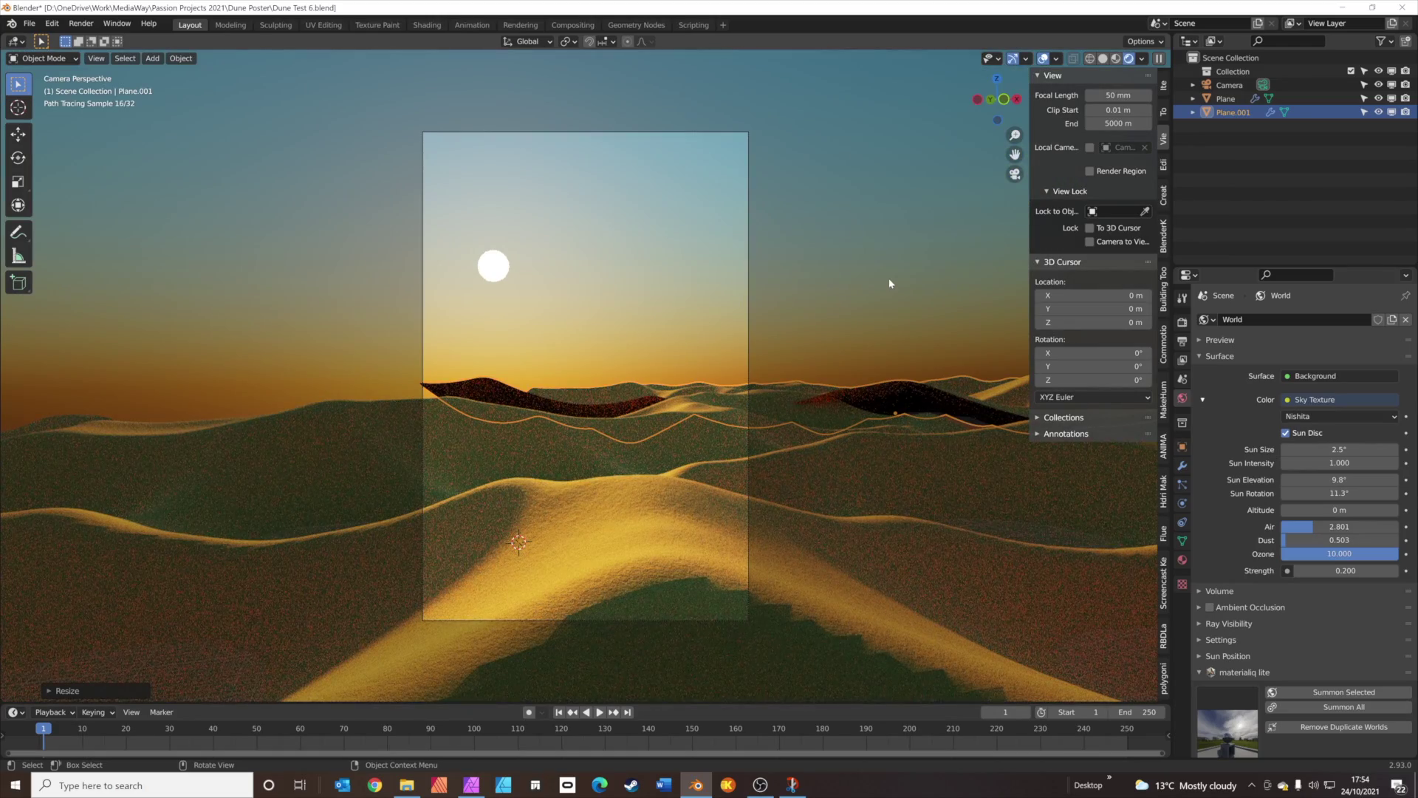
key(r)
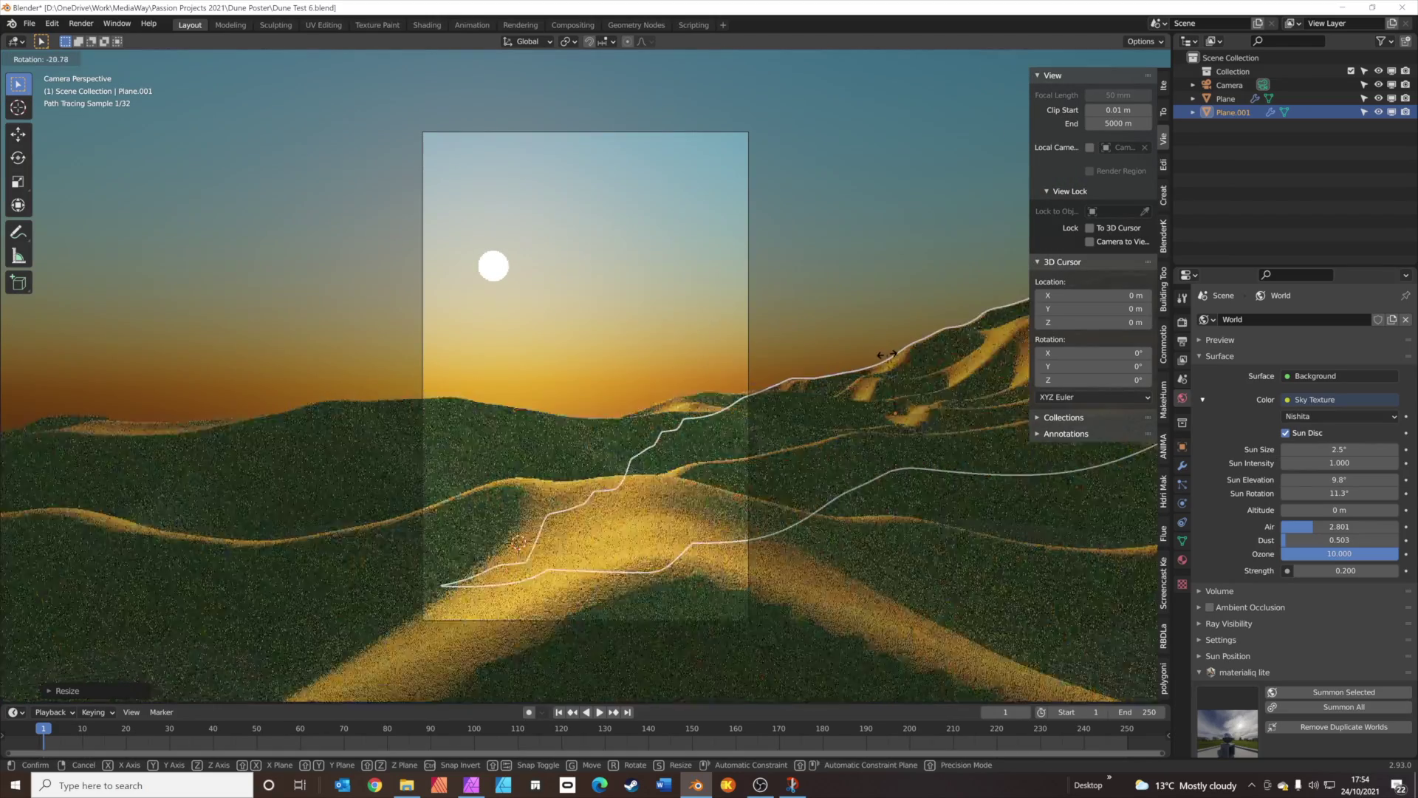
key(z)
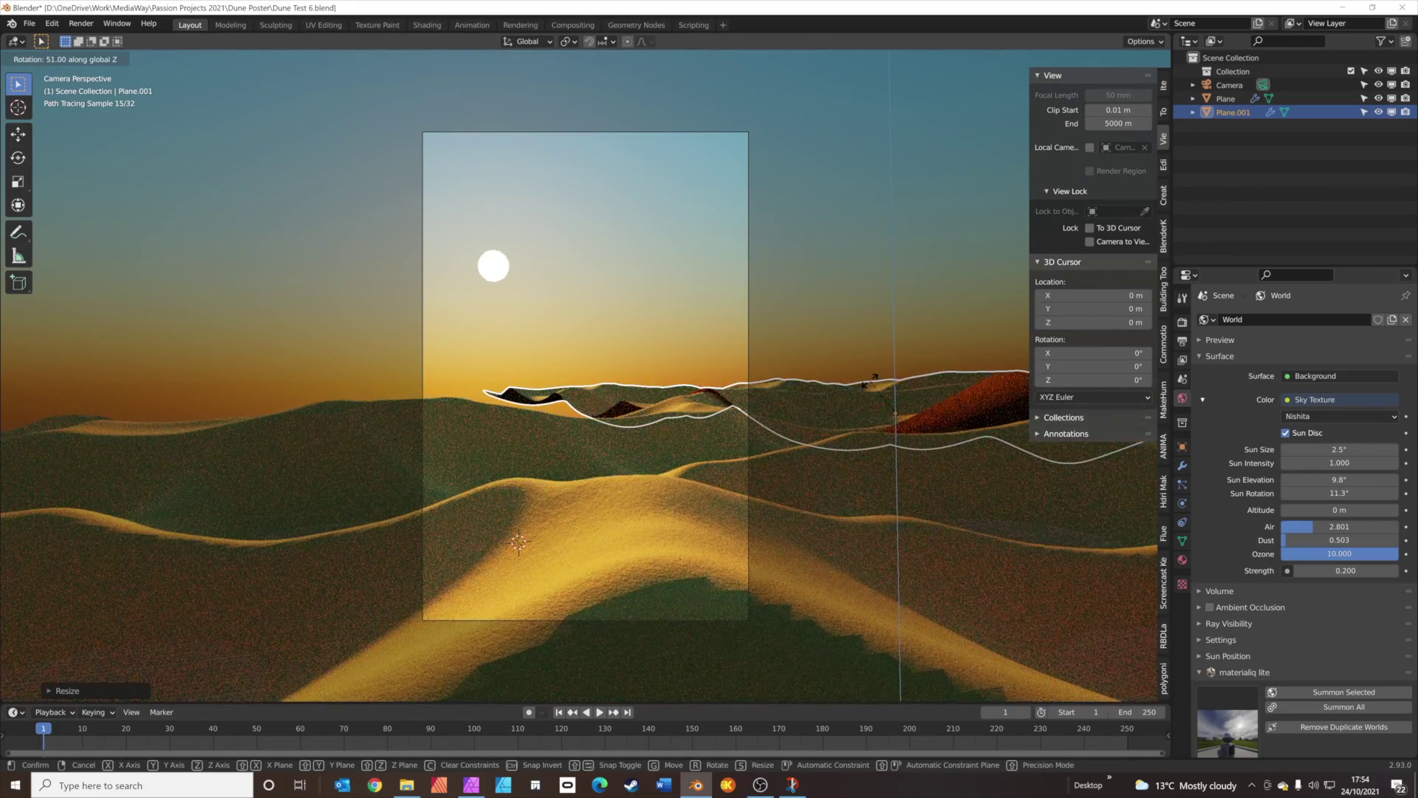
click(876, 380)
key(r)
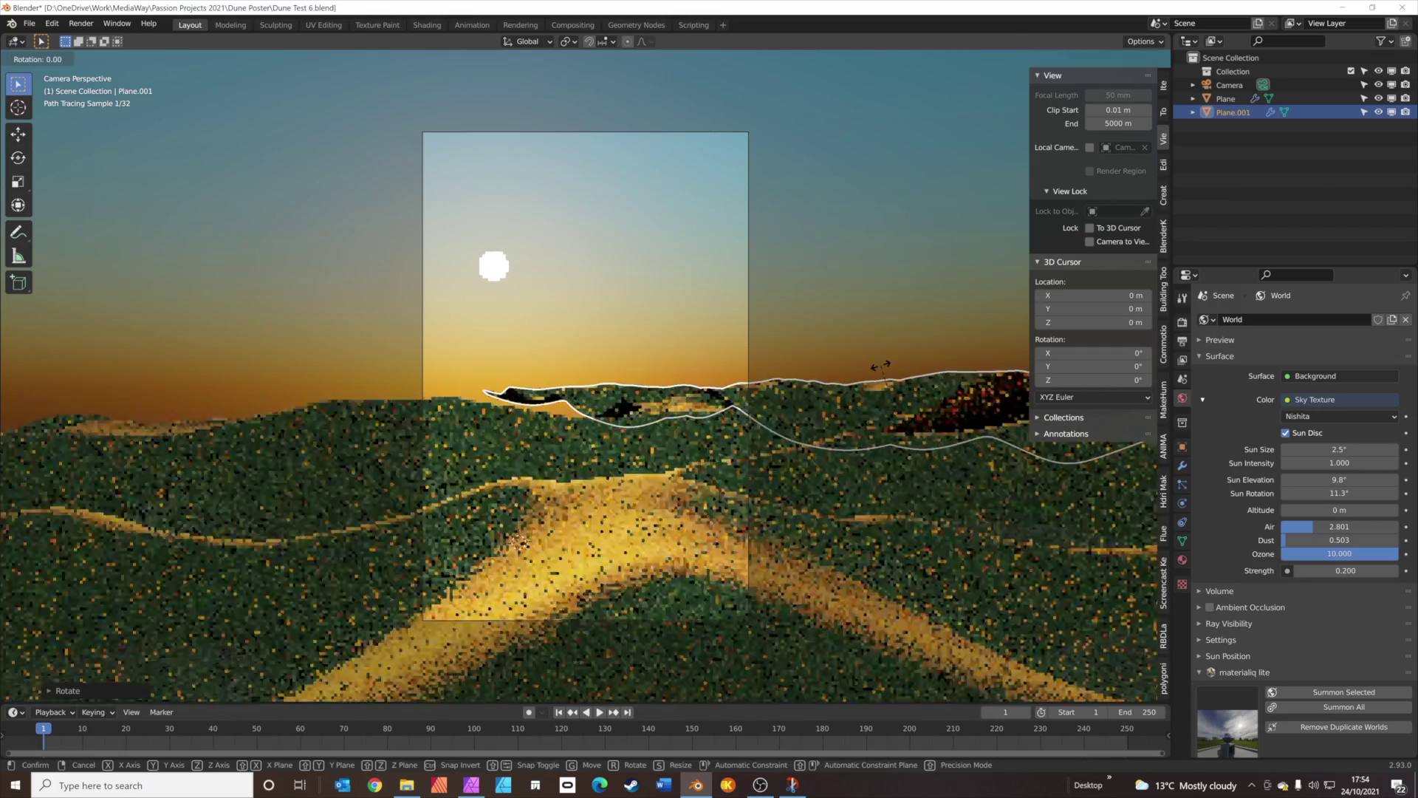
key(y)
click(882, 389)
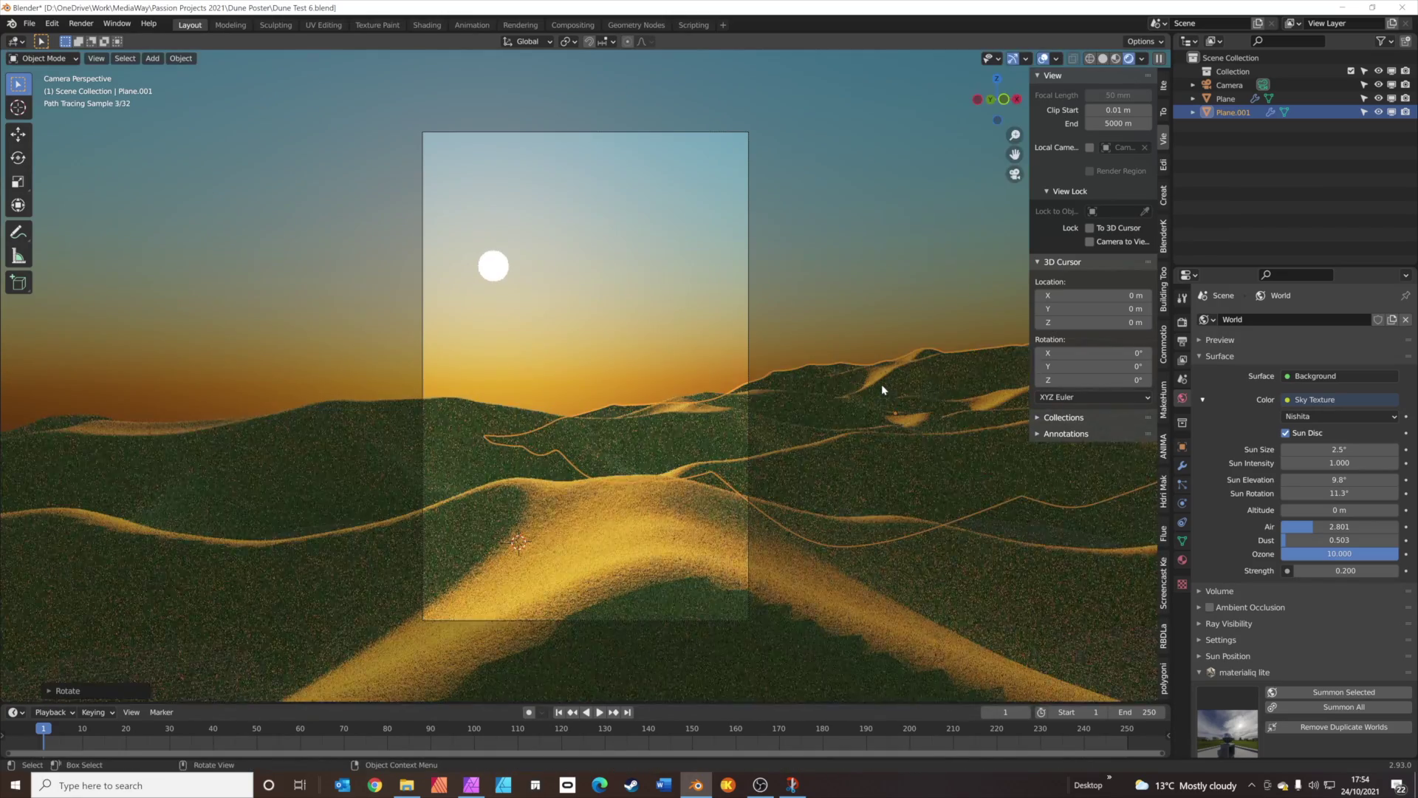
key(r)
key(z)
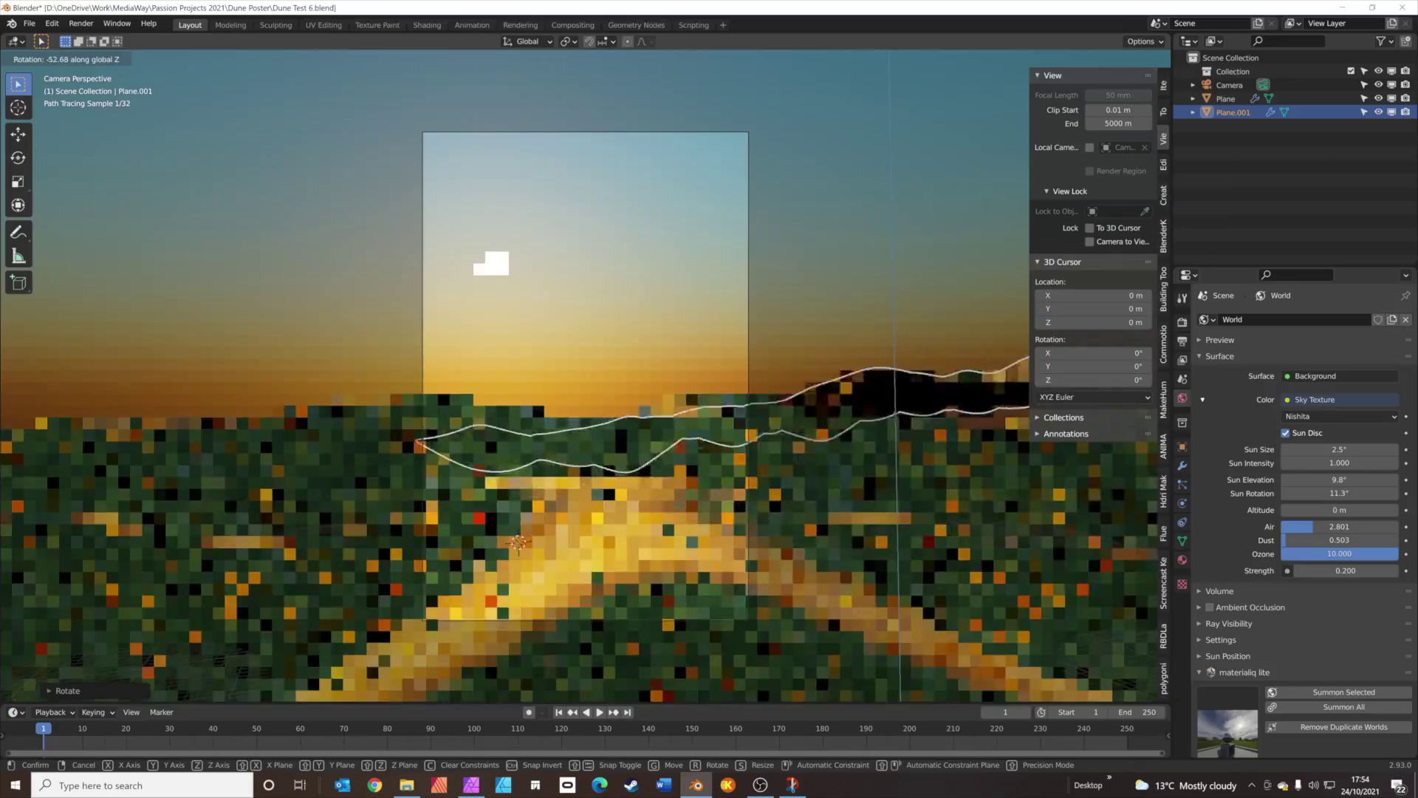
click(892, 406)
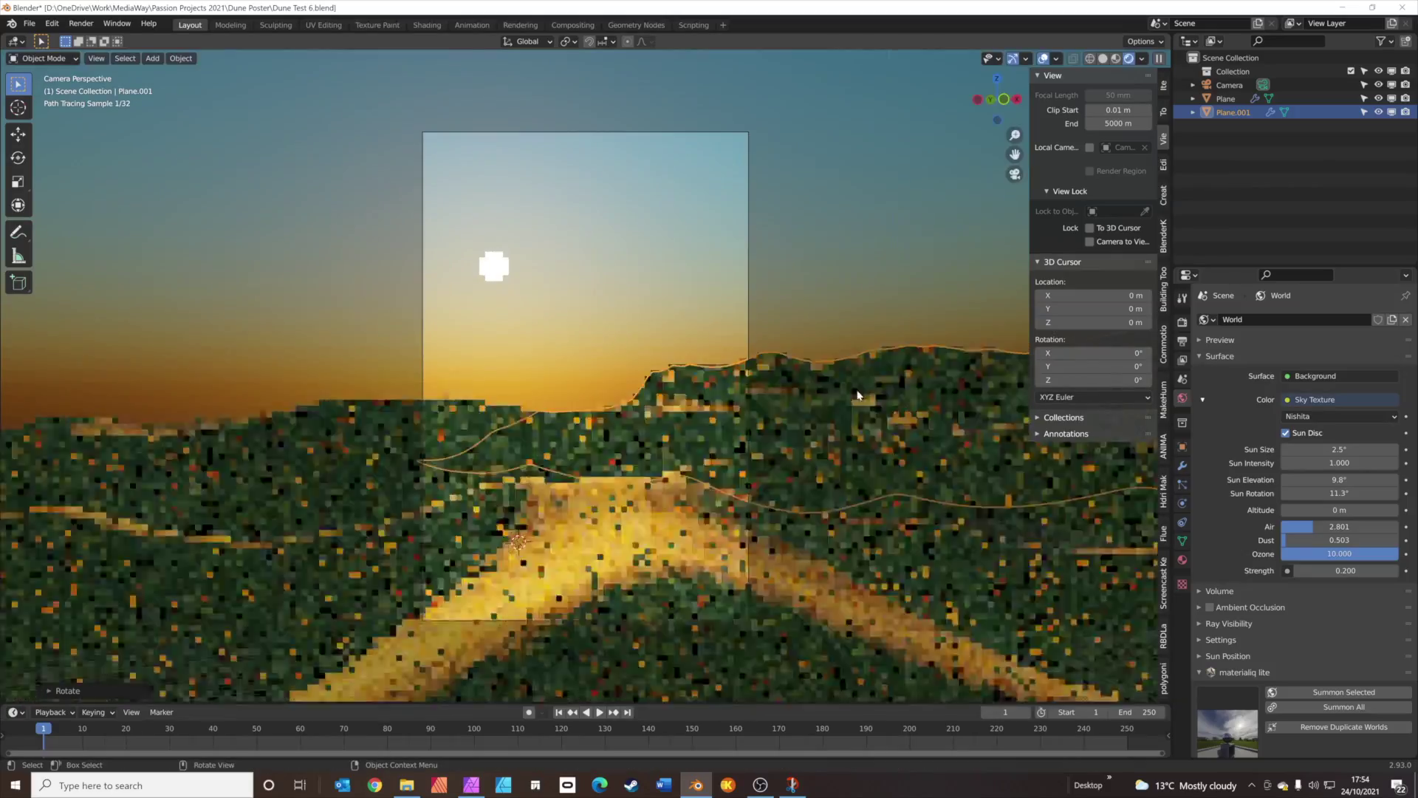
Move Plane.001, tilt it on Y, lower it about 13 m on Z, and deselect it.
key(g)
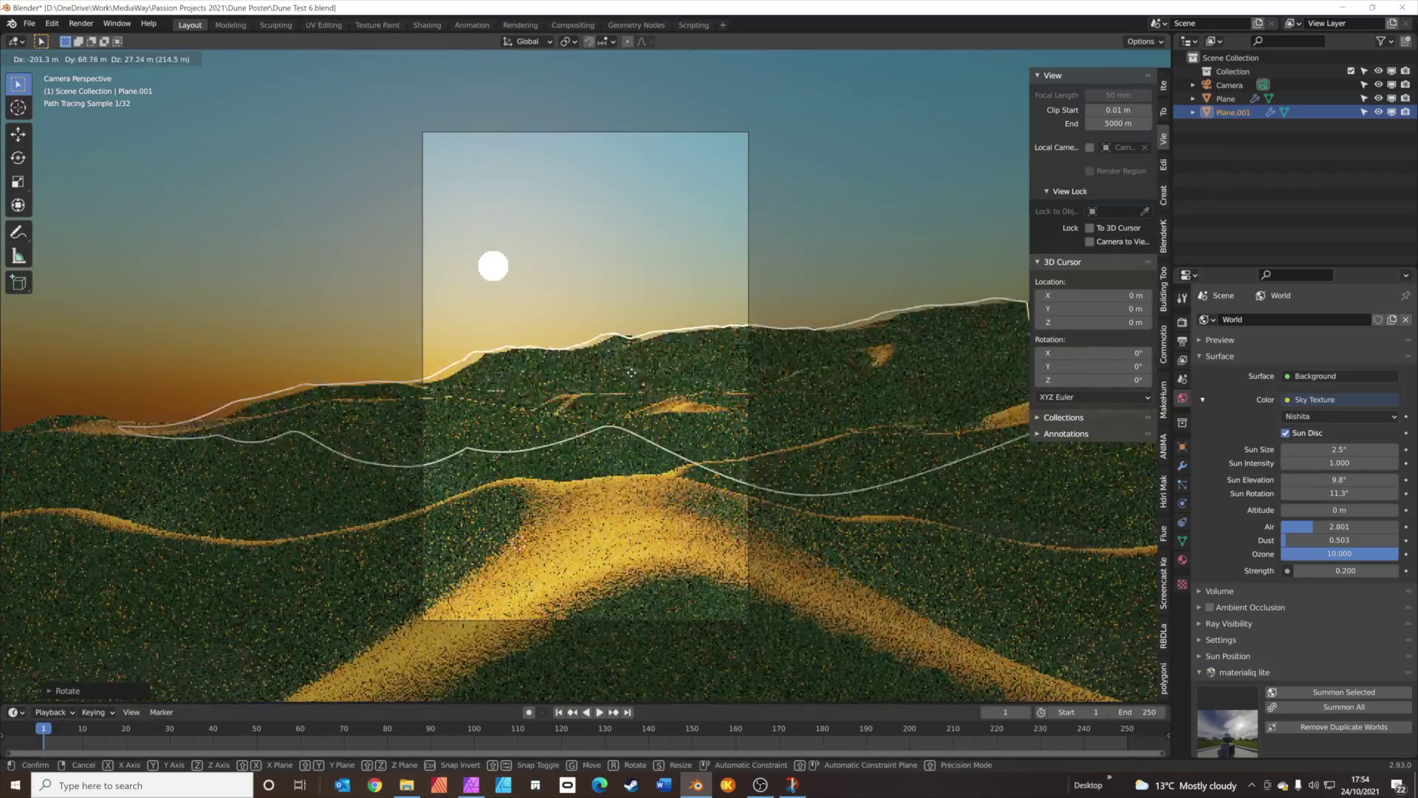
click(588, 375)
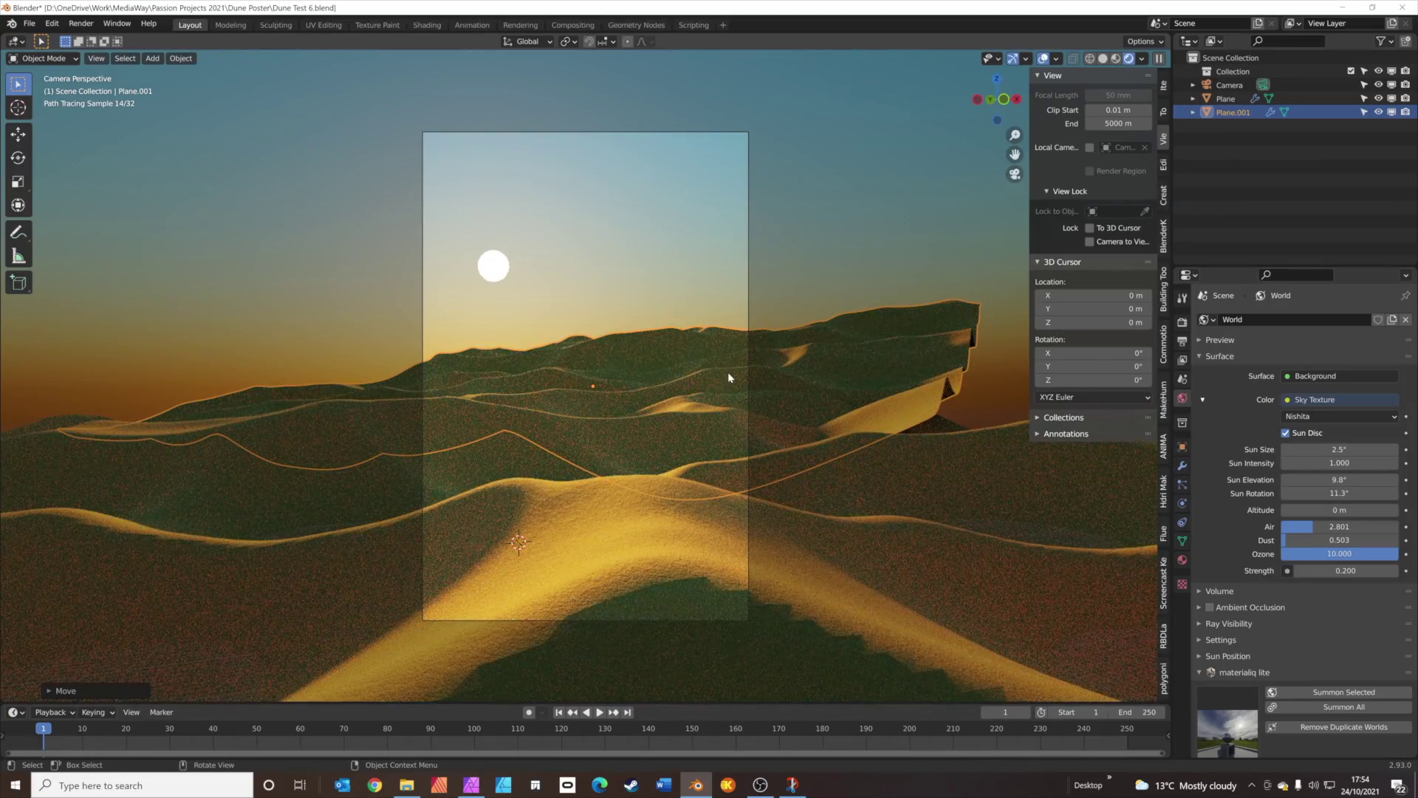
key(r)
key(y)
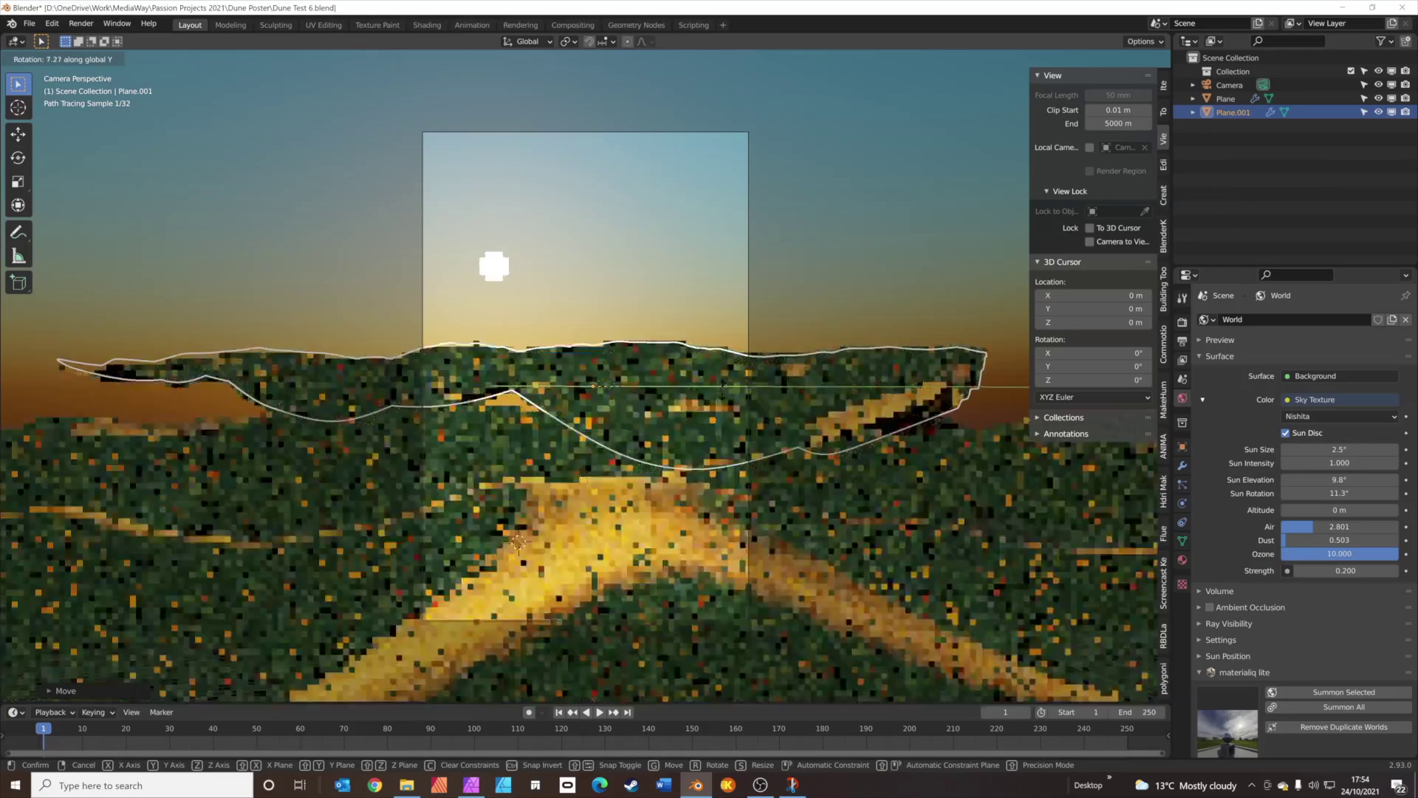
click(720, 390)
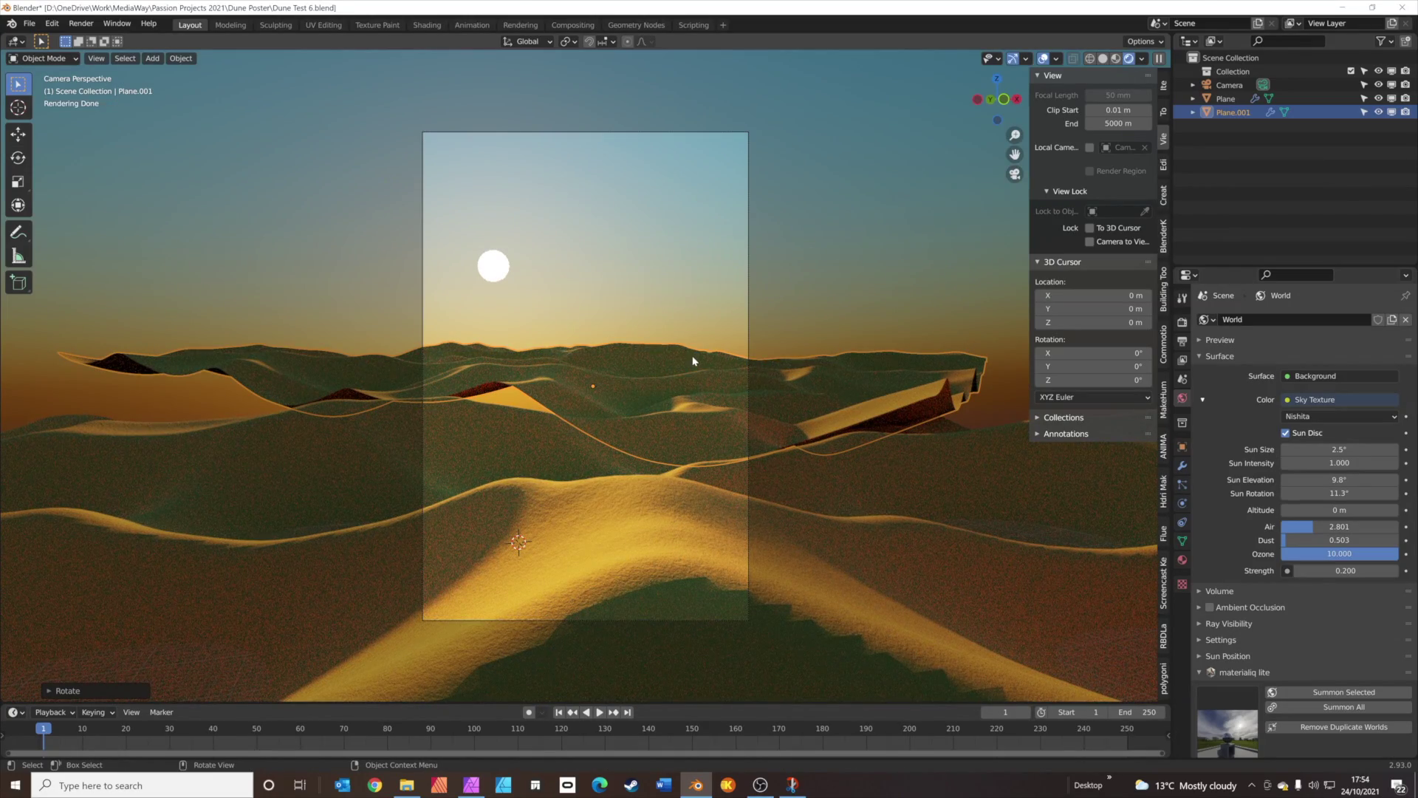
key(g)
key(z)
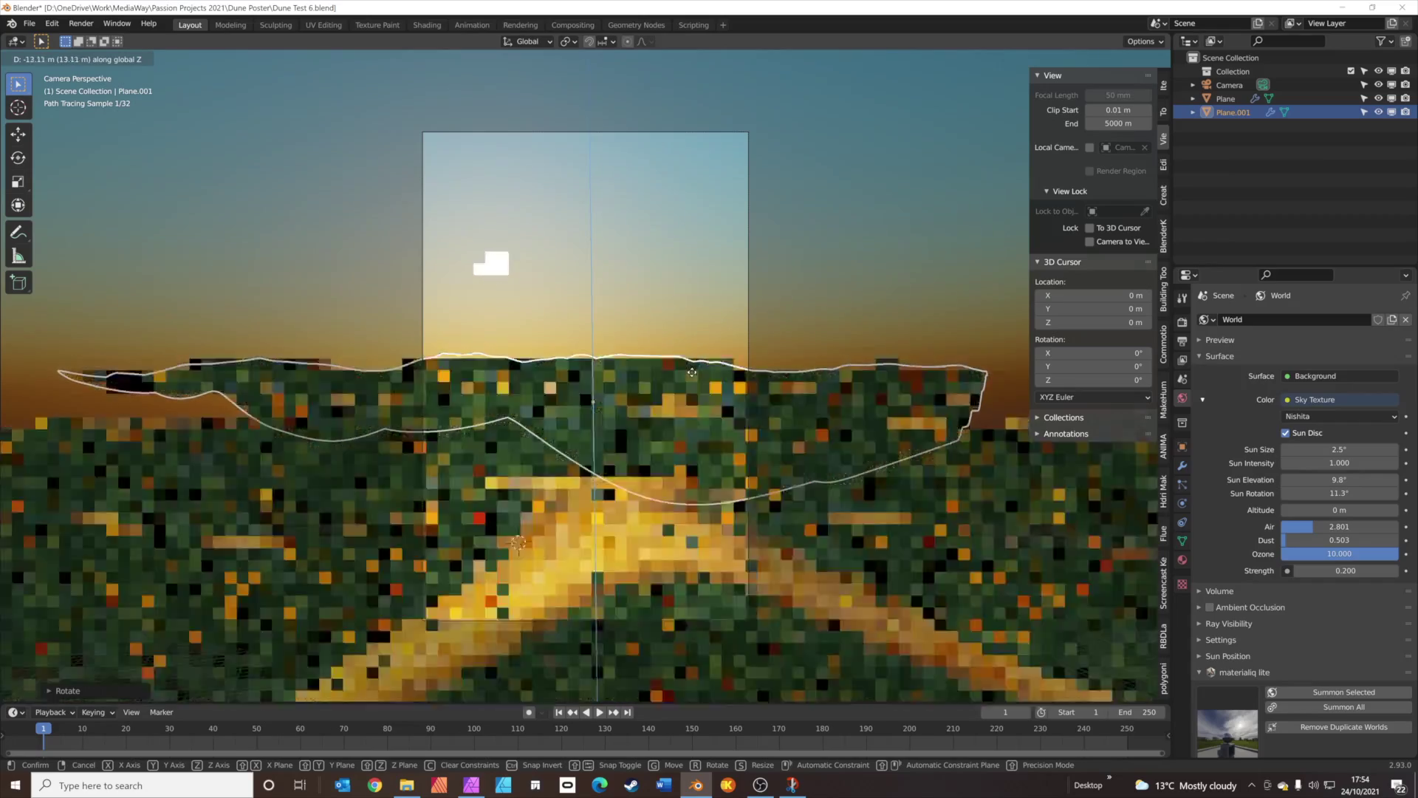
click(692, 374)
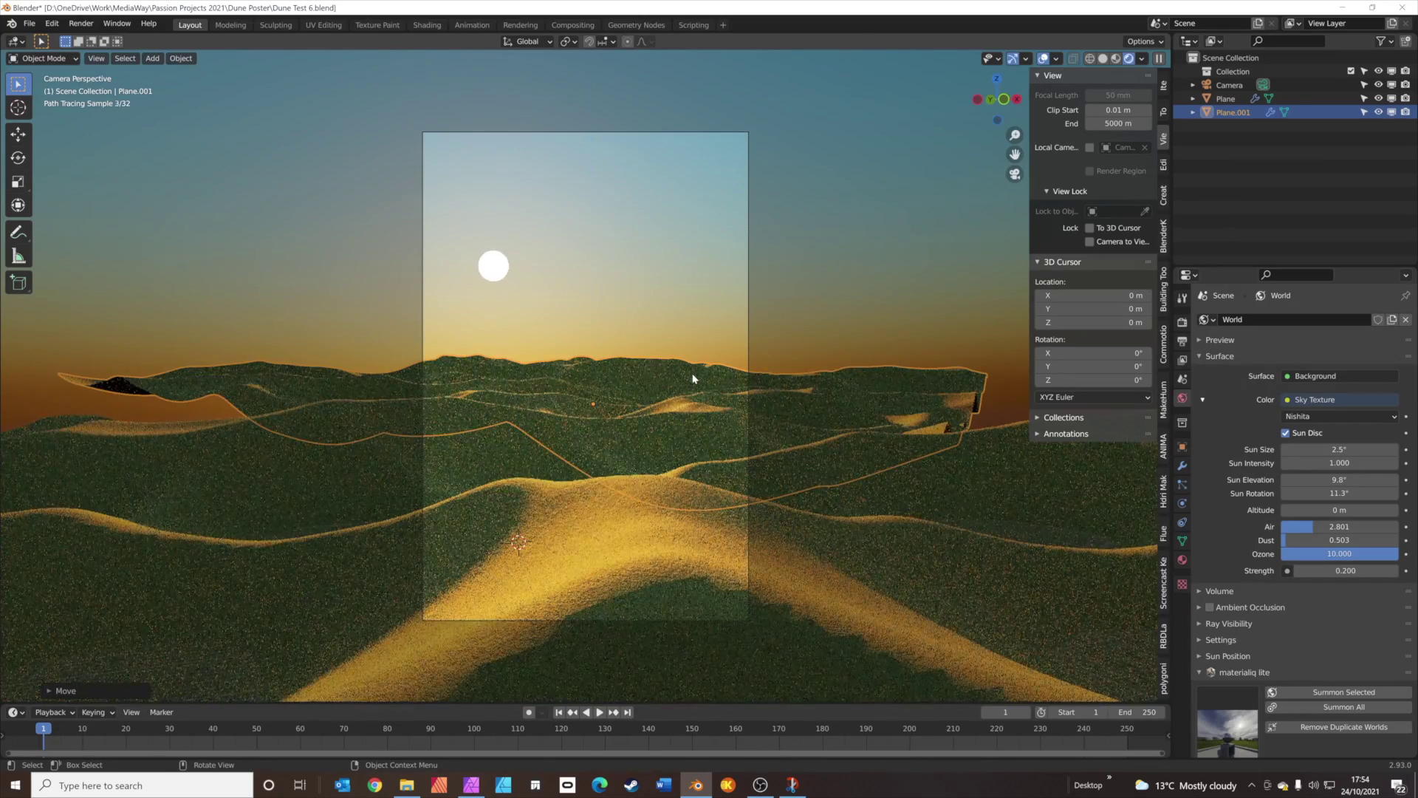
click(819, 322)
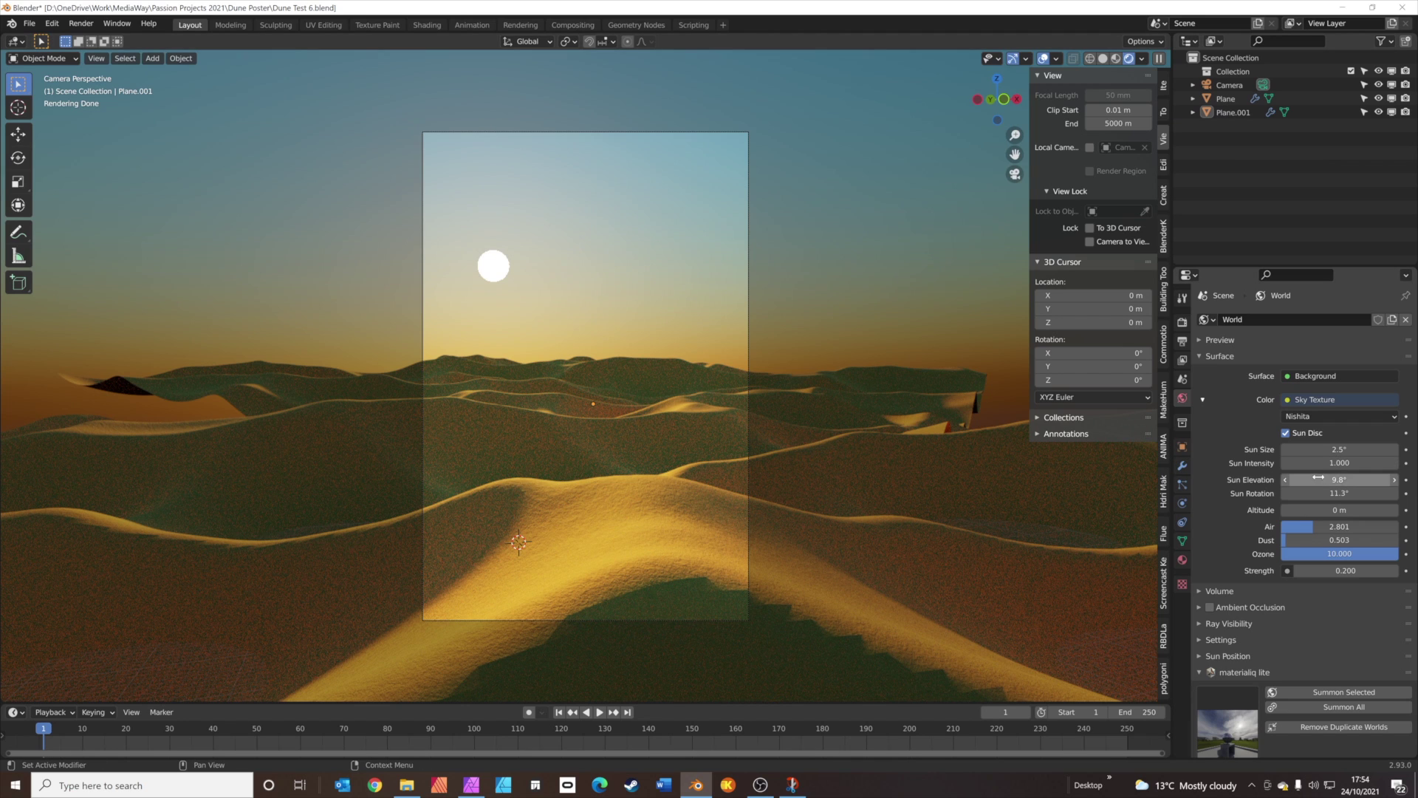
Drag the sun elevation up toward 10.8° and open the BlenderKit sidebar panel.
drag(1336, 482, 1349, 481)
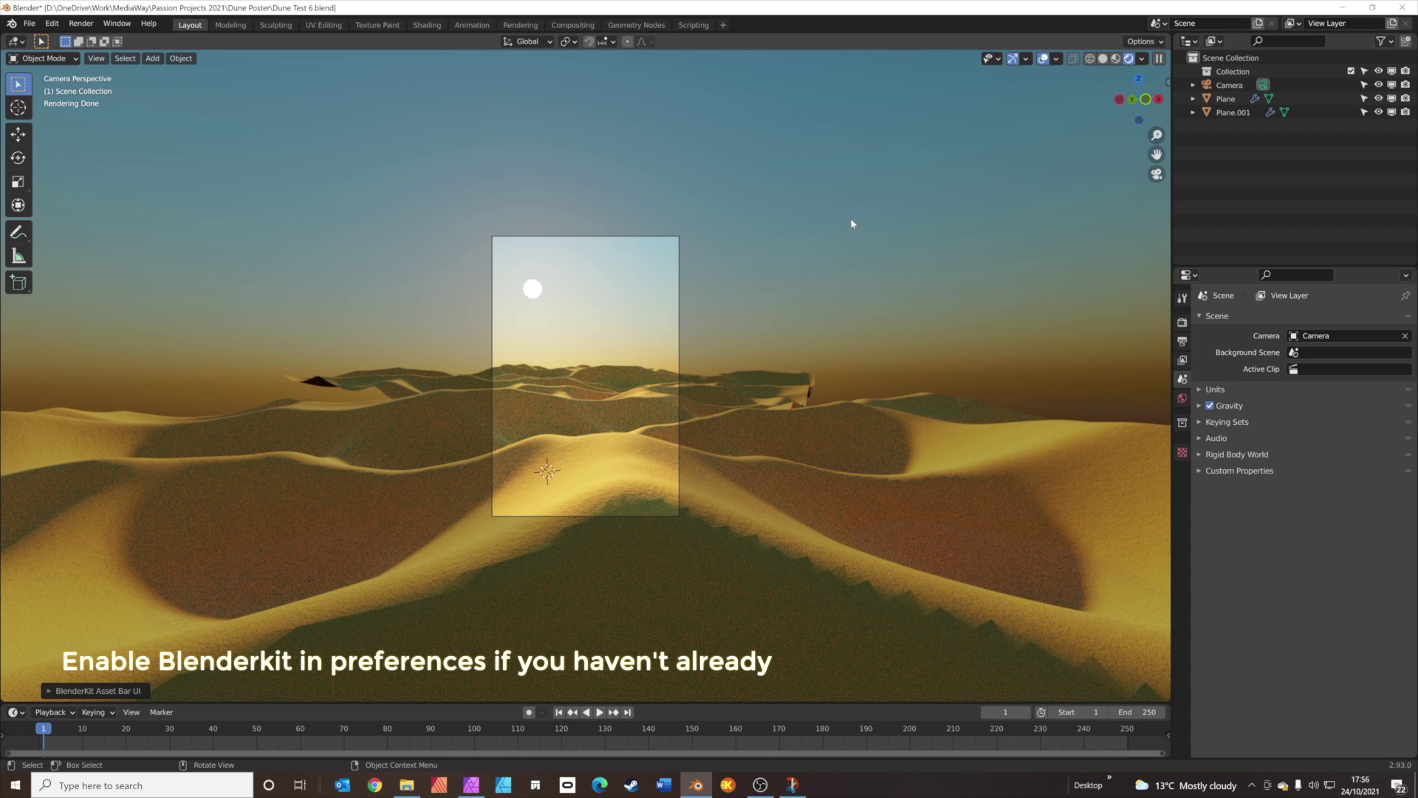
key(n)
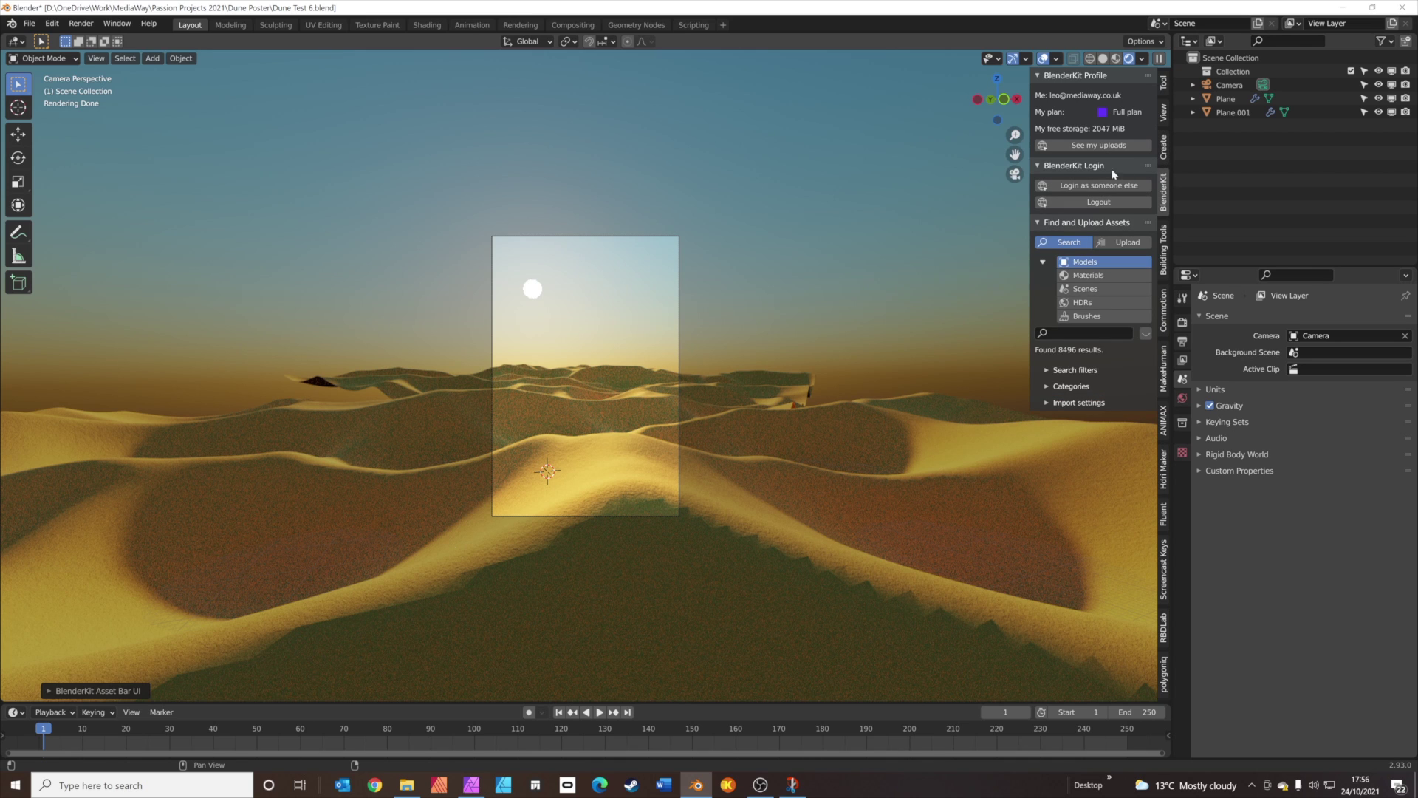
Search BlenderKit for 'planet' and drag the SciFi Sand Planet into the viewport.
click(1099, 333)
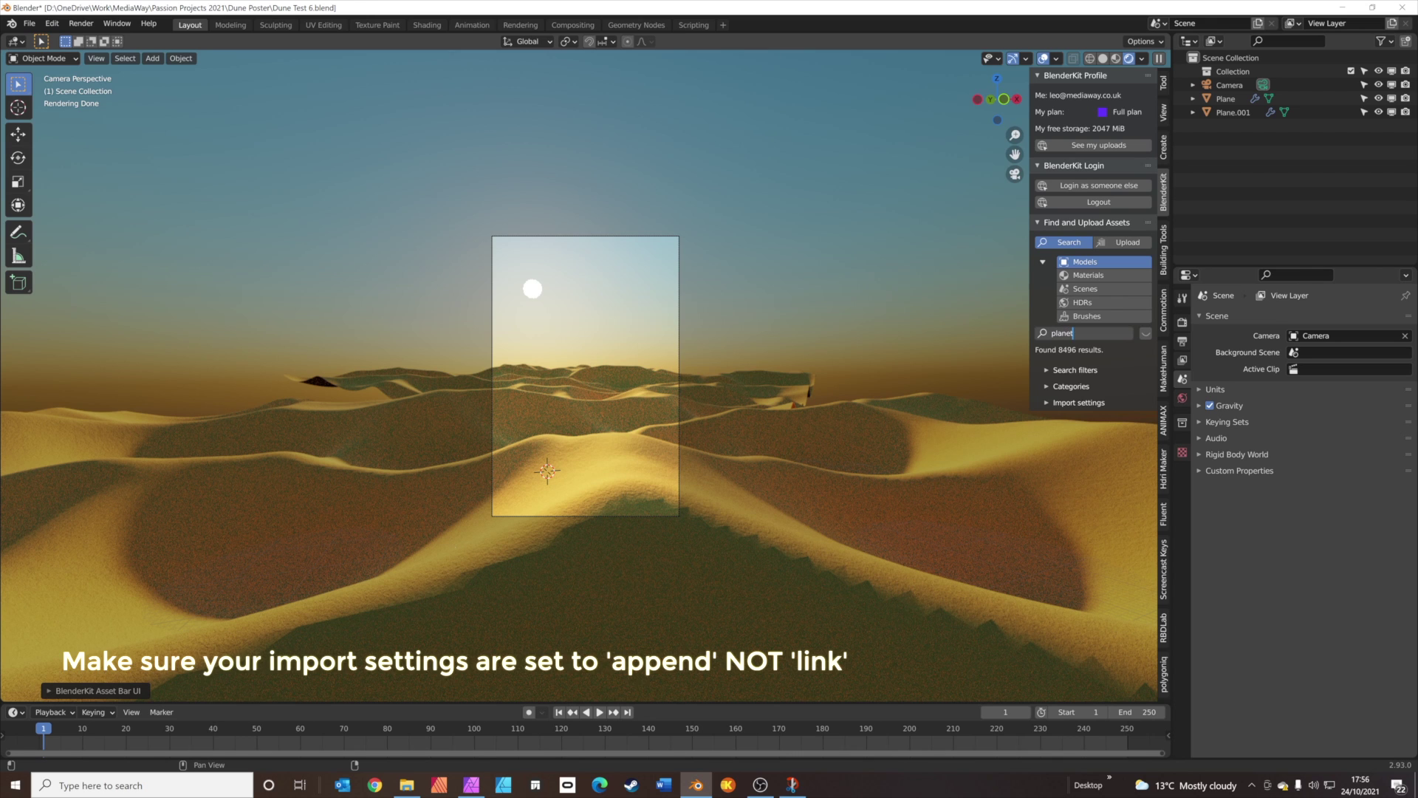
key(Return)
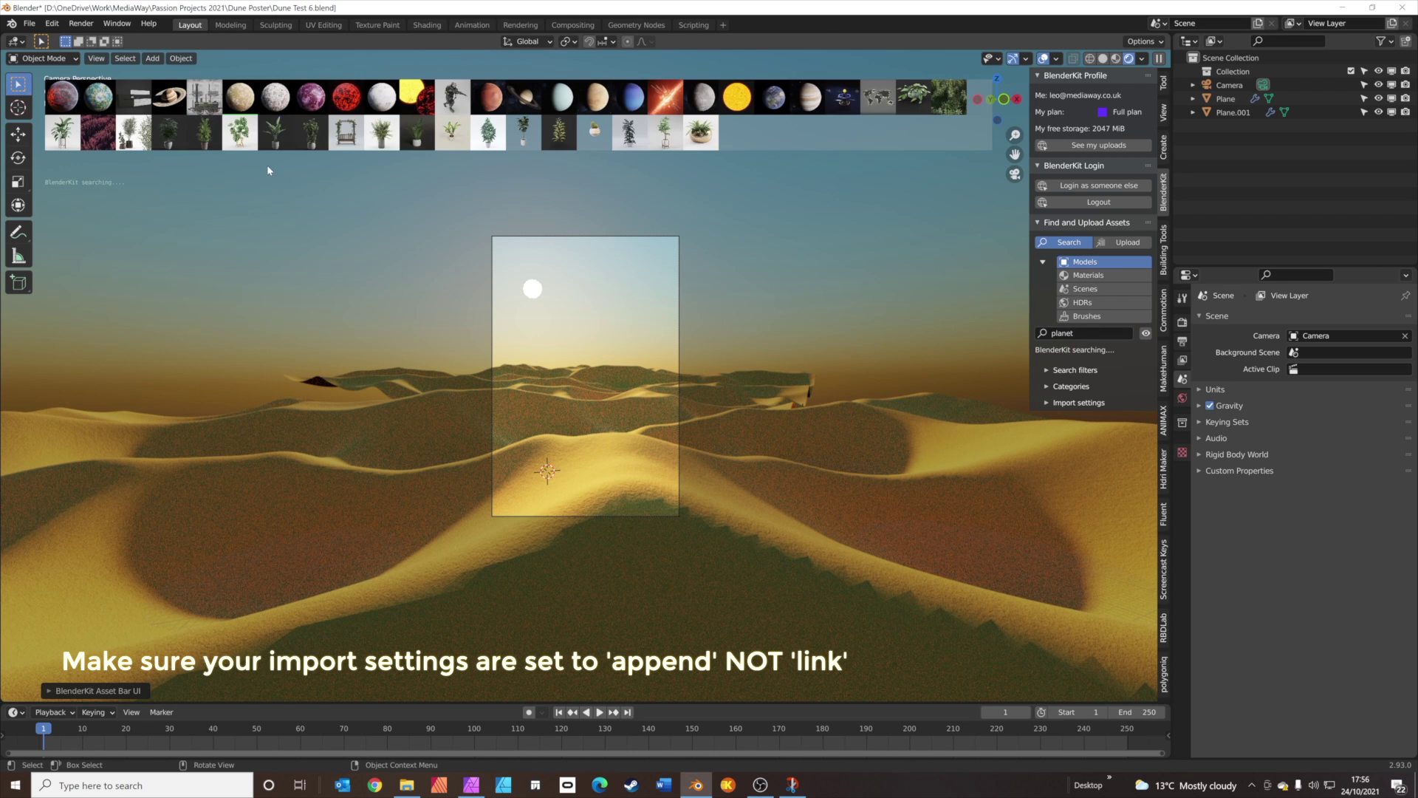
mouse_move(252, 106)
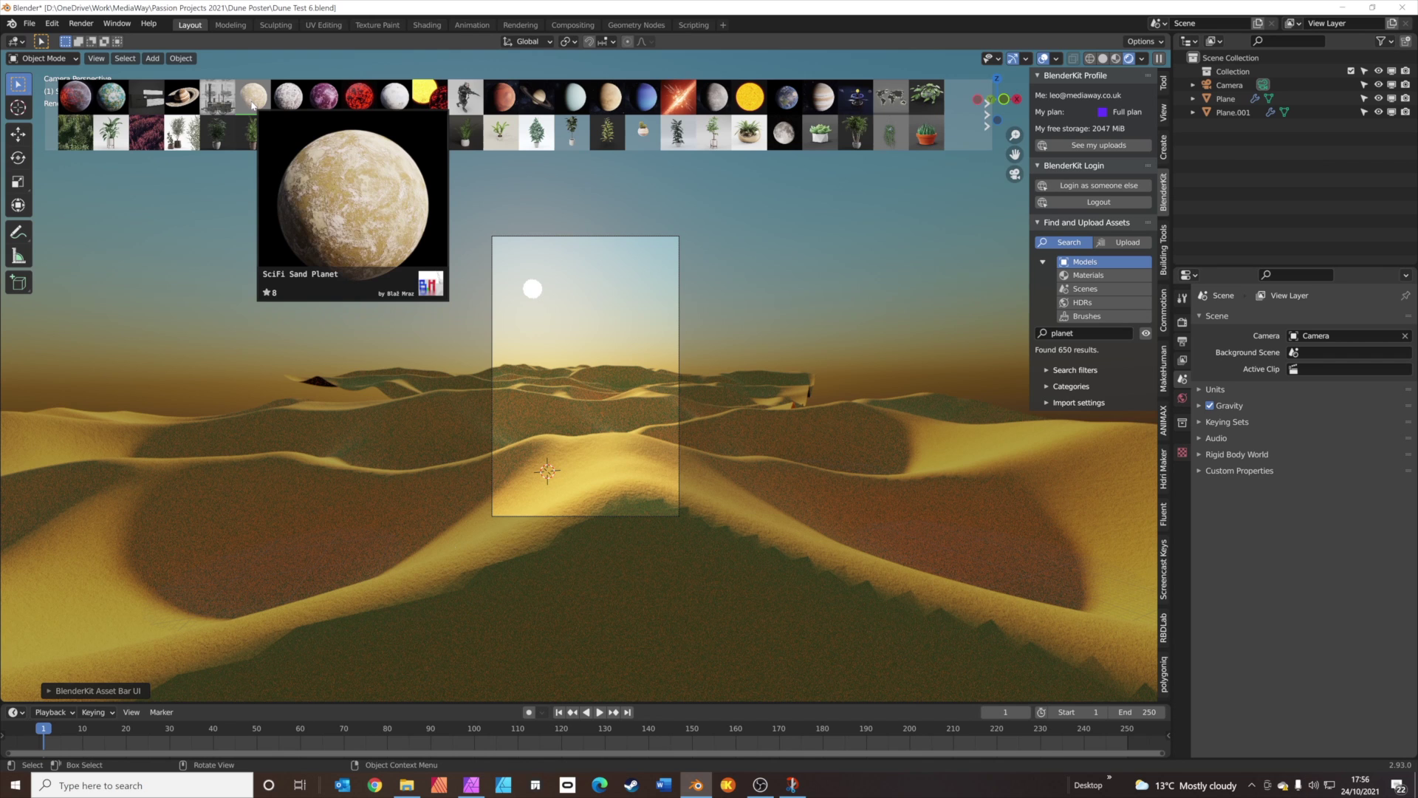
drag(252, 106, 615, 274)
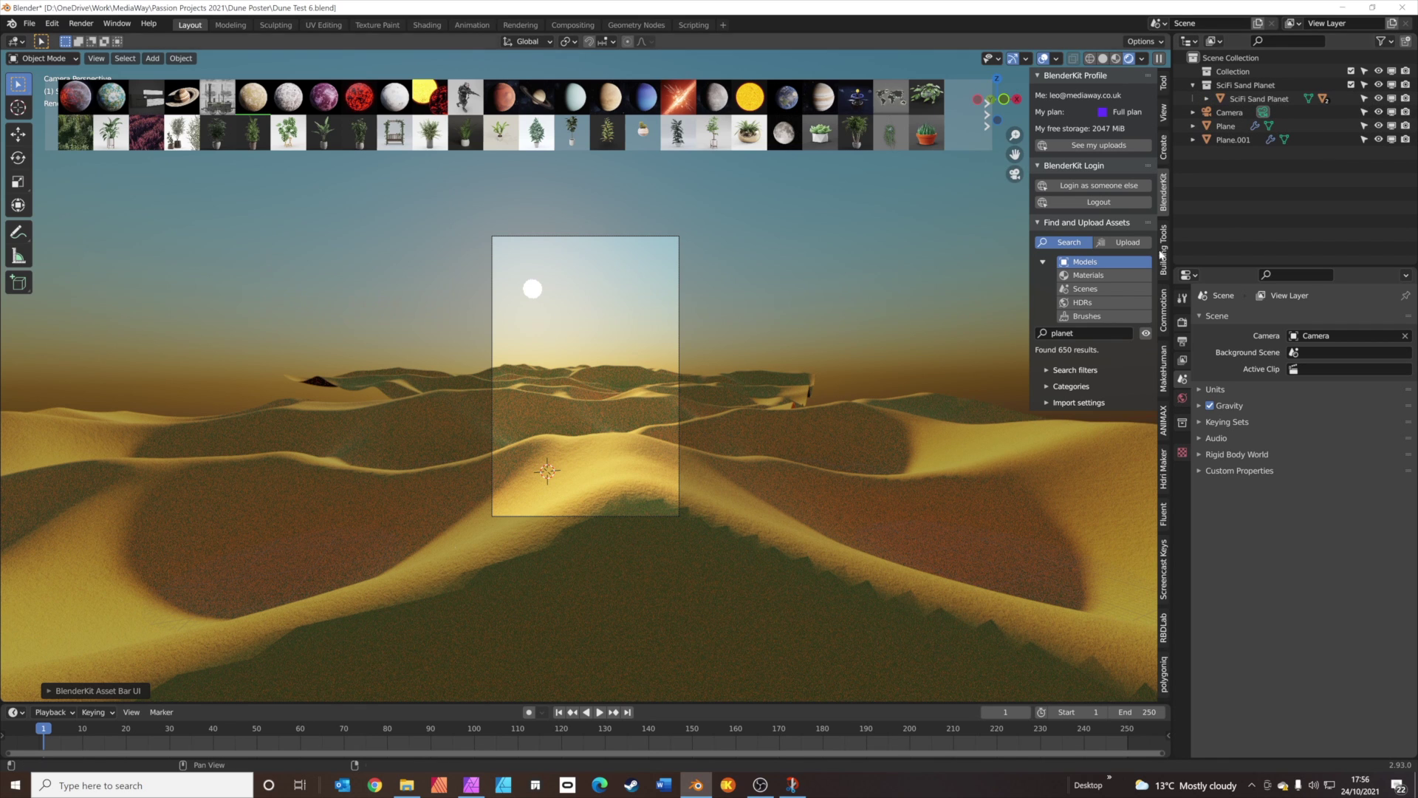
Close the asset bar, select the Camera, and set its Clip End to 5000 m.
click(1145, 333)
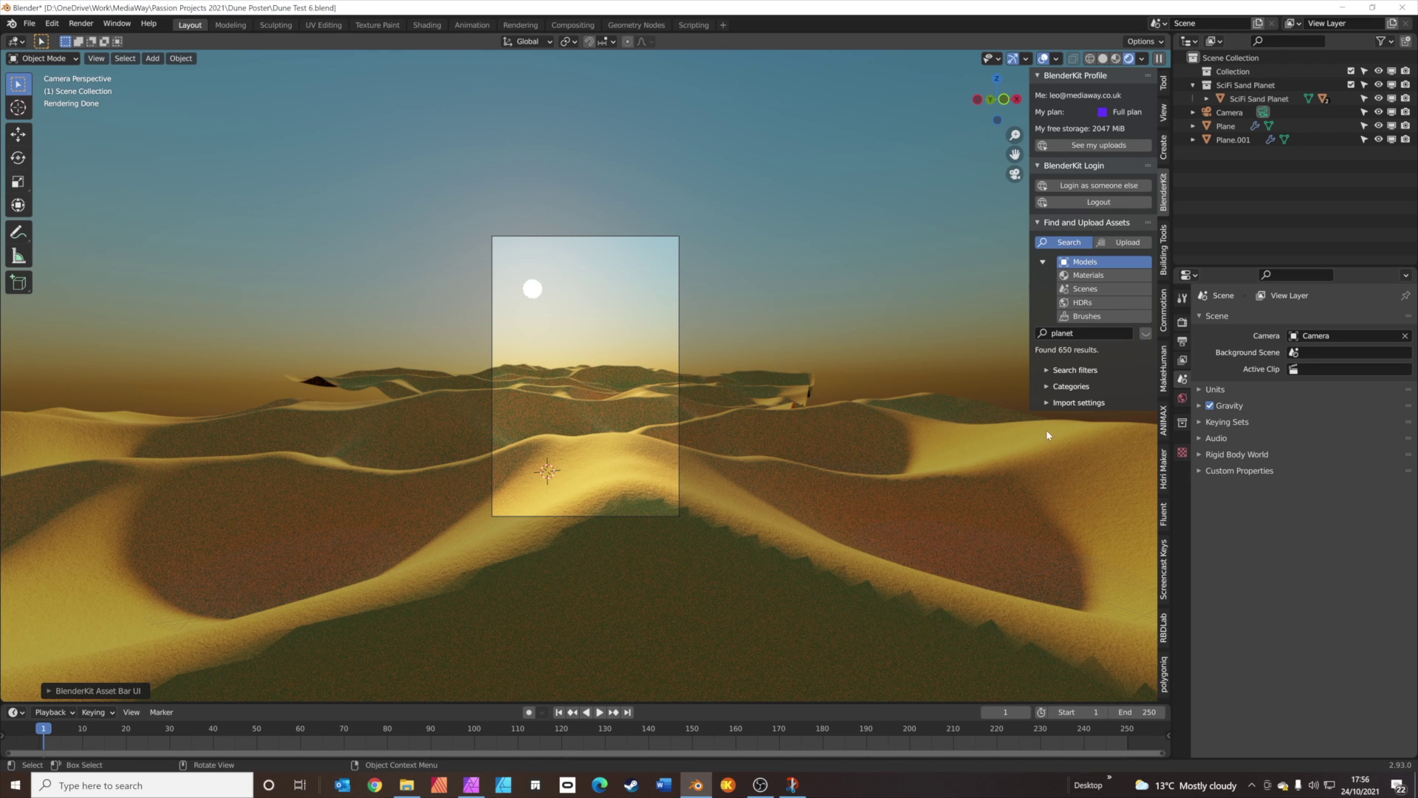
click(1220, 112)
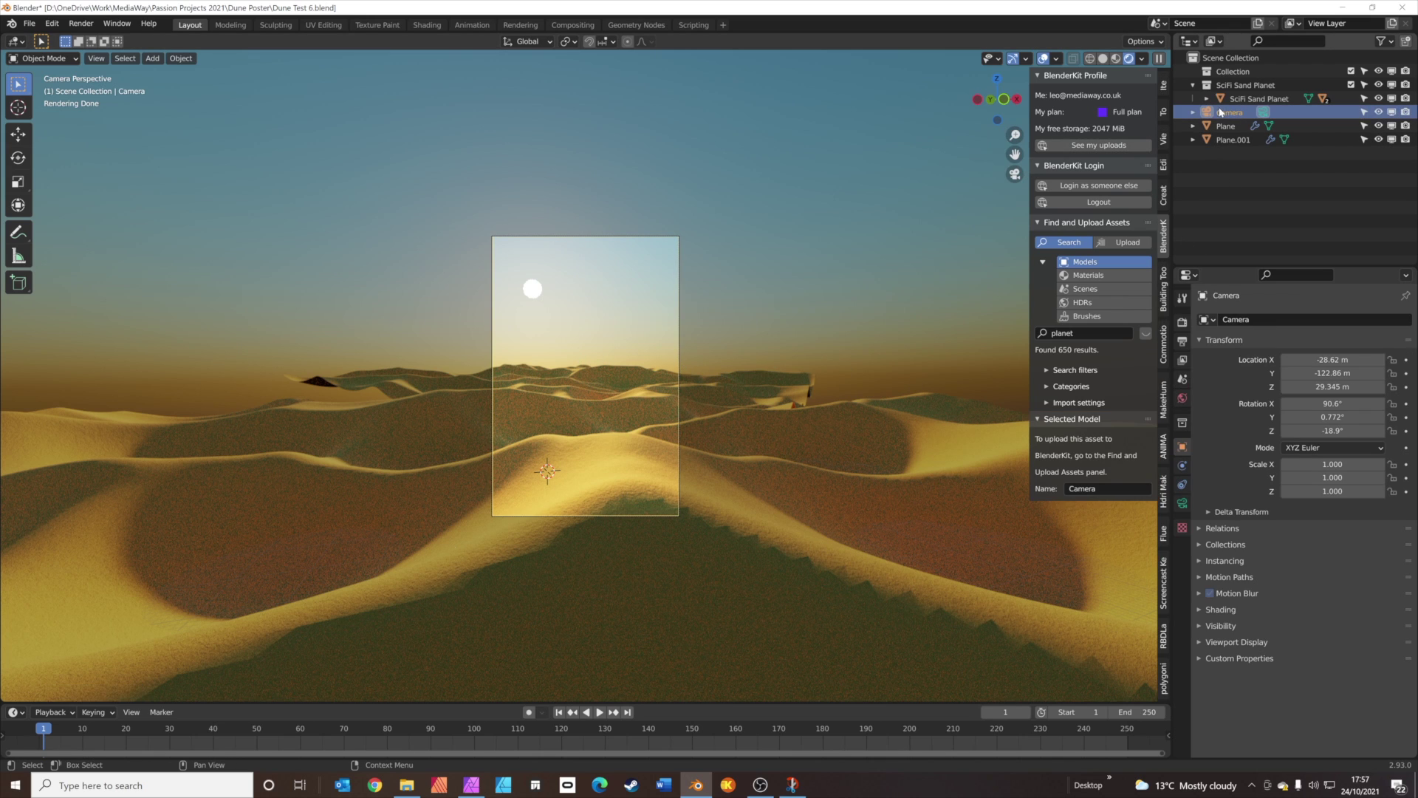
click(1182, 503)
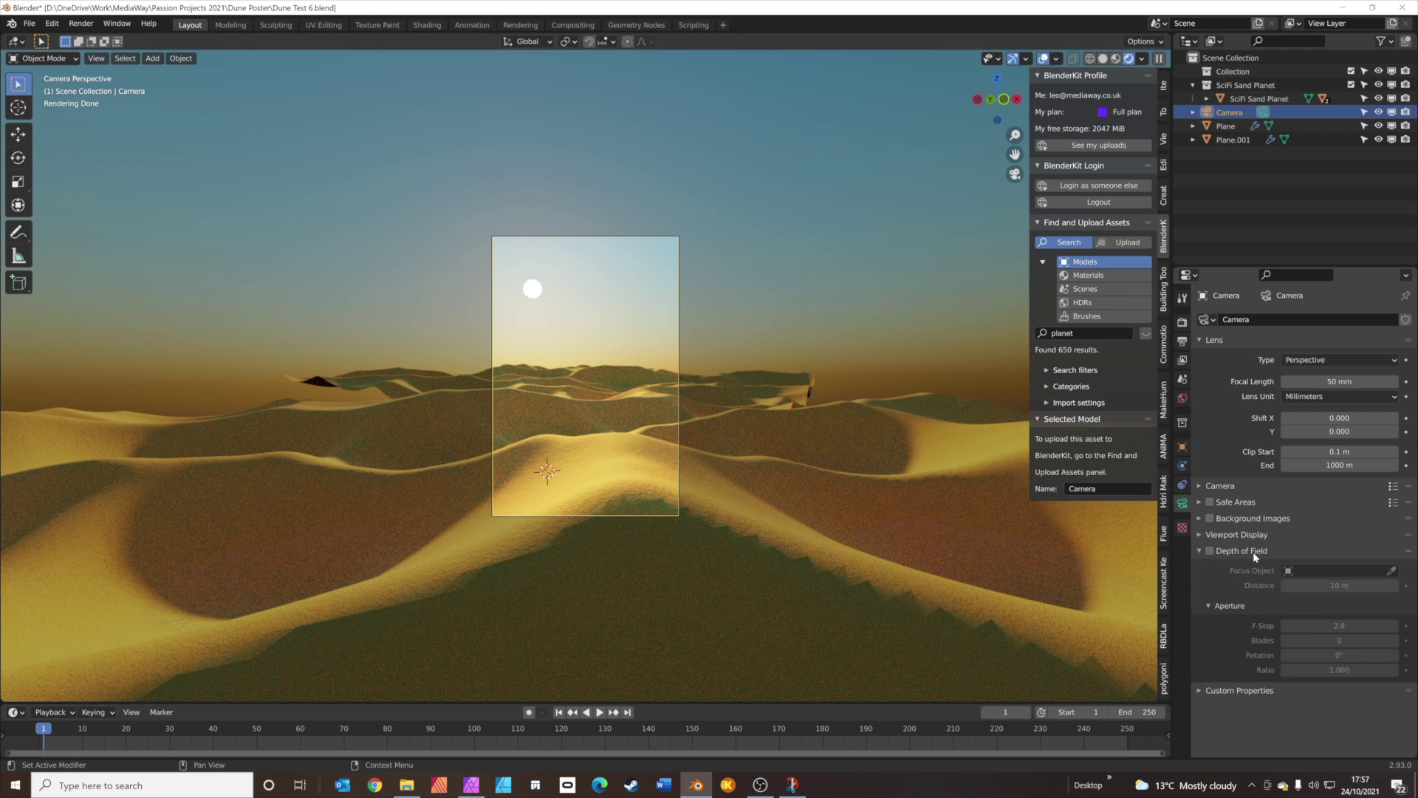
click(1300, 465)
text(5000)
key(Return)
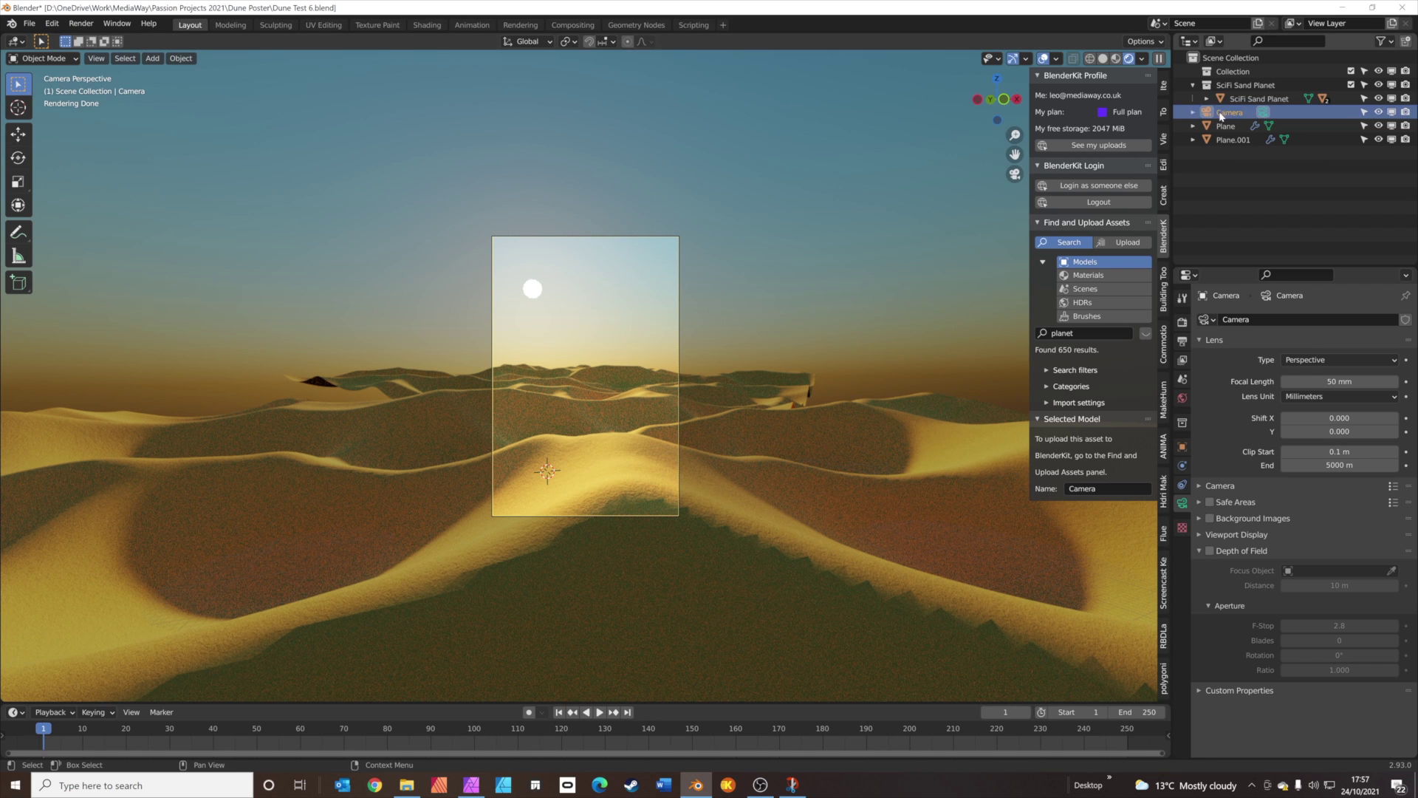
Select the SciFi Sand Planet with its hierarchy and scale it up 50 times.
click(1241, 99)
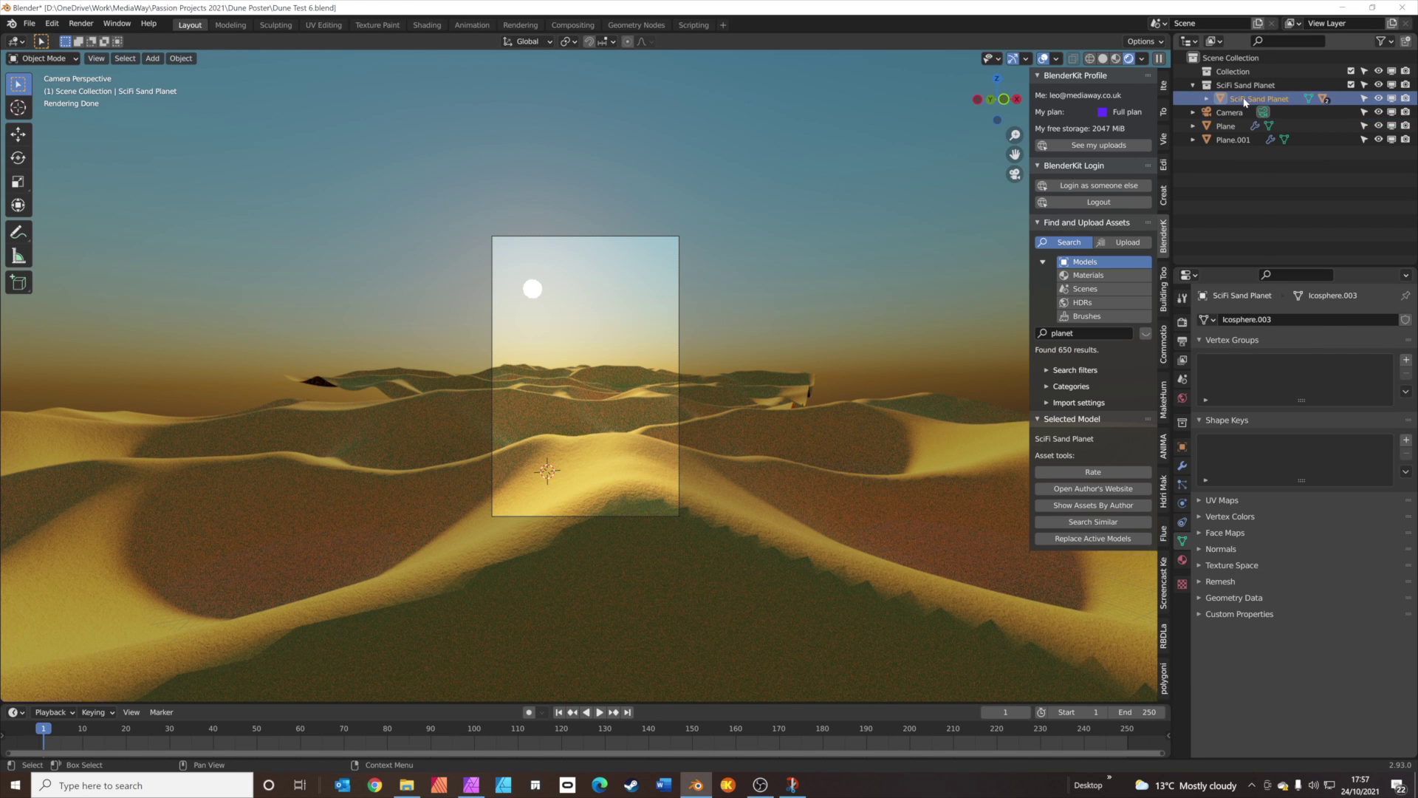
right_click(1246, 102)
click(1211, 130)
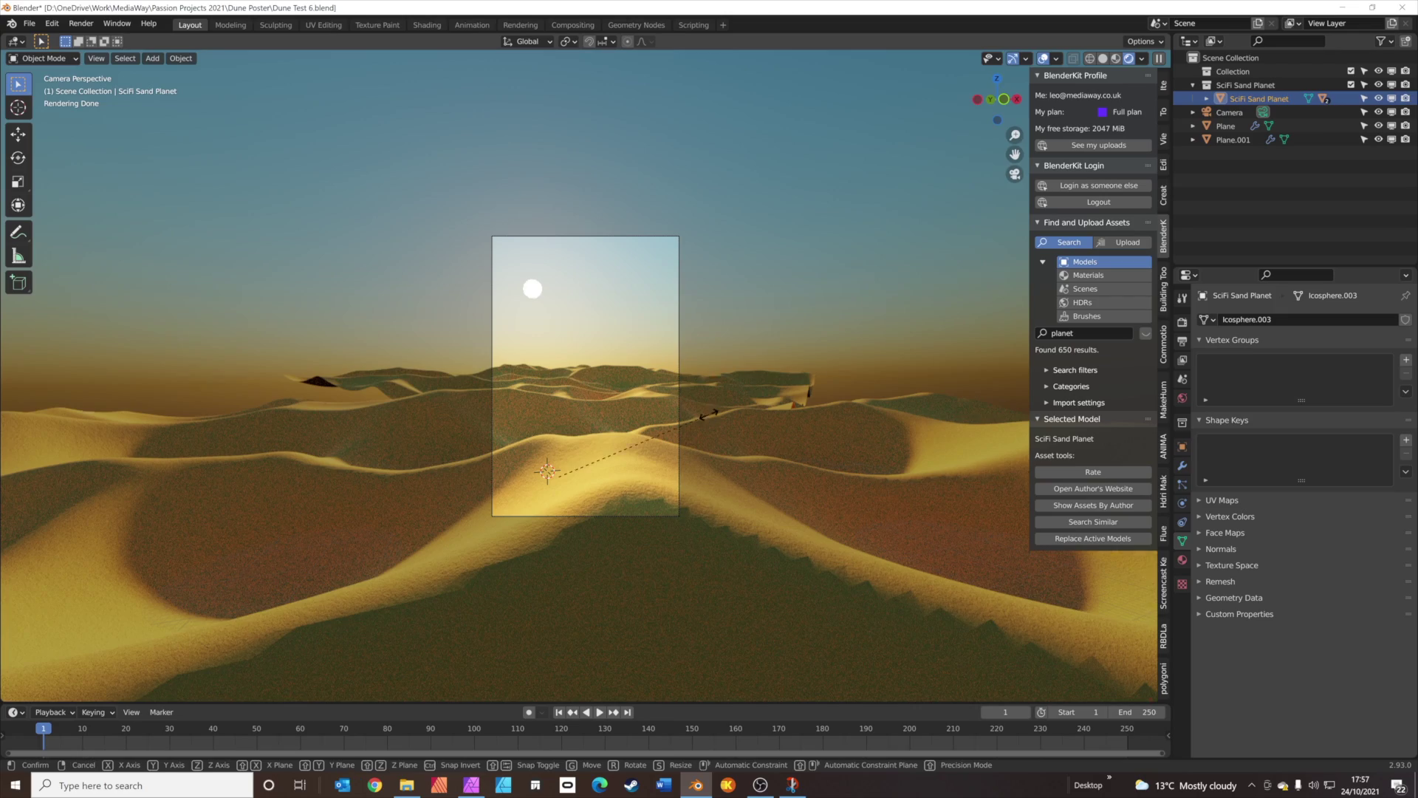
text(s50)
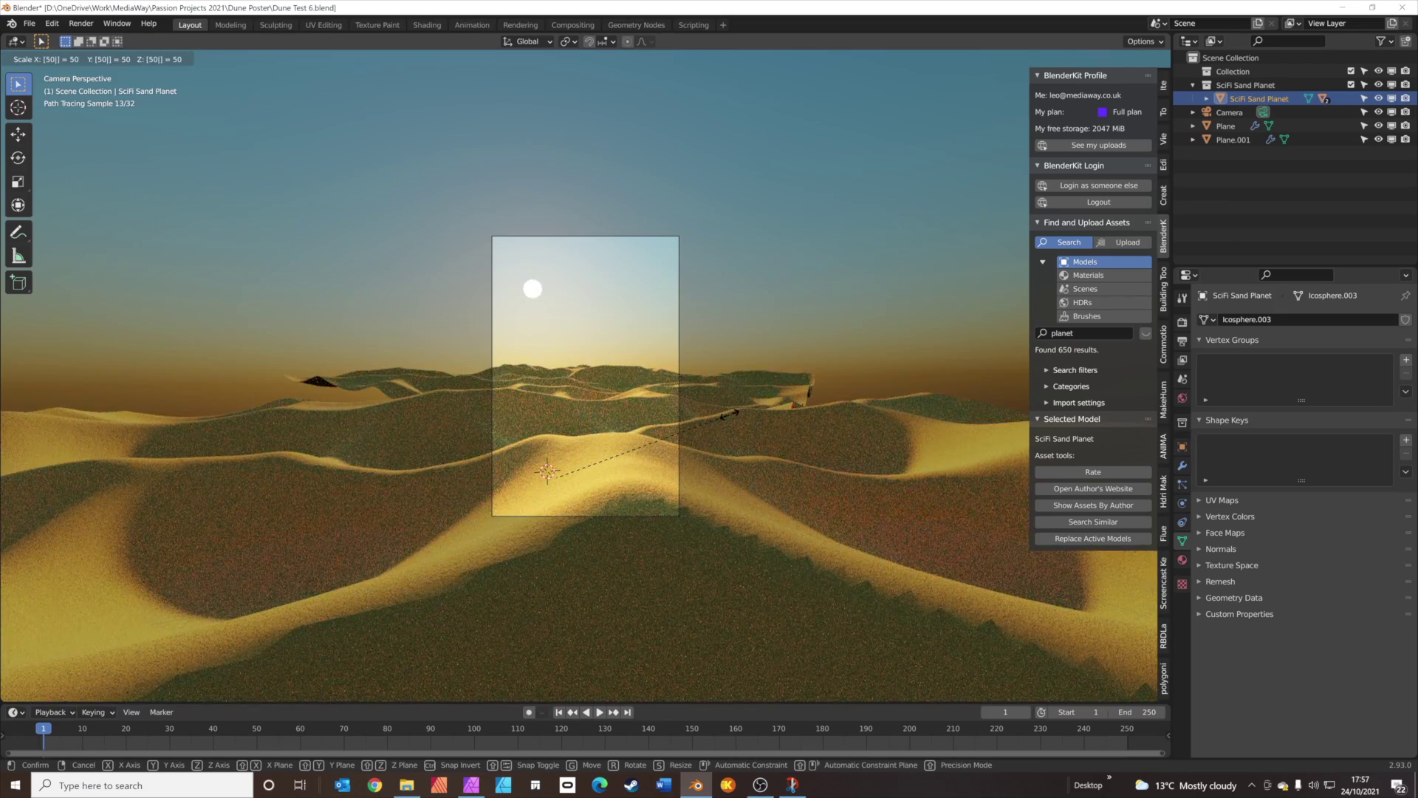
key(Return)
In top view, move the planet to the terrain's top-right and enlarge it further.
middle_drag(333, 582, 720, 565)
scroll(412, 546, down, 3)
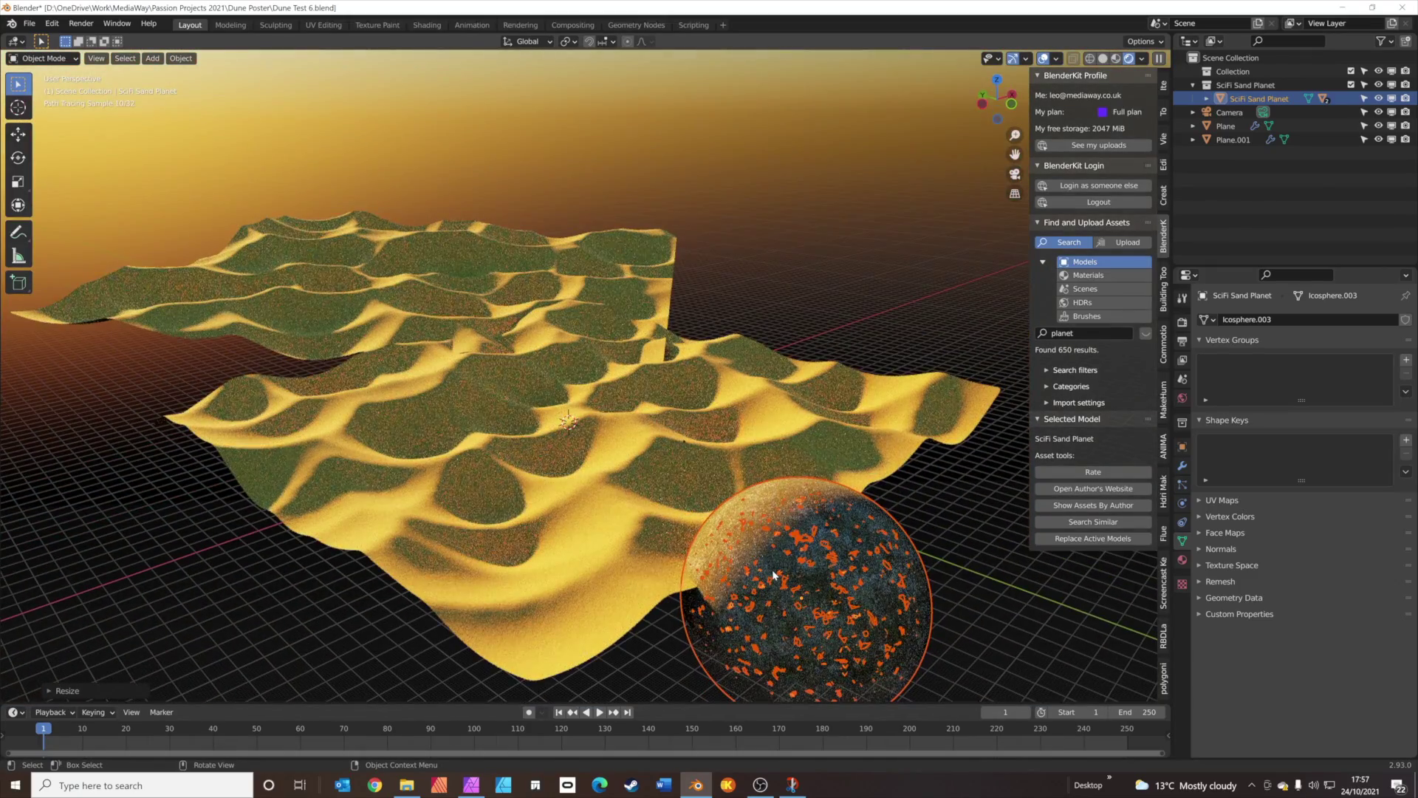
key(KP_7)
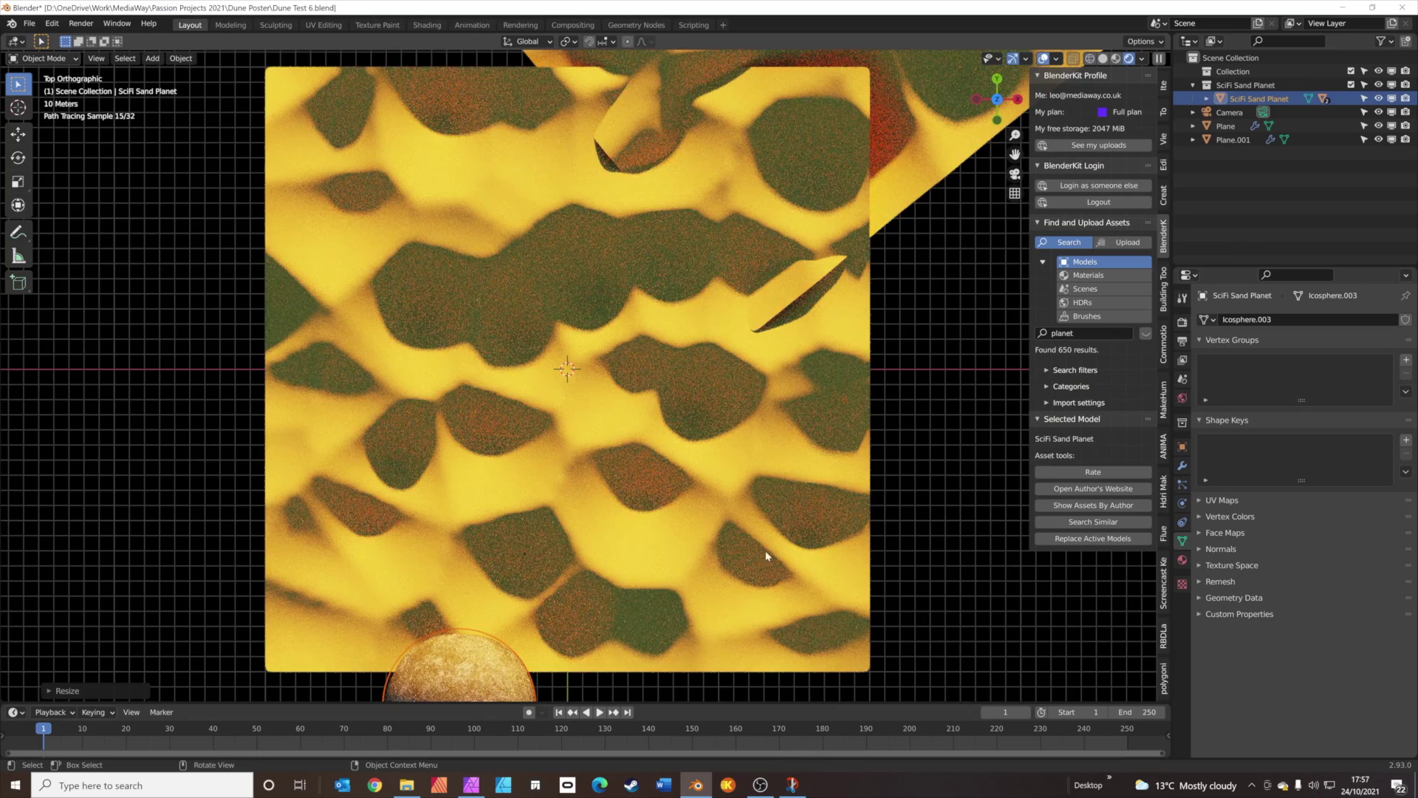
scroll(739, 539, down, 3)
scroll(645, 520, down, 1)
shift+middle_drag(645, 520, 585, 624)
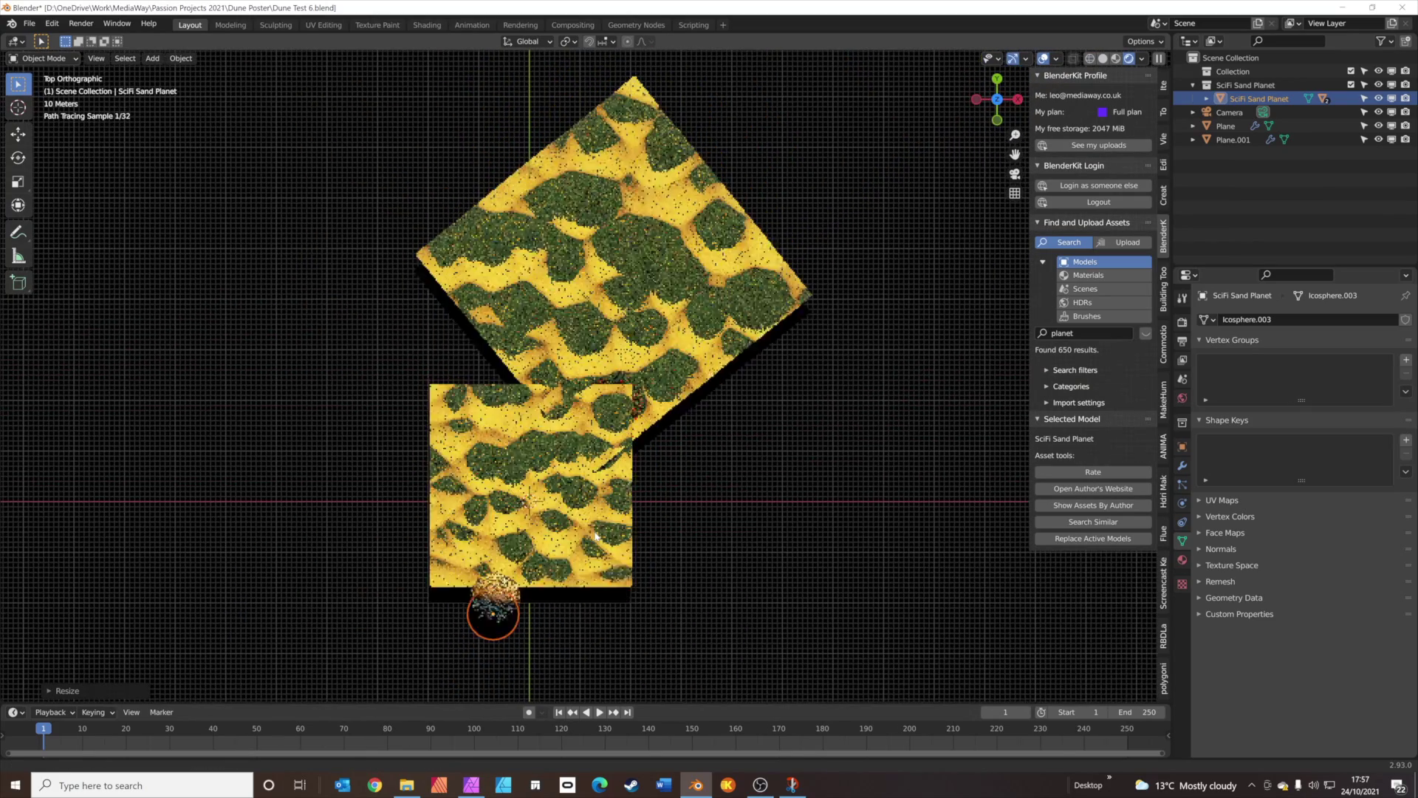
key(g)
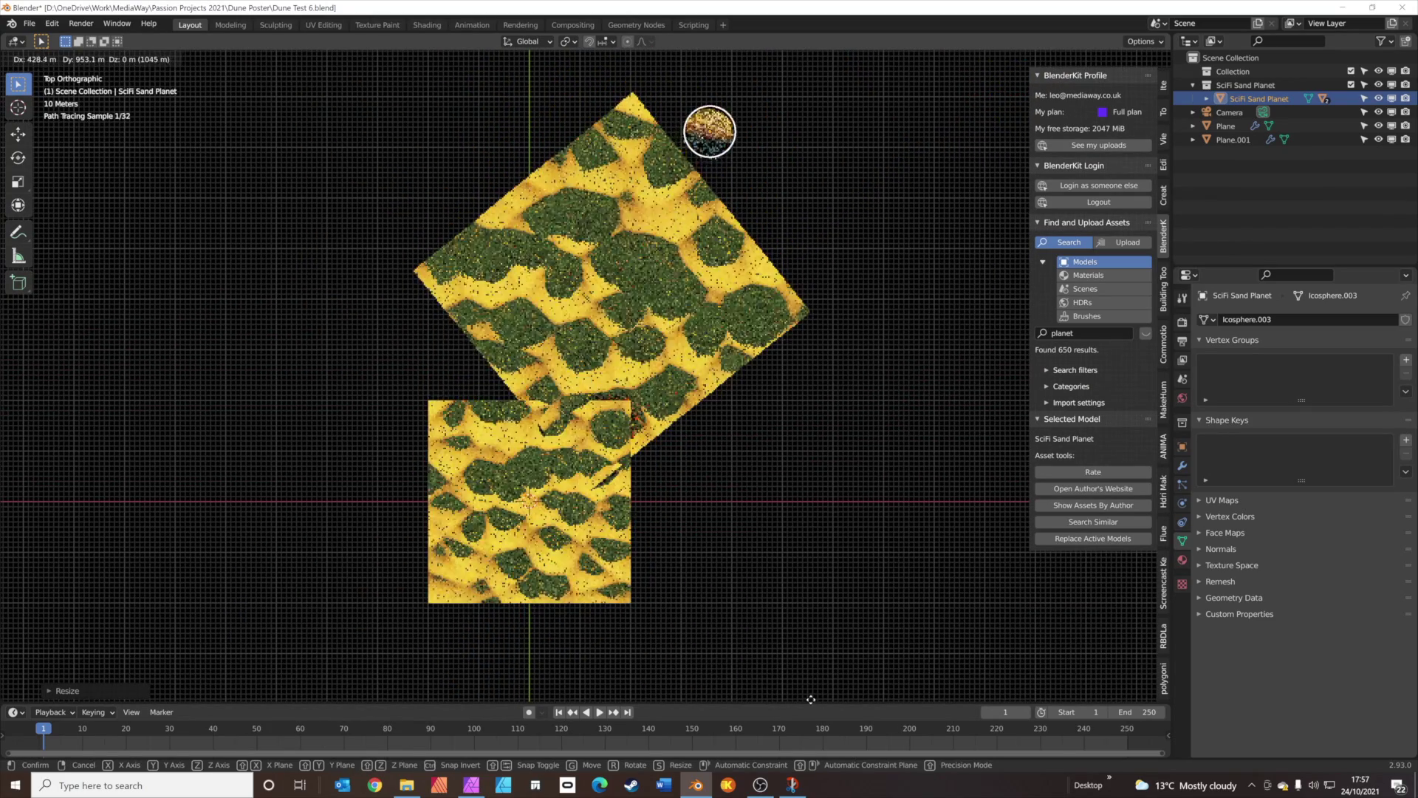
click(816, 349)
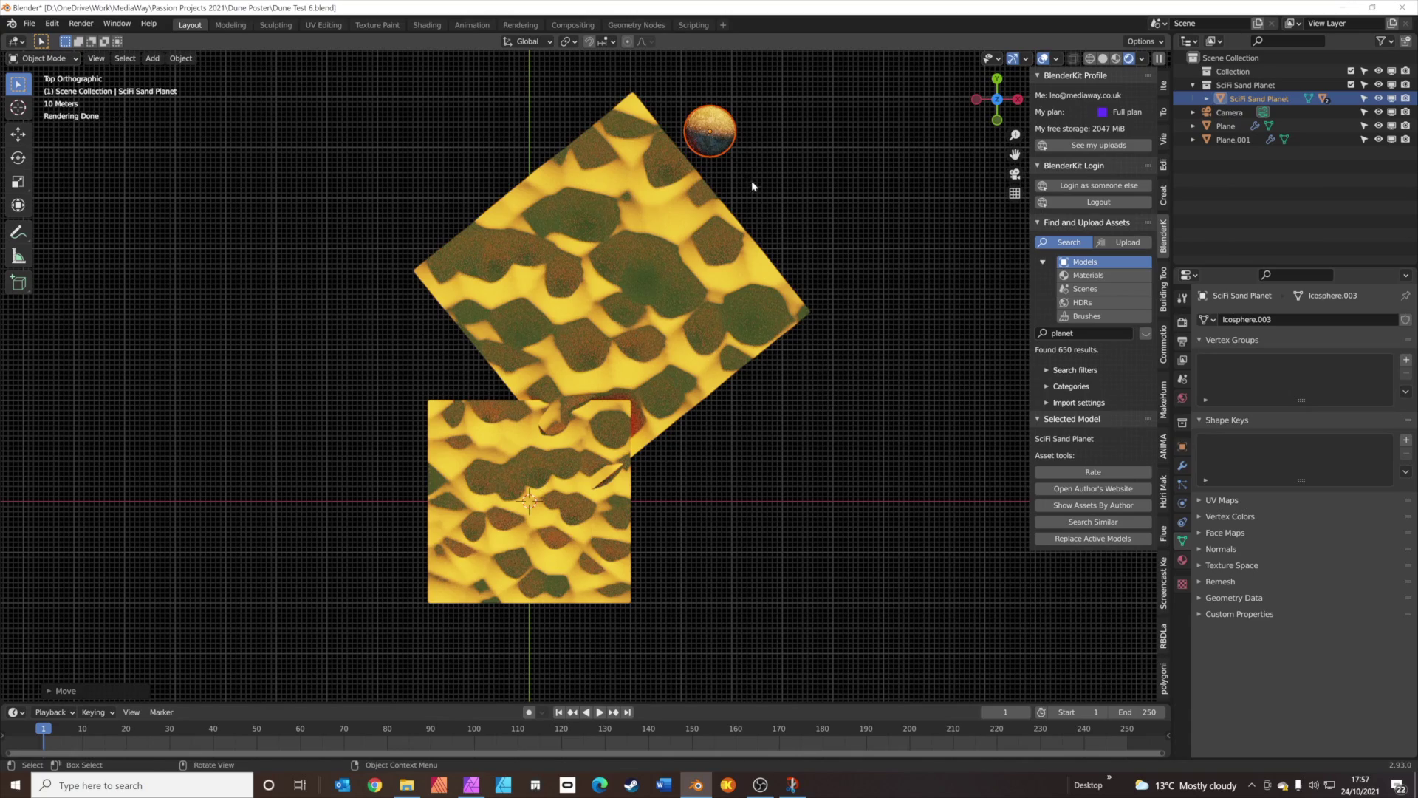
key(s)
click(910, 265)
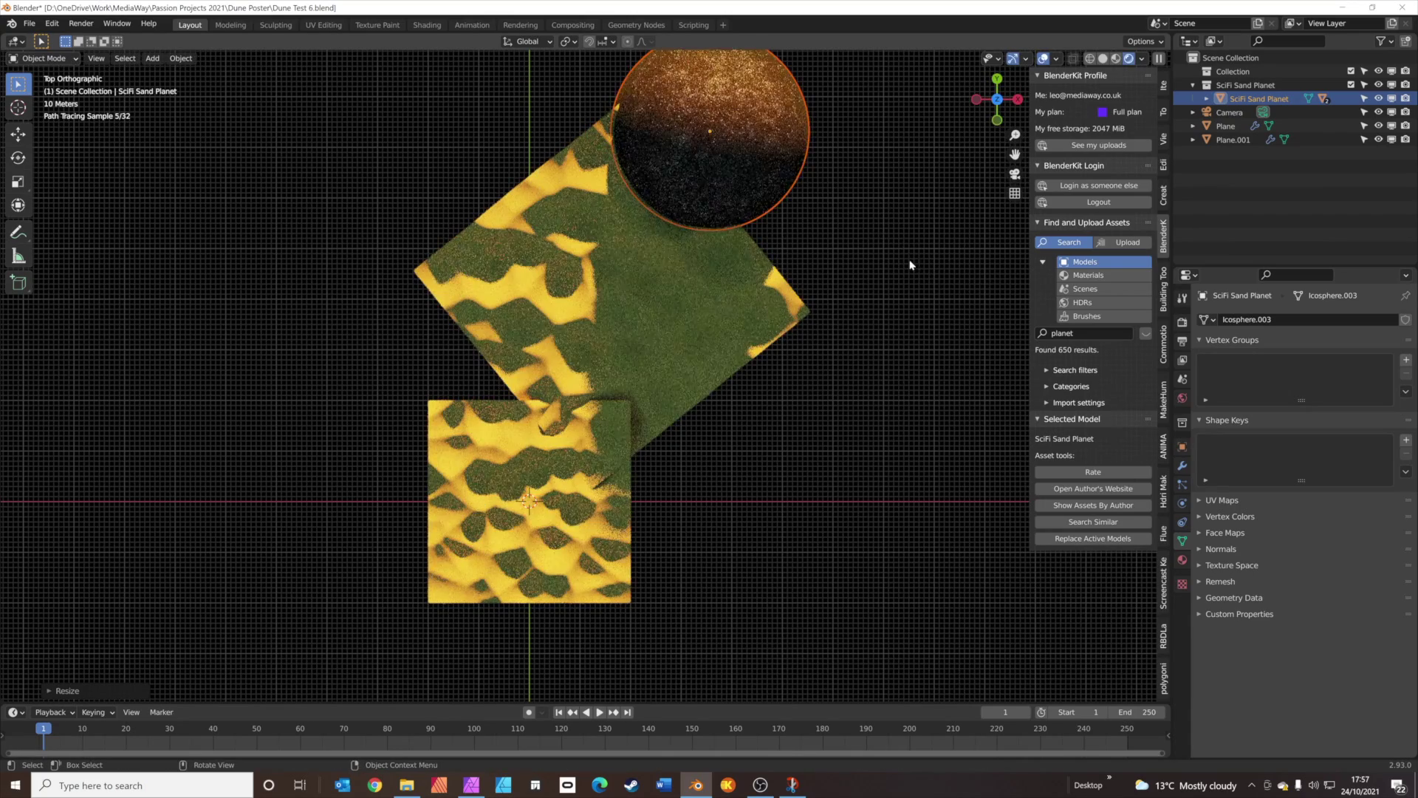
Delete the planet's atmosphere and cloud shells.
click(760, 174)
click(782, 175)
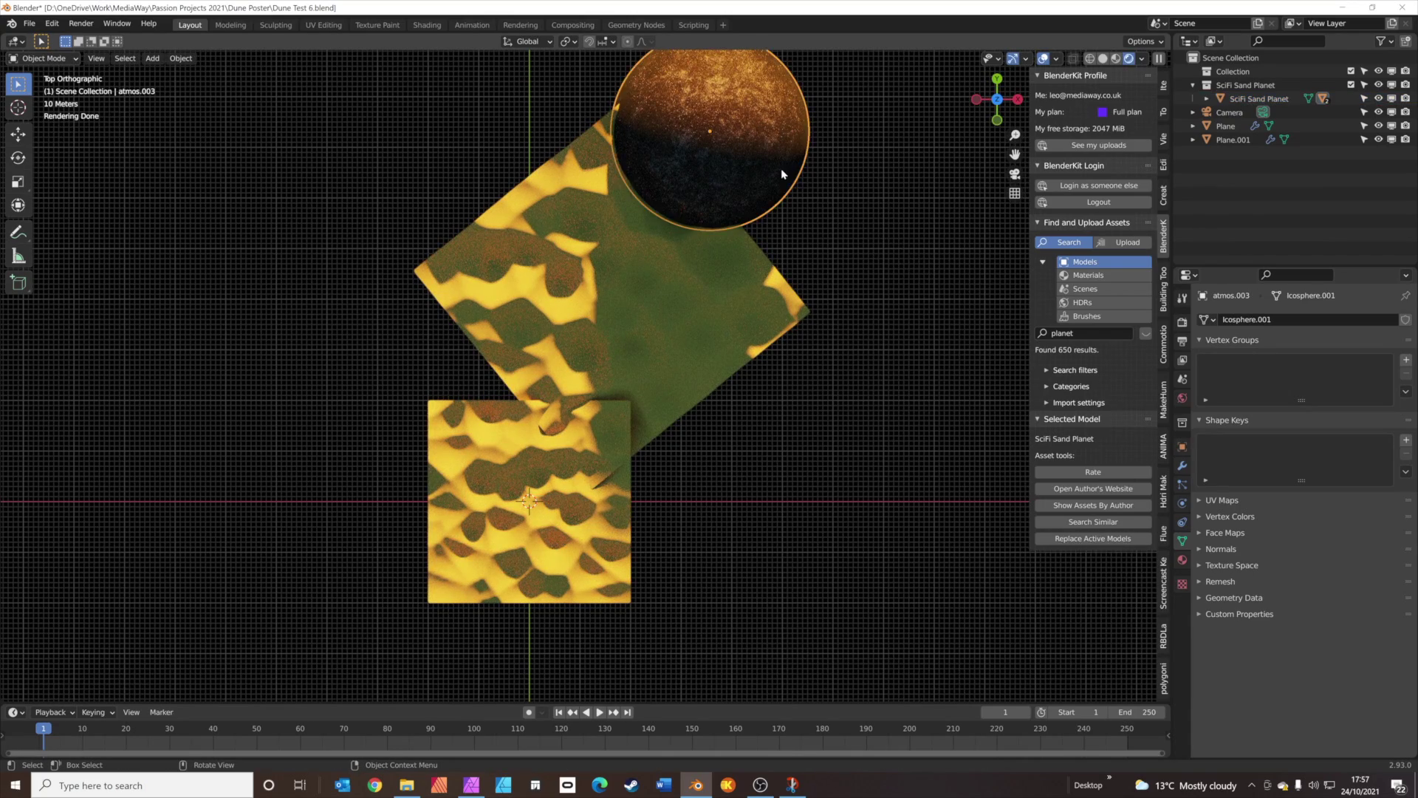
click(863, 230)
click(752, 173)
key(x)
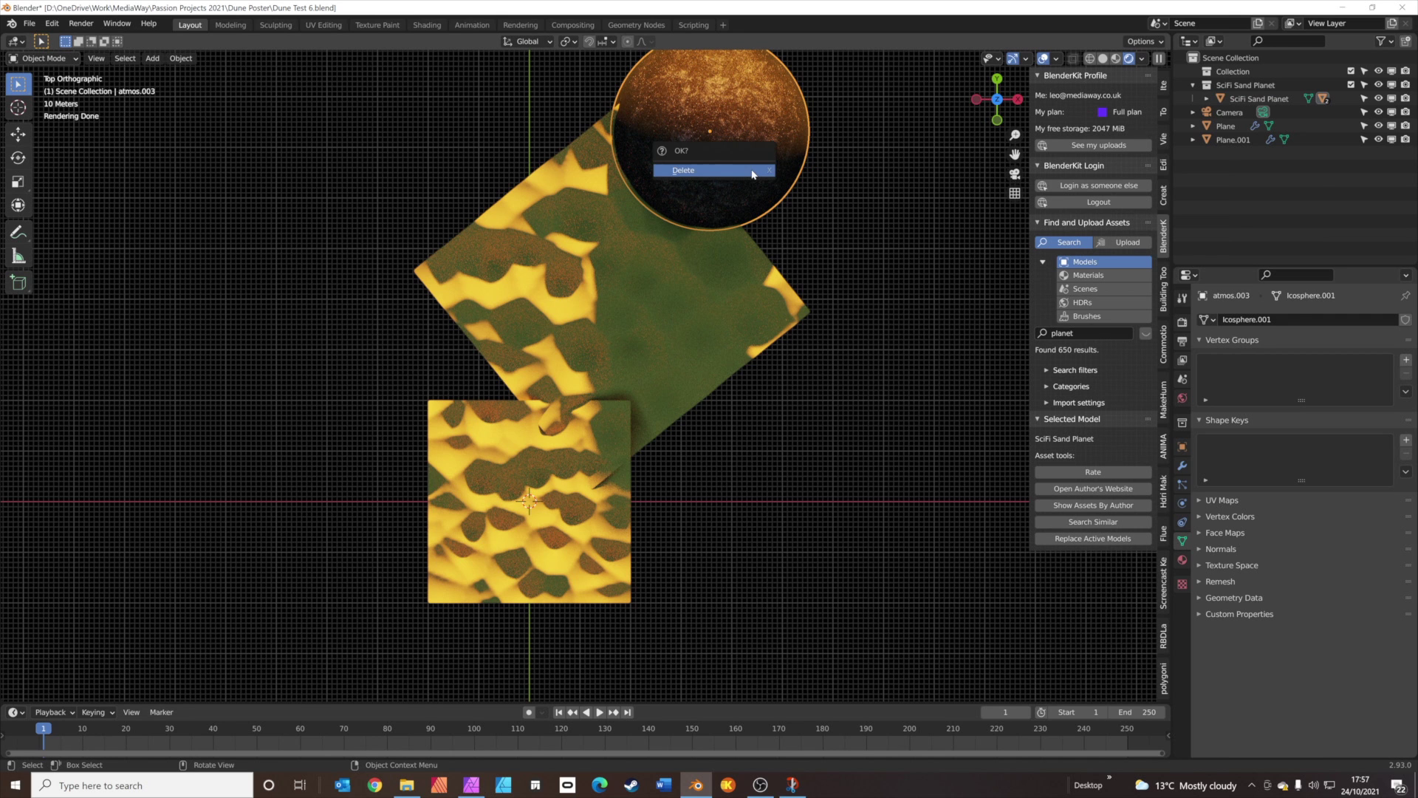
click(753, 171)
key(x)
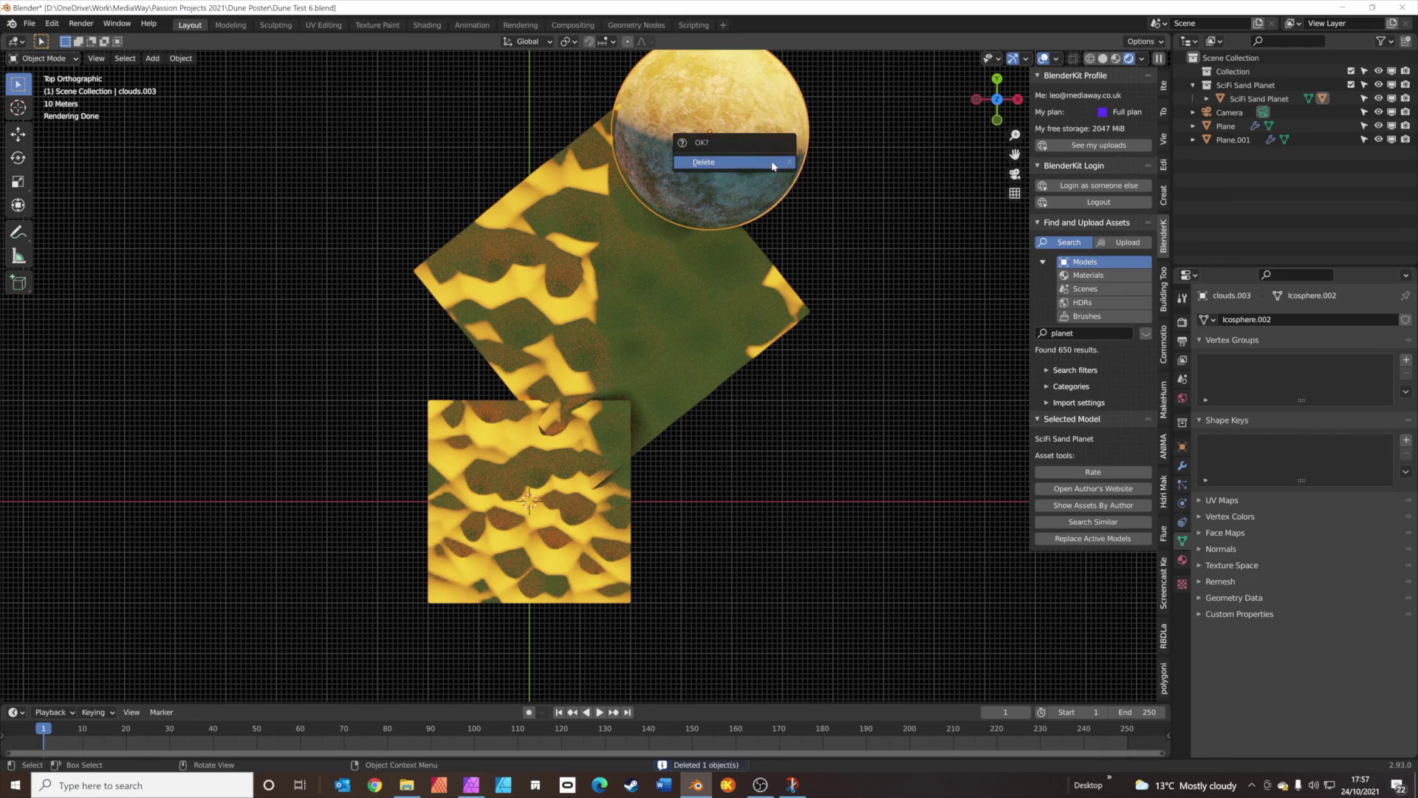
click(733, 147)
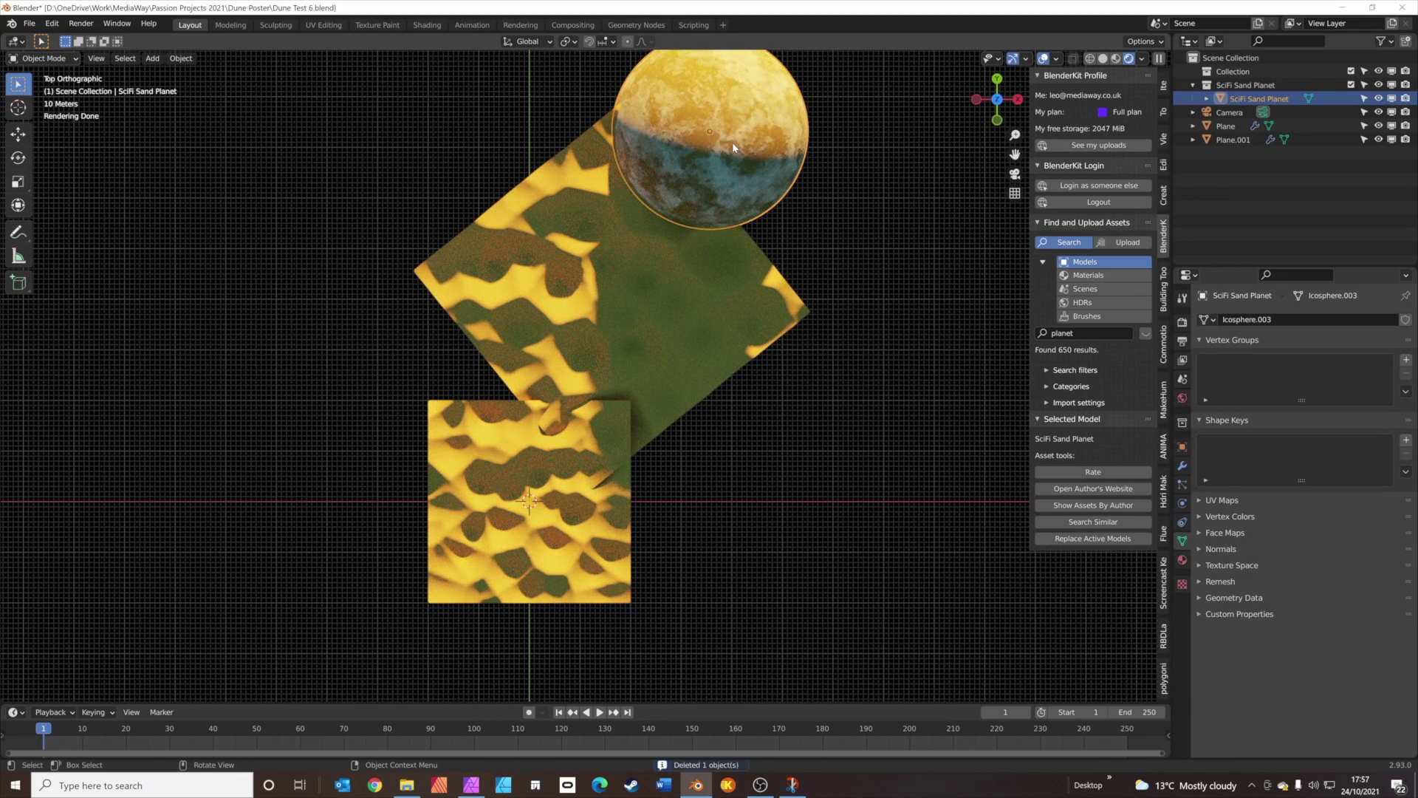
Place the planet large in the camera's sky above the dunes.
drag(733, 147, 823, 159)
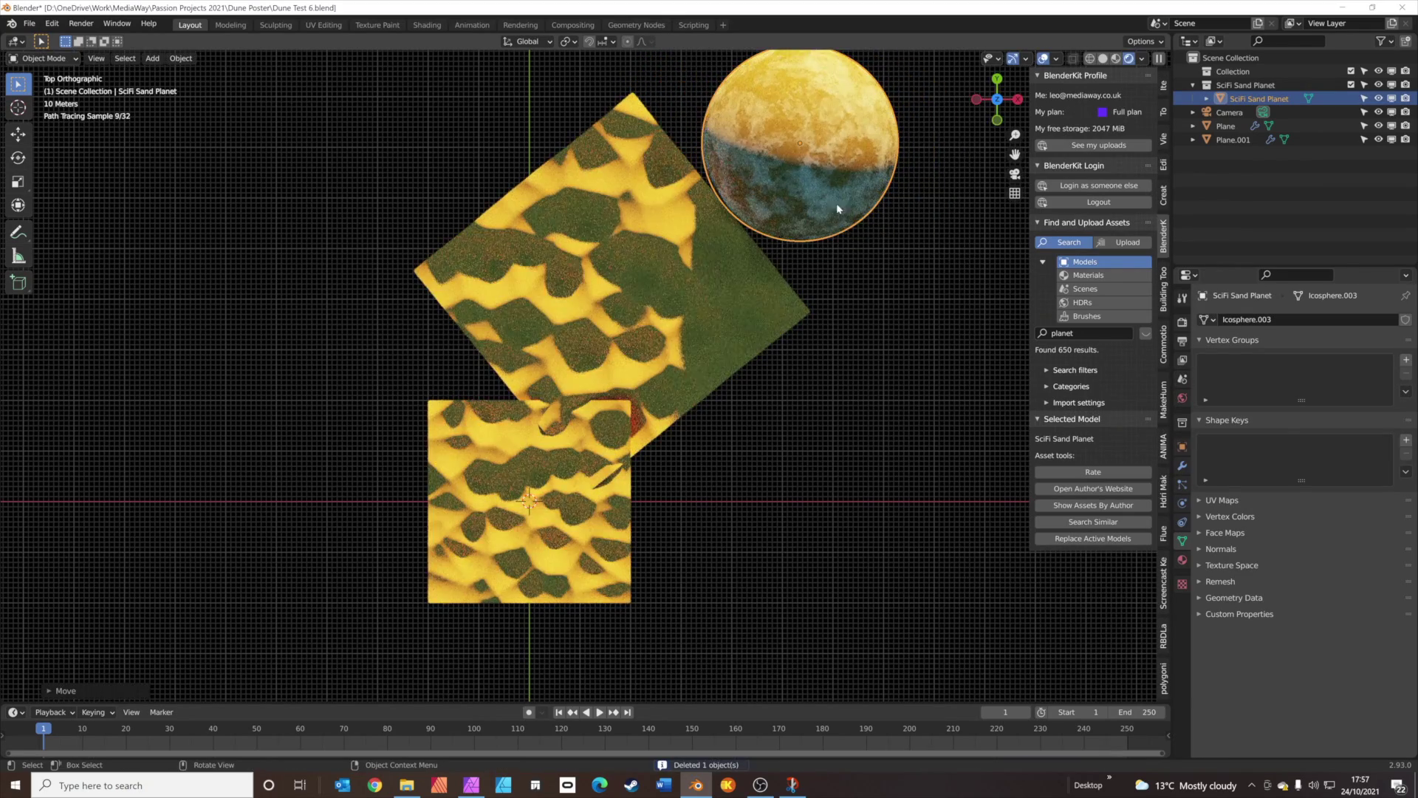
key(KP_0)
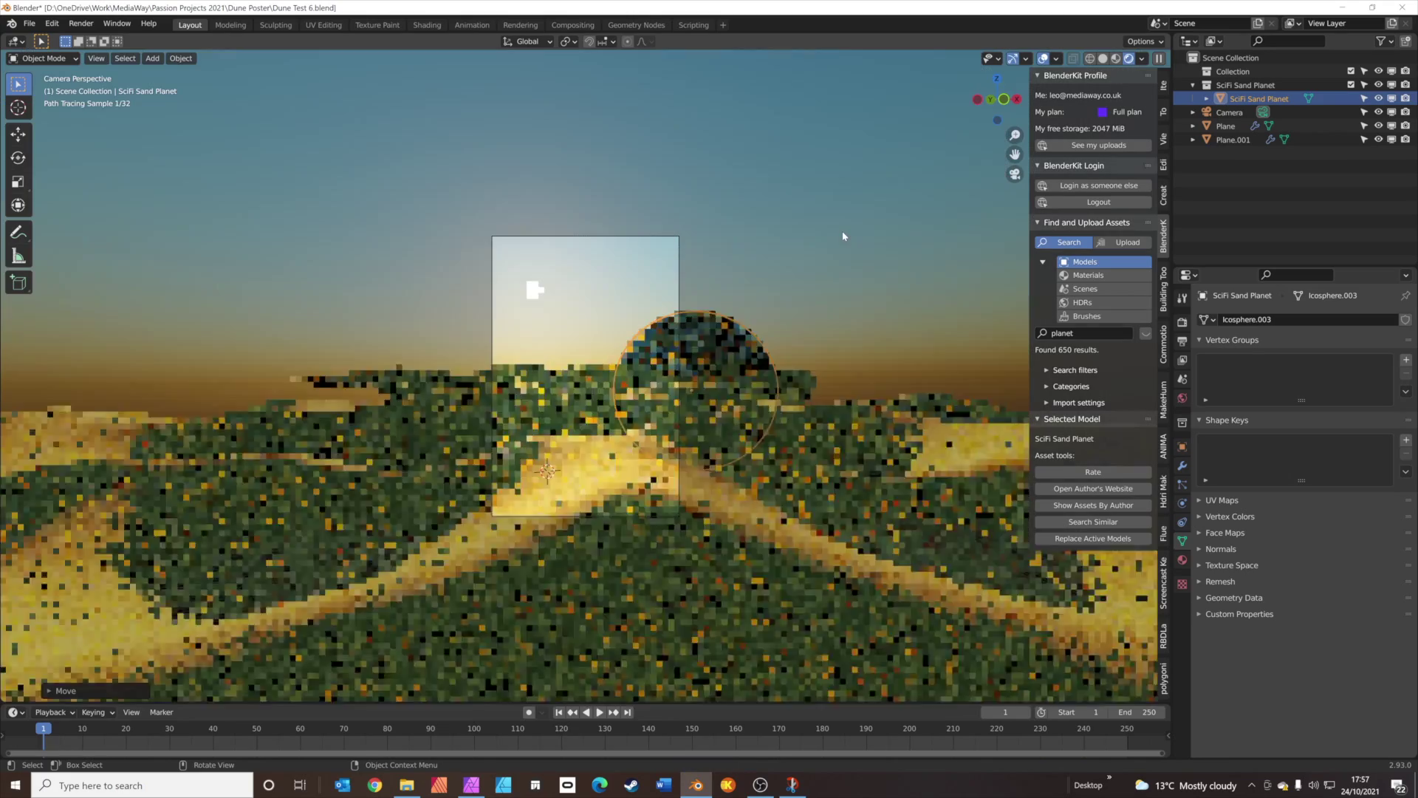
key(g)
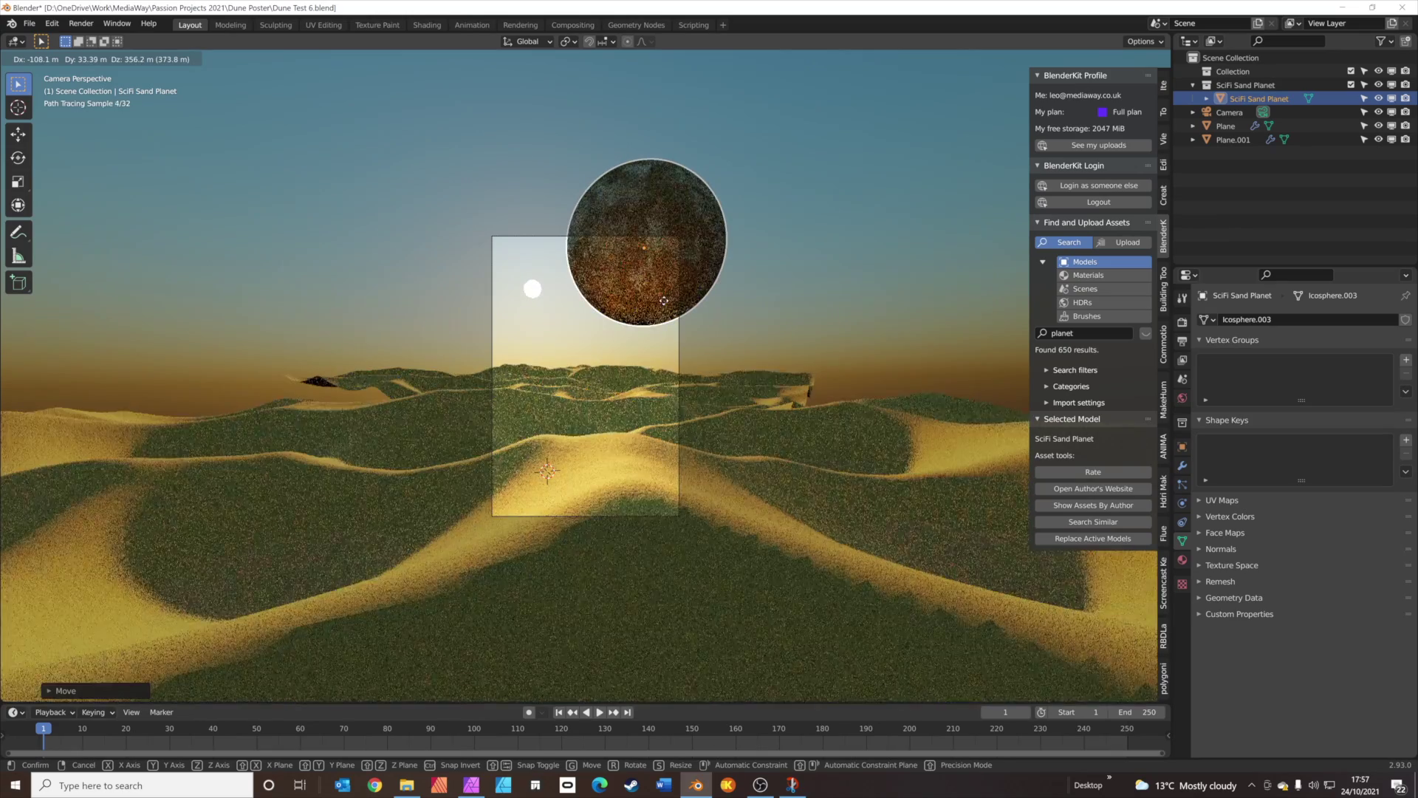
click(664, 300)
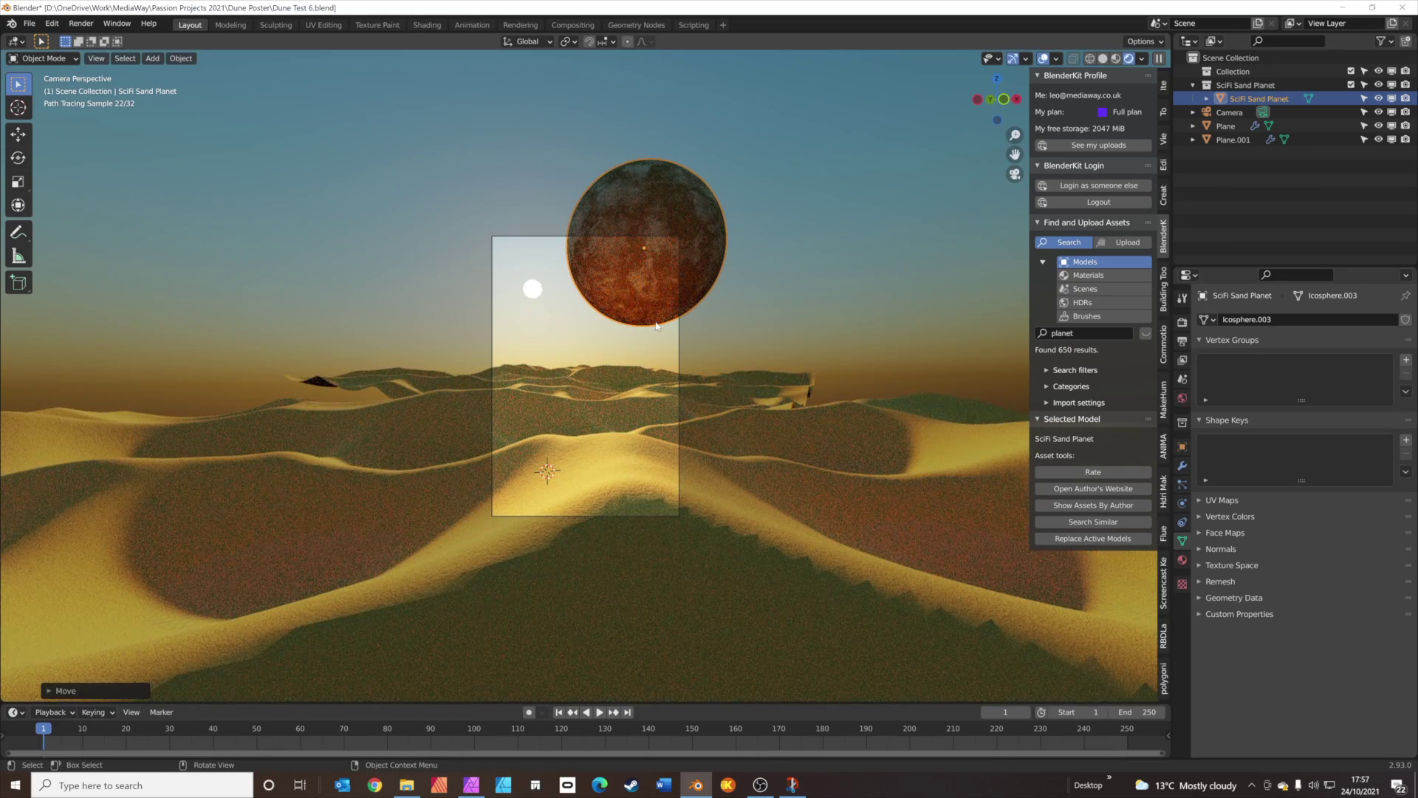
scroll(657, 317, up, 3)
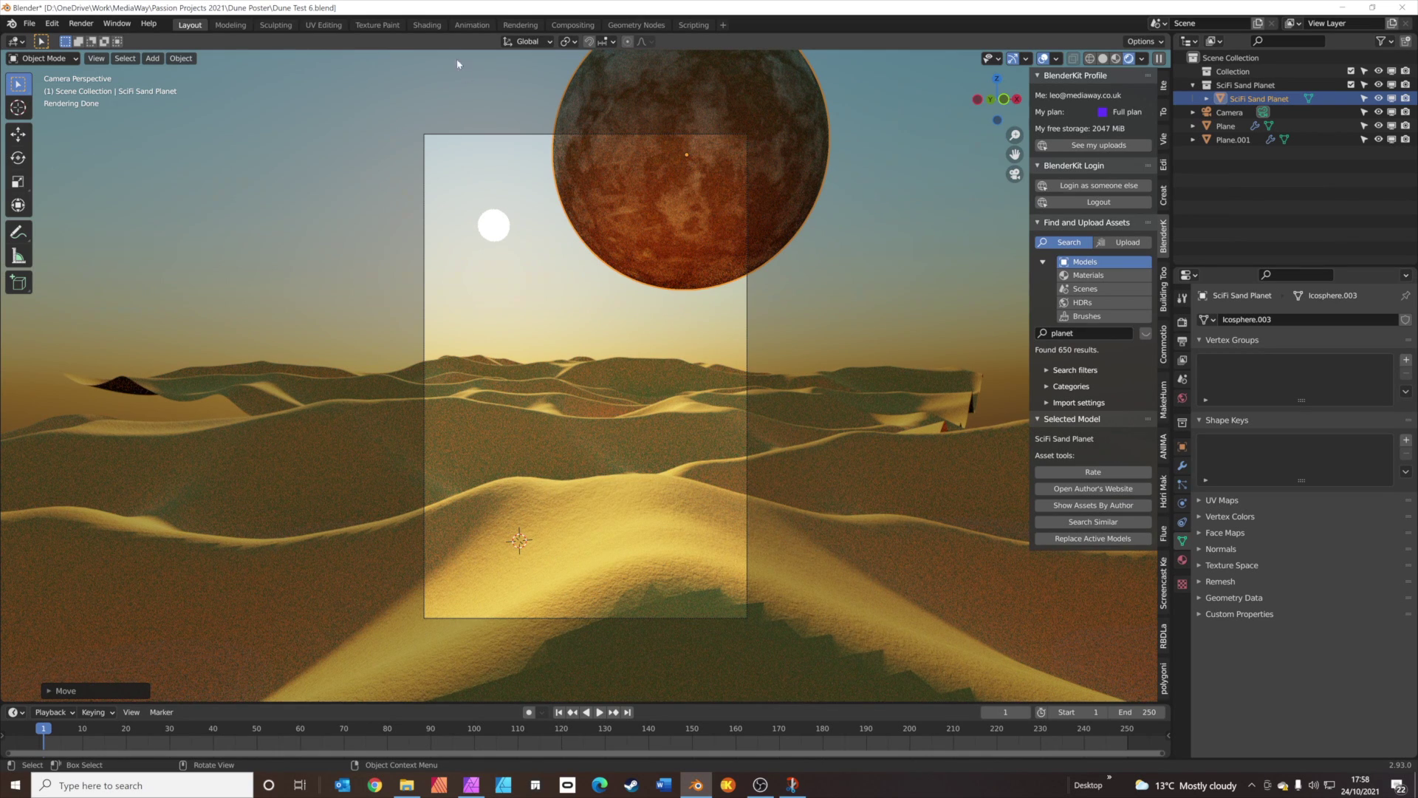
Switch to Shading with rendered preview, framing the planet through the camera.
click(427, 25)
scroll(933, 579, down, 2)
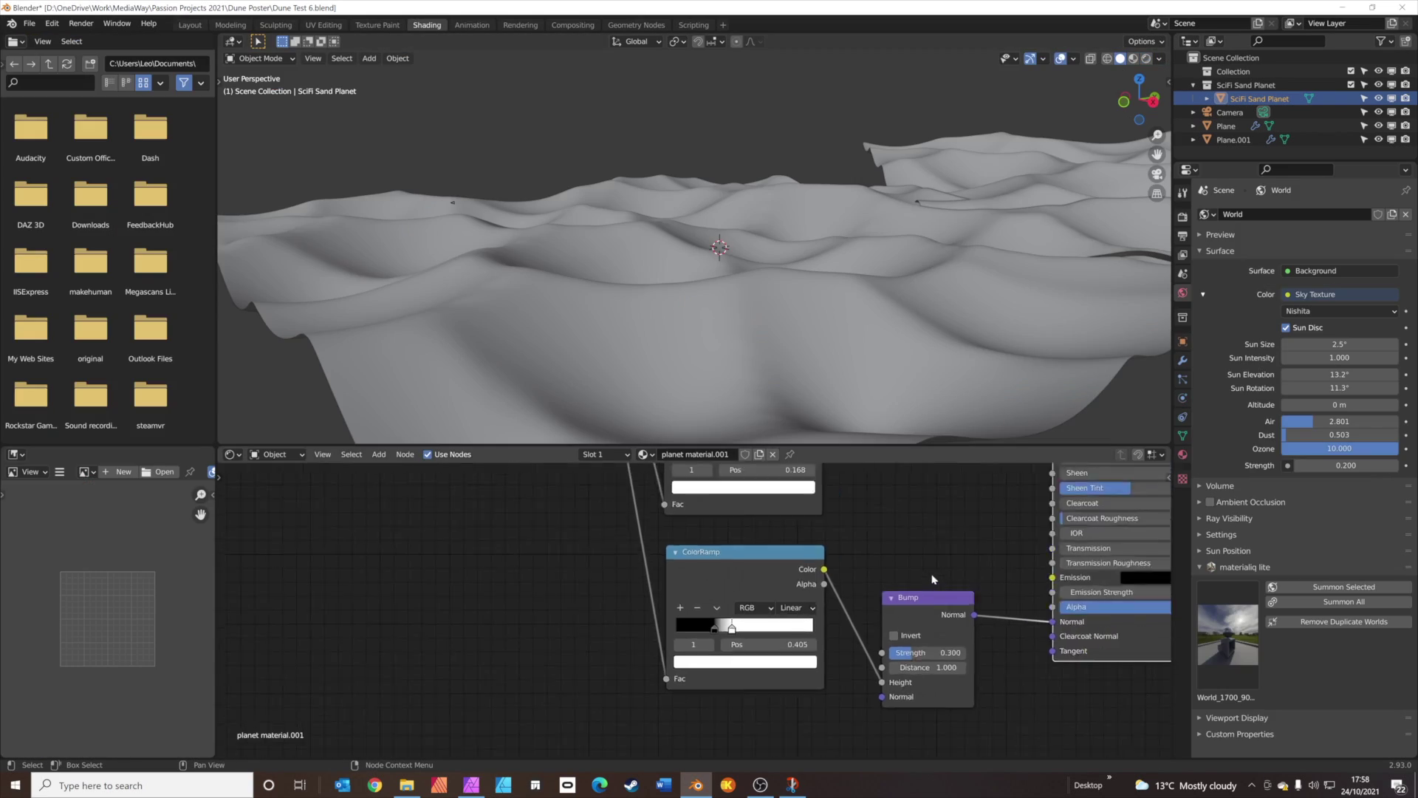
scroll(933, 579, down, 2)
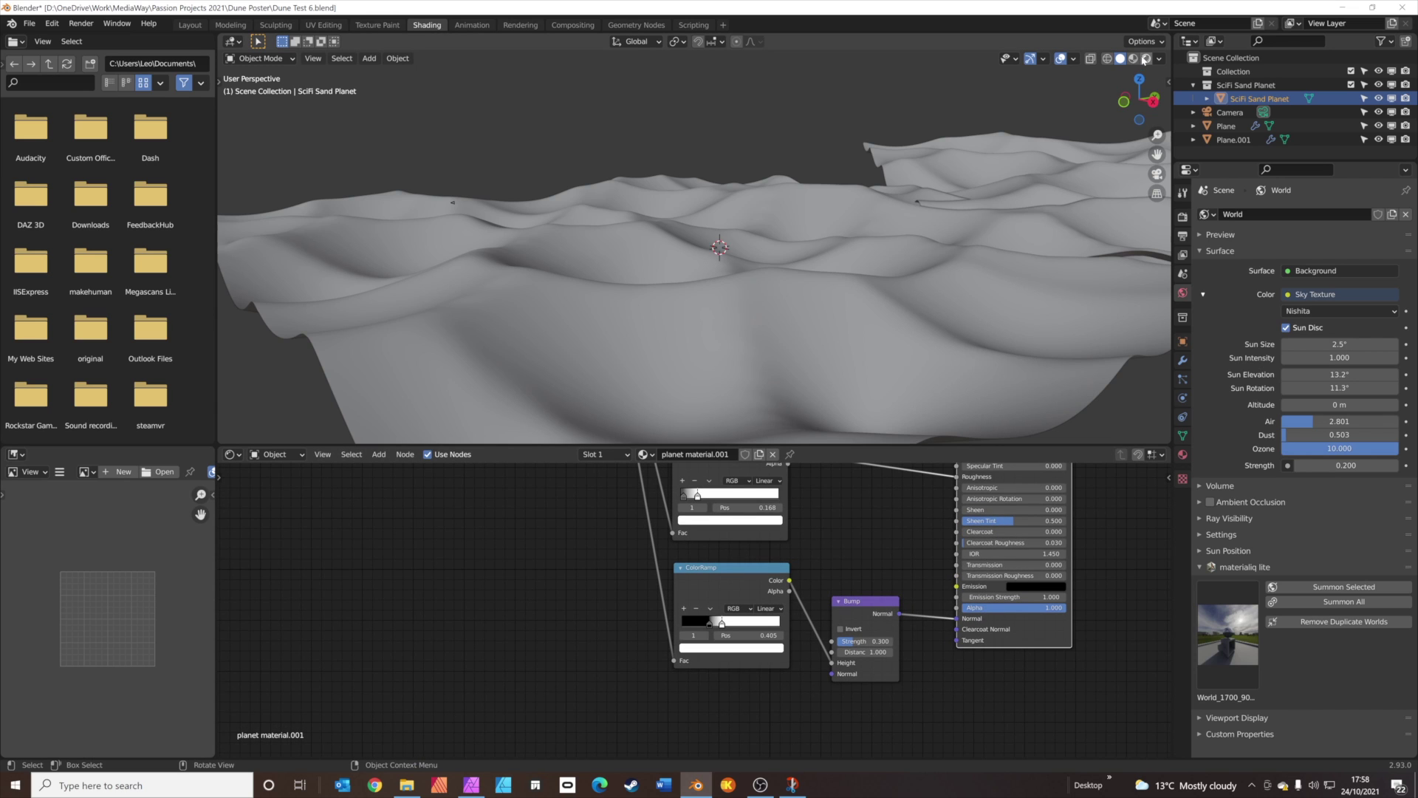
click(1145, 58)
key(KP_0)
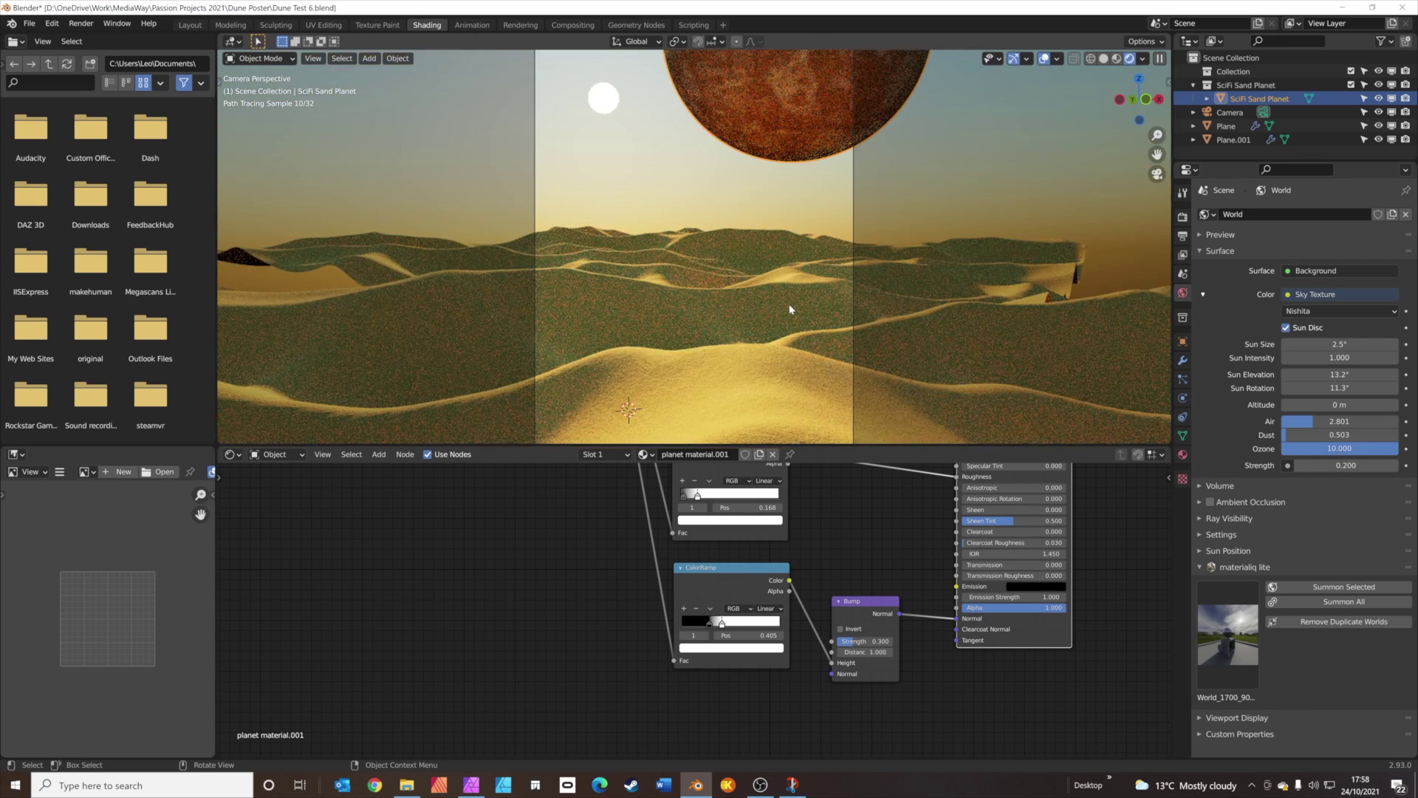
key(KP_Decimal)
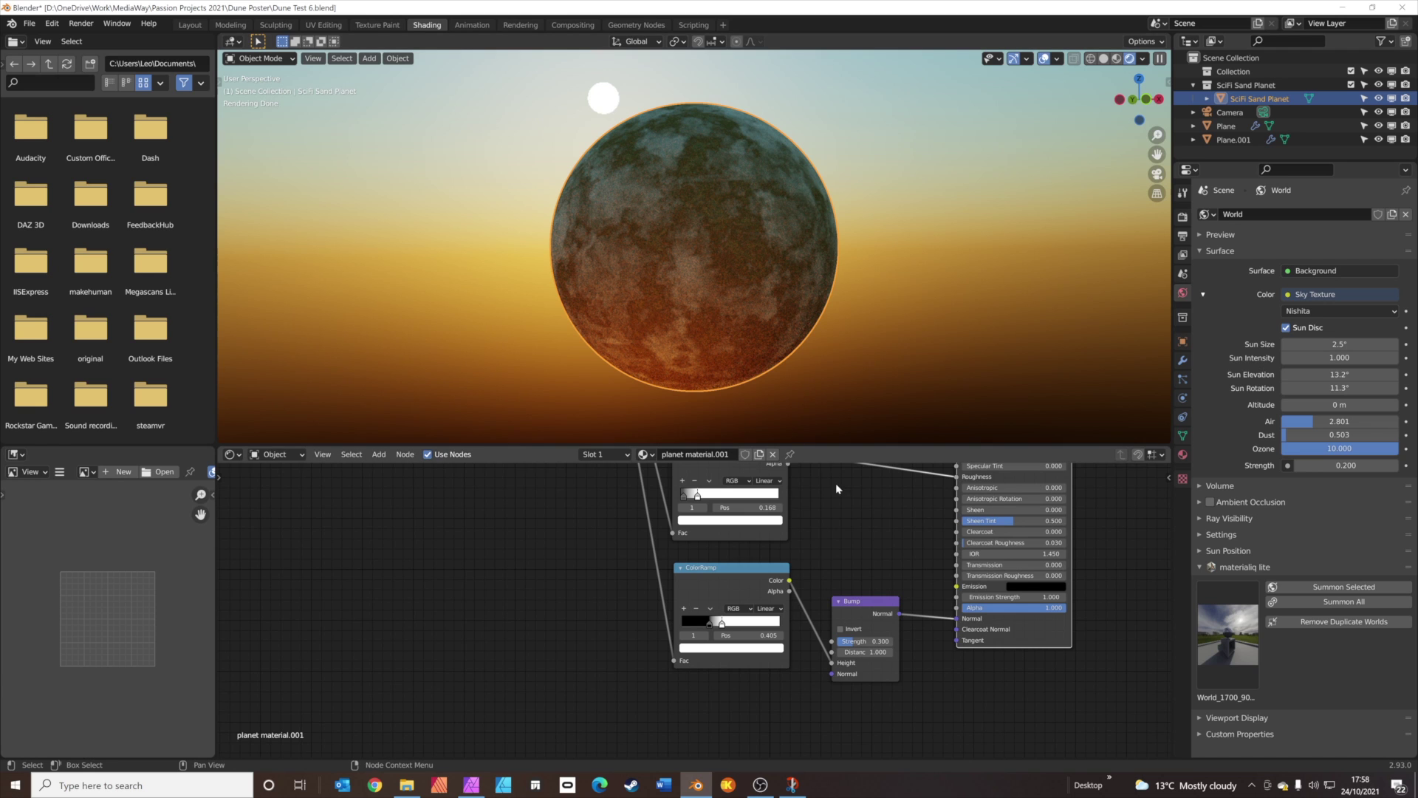
middle_drag(859, 520, 745, 579)
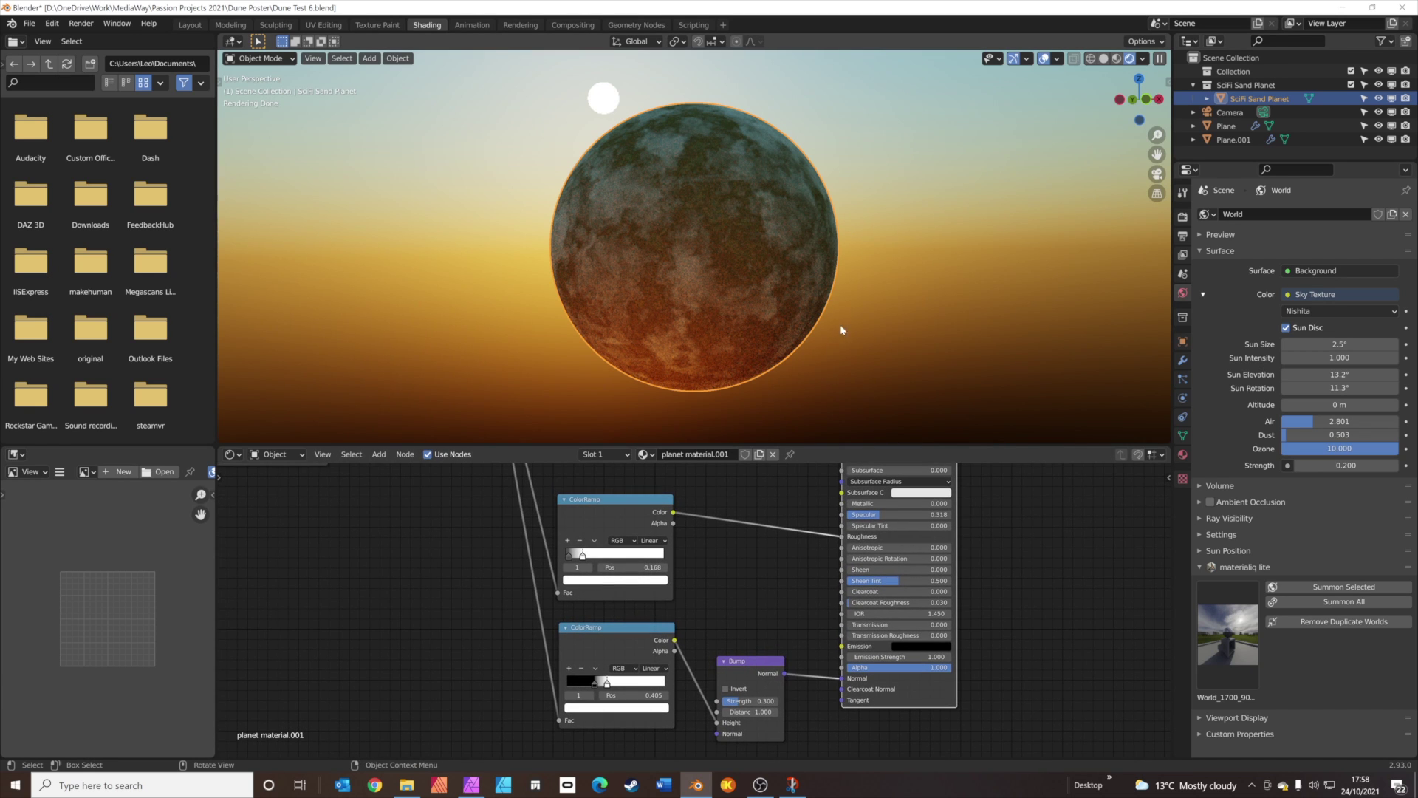
Set the planet's emission to the sampled pale sky colour at strength 0.2.
click(936, 647)
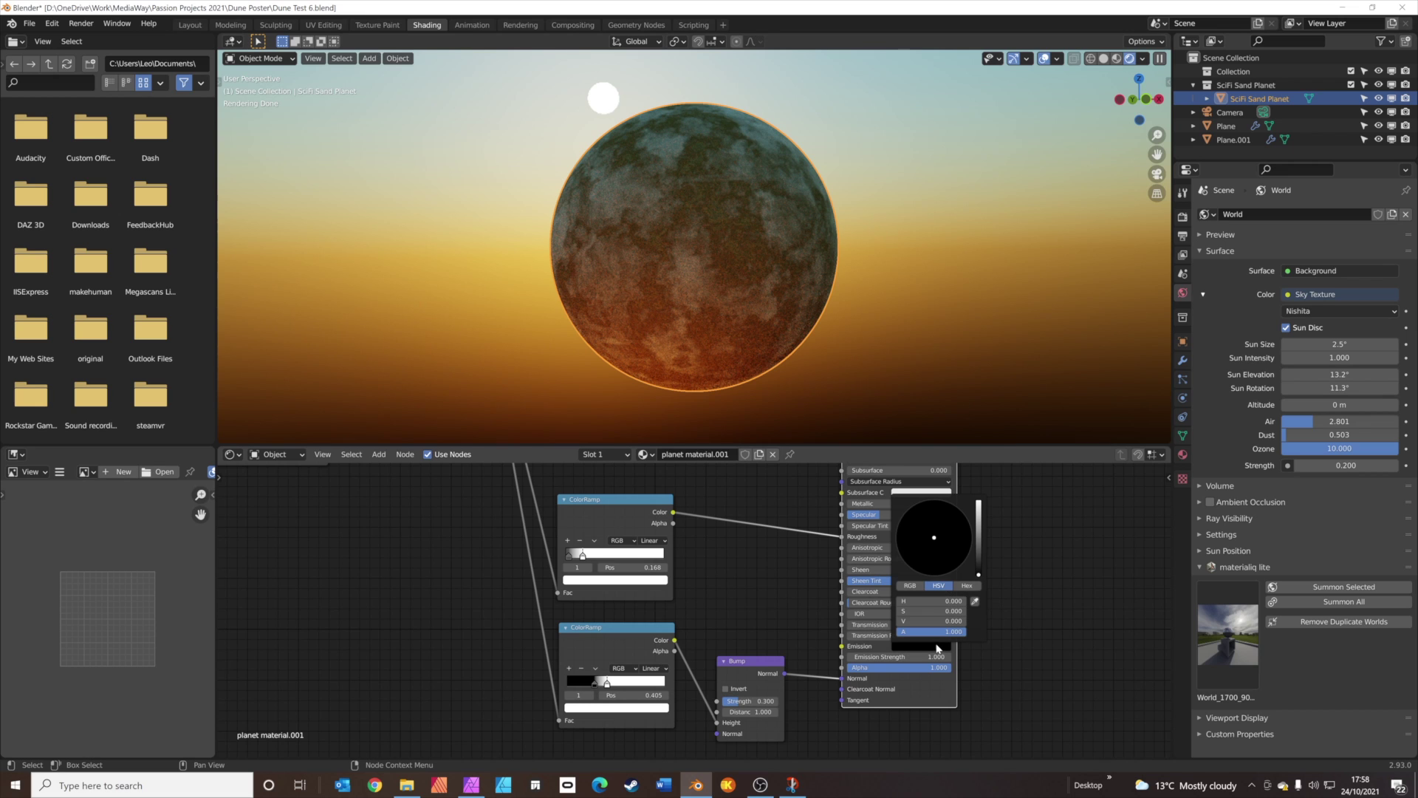
click(975, 601)
click(892, 97)
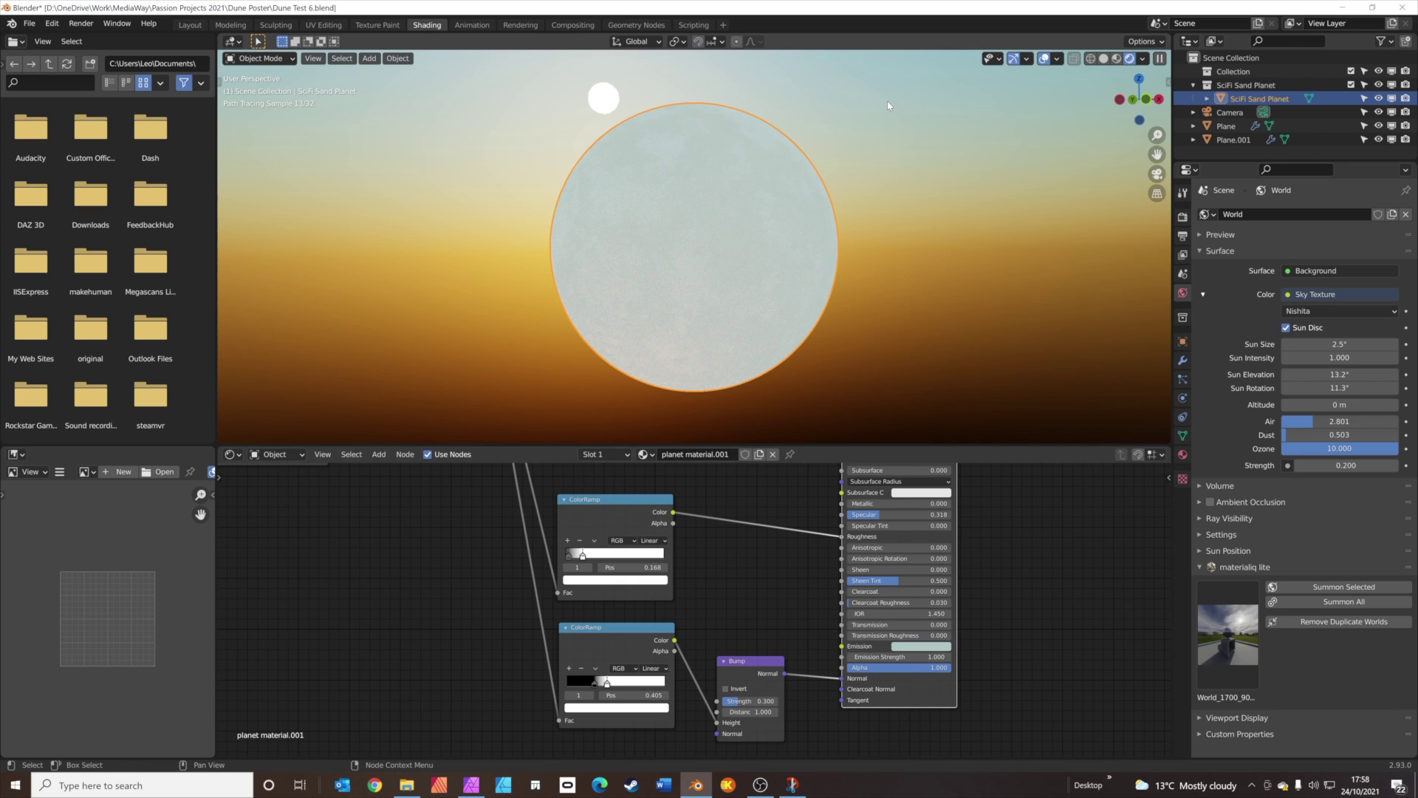
click(897, 657)
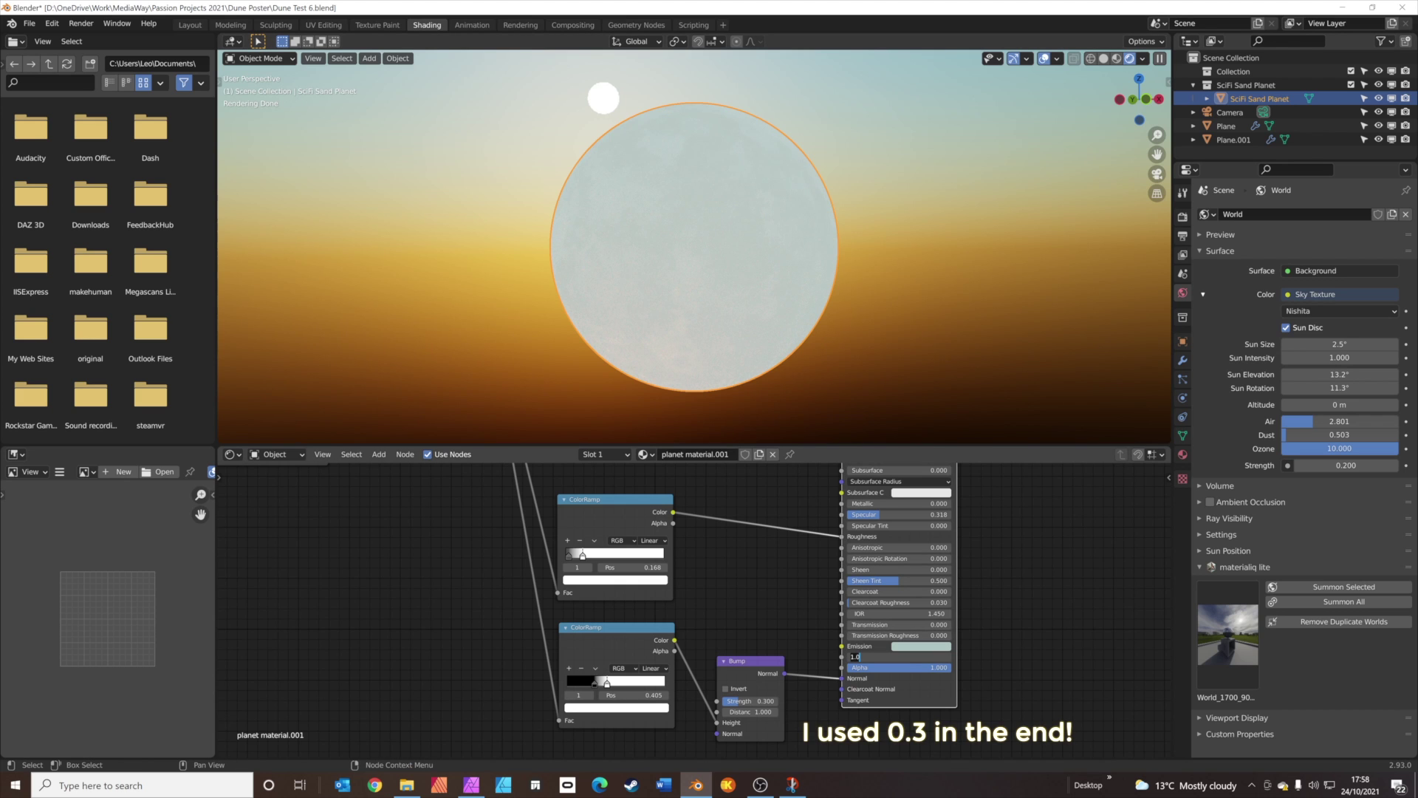
key(Return)
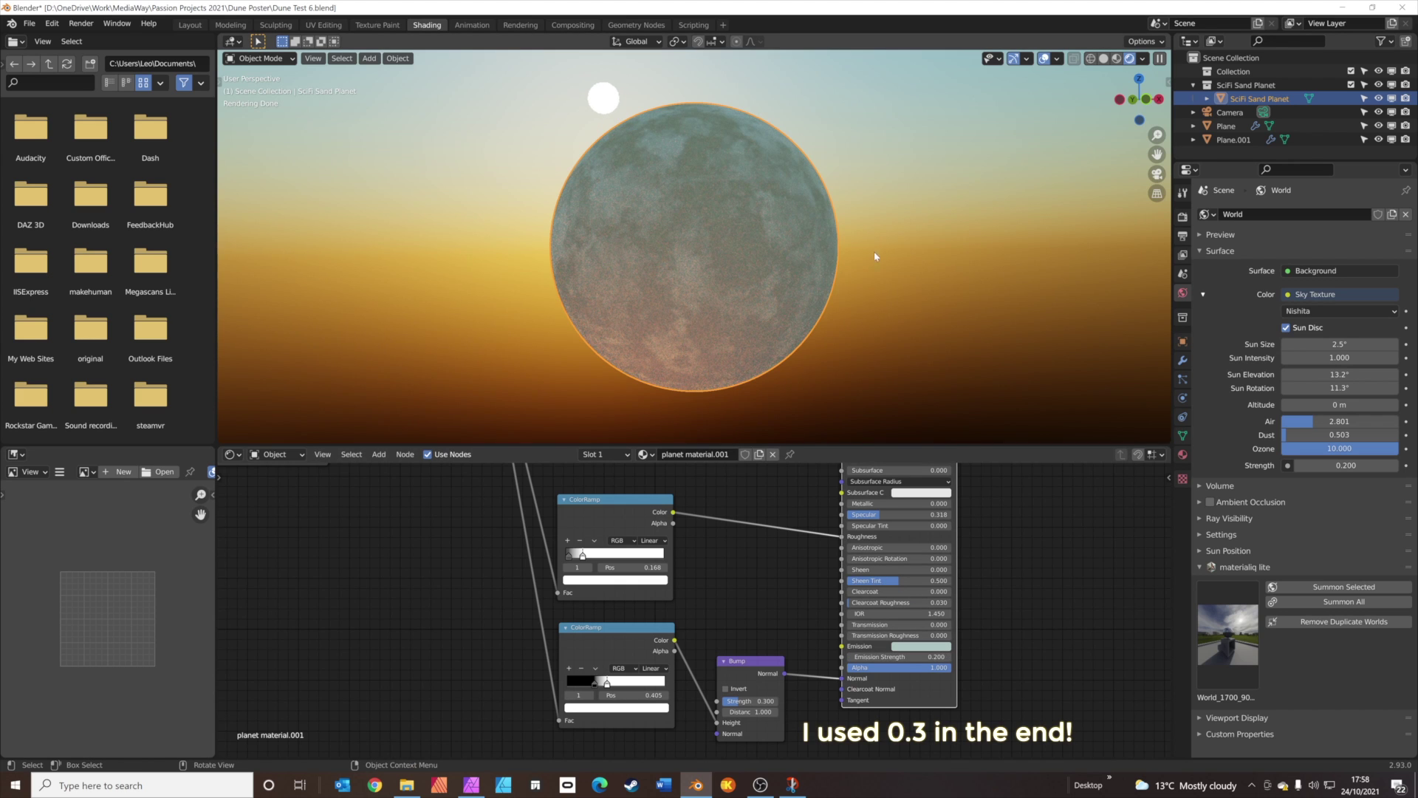
click(867, 182)
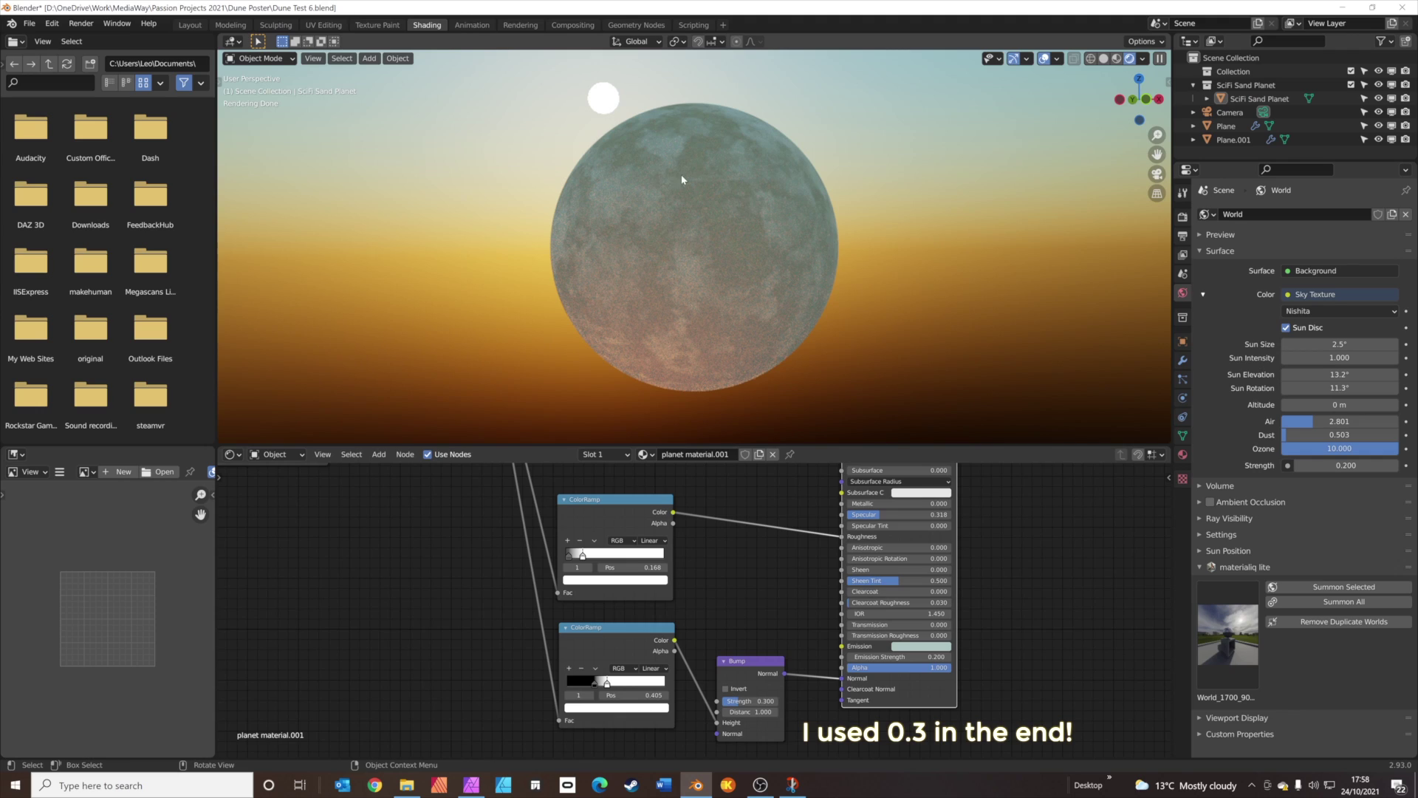
click(196, 24)
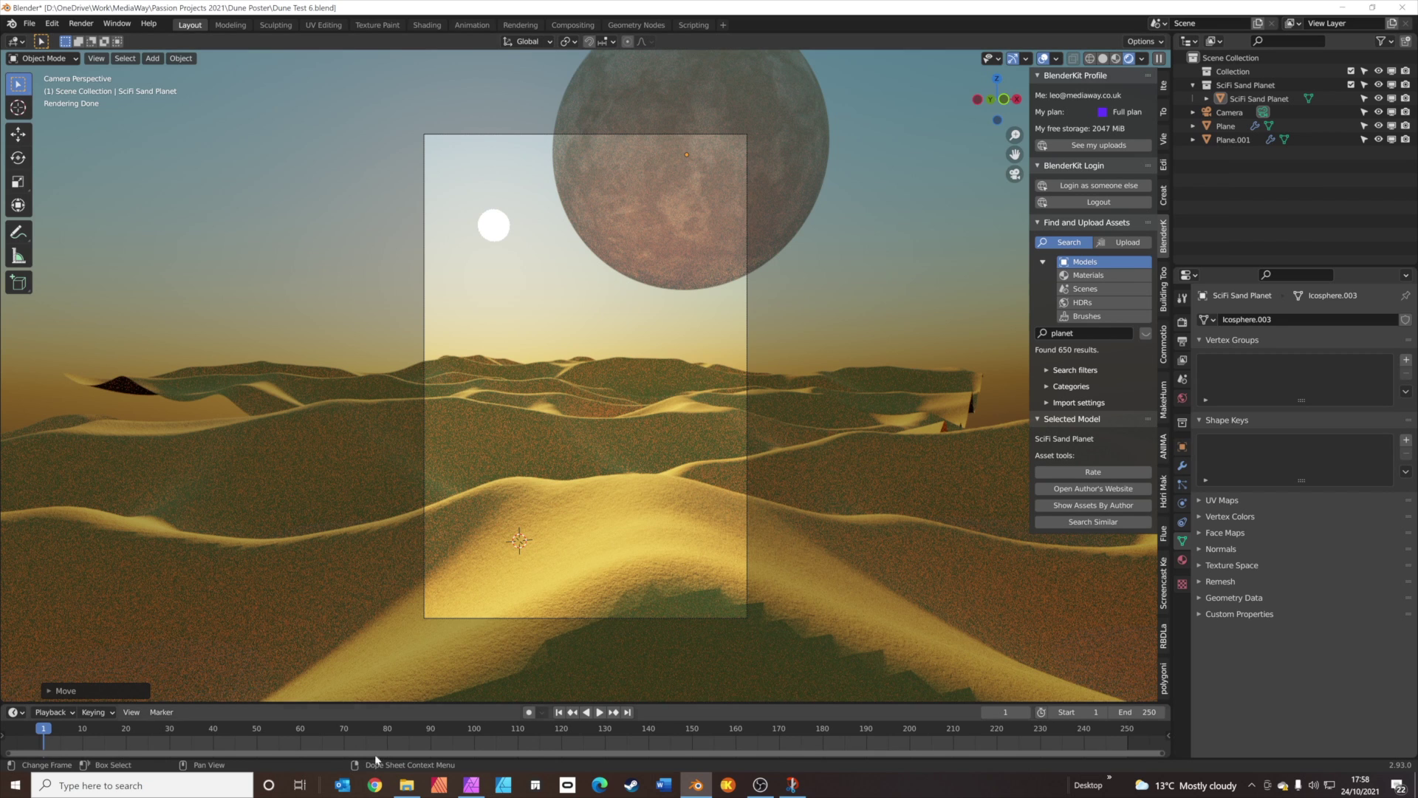
Open Chrome and search Google for 'mixamo'.
click(375, 785)
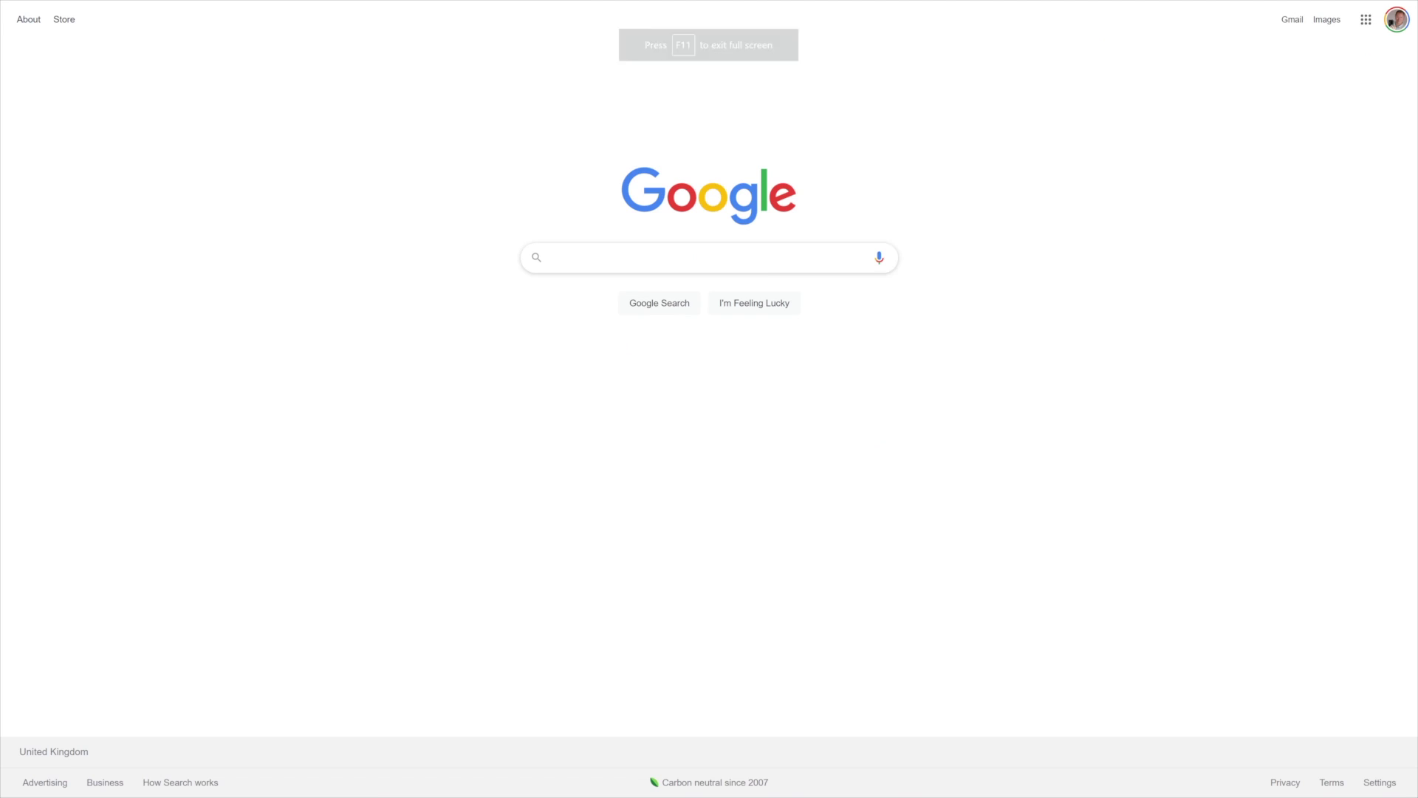
click(665, 257)
text(mixamo)
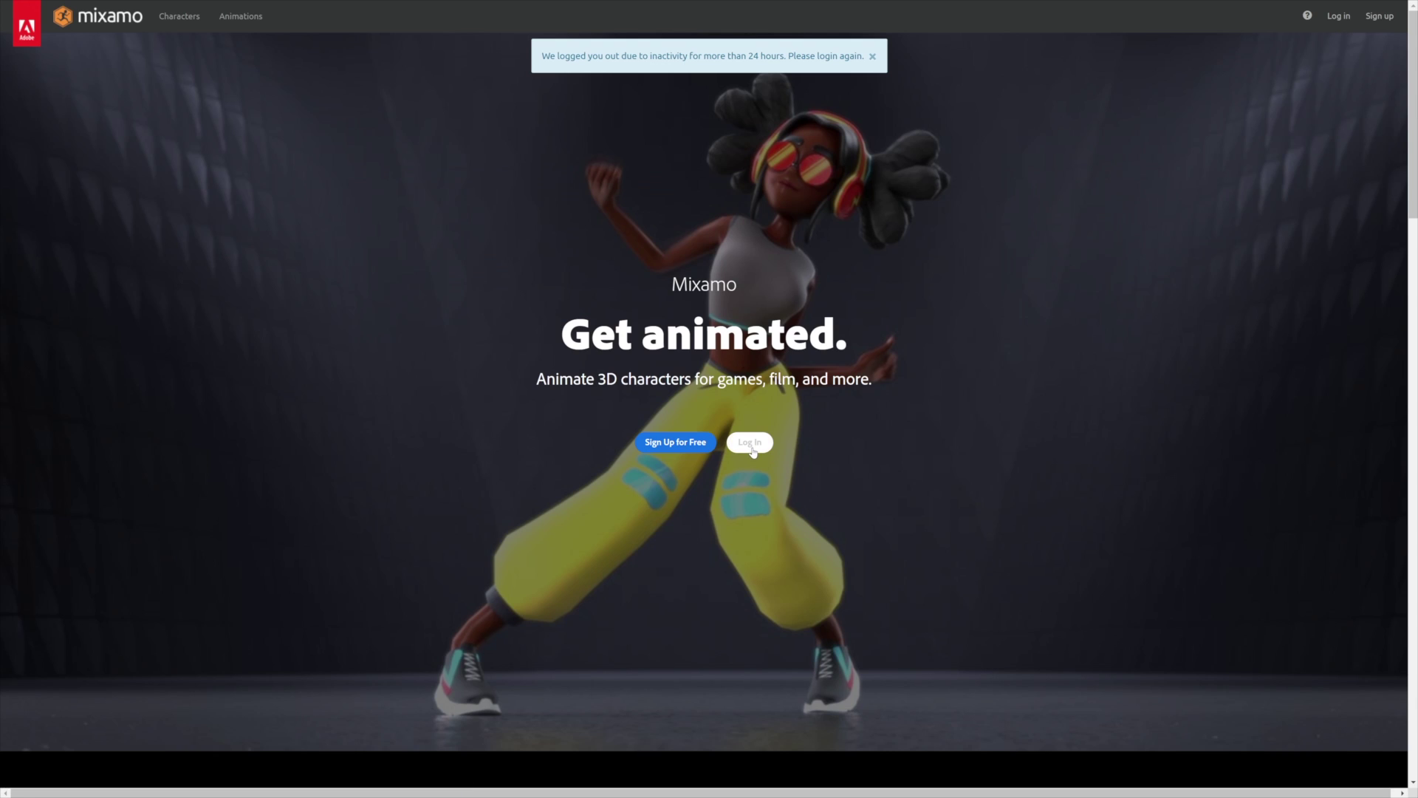
Log in to Mixamo and load Akai E Espiritu from the second Characters page.
click(751, 444)
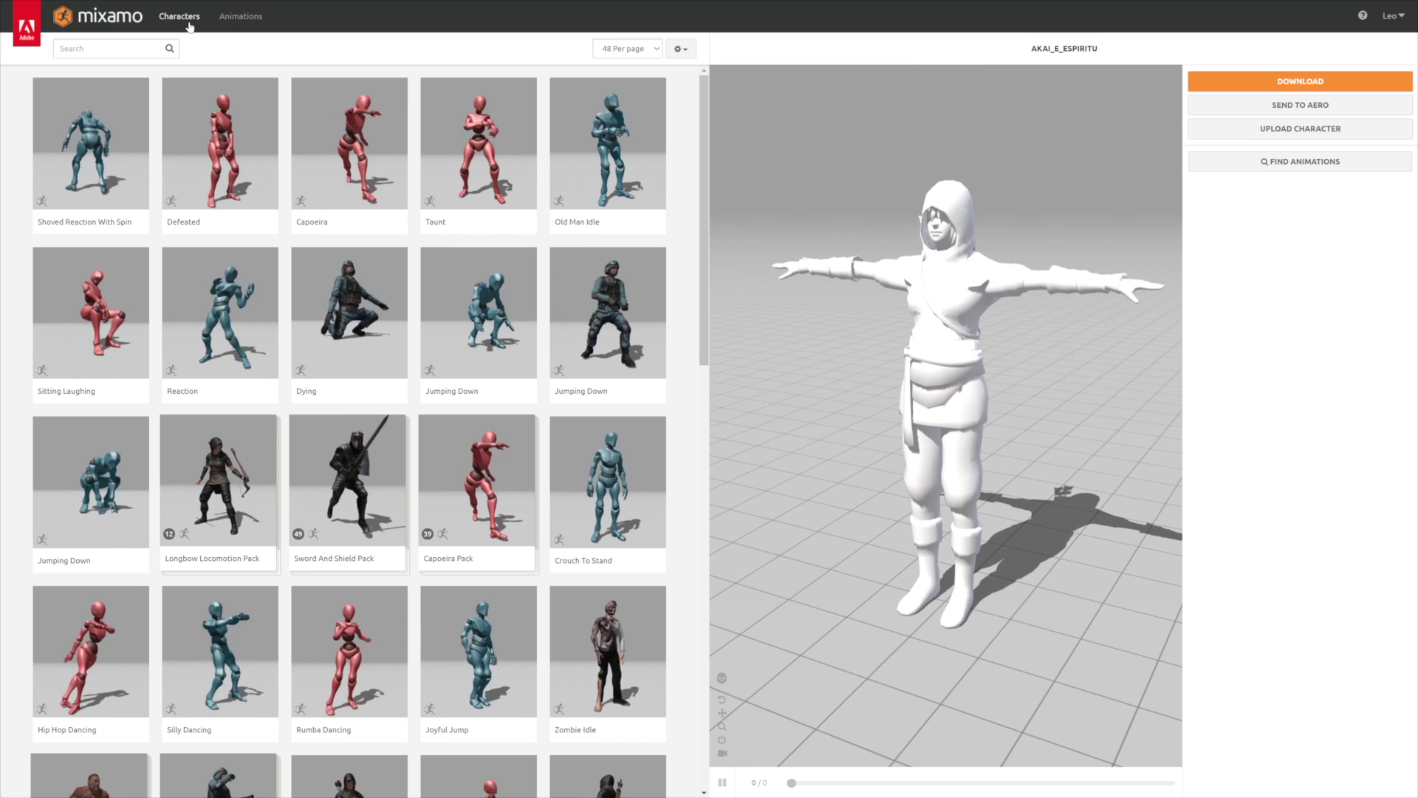
click(181, 18)
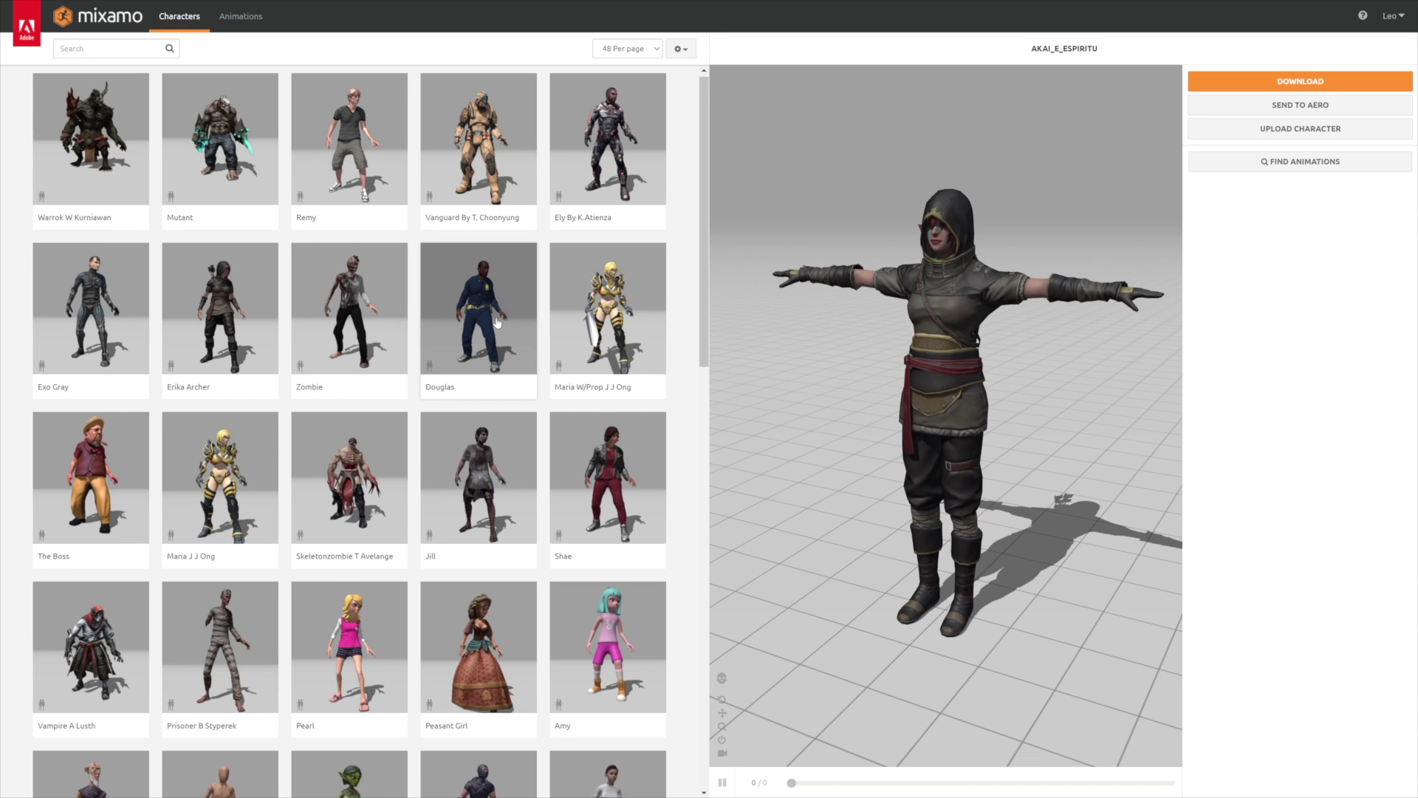
scroll(413, 325, down, 4)
scroll(379, 334, down, 9)
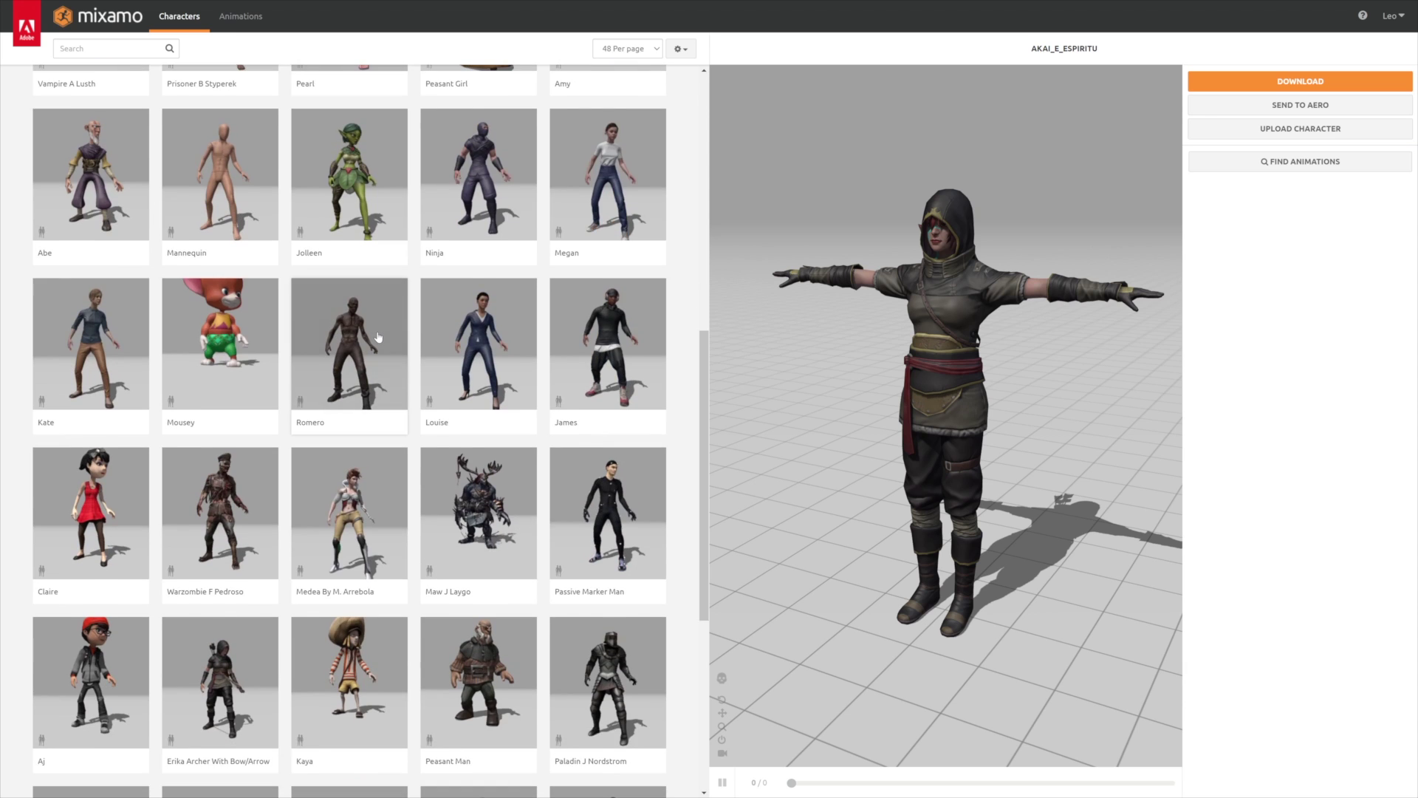
scroll(379, 370, down, 2)
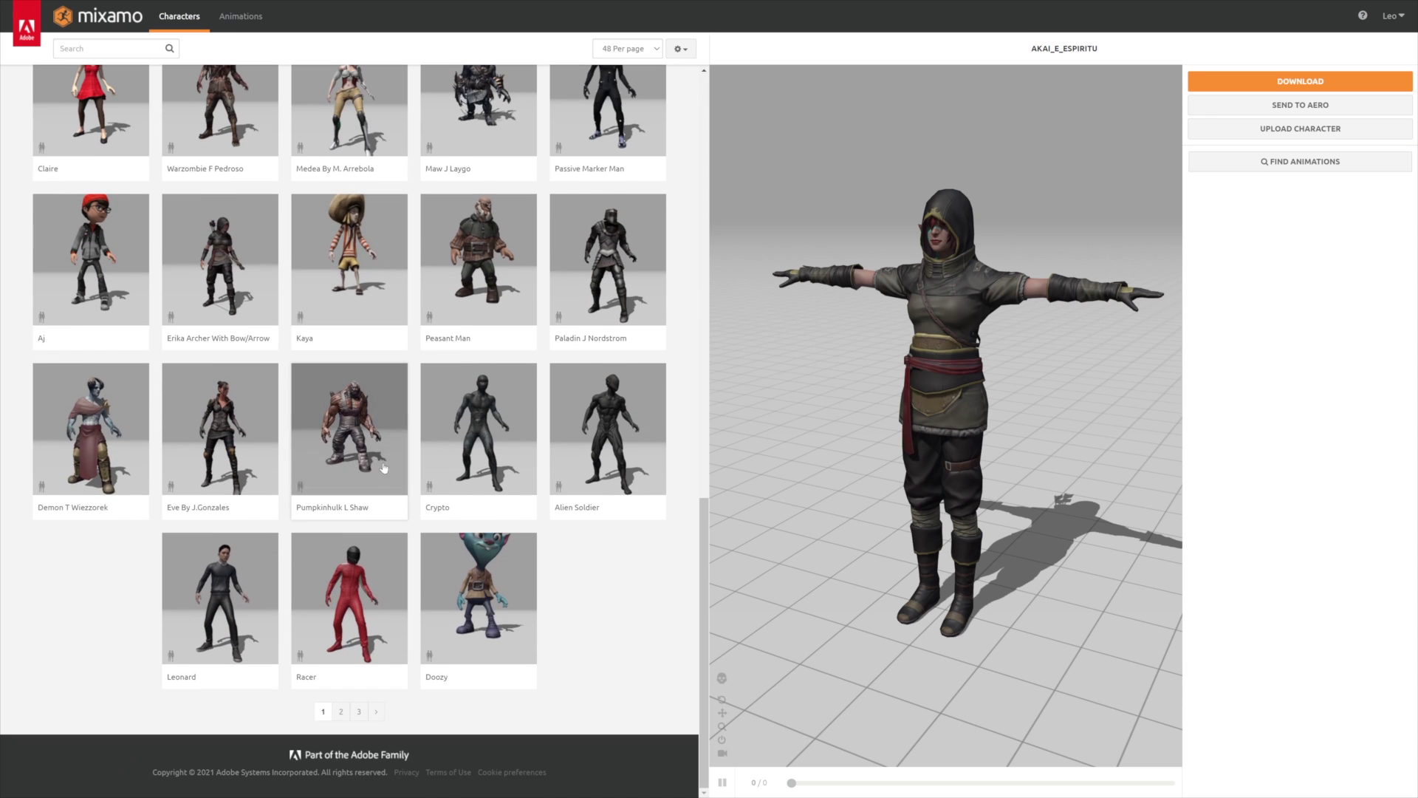
click(345, 714)
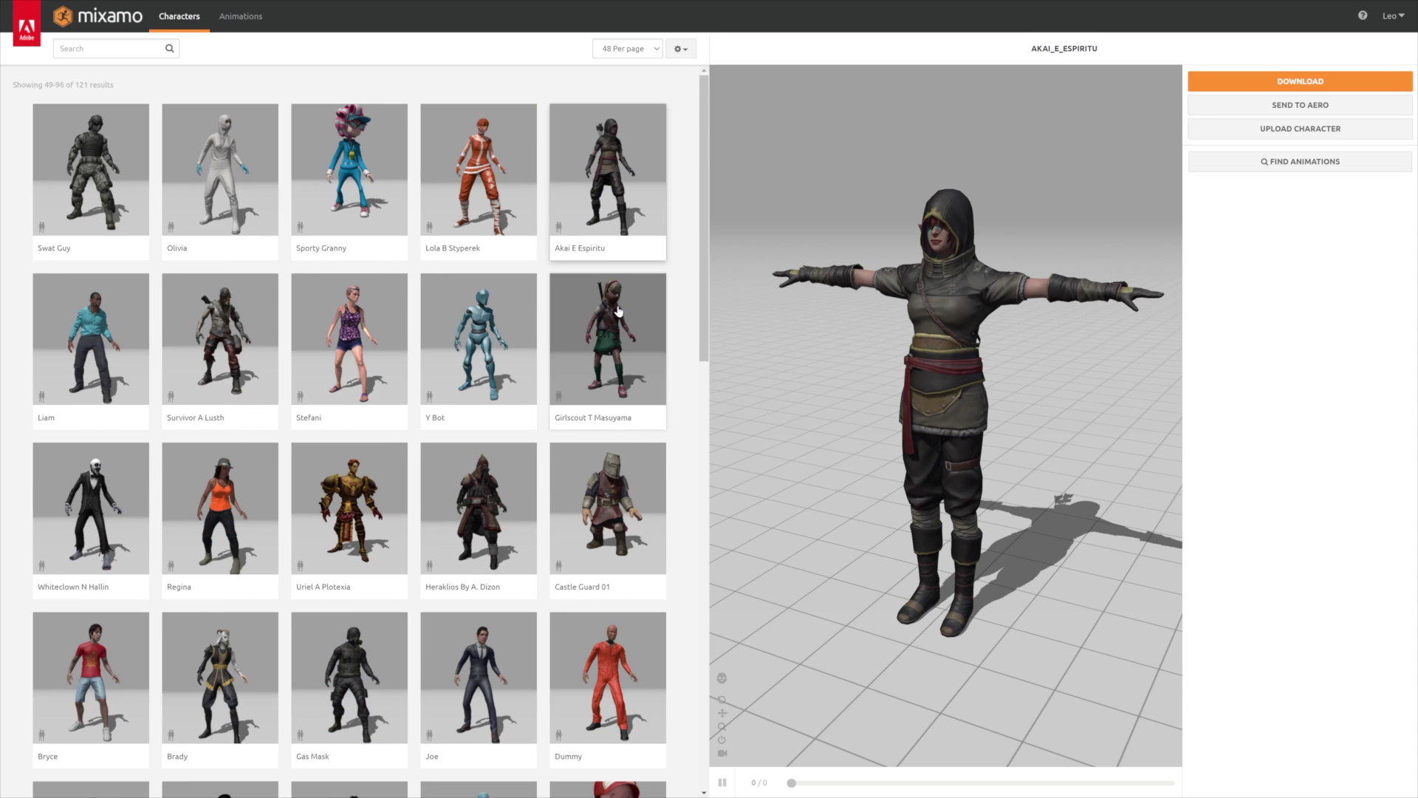
click(623, 178)
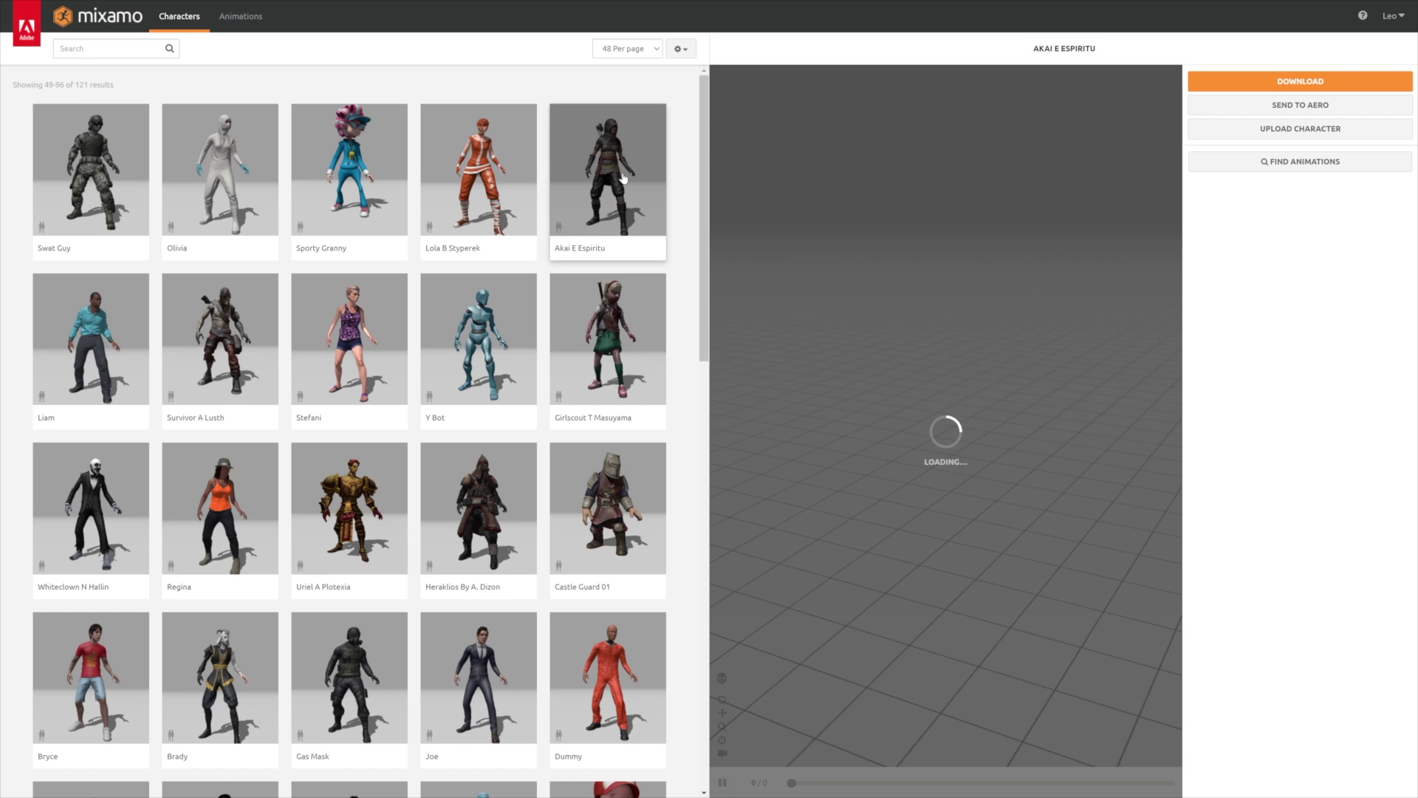
Search animations for 'stairs', apply Ascending Stairs with In Place, and open DOWNLOAD settings.
click(241, 16)
click(111, 48)
text(stairs)
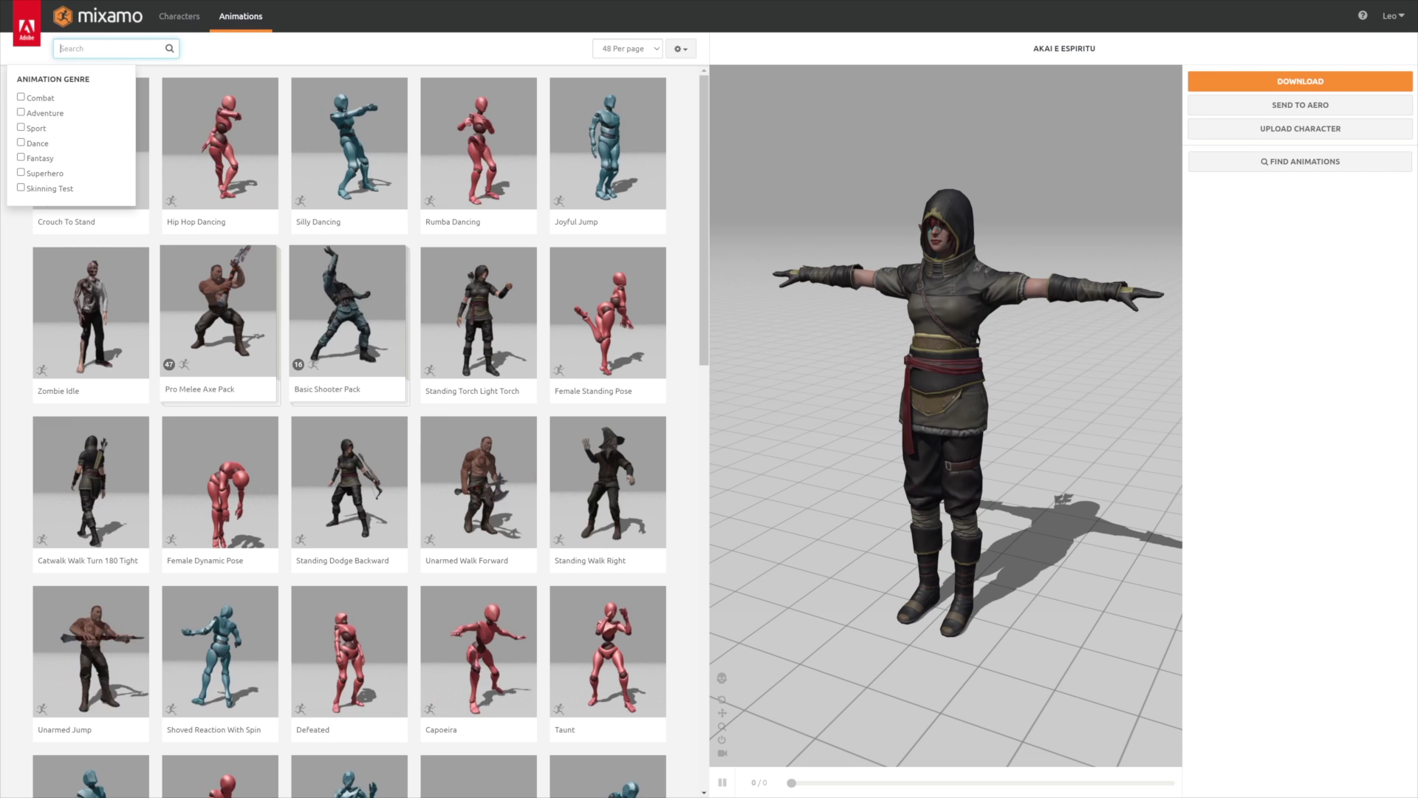
key(Return)
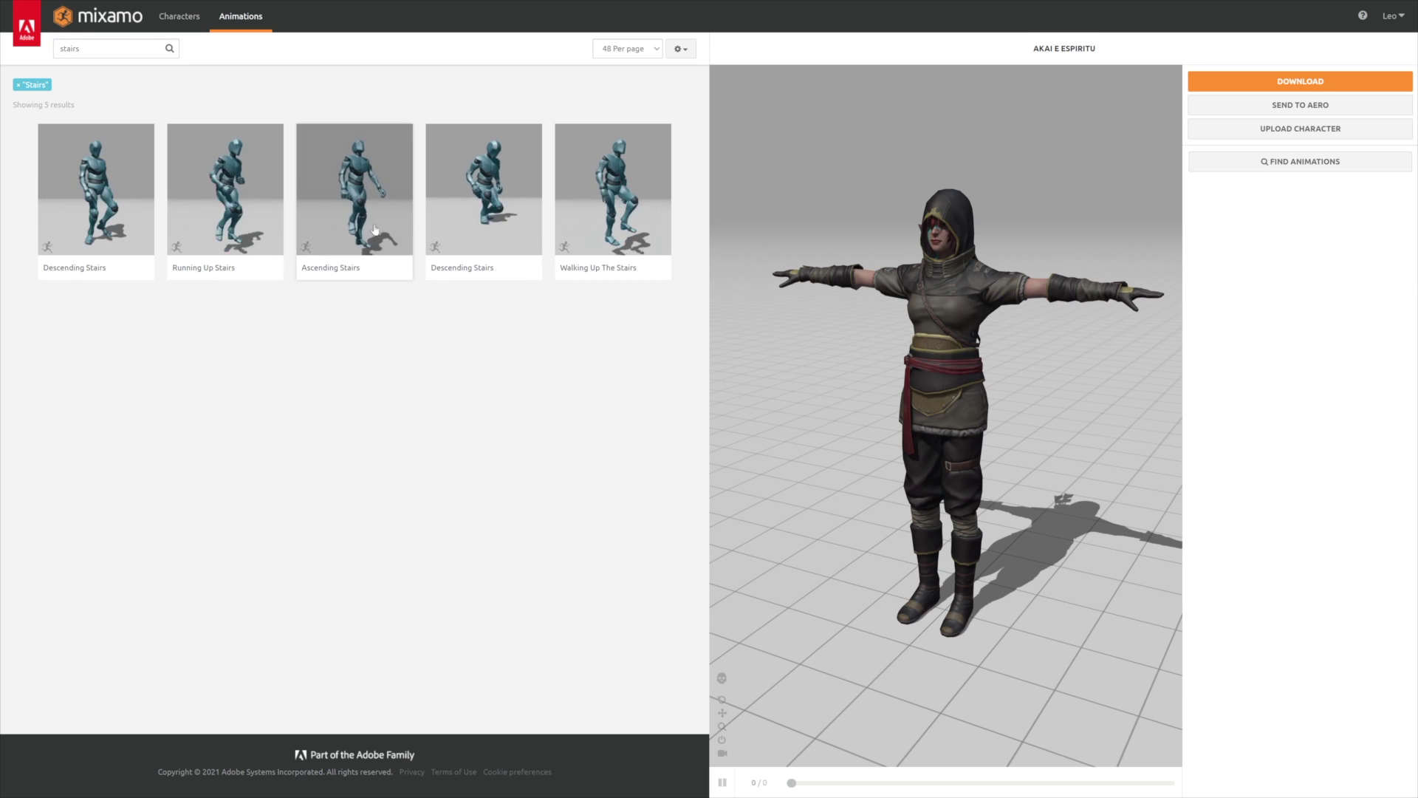
click(375, 219)
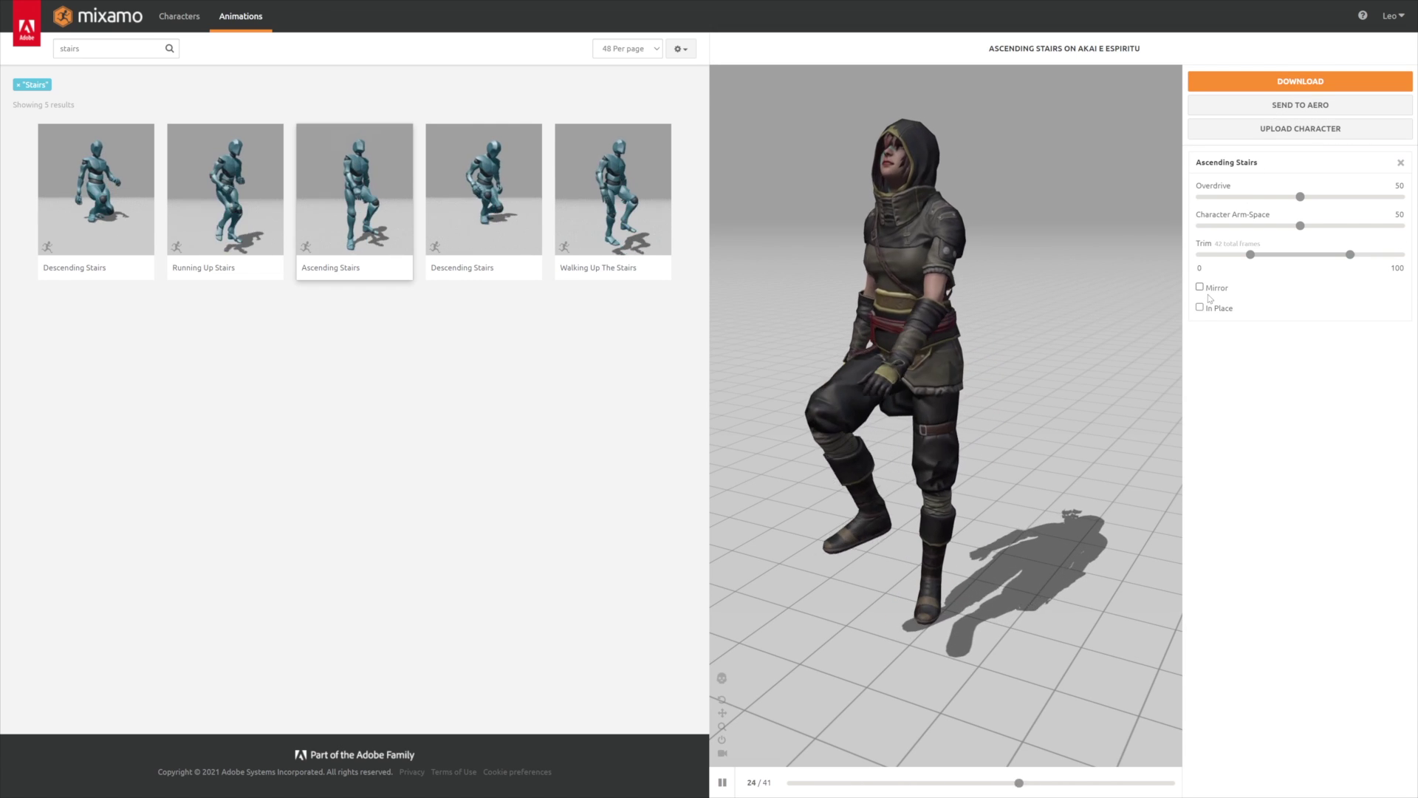
click(1212, 308)
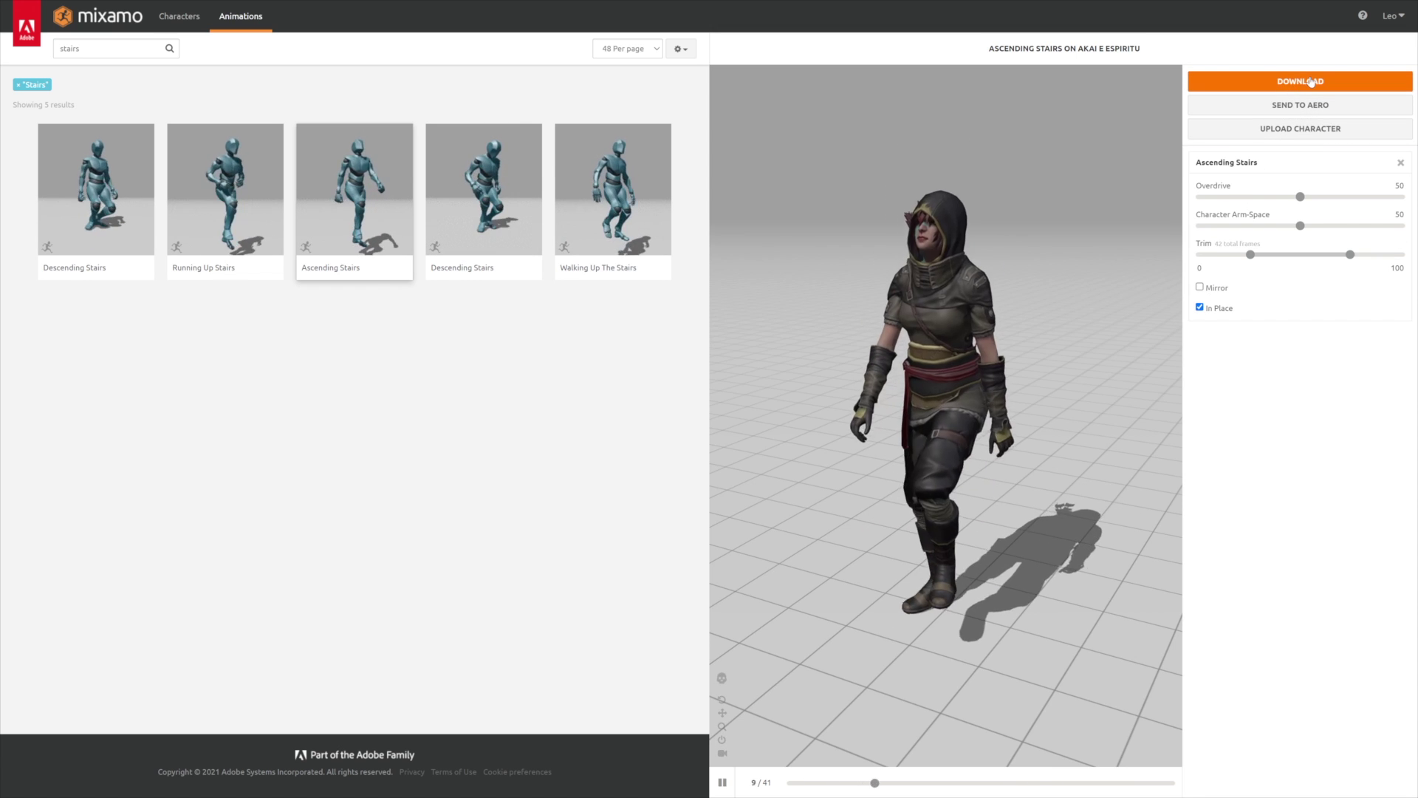
click(1311, 81)
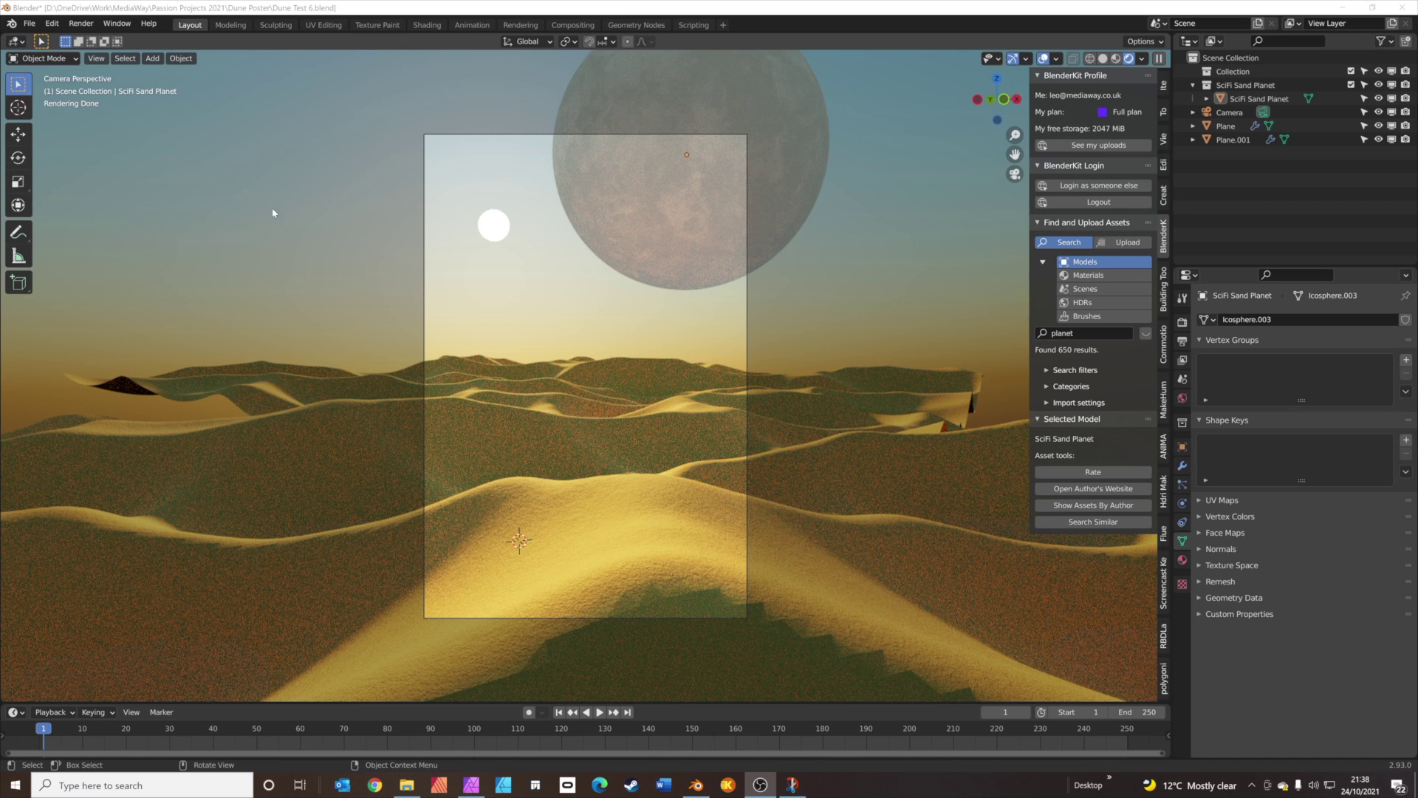
Import Ascending Stairs.fbx from the Downloads folder via File > Import > FBX.
click(29, 23)
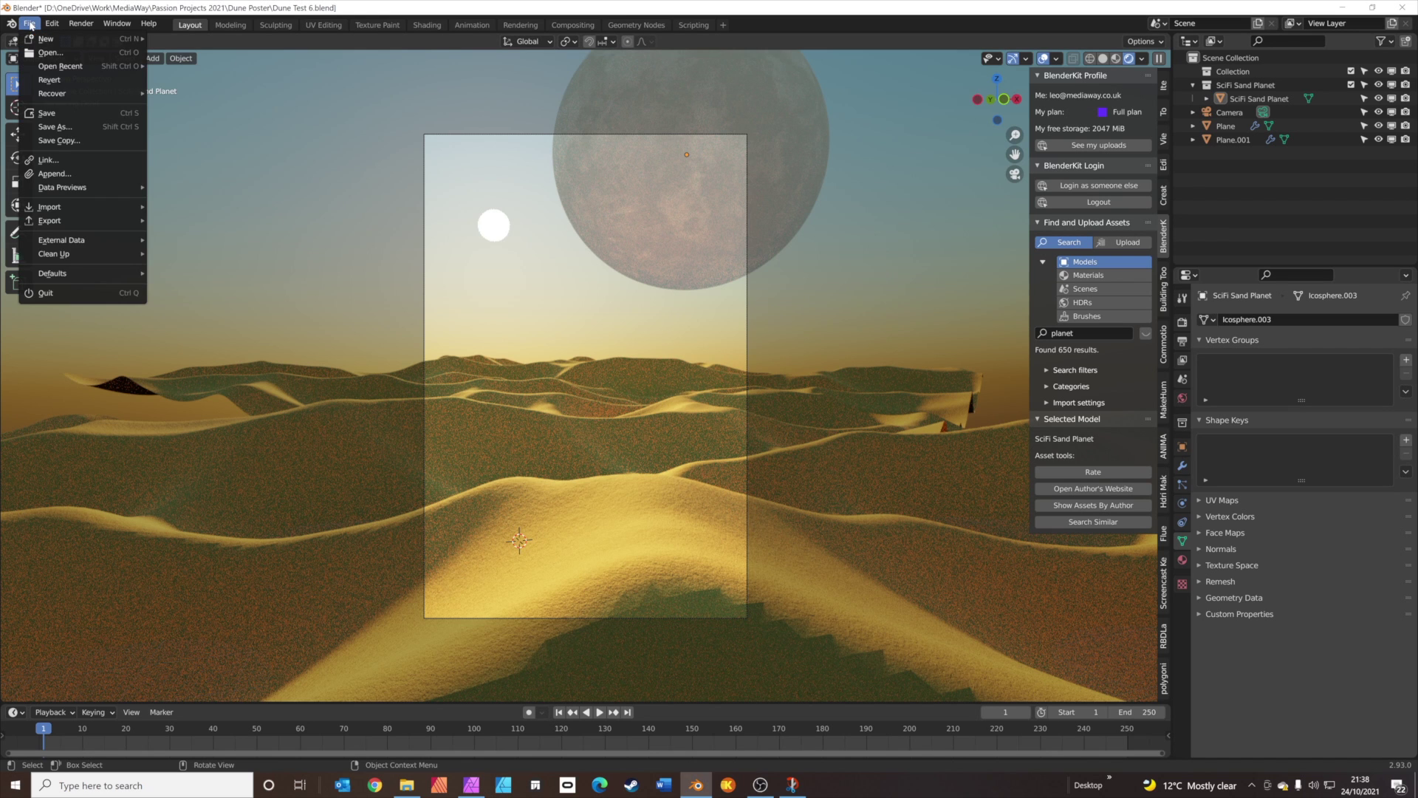
mouse_move(122, 212)
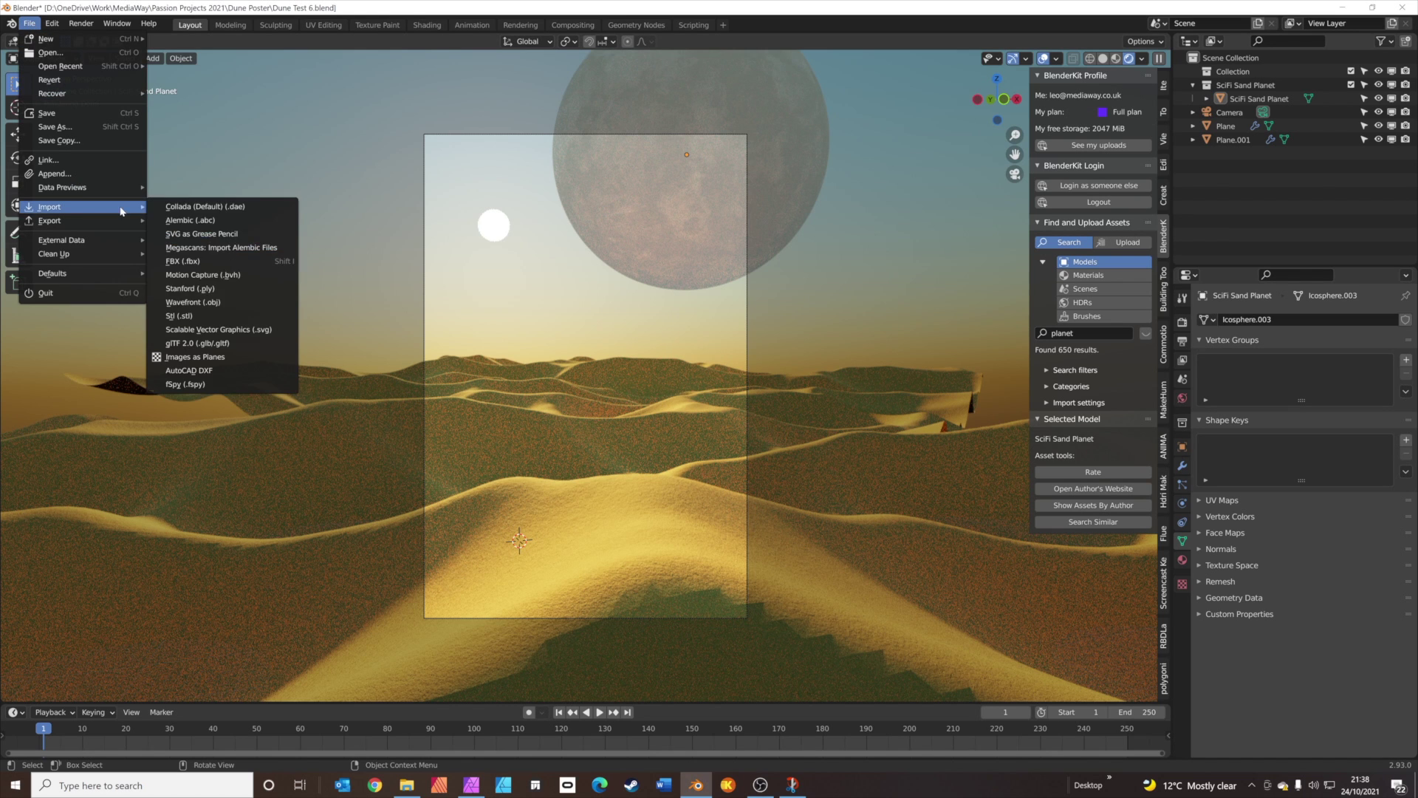
click(231, 263)
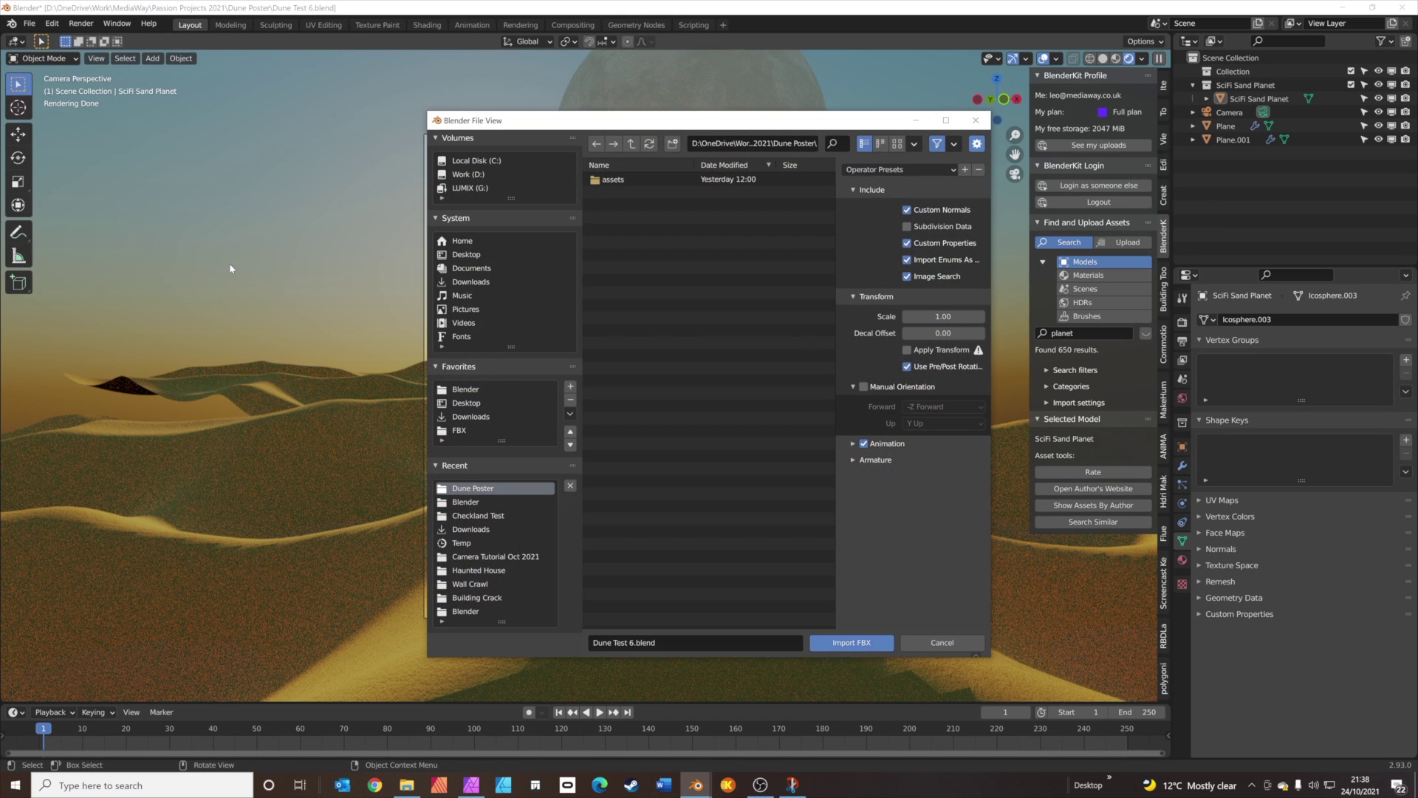
click(480, 282)
click(636, 242)
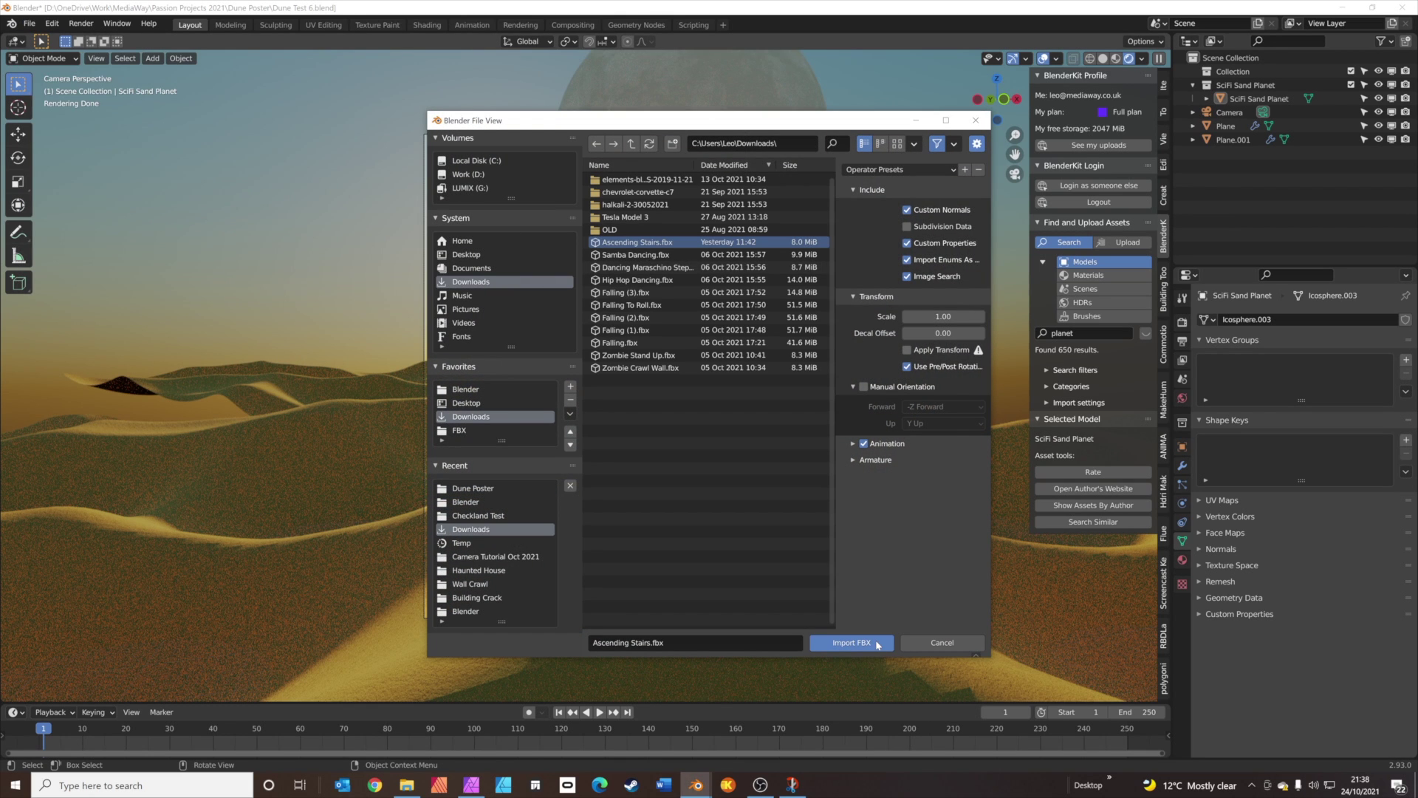
click(877, 644)
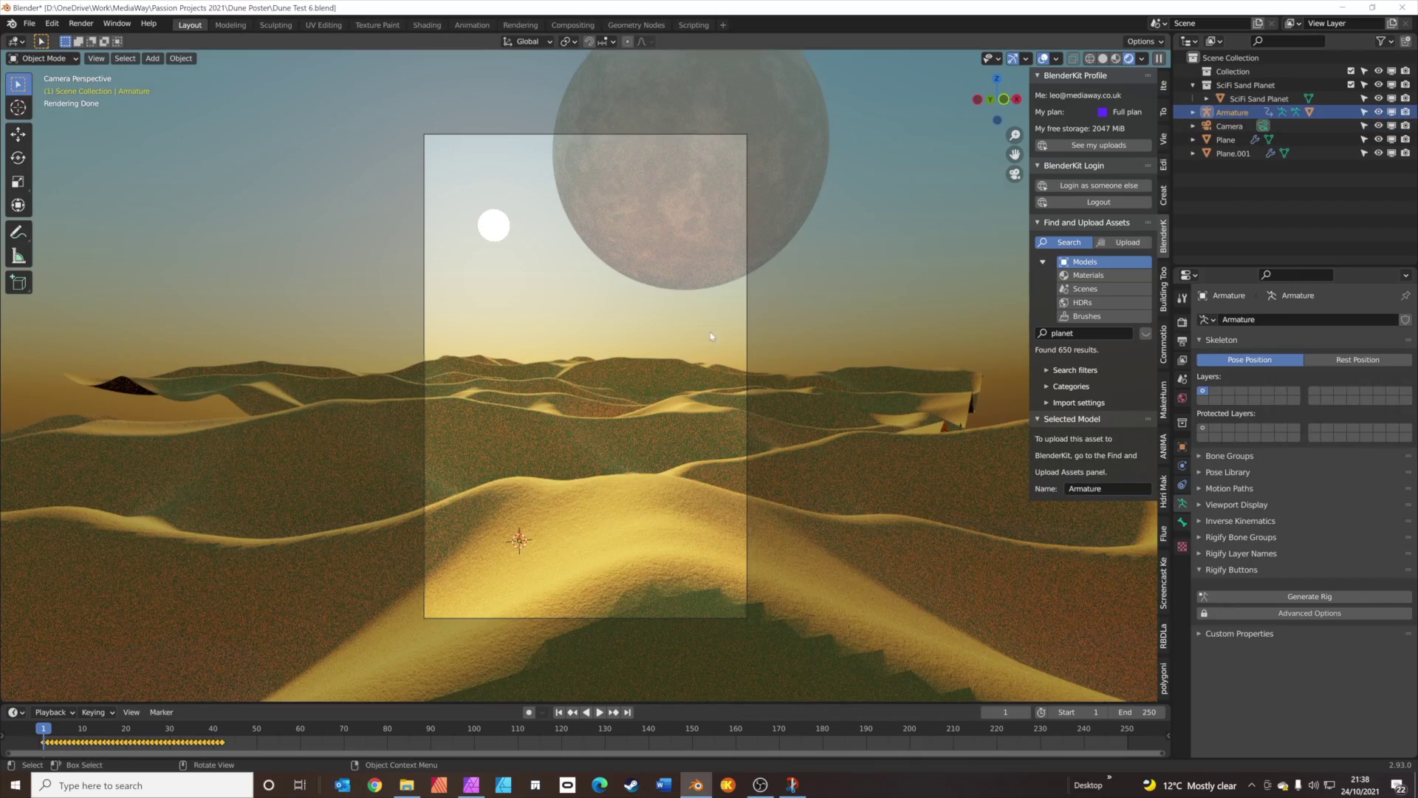
Switch to Material Preview and raise the character about 6.5 m along Z.
scroll(712, 413, down, 5)
scroll(690, 455, up, 6)
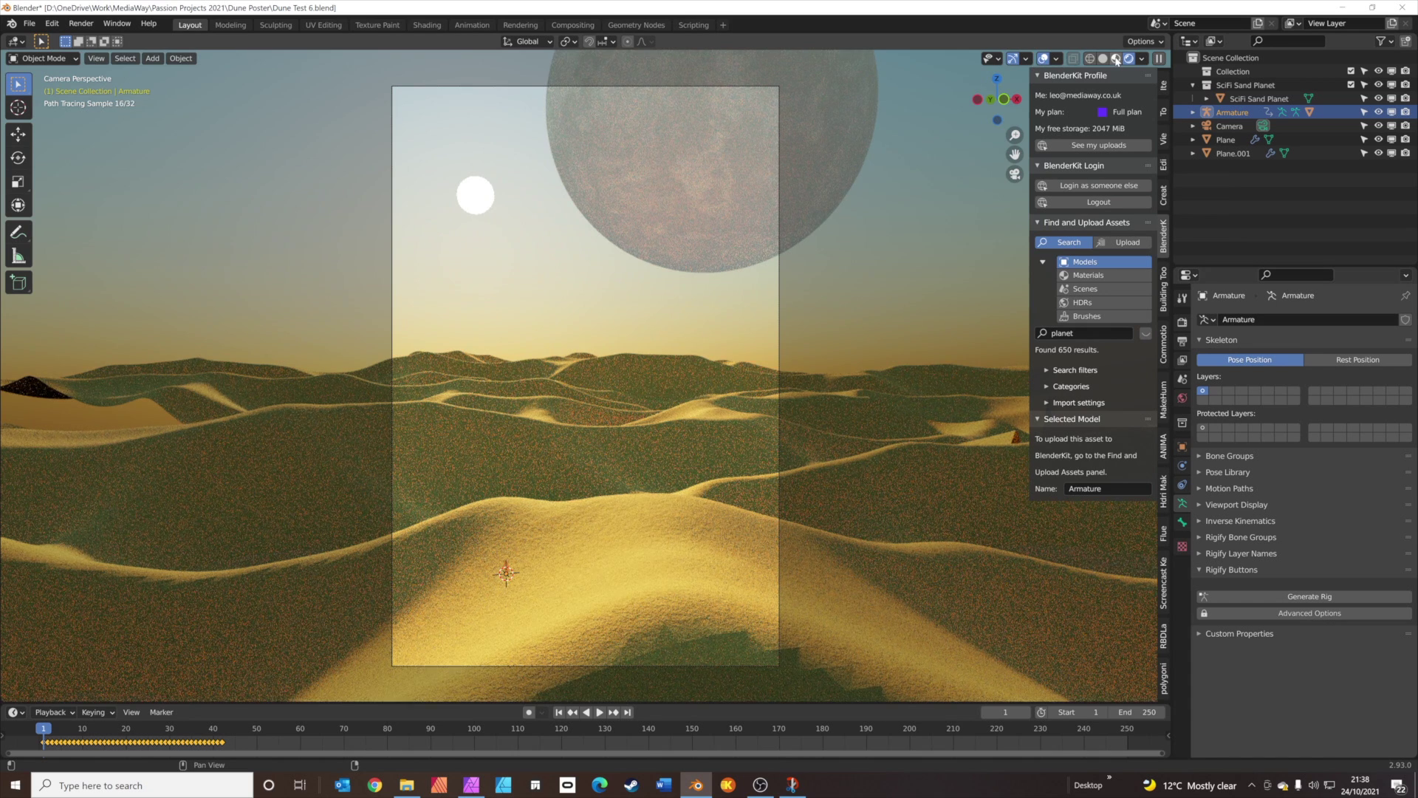
click(1116, 59)
scroll(813, 377, down, 4)
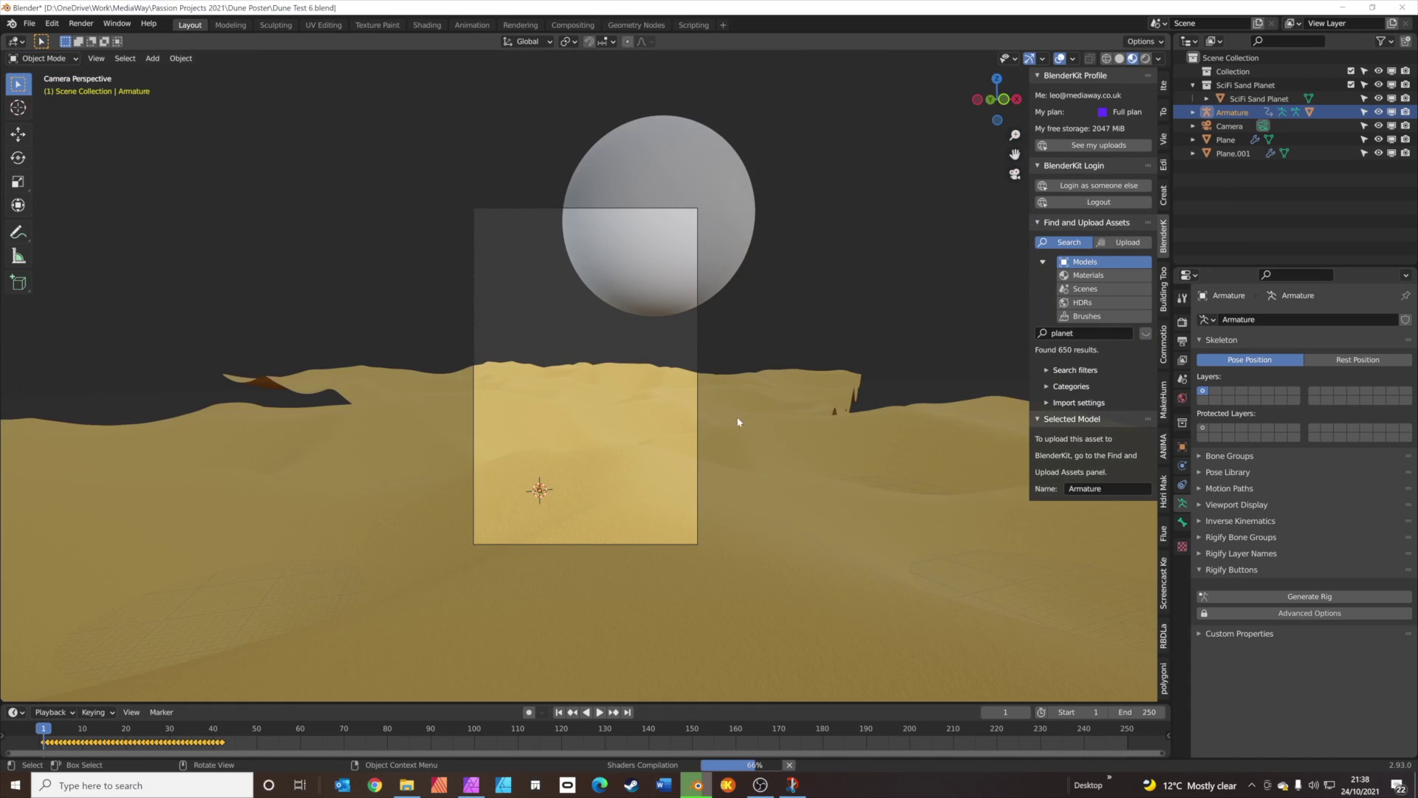
key(KP_Decimal)
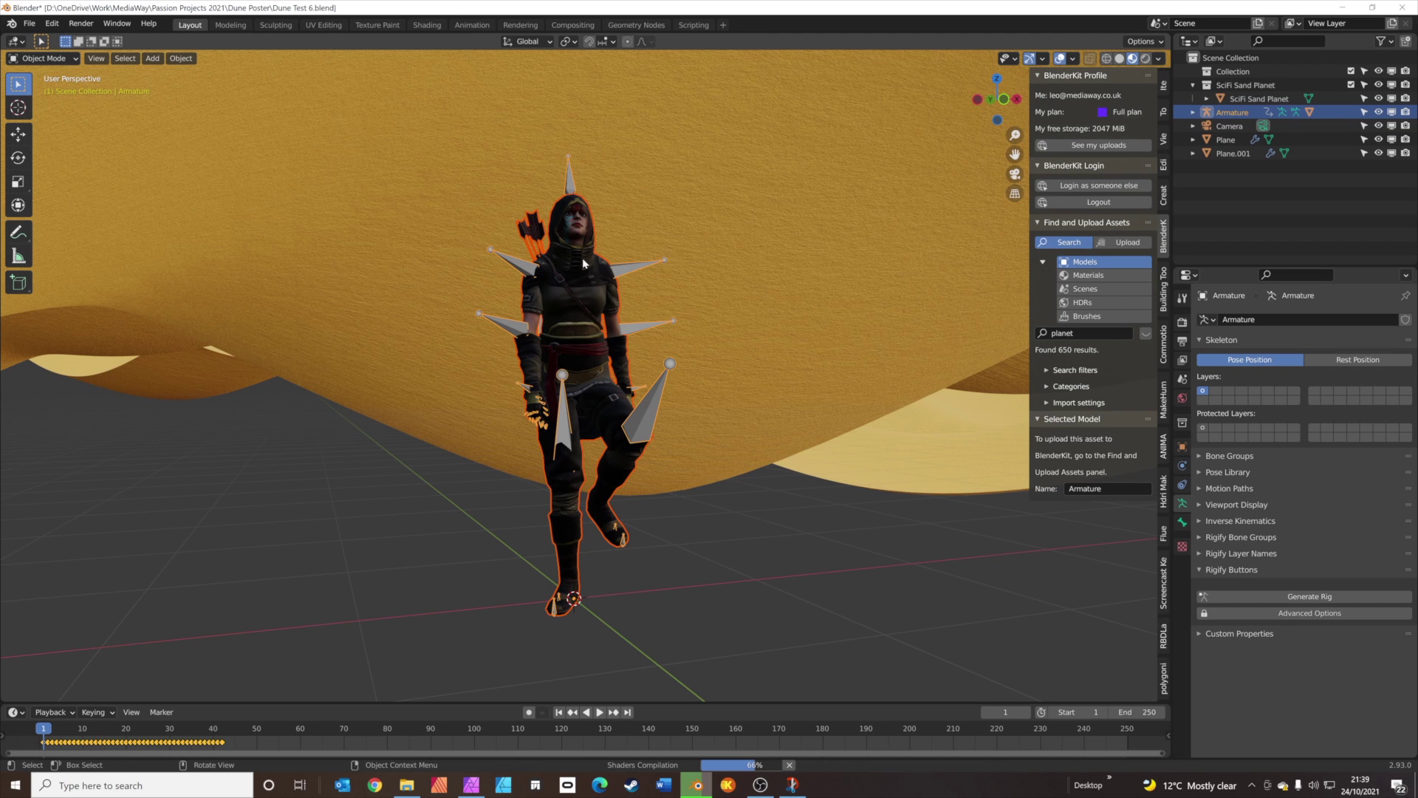
mouse_move(709, 332)
middle_down()
mouse_move(785, 310)
mouse_move(716, 308)
middle_up()
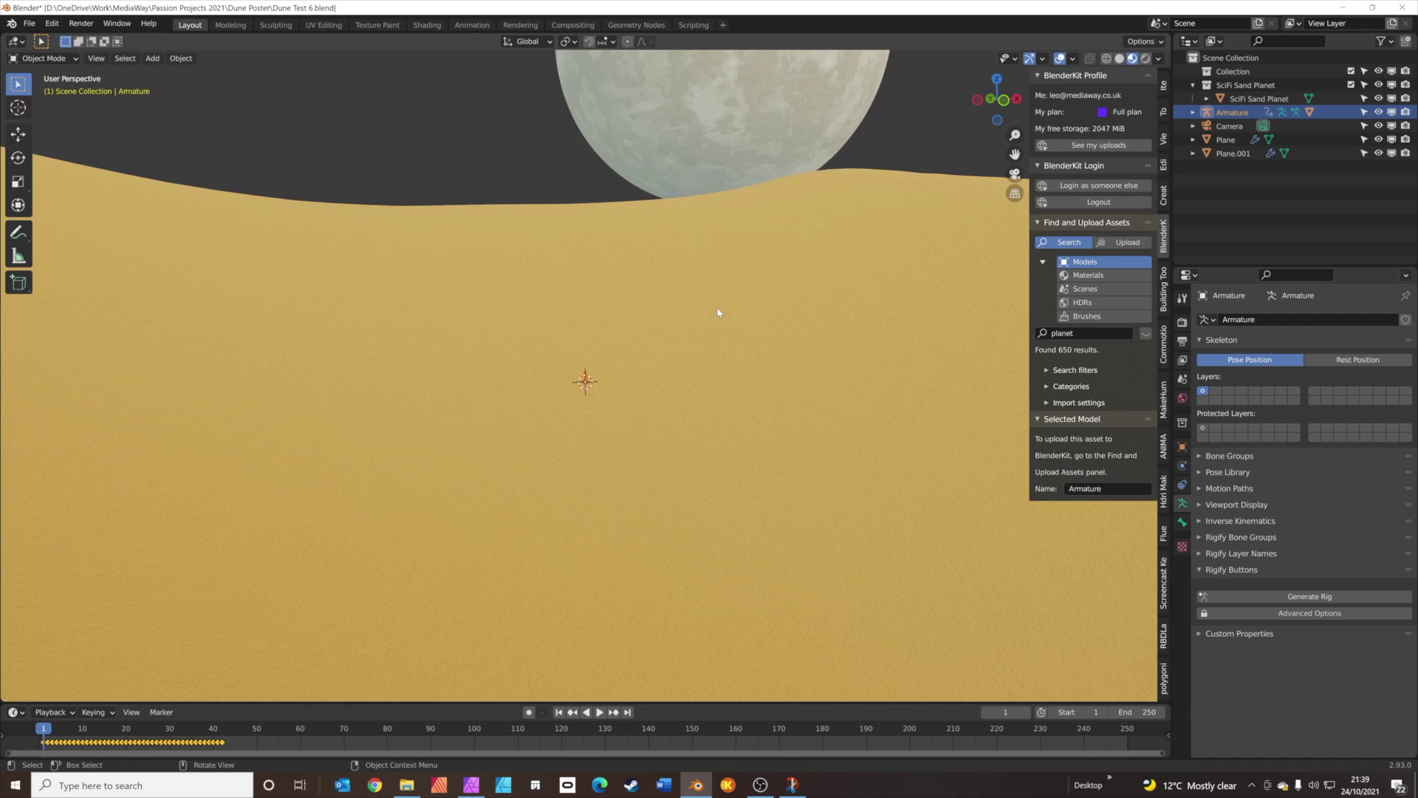
key(KP_0)
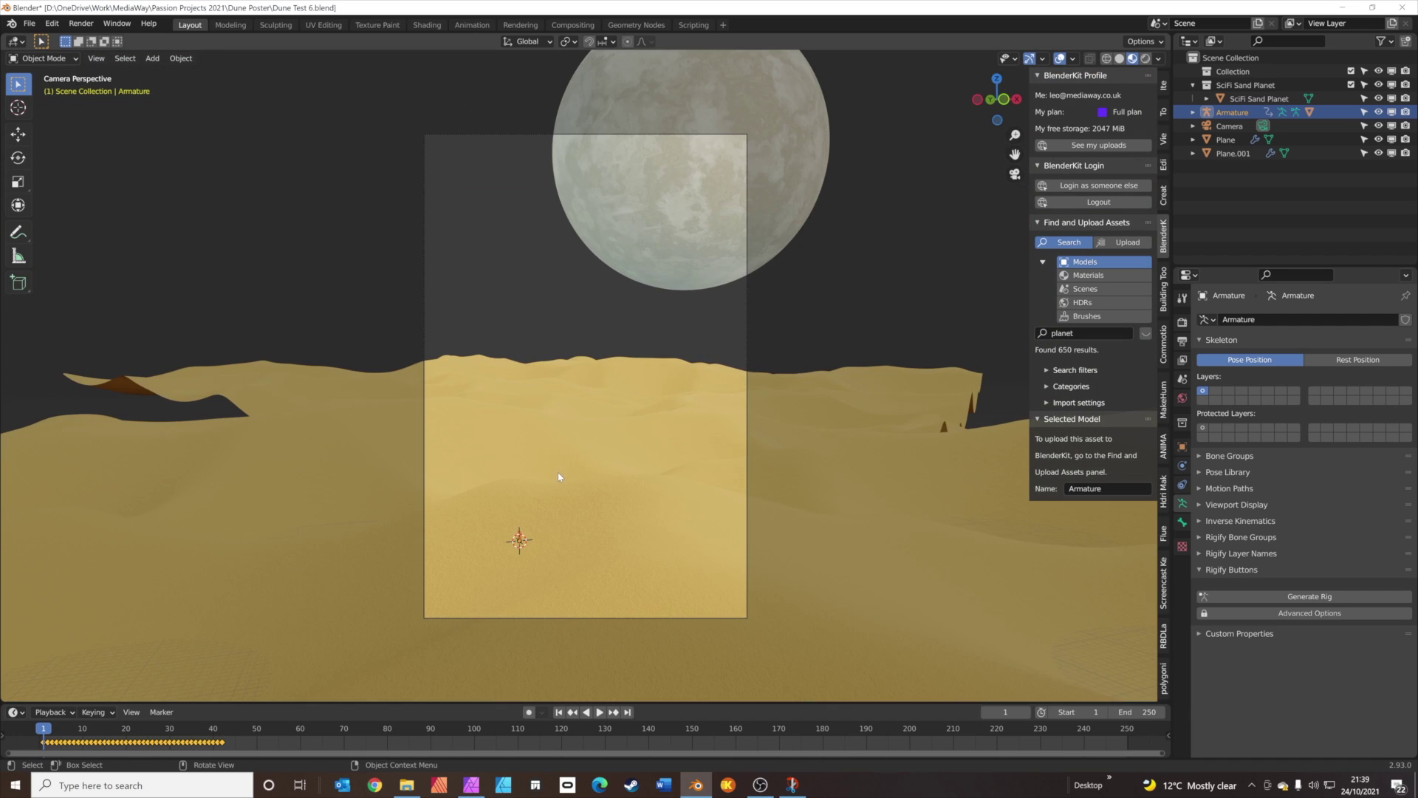
key(g)
key(z)
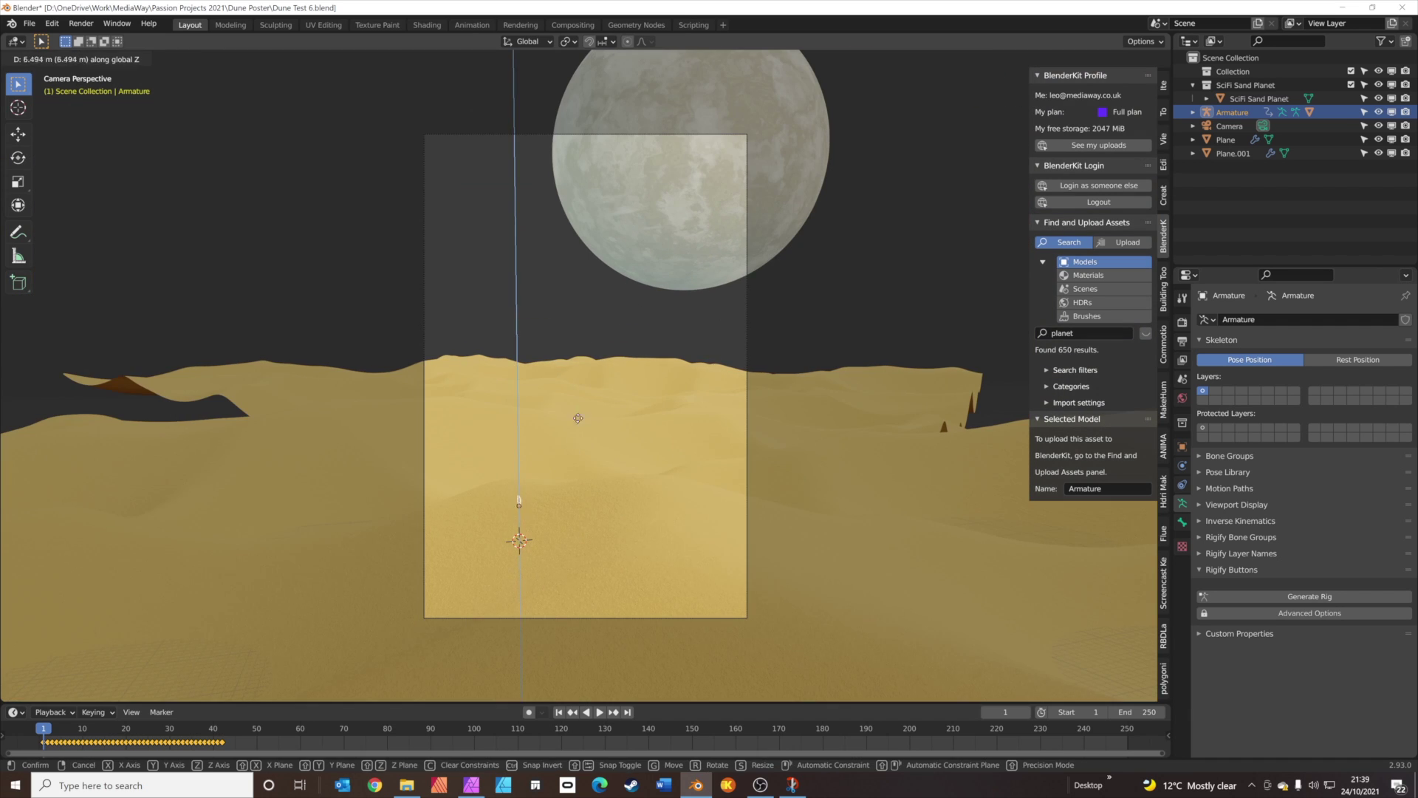
click(585, 392)
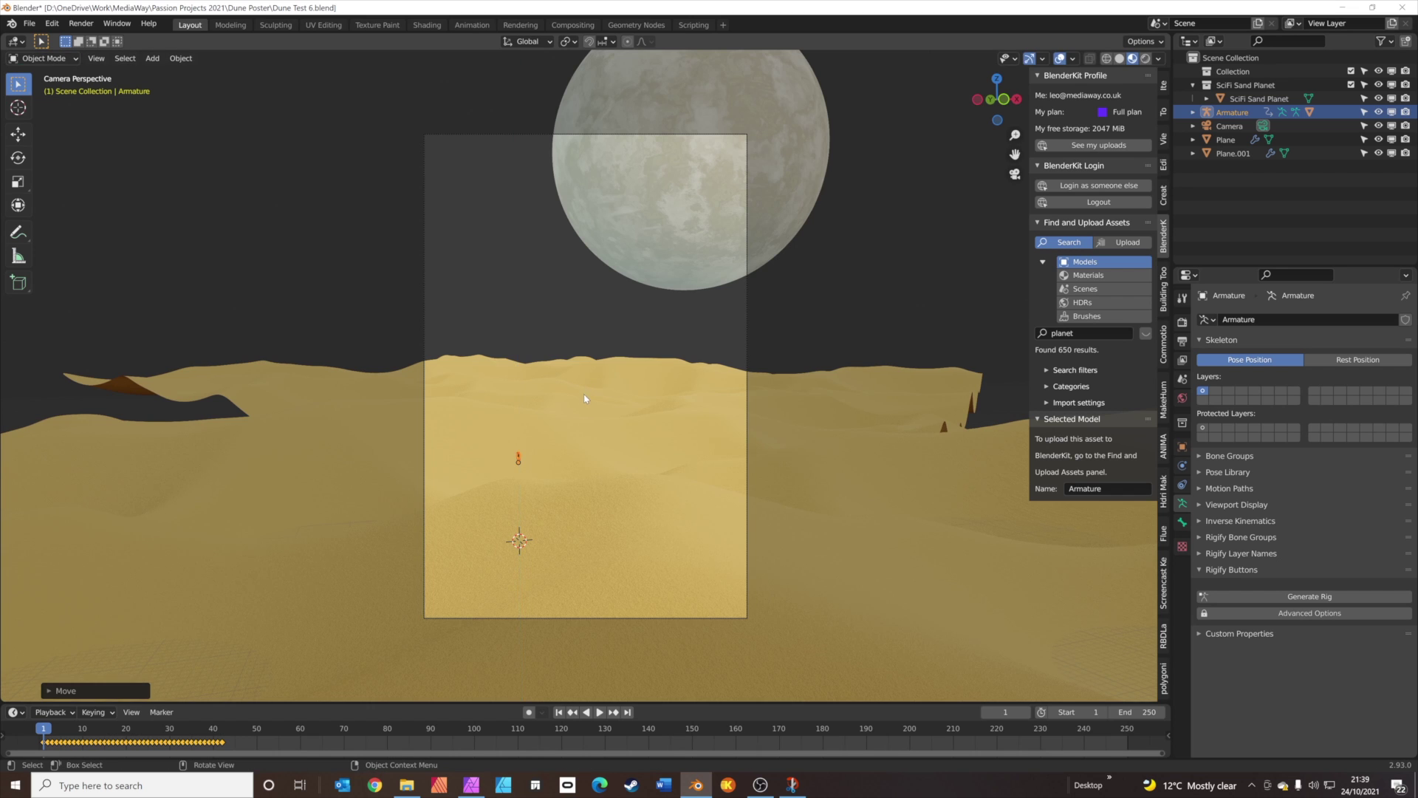
Scale the character up about 3.48 times and view it rendered through the camera.
scroll(562, 417, up, 3)
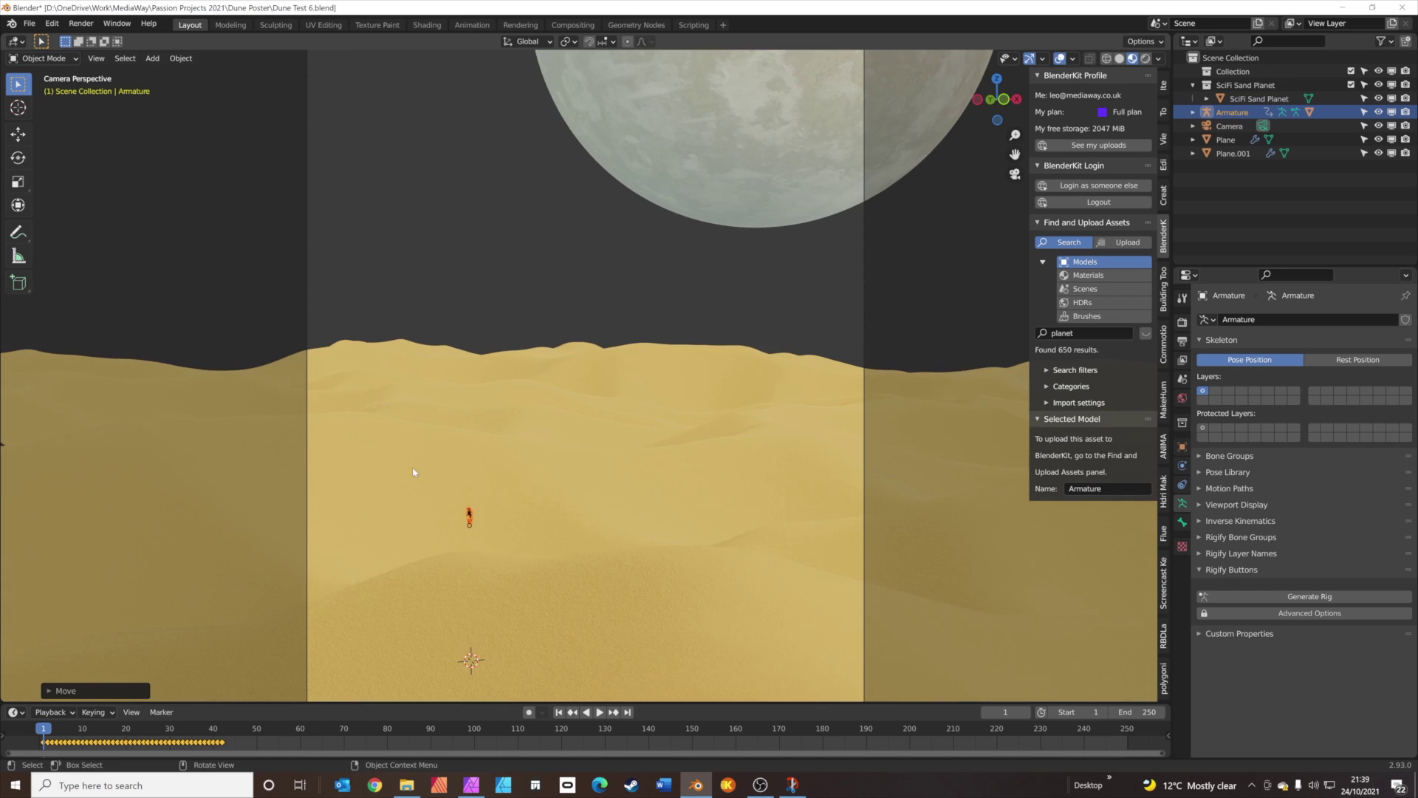
scroll(417, 480, up, 3)
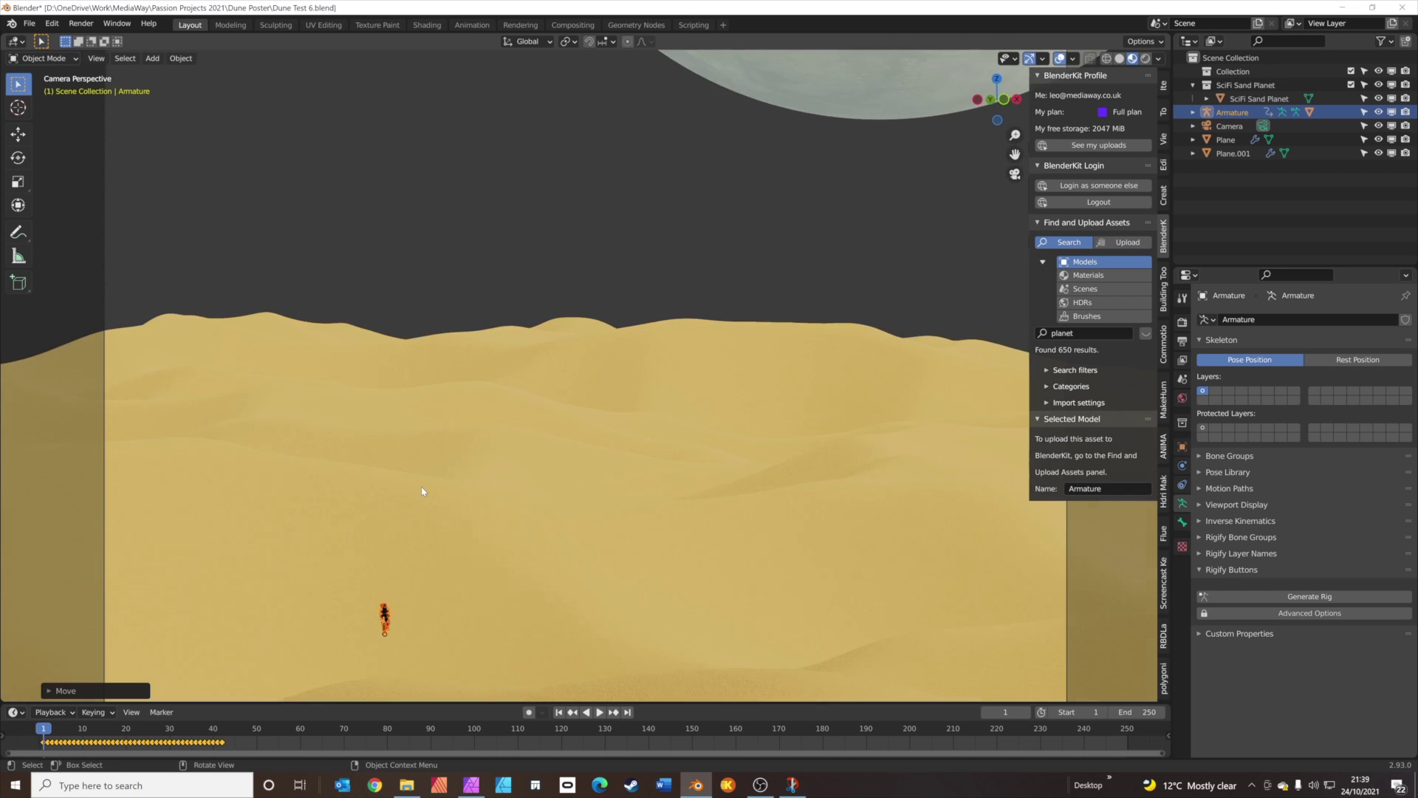
scroll(406, 558, down, 2)
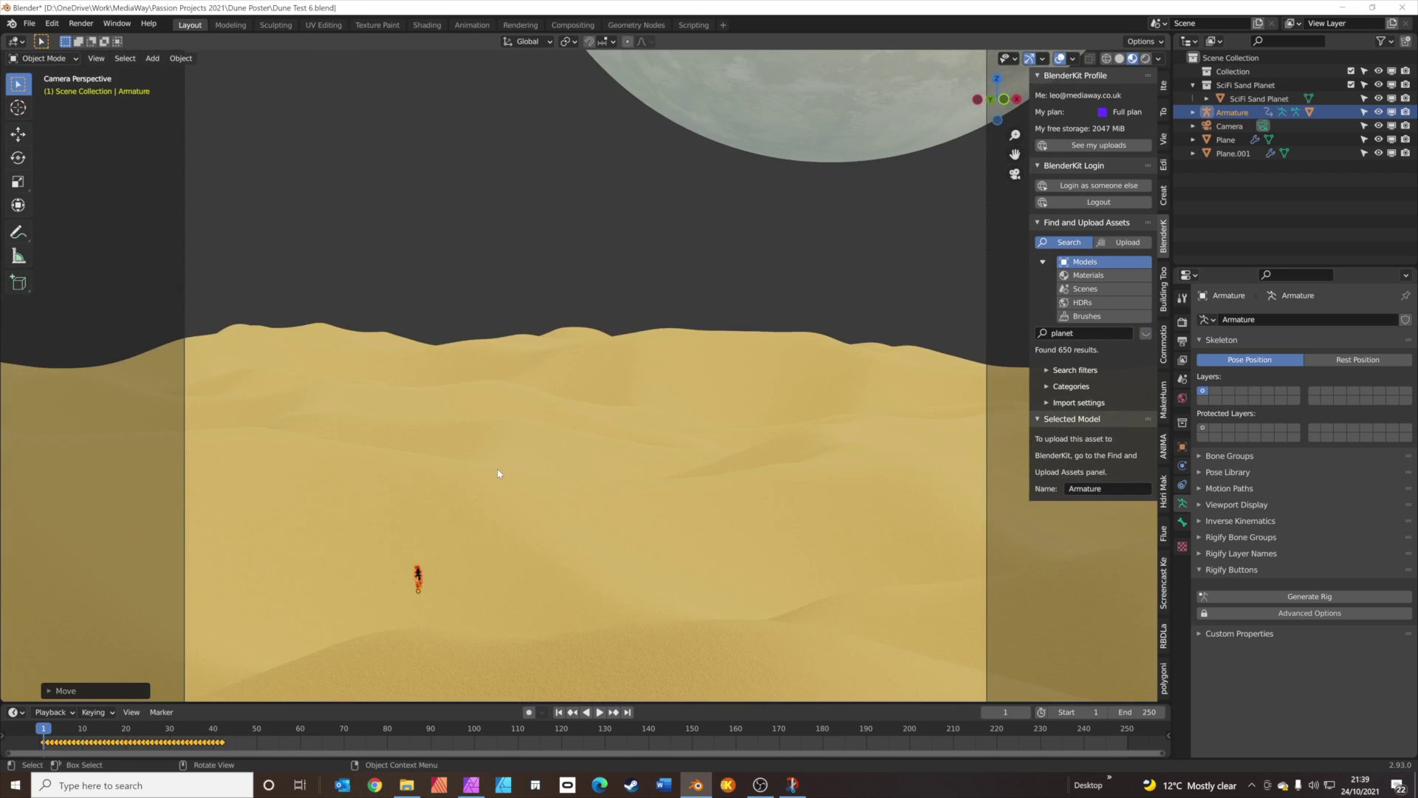
middle_drag(498, 473, 538, 509)
scroll(554, 496, up, 2)
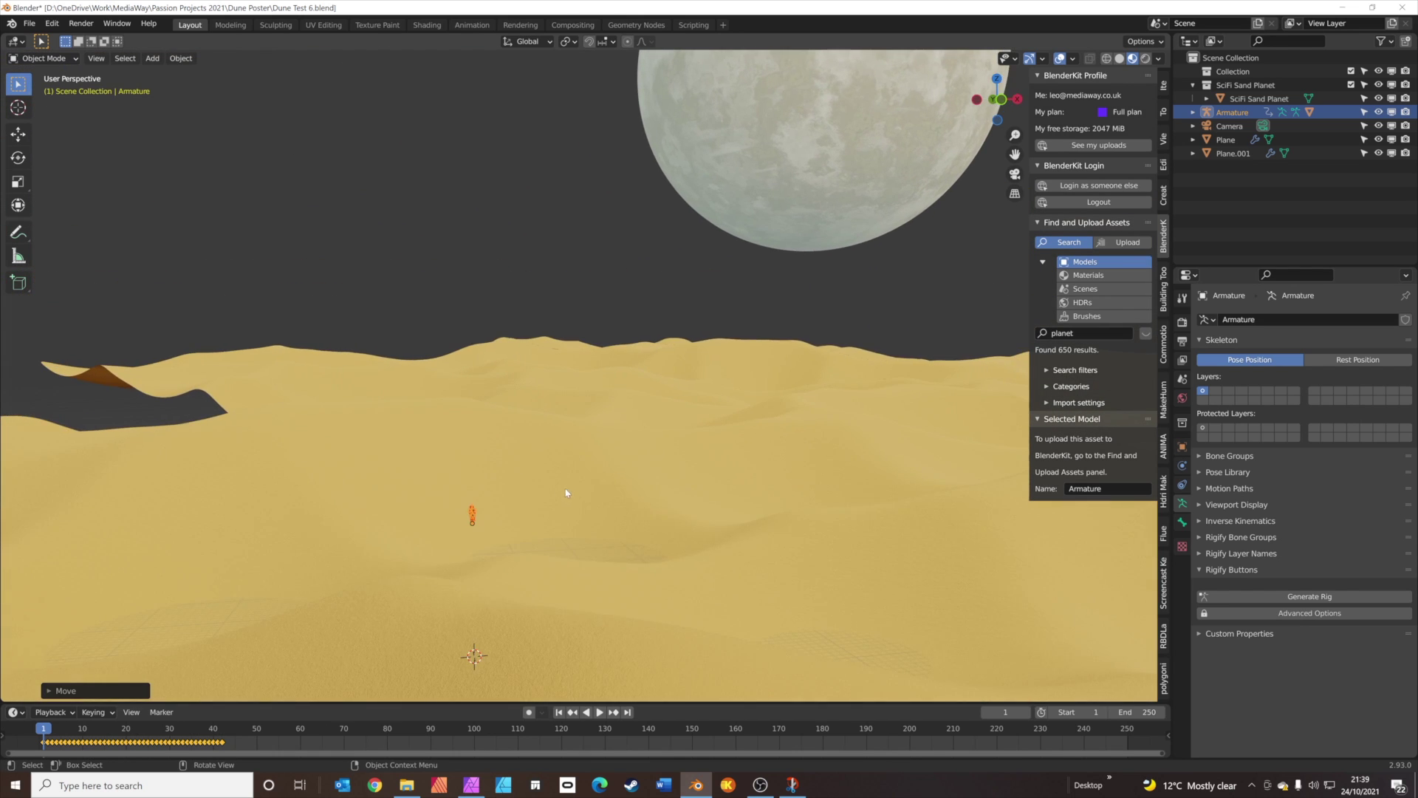
key(s)
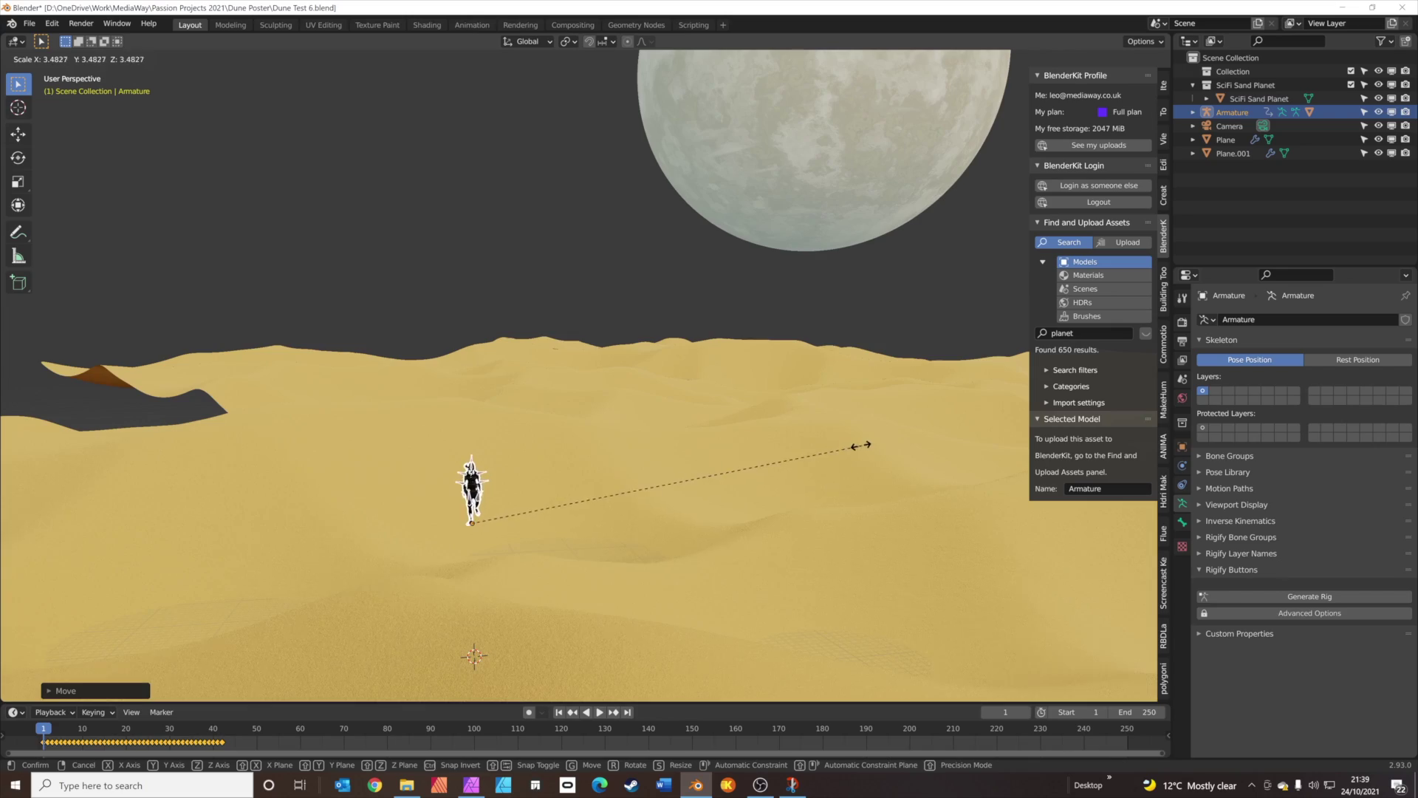
click(851, 448)
key(KP_0)
click(1147, 59)
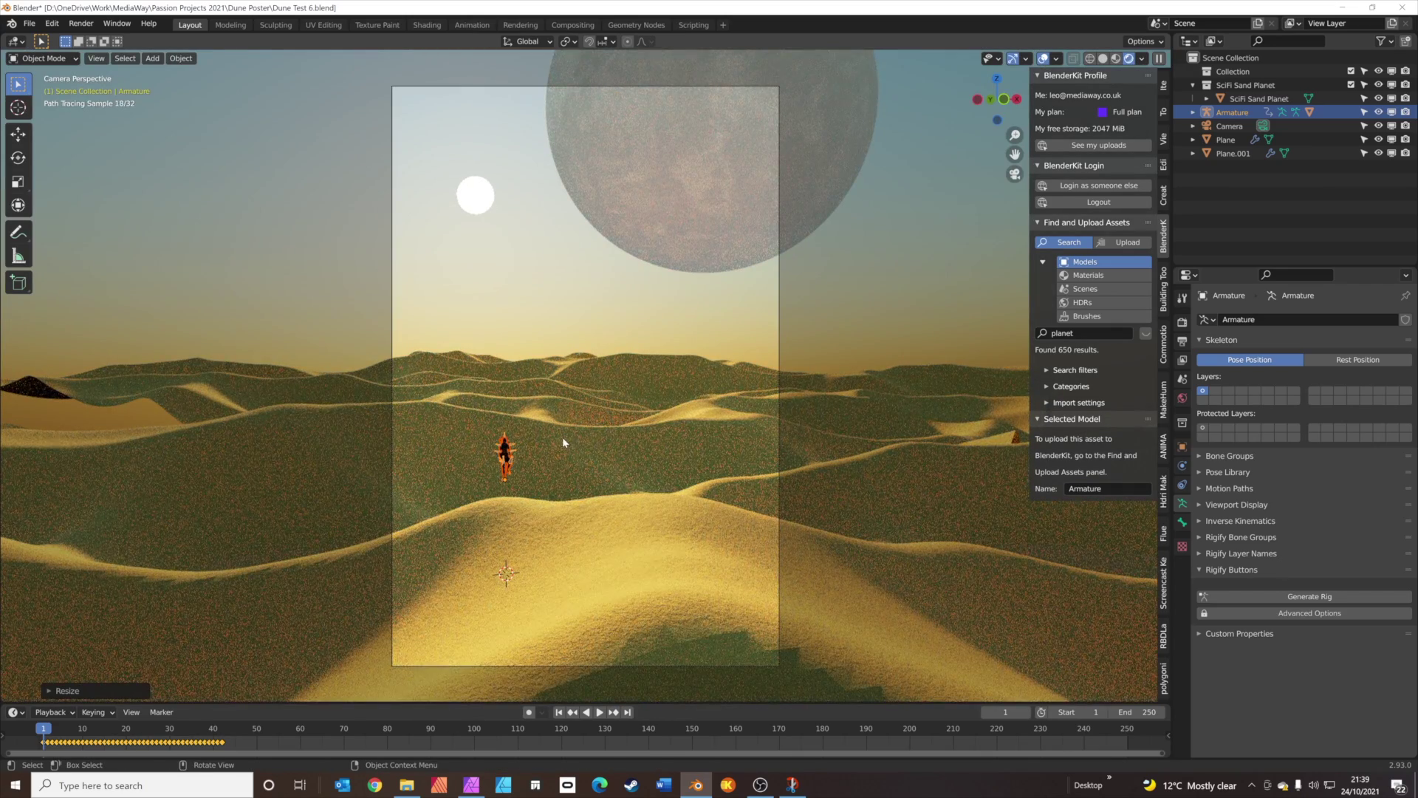
Move the character onto the dune ridge and switch to top view.
key(g)
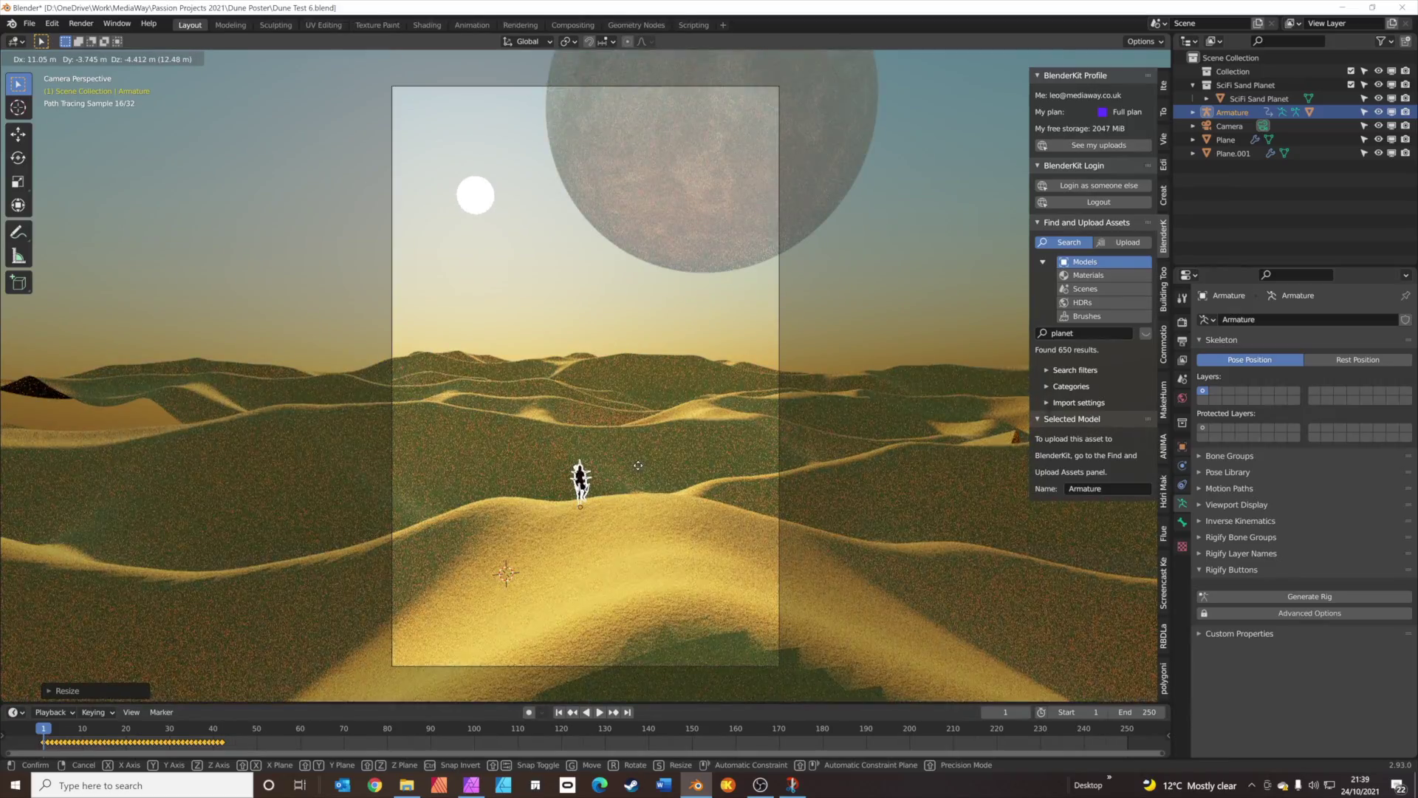
click(638, 466)
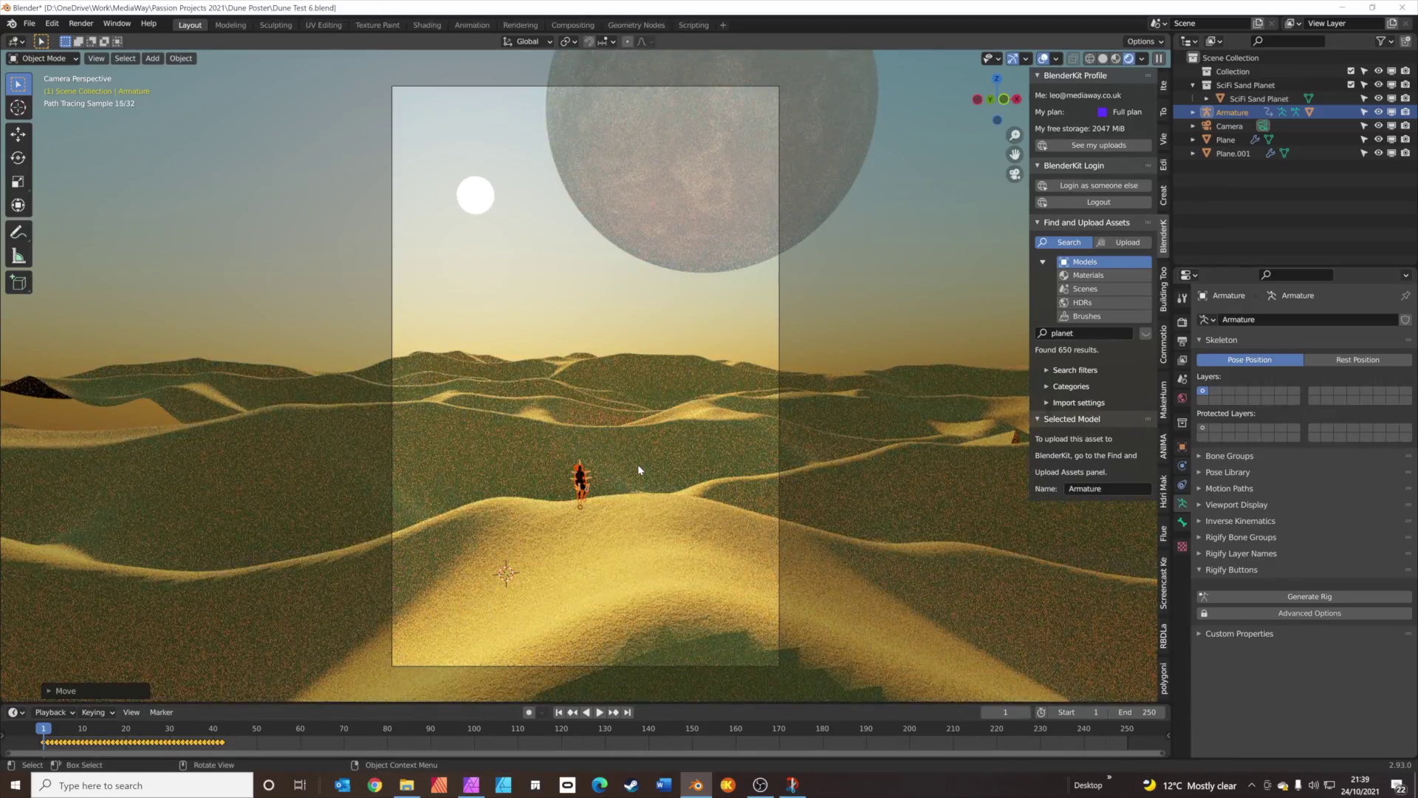
key(KP_7)
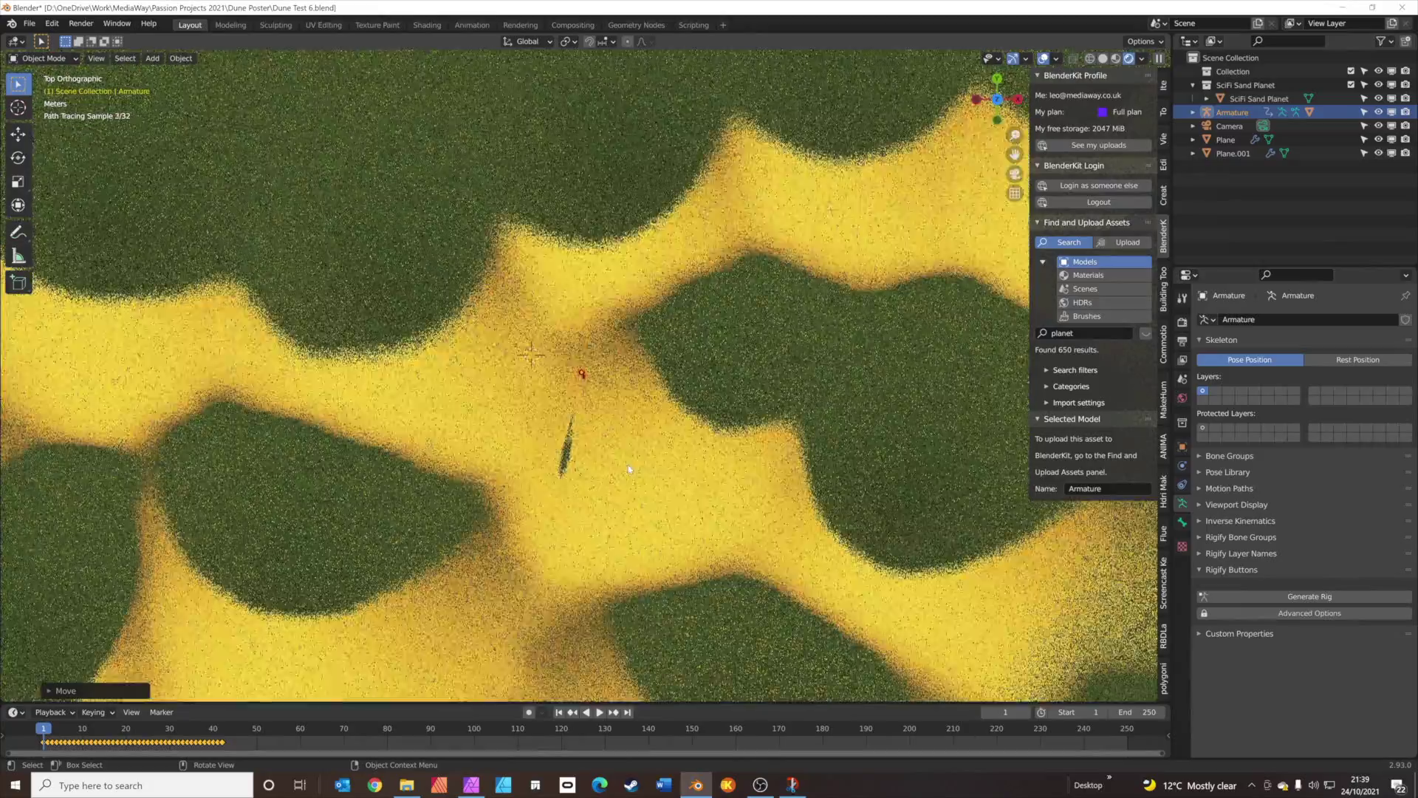
scroll(629, 469, down, 5)
Reselect the armature, shift it about 67 m across the dunes, and return to camera view.
click(1228, 126)
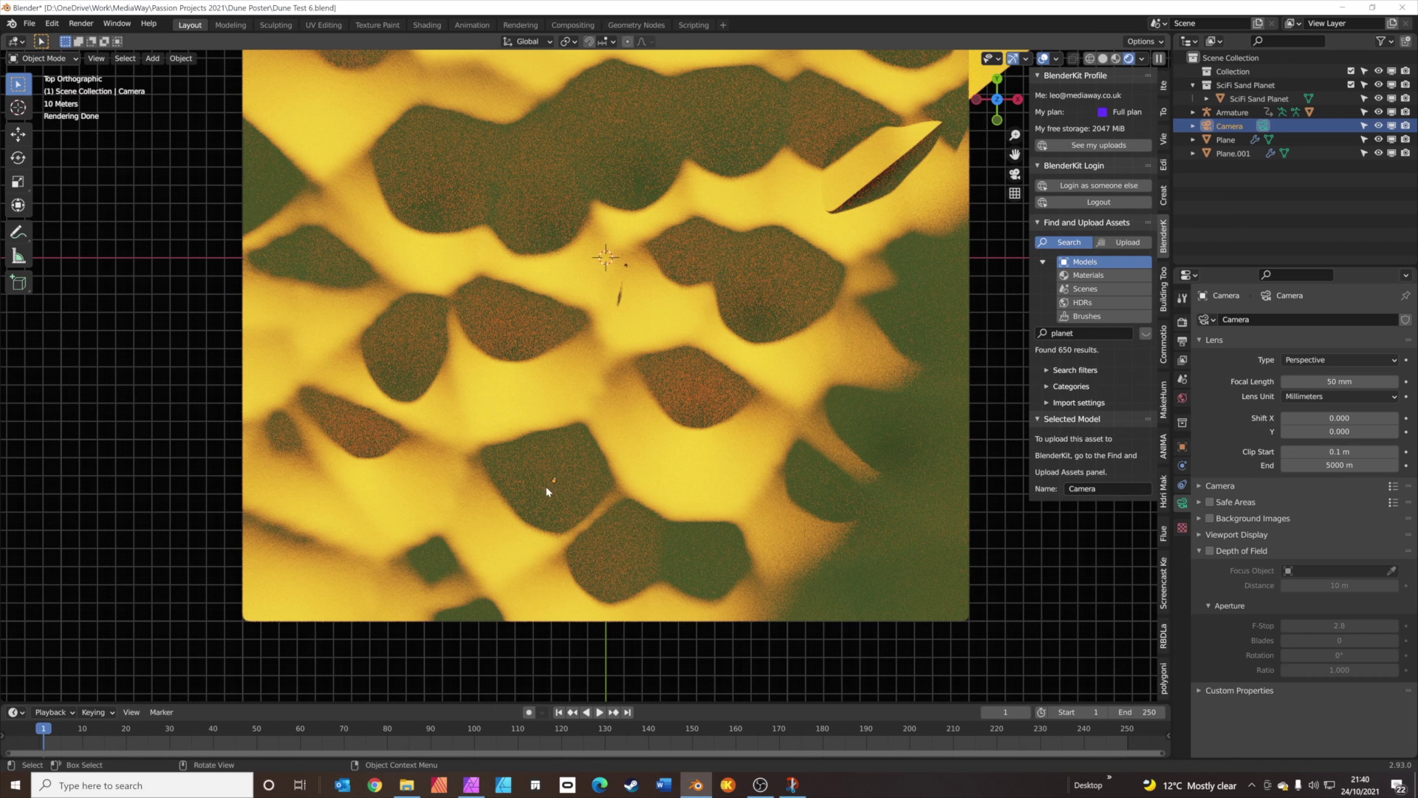
click(1230, 112)
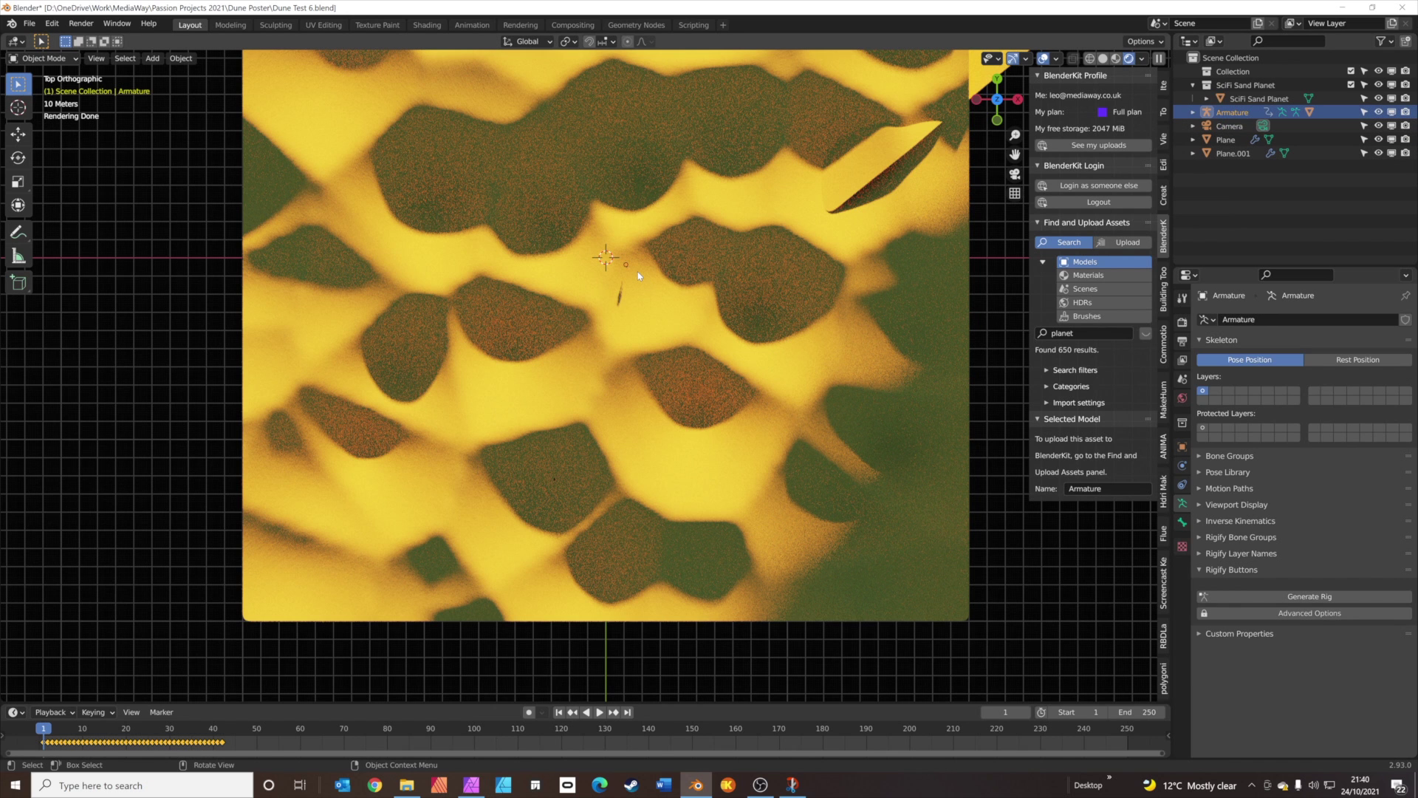
key(g)
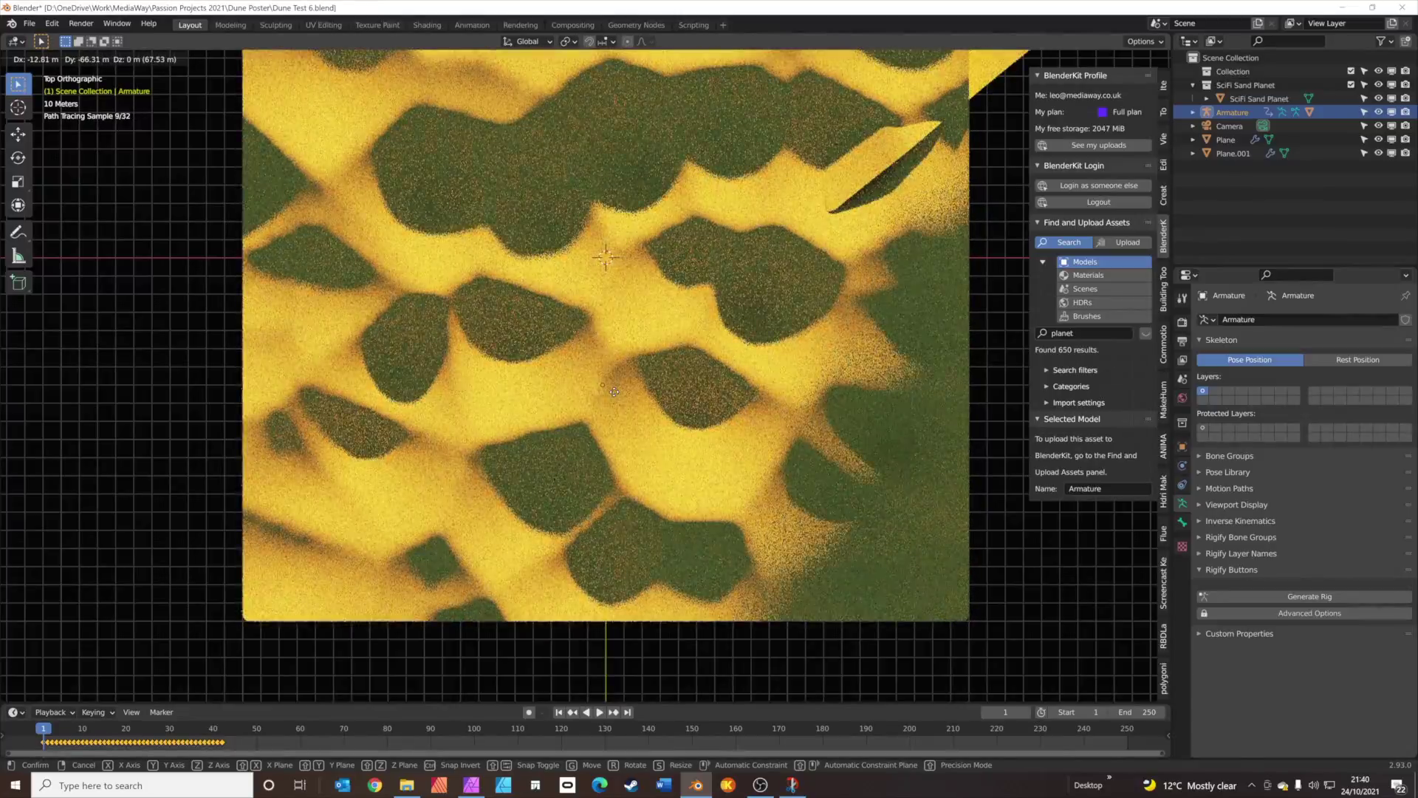
click(615, 393)
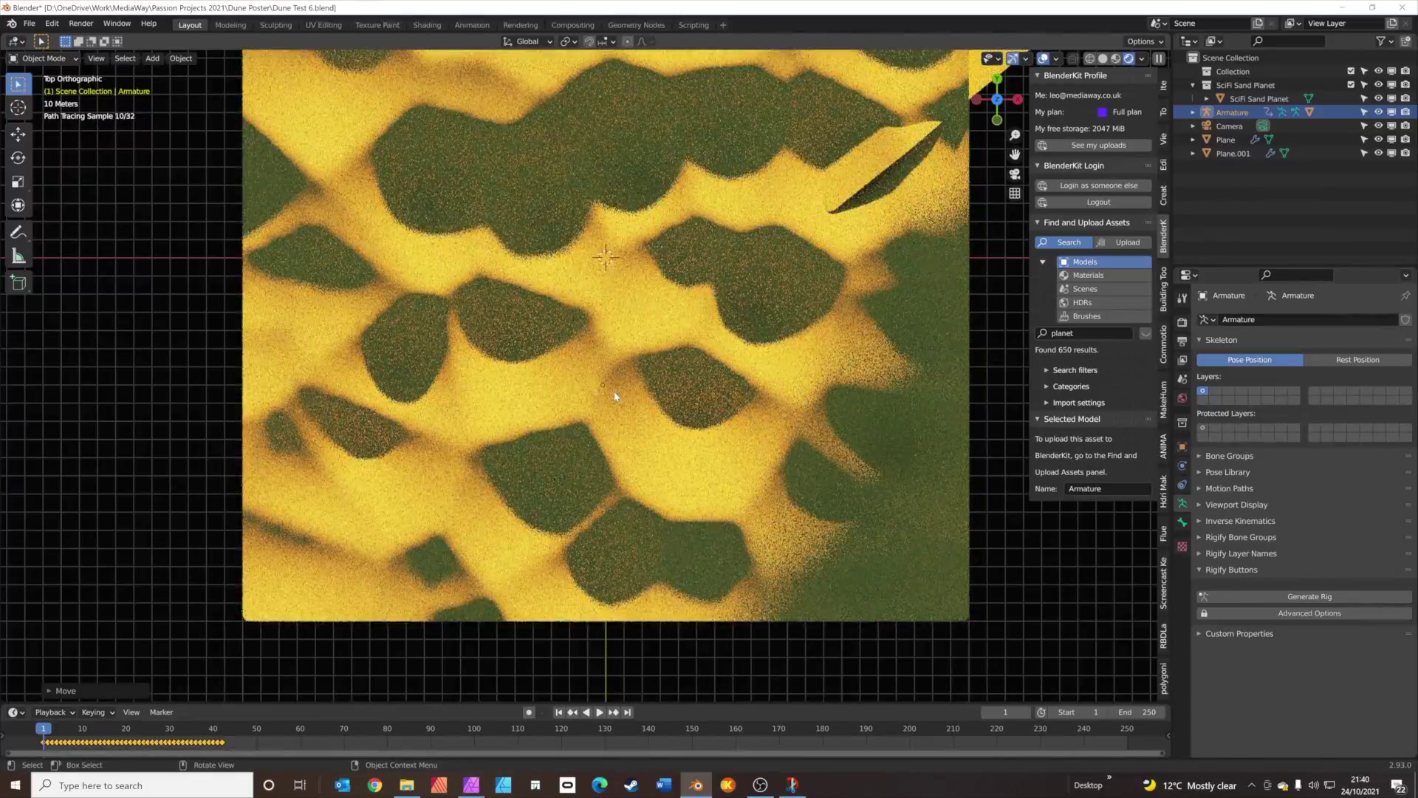
key(KP_0)
Lift the figure 7.294 m along Z onto the dune crest, hide its bones, and preview the animation.
key(g)
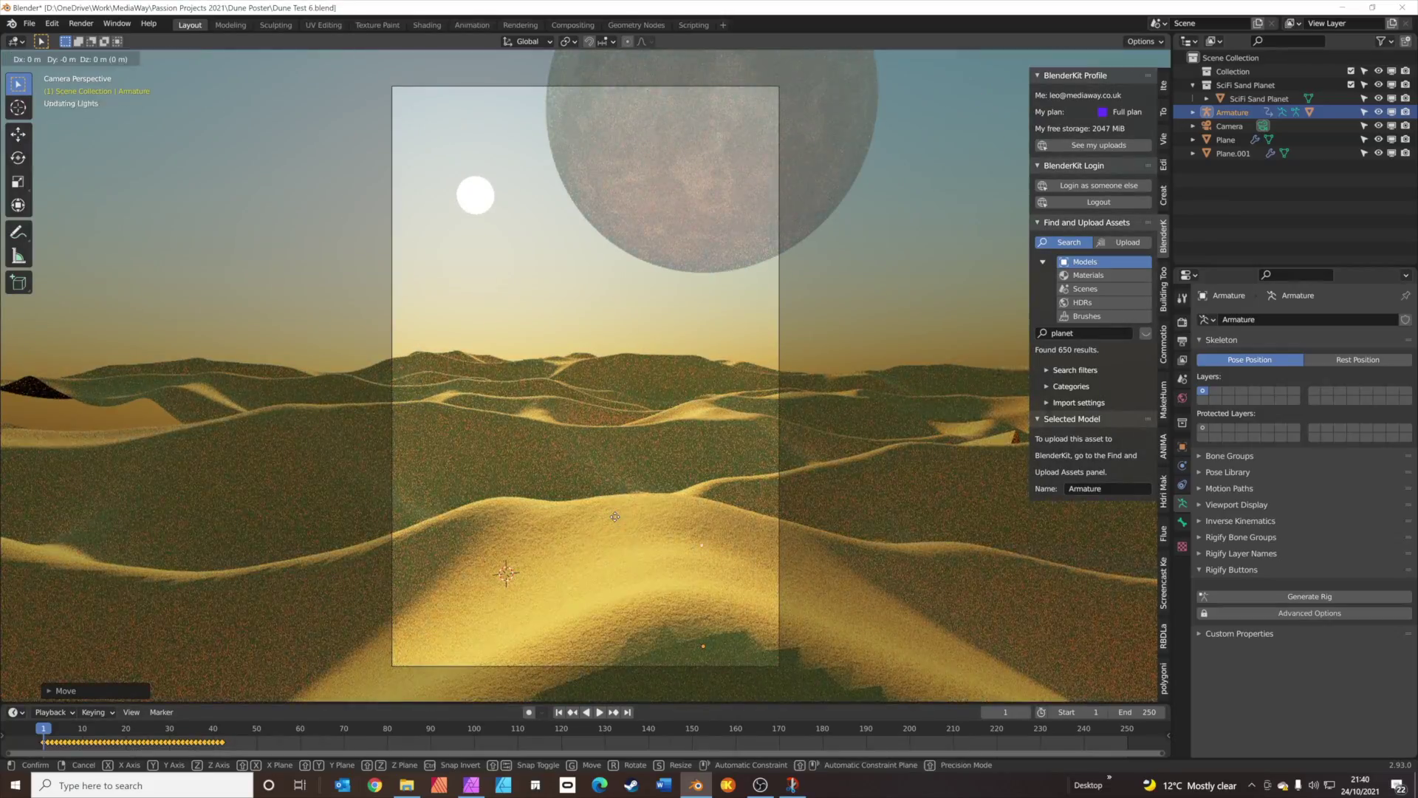
key(z)
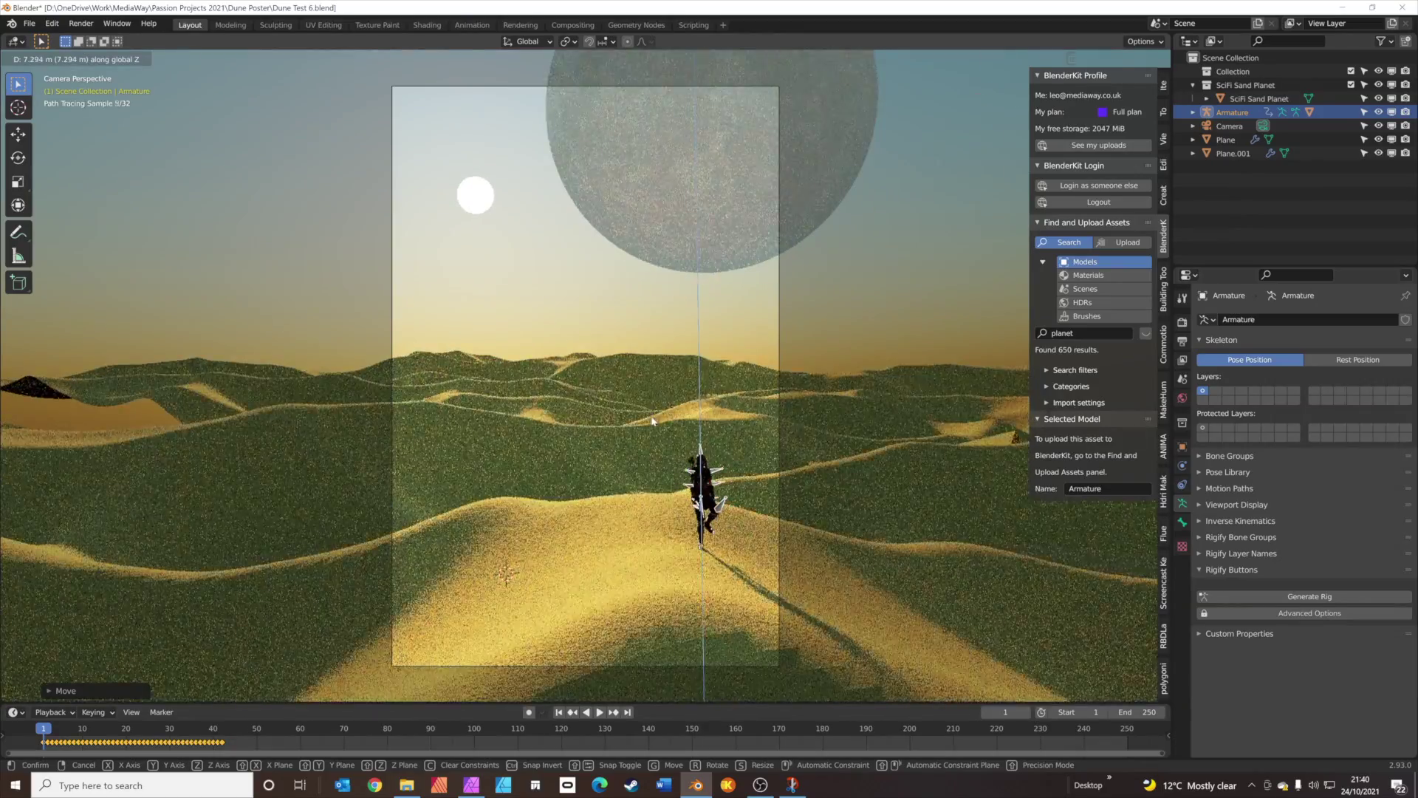
click(651, 416)
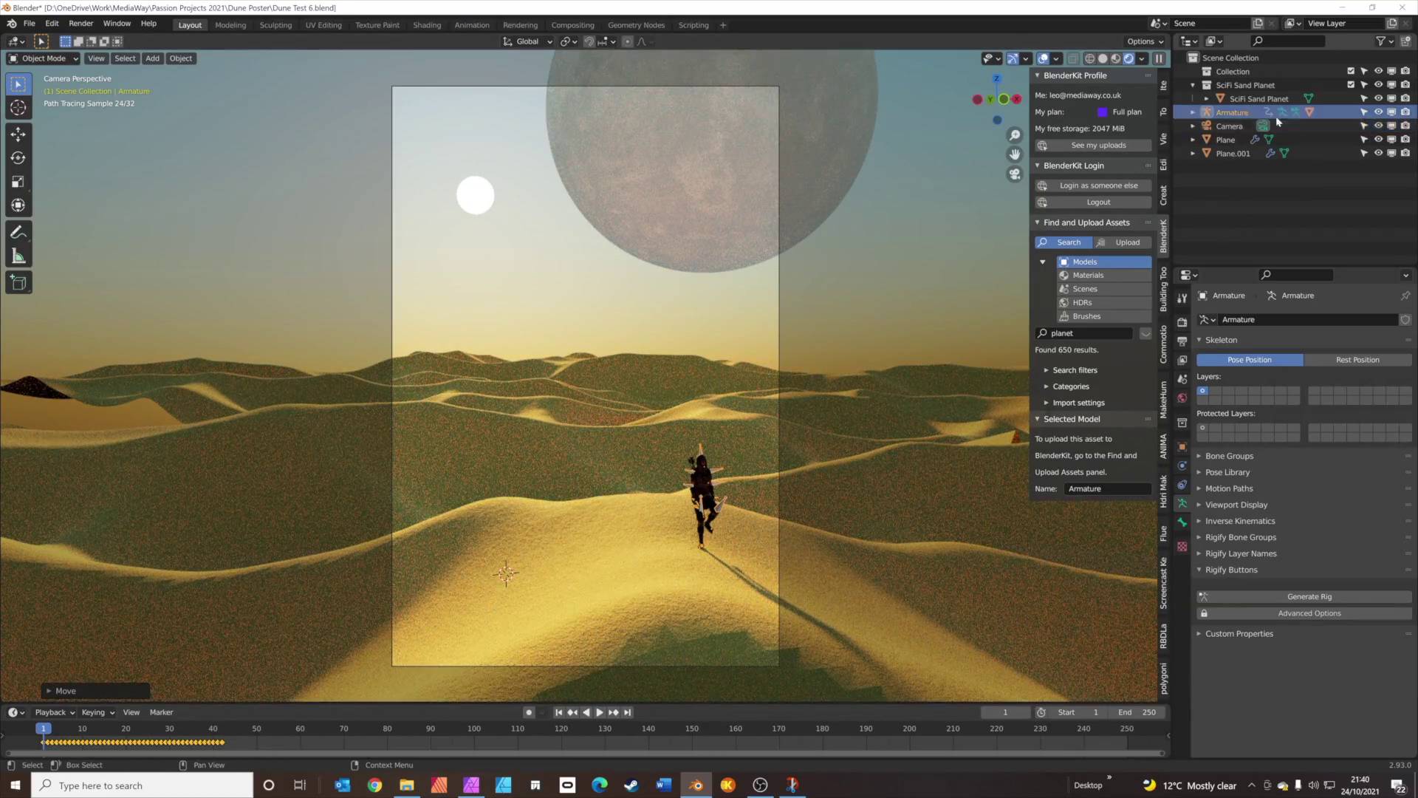
click(1378, 112)
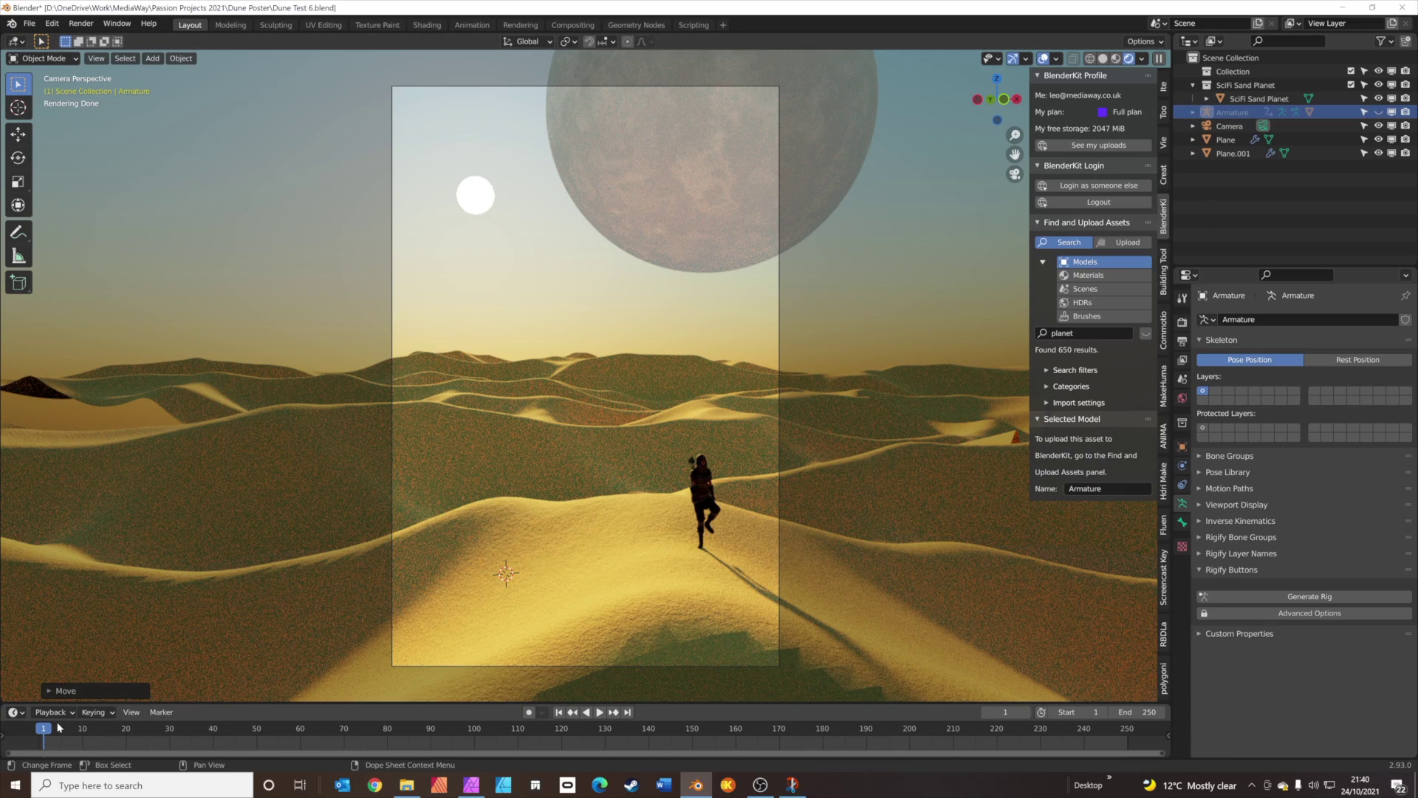
key(space)
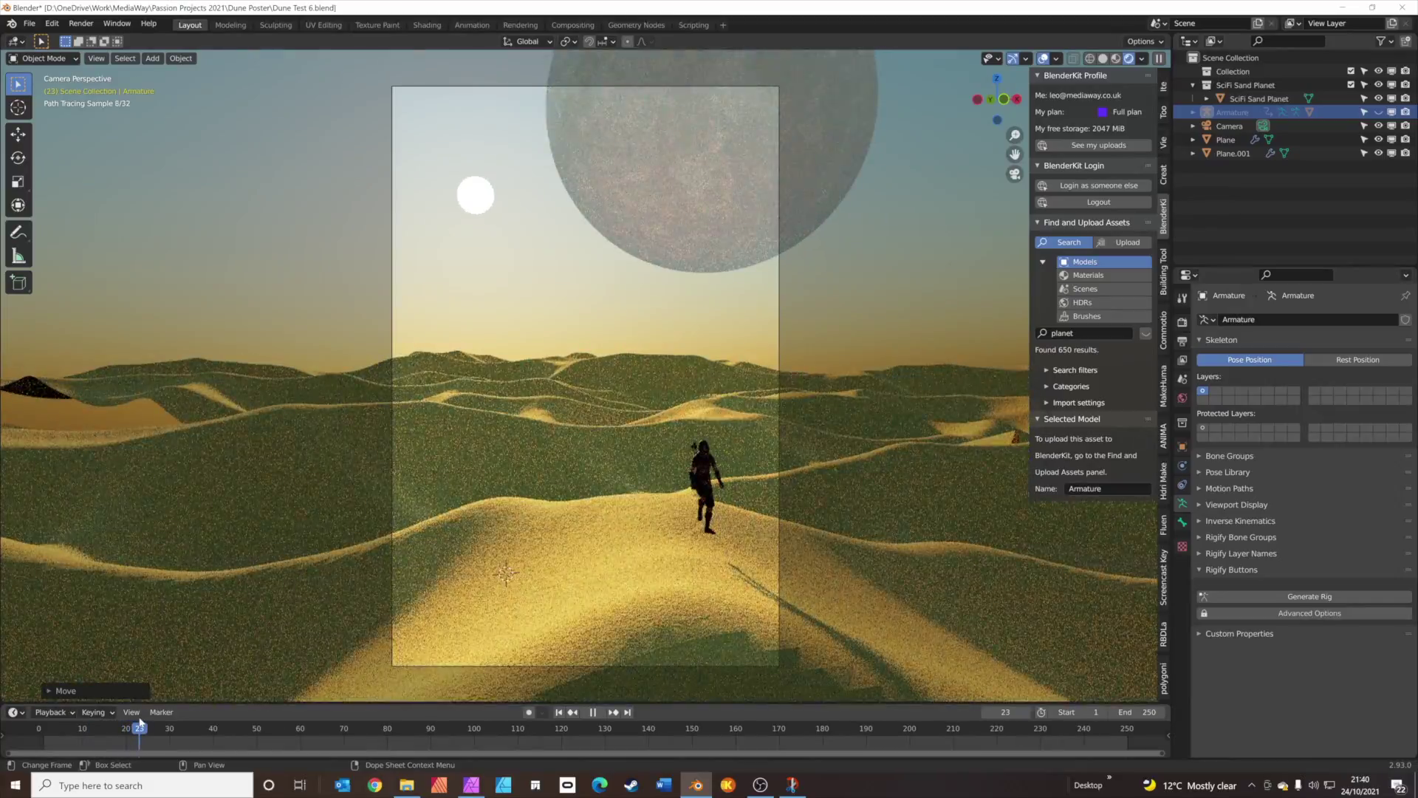
drag(140, 724, 104, 723)
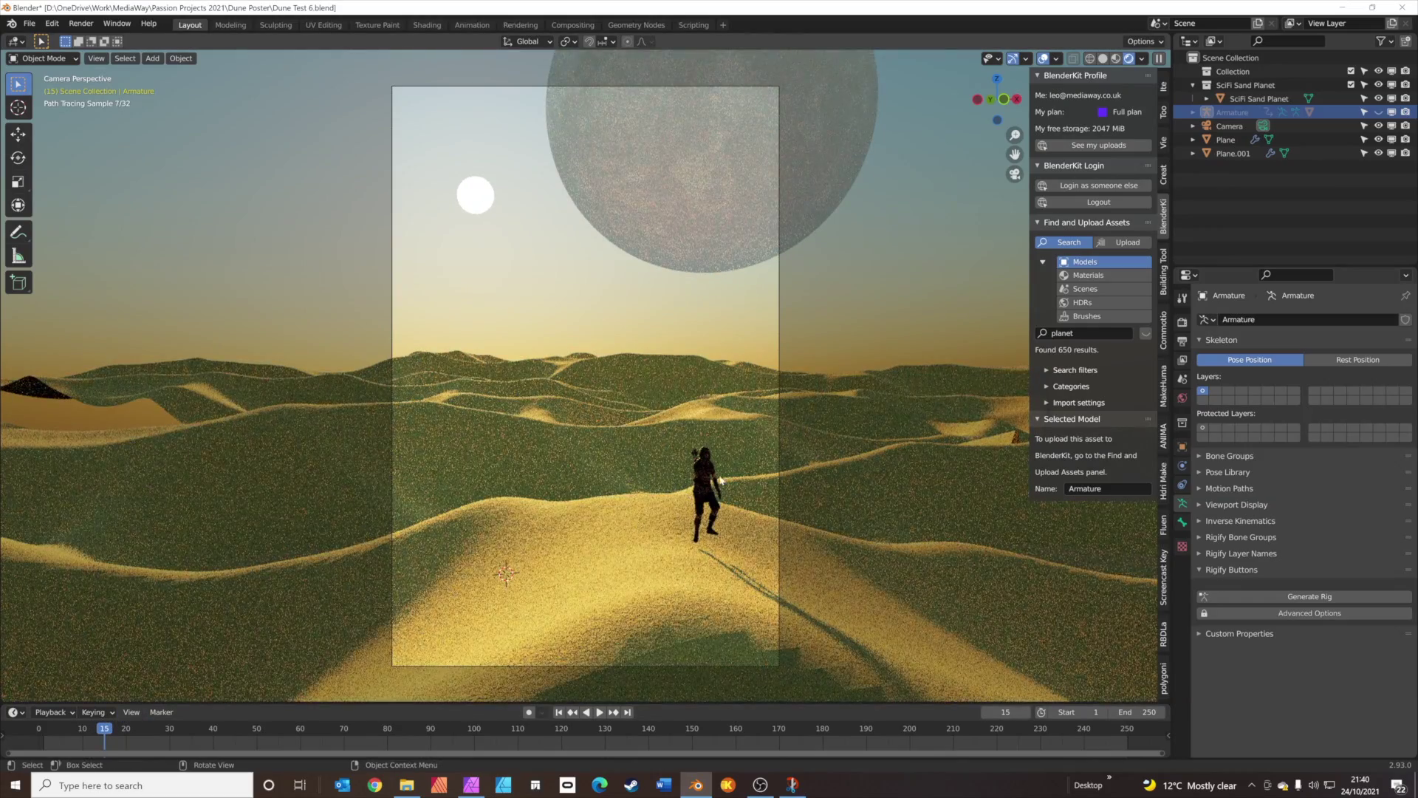
Show the armature, rotate it around Z, and lower it about 1 m into the dune crest.
click(1378, 112)
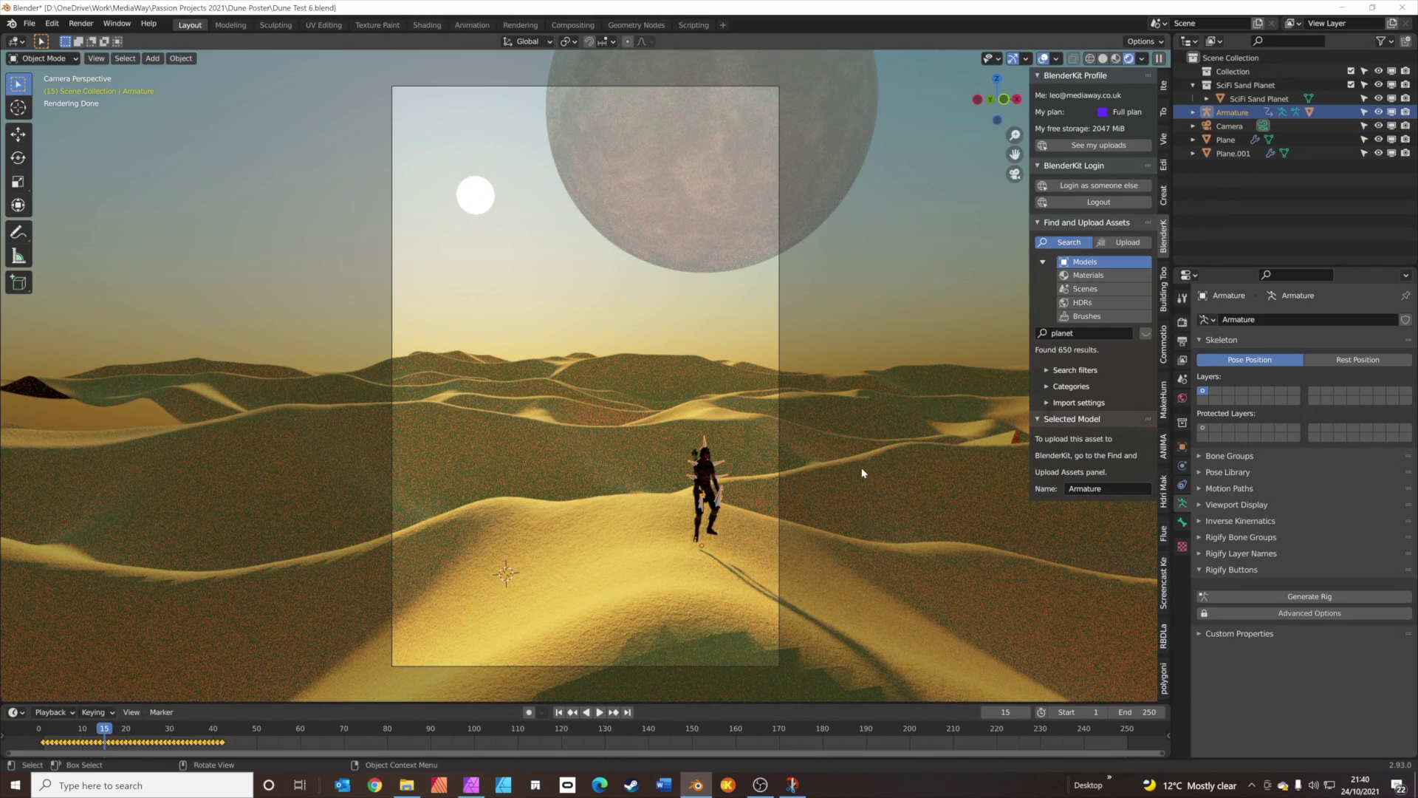
key(r)
key(z)
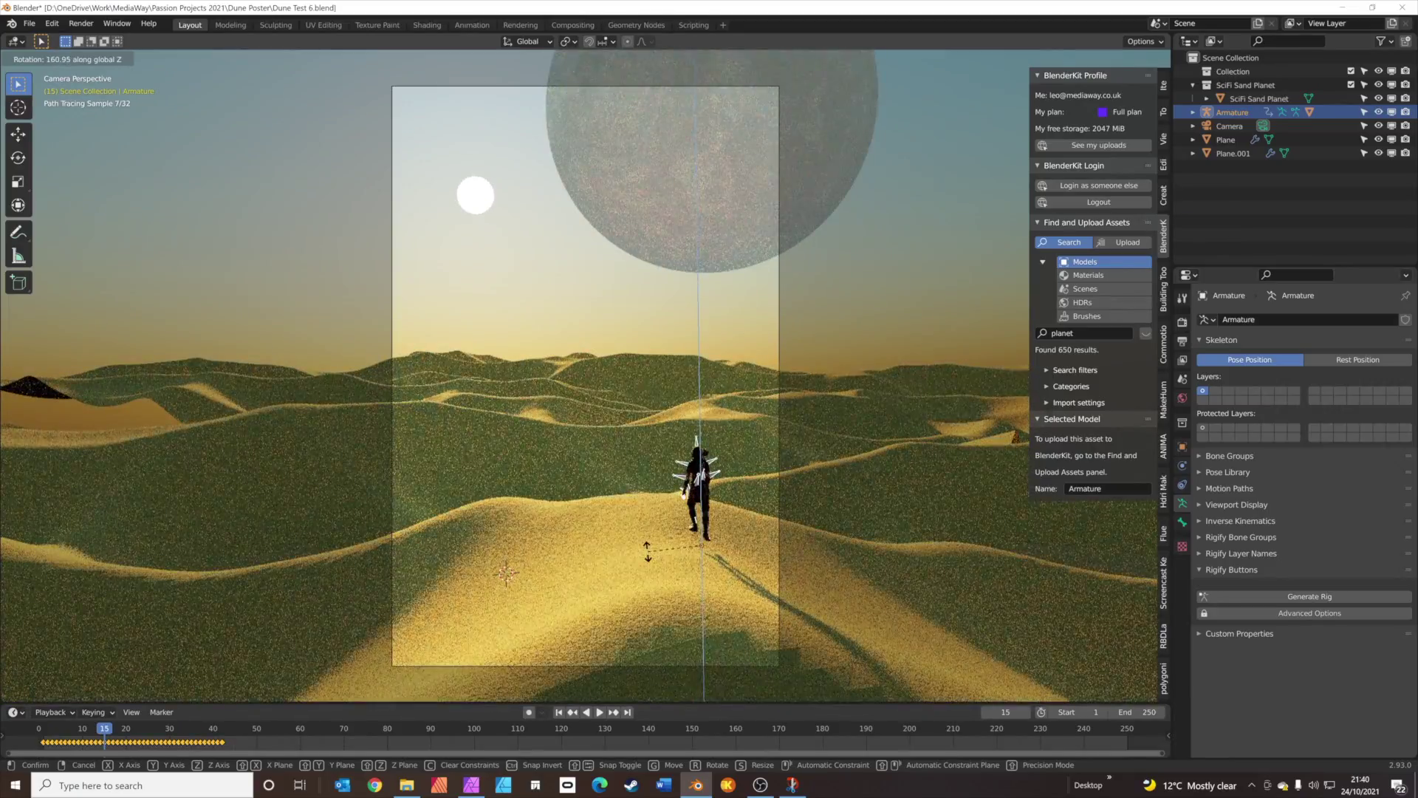
click(575, 508)
key(Right)
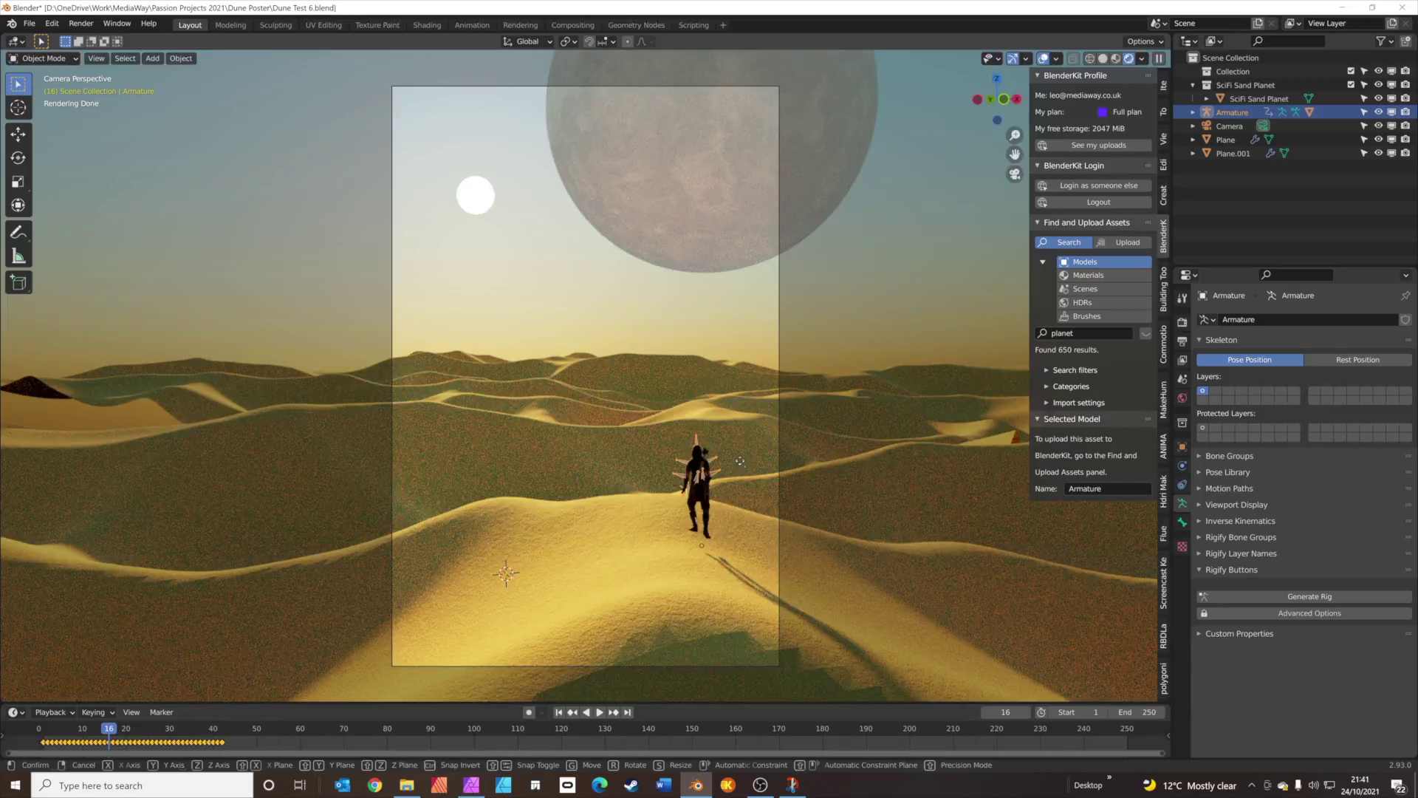
key(g)
key(z)
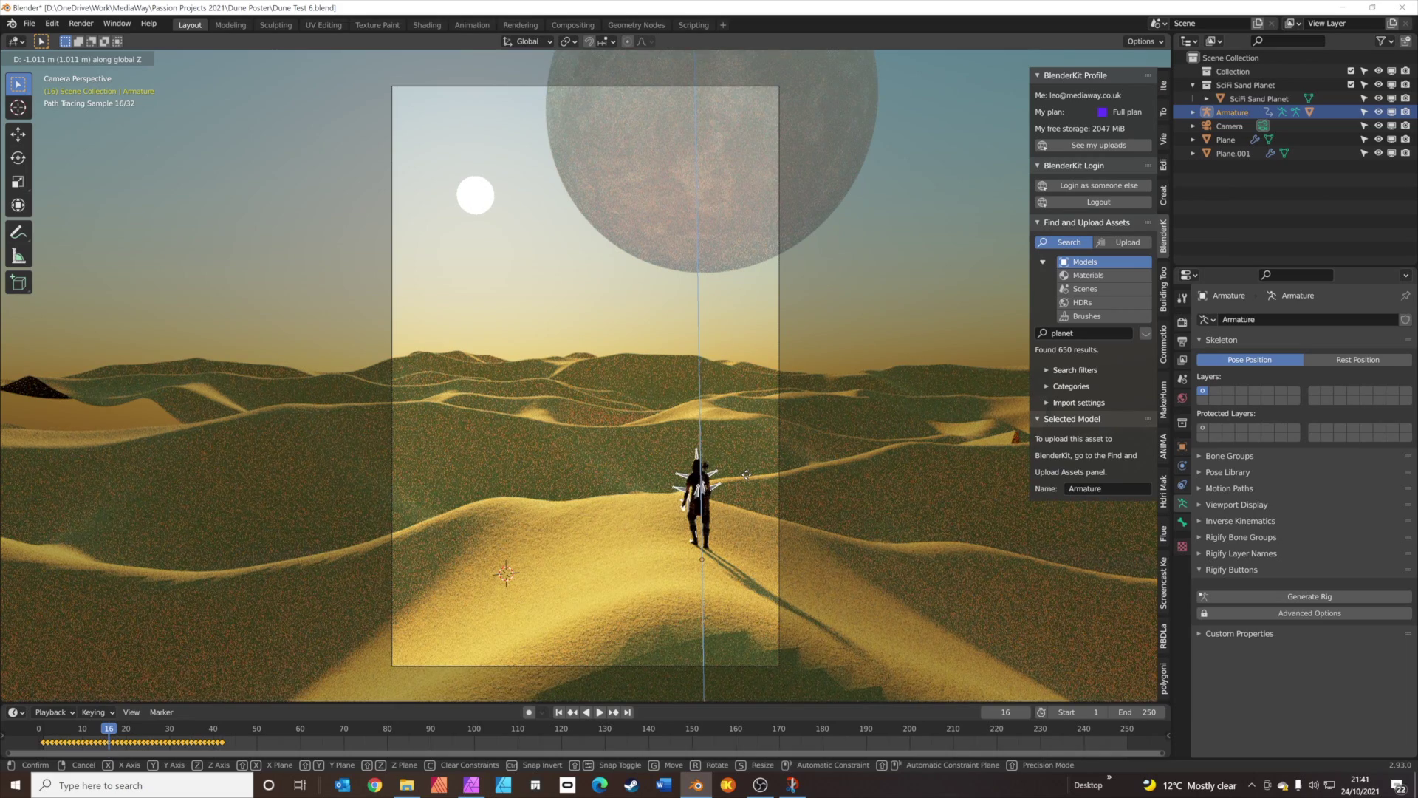
click(746, 475)
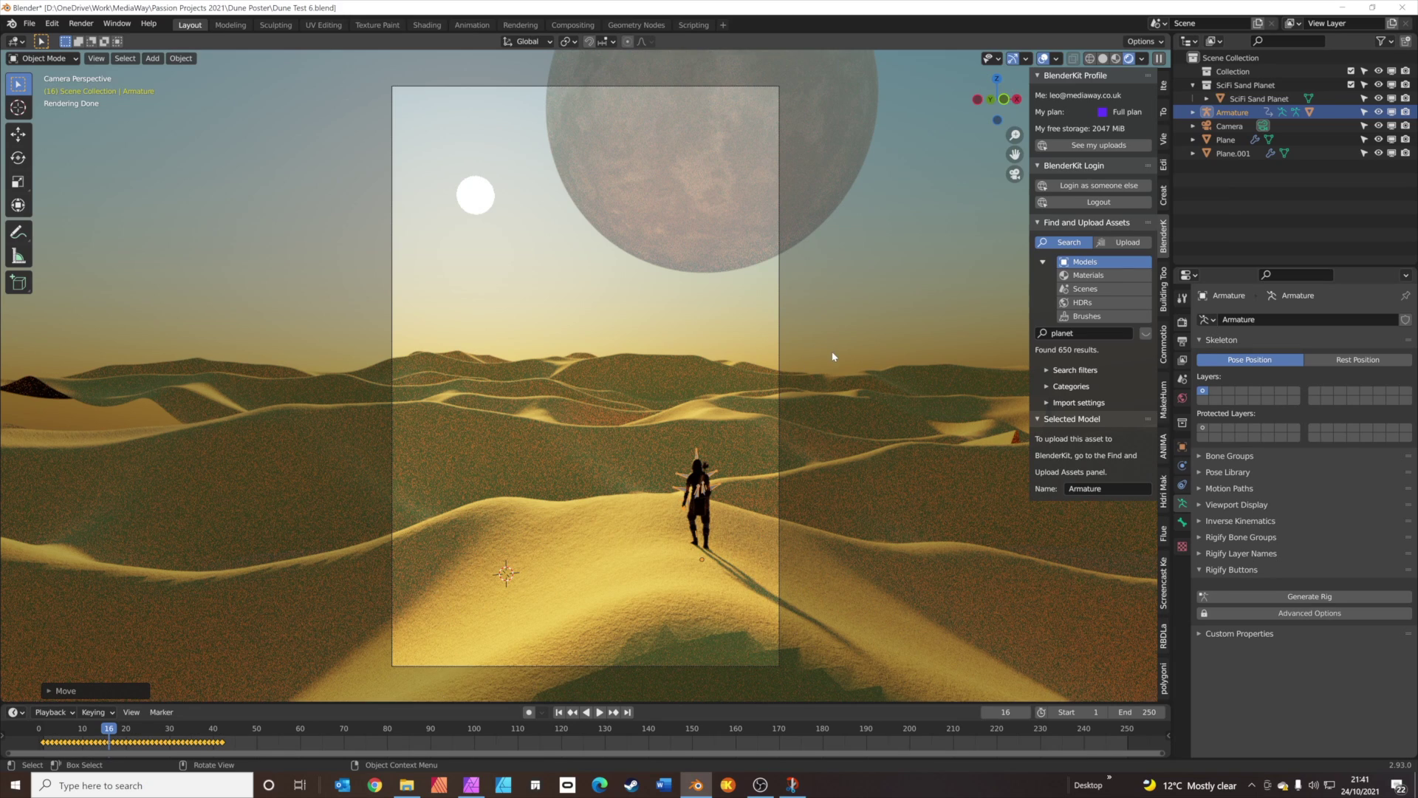
Switch to top orthographic view and pan and zoom out to frame both dune planes and the planet.
key(KP_7)
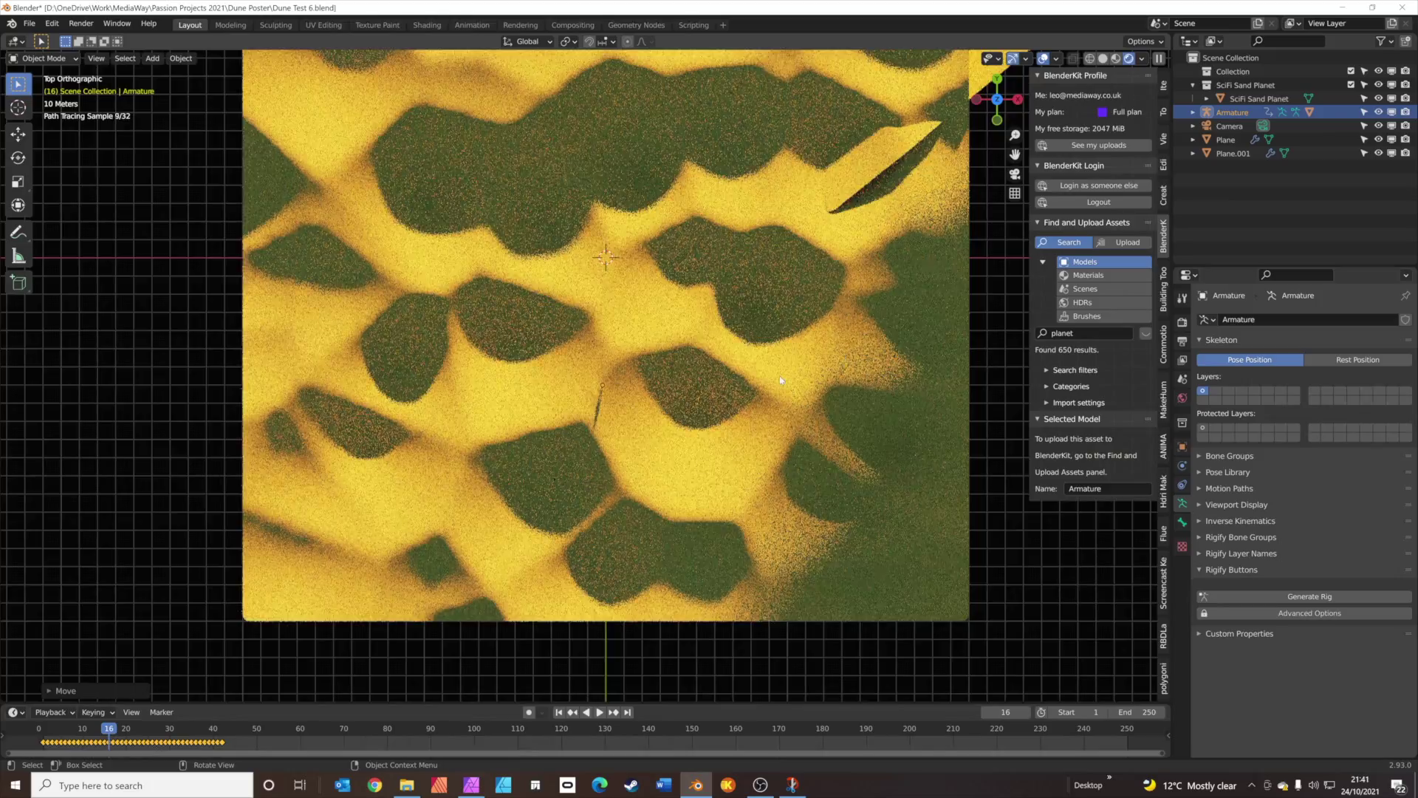
scroll(691, 271, down, 3)
shift+middle_drag(690, 272, 551, 396)
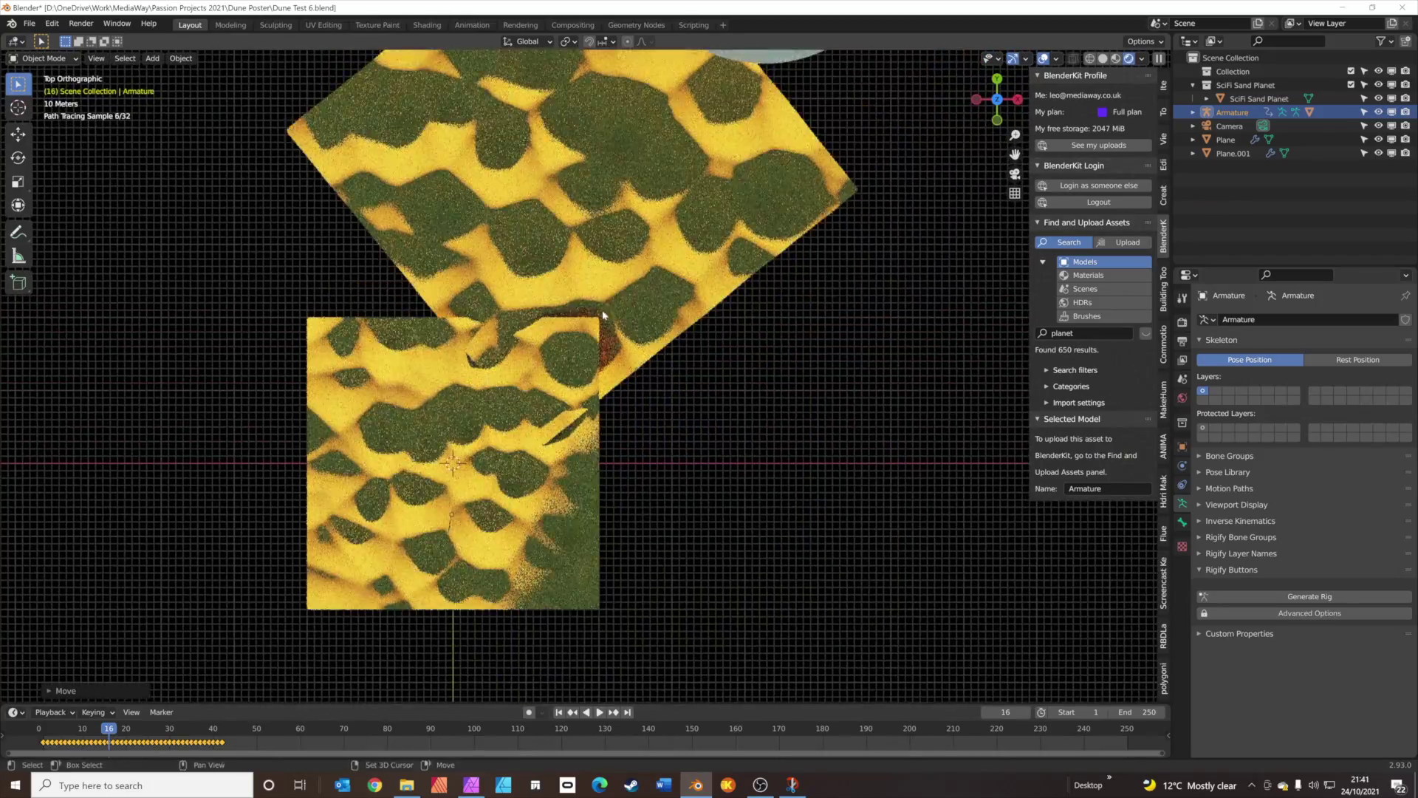
scroll(574, 380, down, 3)
scroll(575, 381, up, 3)
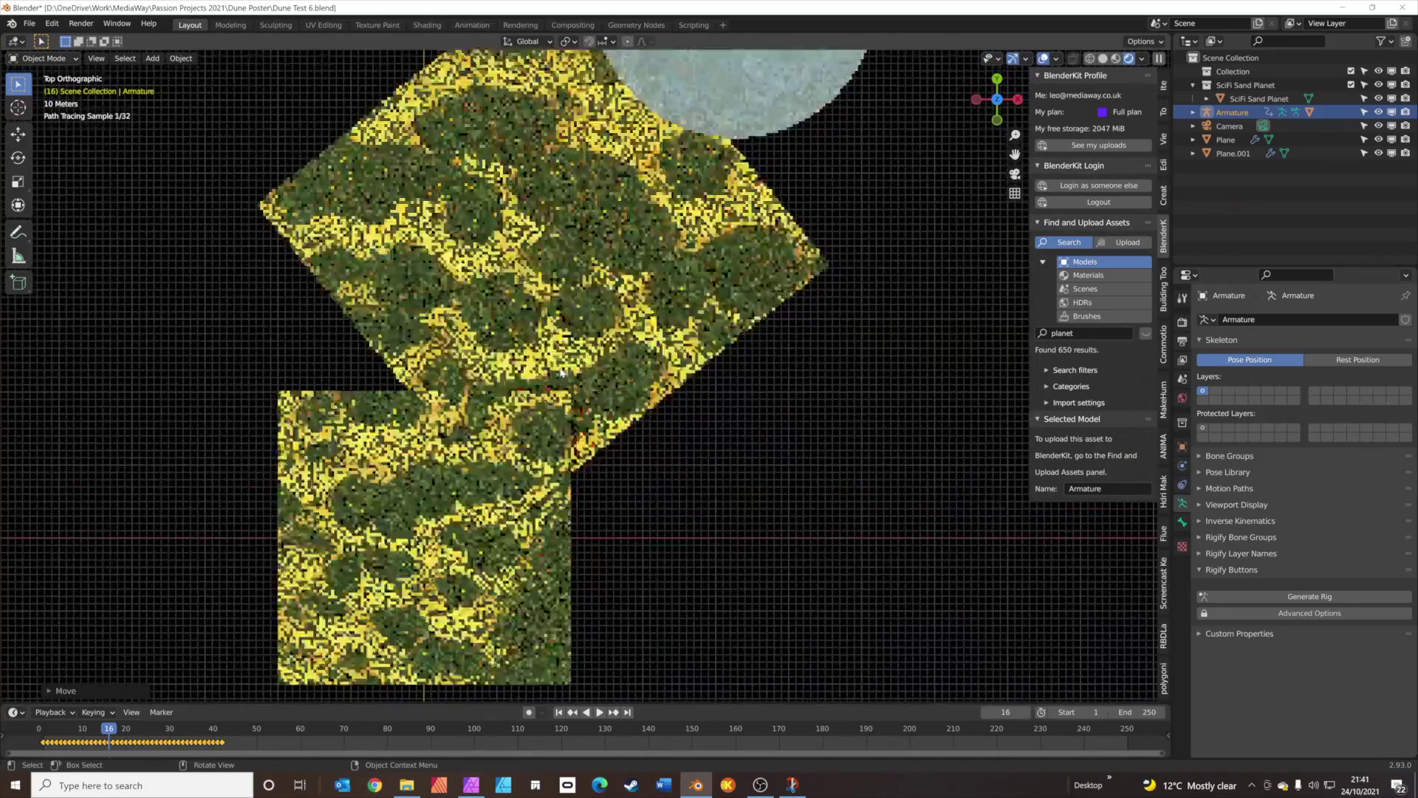
scroll(547, 365, down, 1)
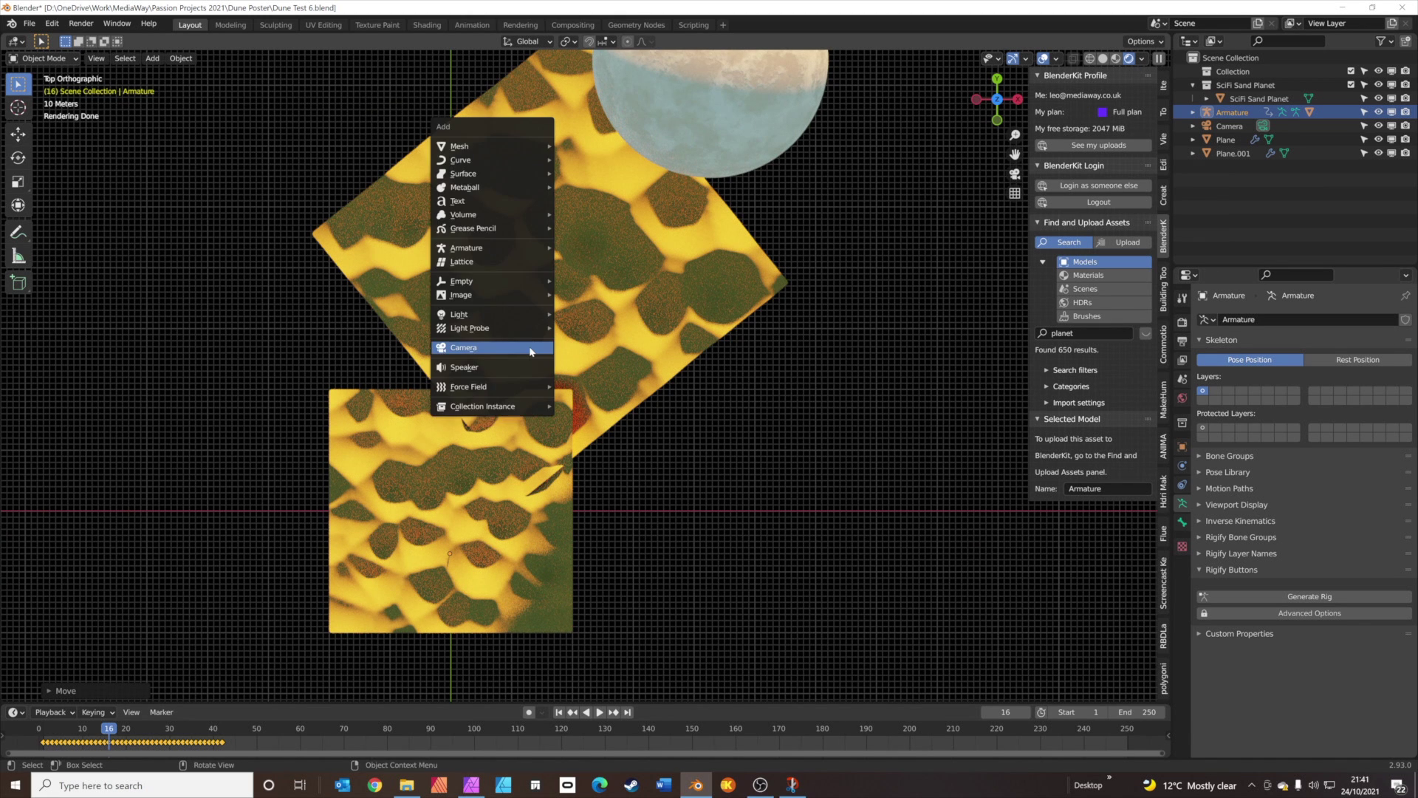
Add a cube, scale it by 200, enlarge it further and rotate it slightly.
mouse_move(542, 152)
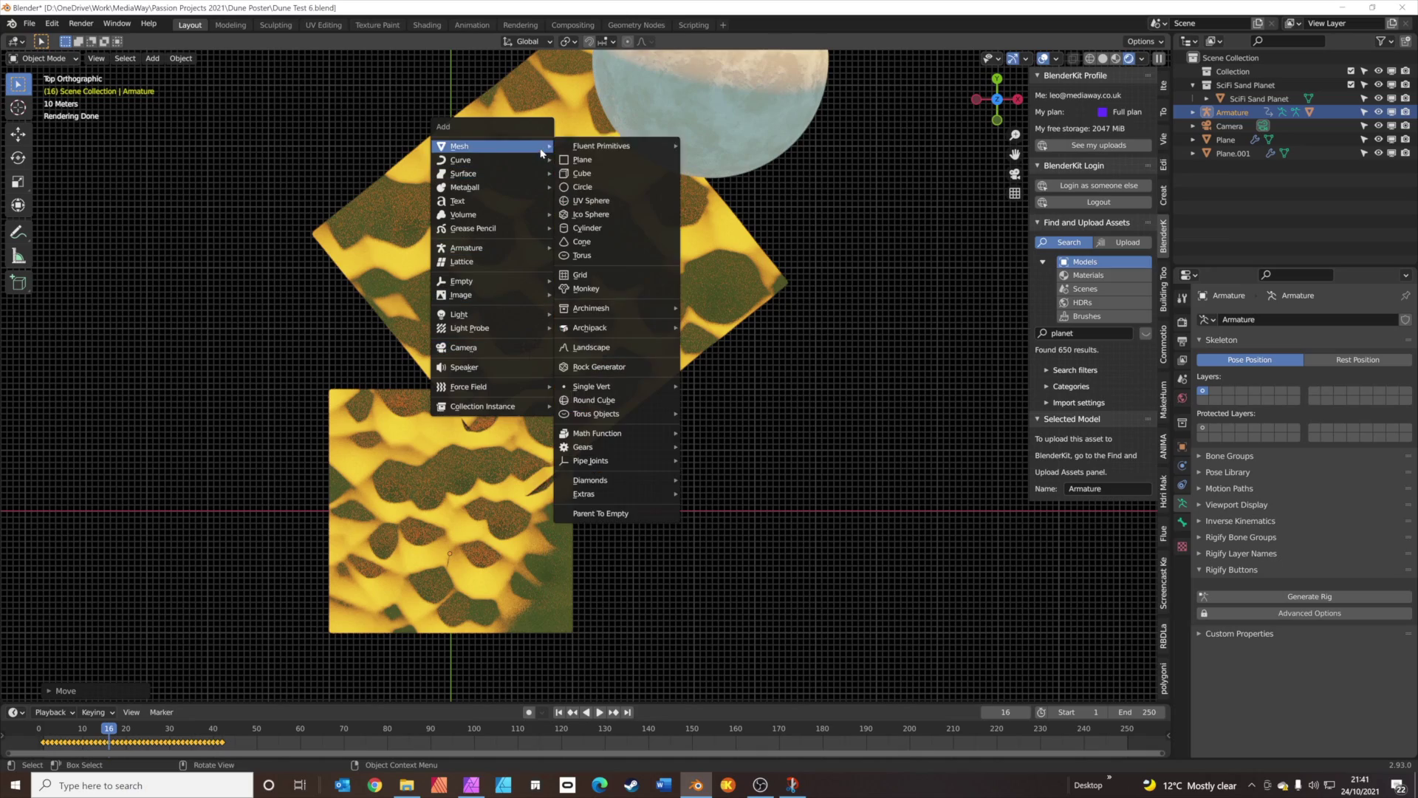
click(608, 174)
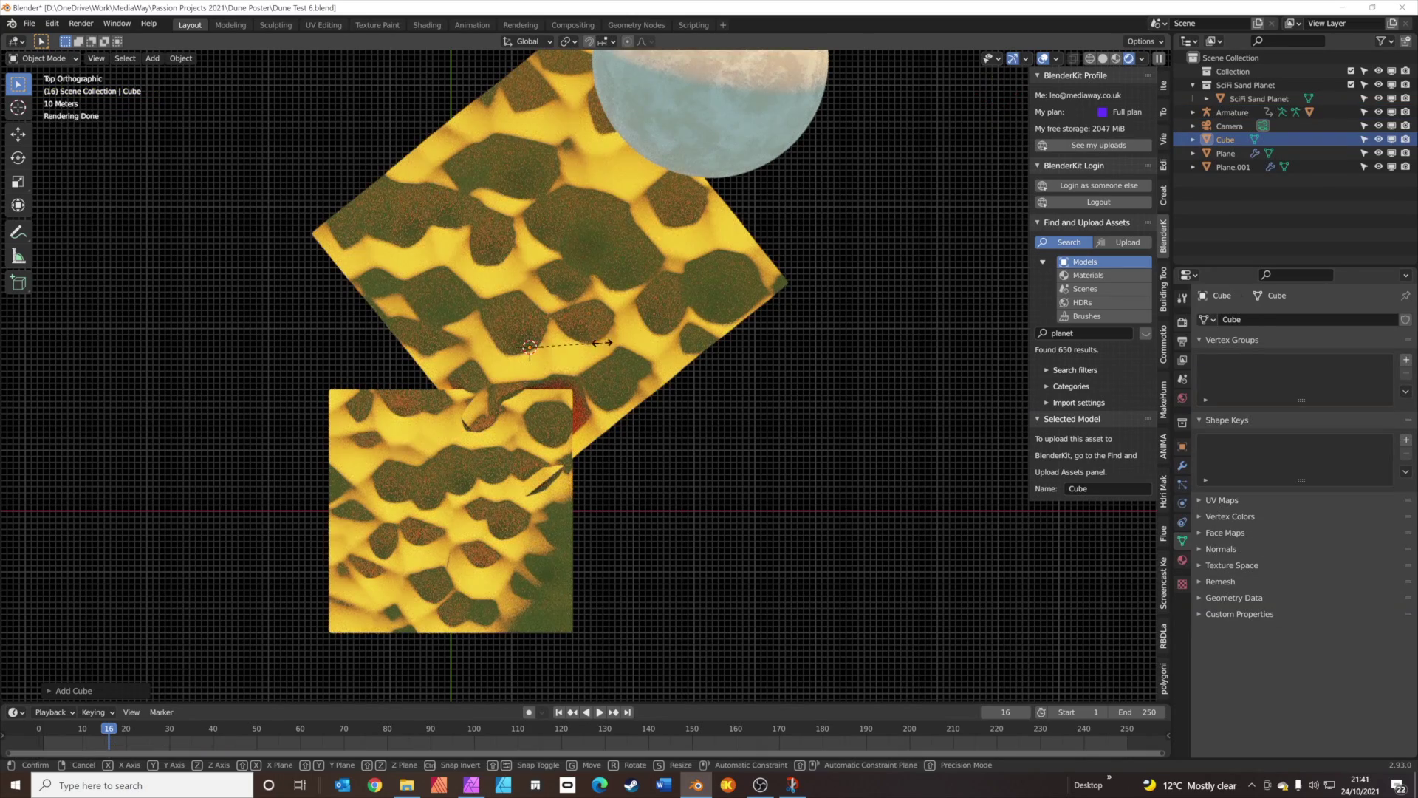
text(s200)
key(Return)
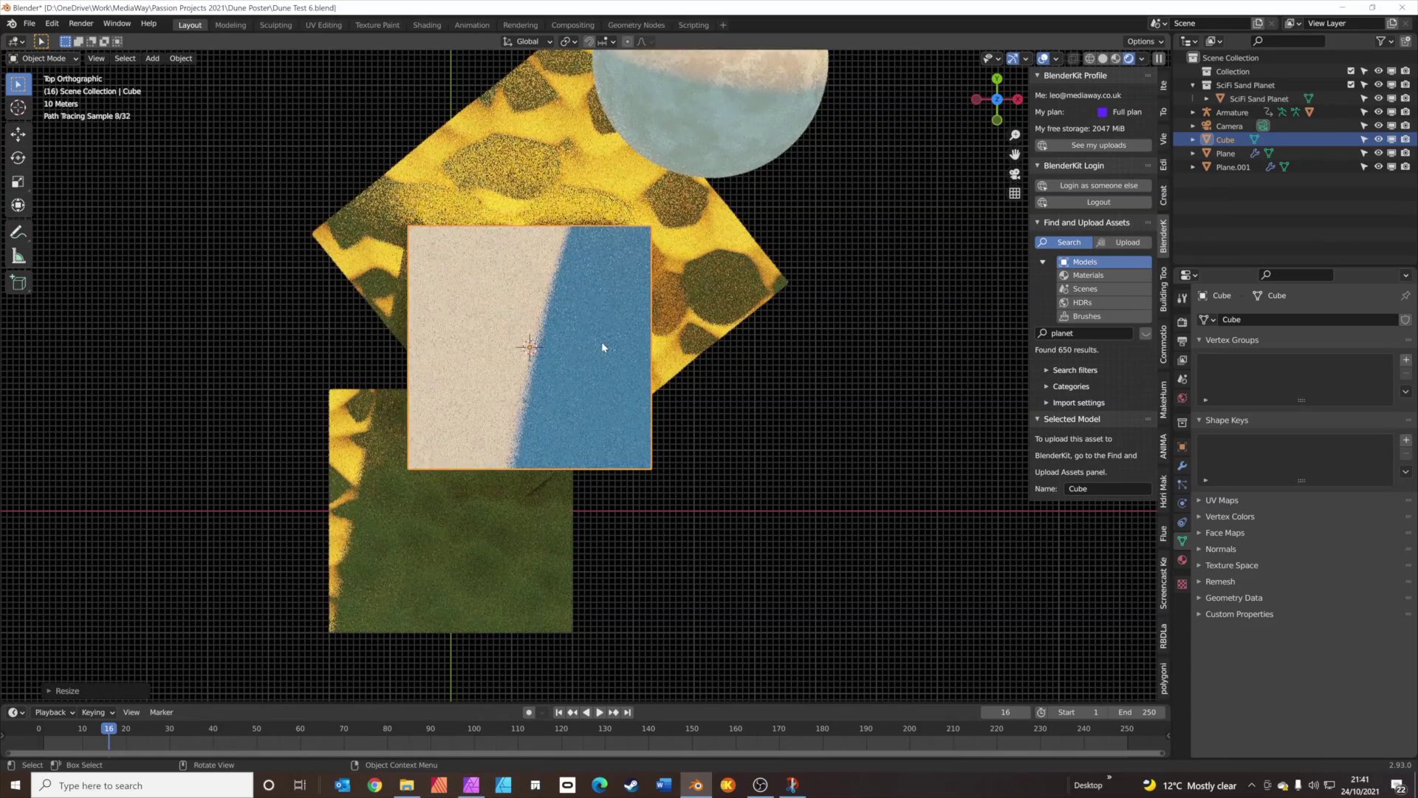
key(s)
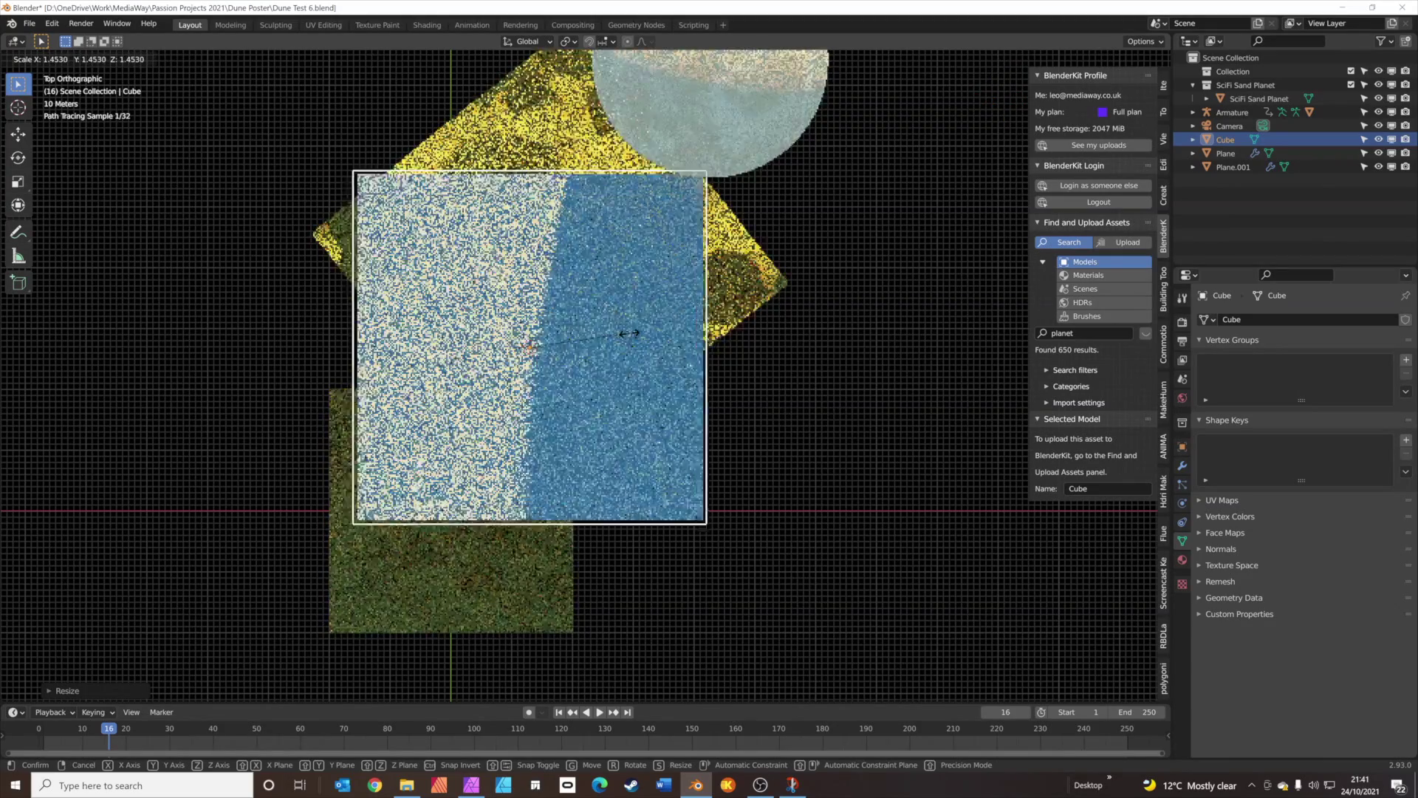
click(630, 332)
key(r)
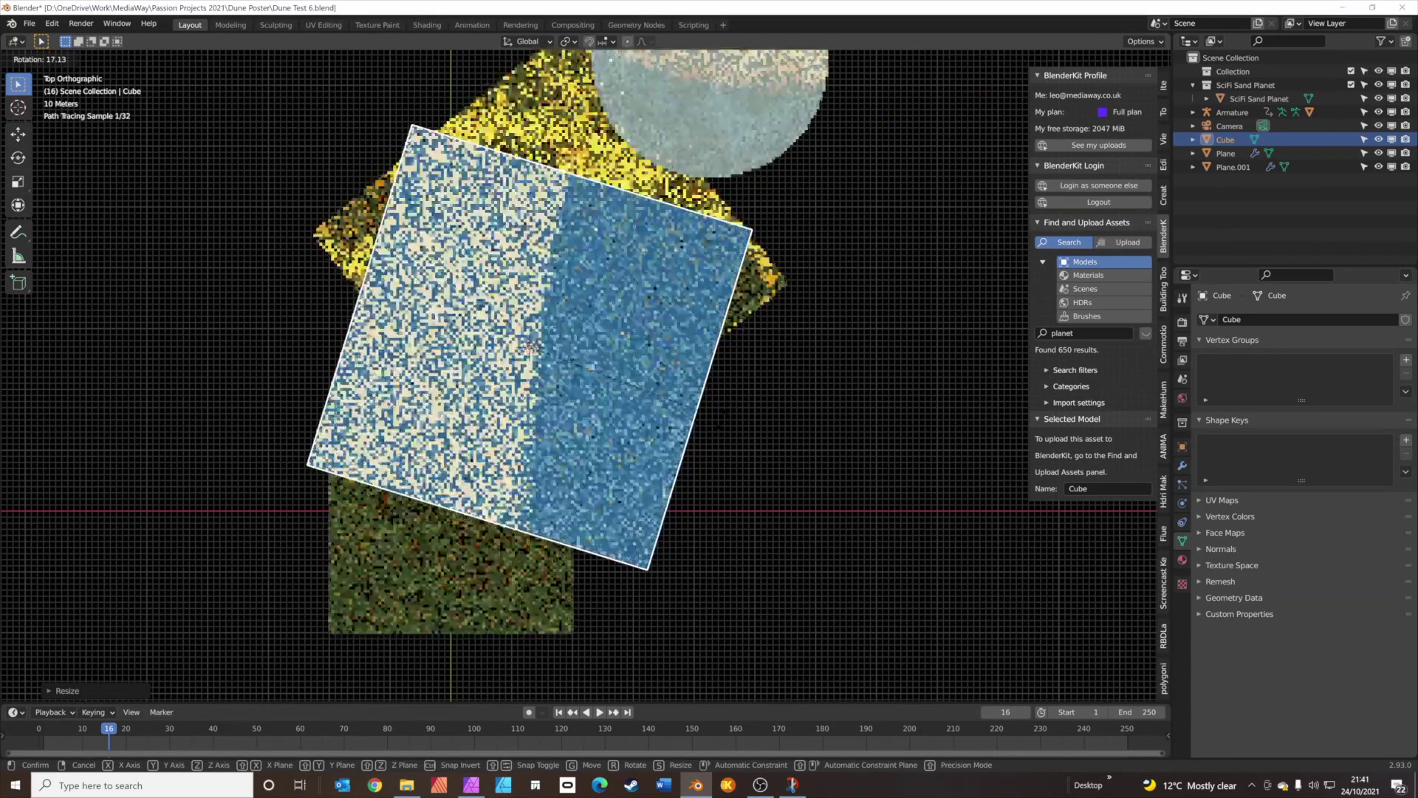
click(541, 430)
Flatten the cube along Z into a wide slab and raise it above the dunes.
middle_drag(541, 431, 681, 338)
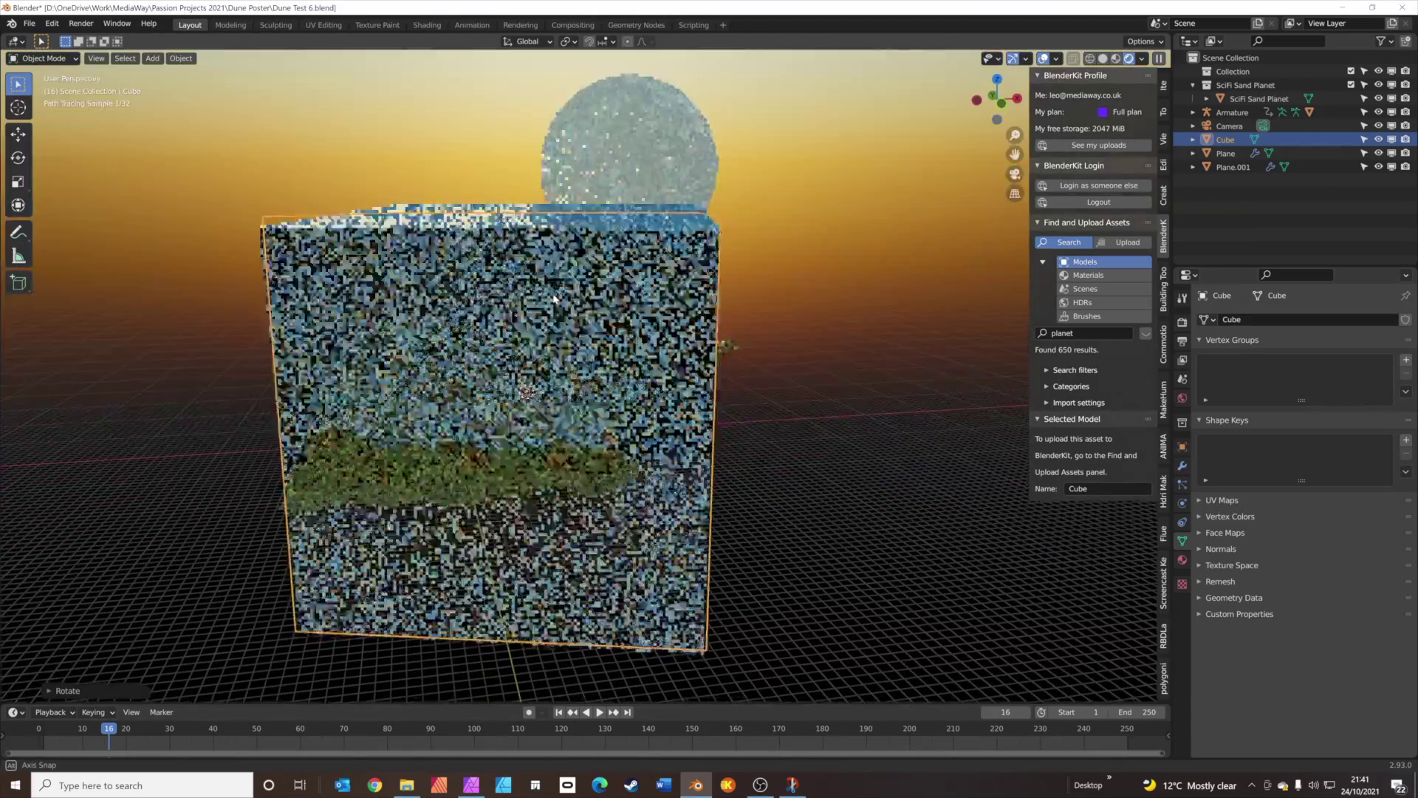
key(s)
key(z)
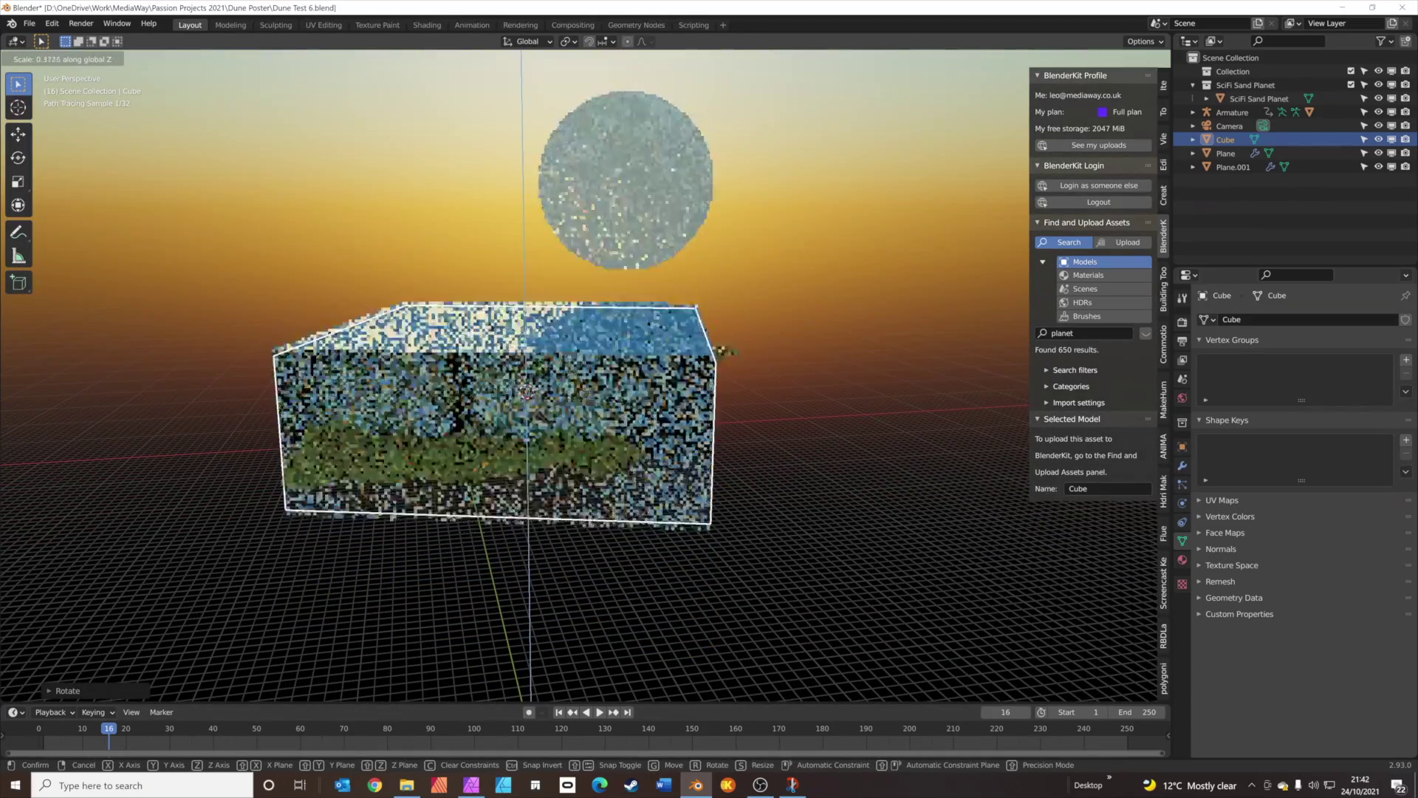
click(588, 419)
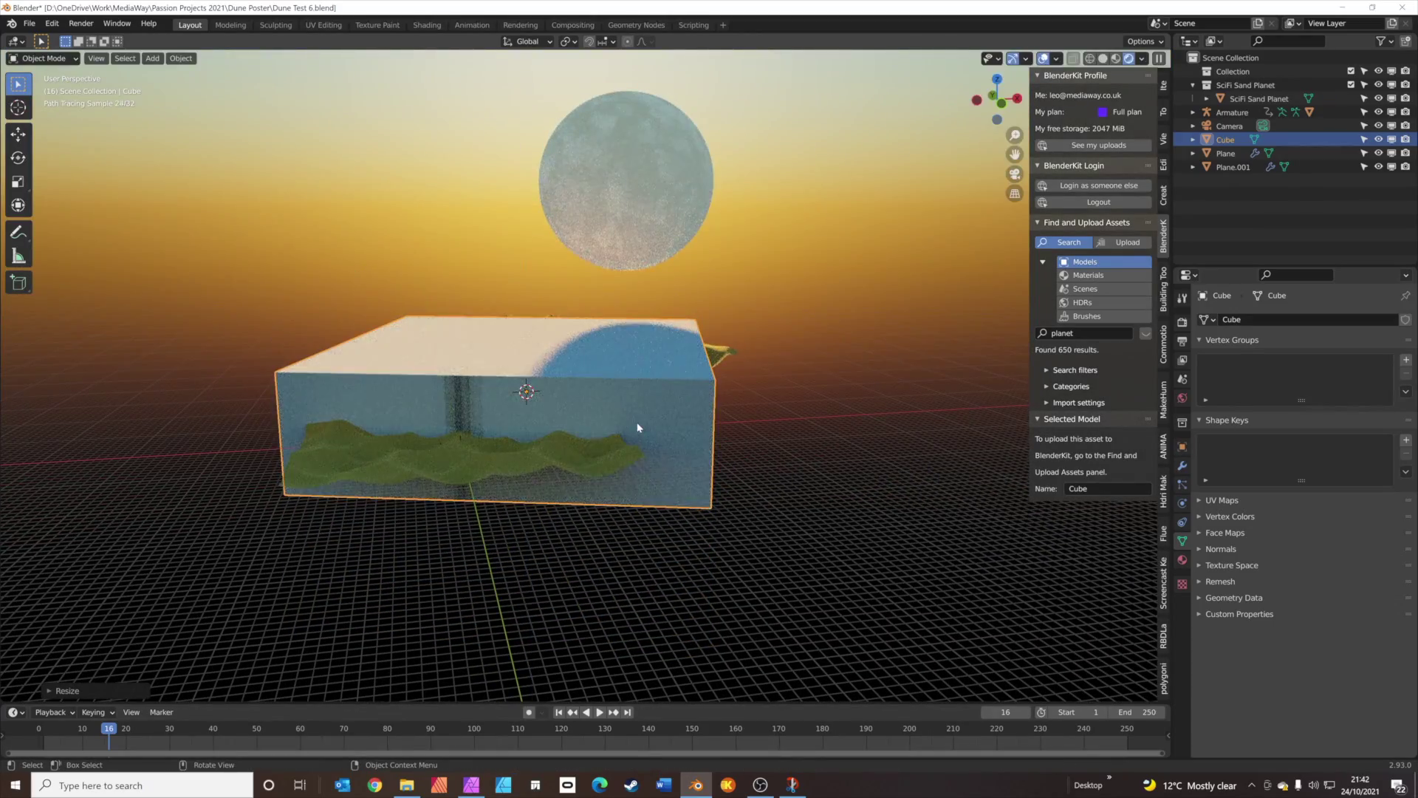
key(s)
key(z)
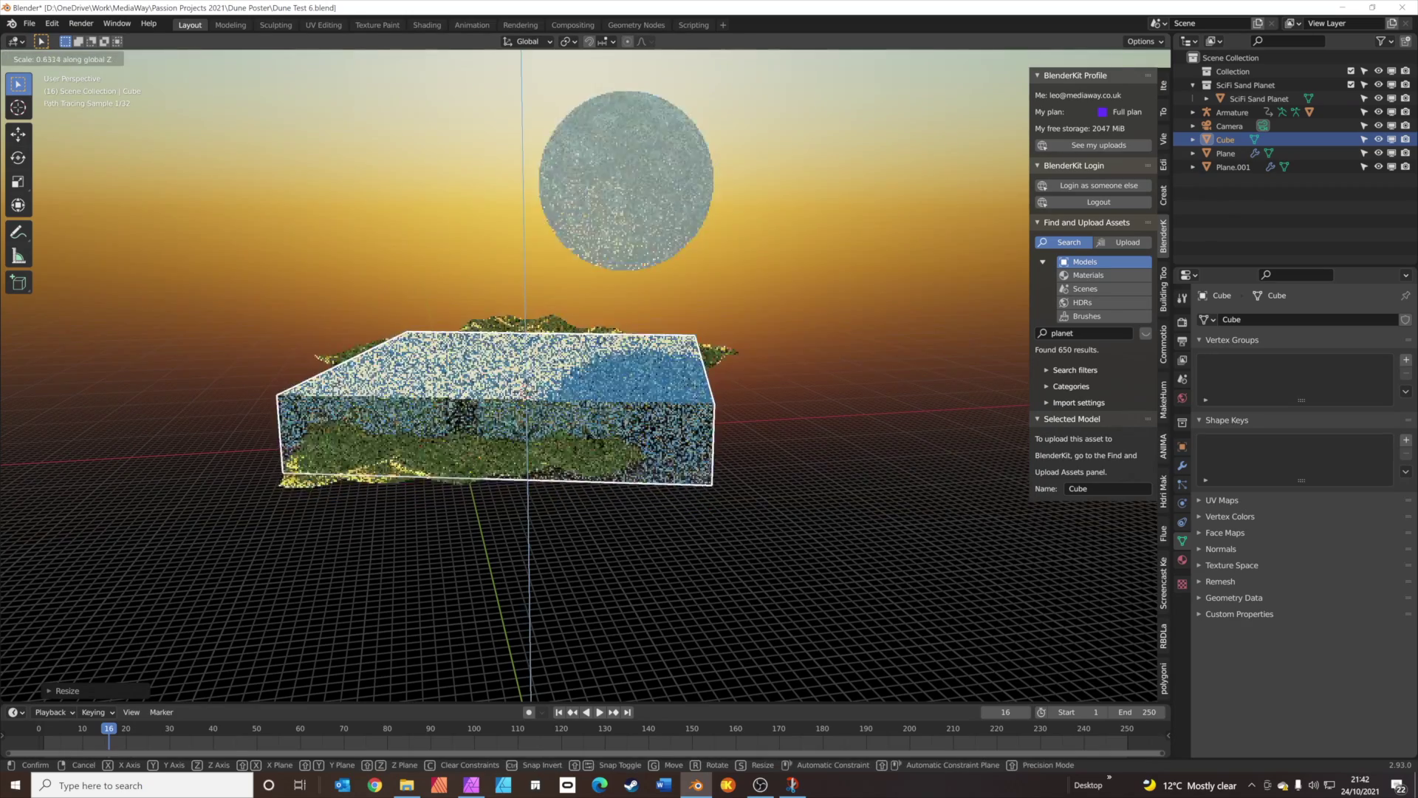
click(597, 446)
key(g)
key(z)
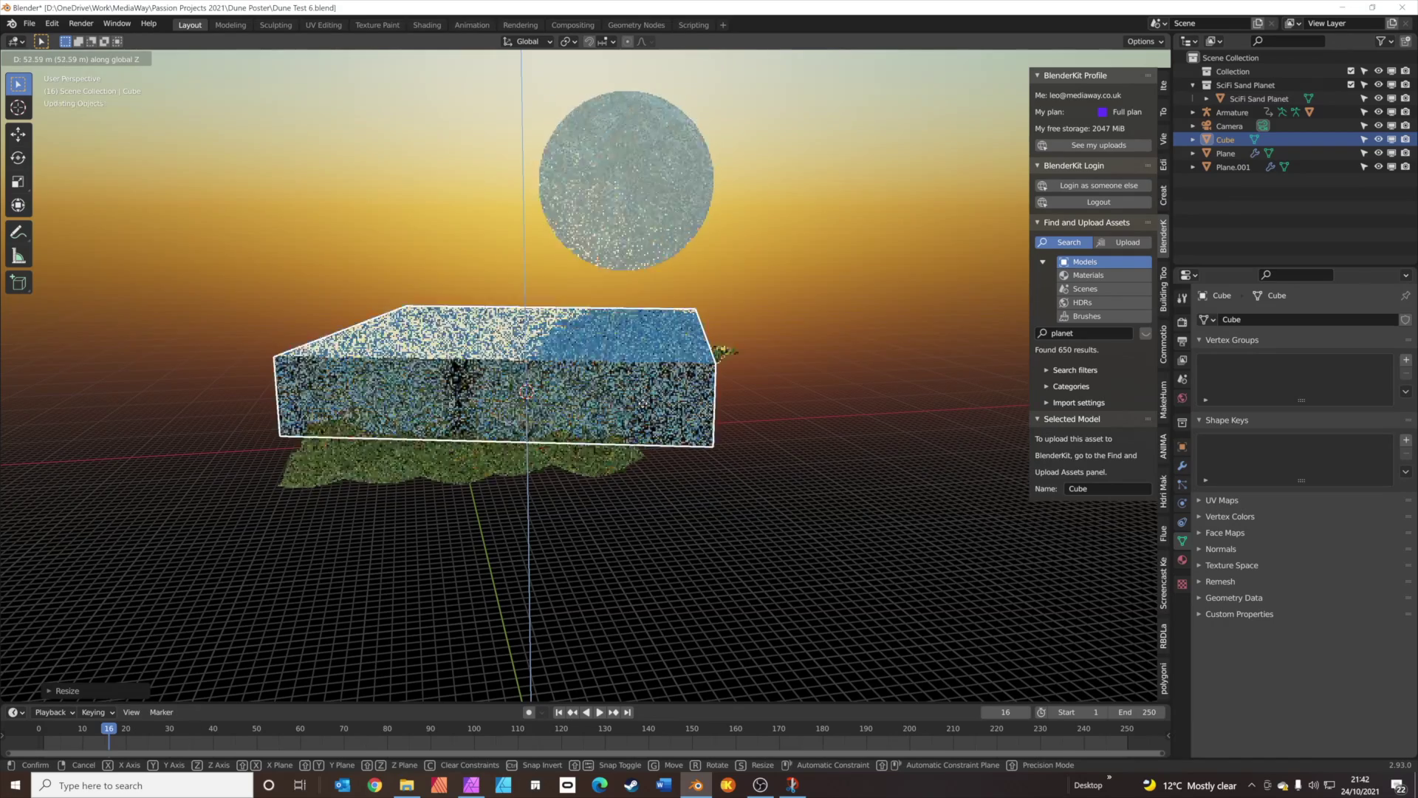
click(645, 414)
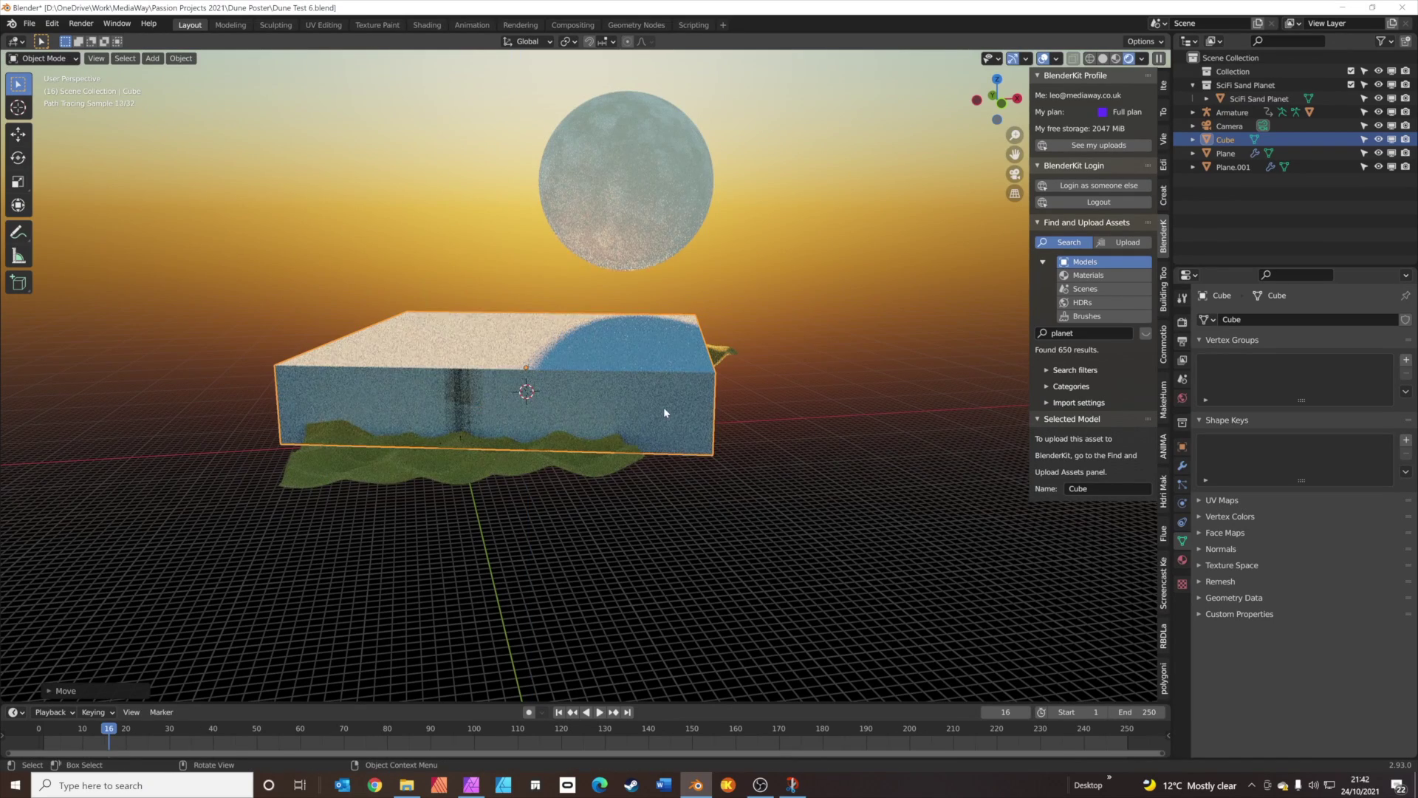
Create a new material named 'Volume fog' on the cube.
click(1182, 559)
click(1271, 364)
drag(1303, 335, 1278, 406)
text(Volume fog)
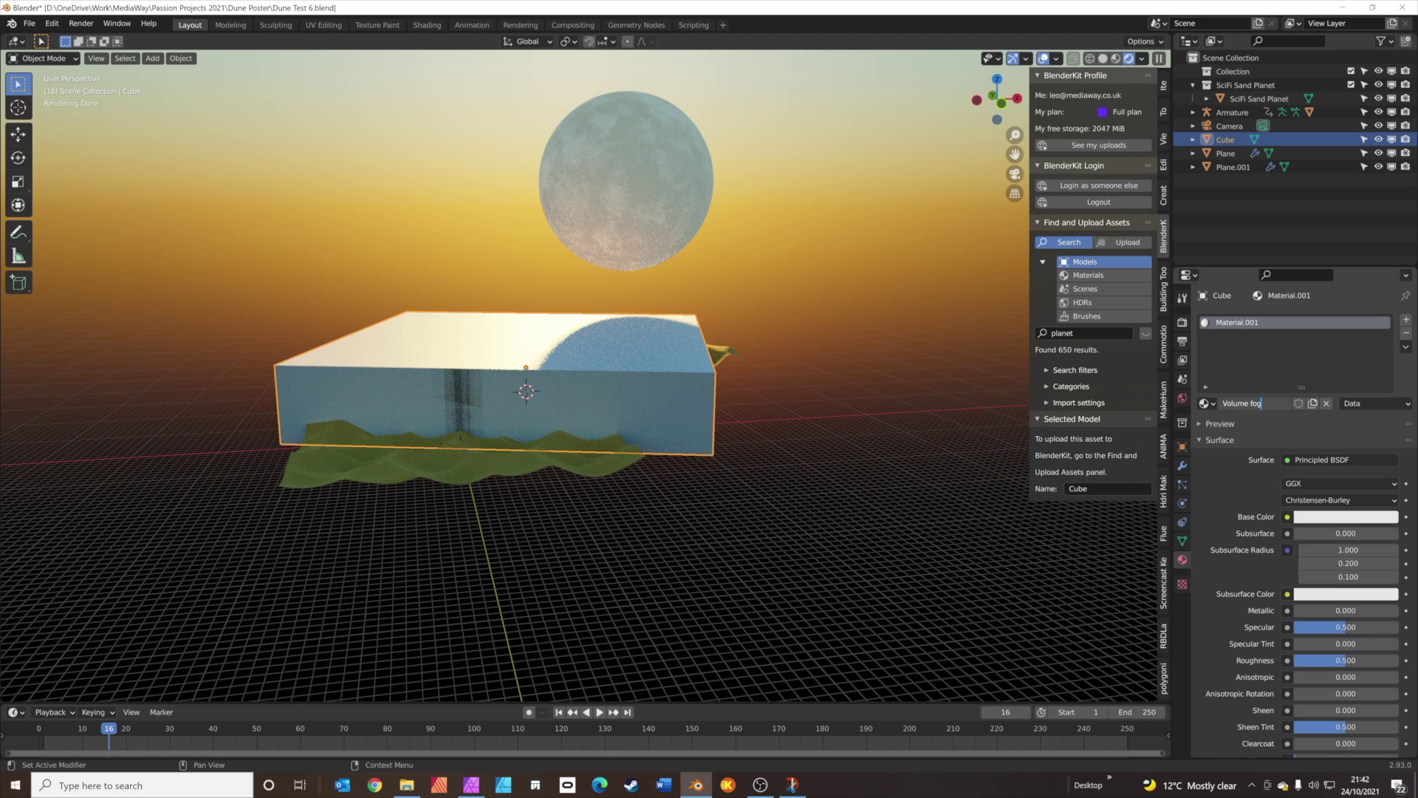
key(Return)
Replace the surface shader with a Principled Volume at density 0.001, then save from camera view.
click(1374, 460)
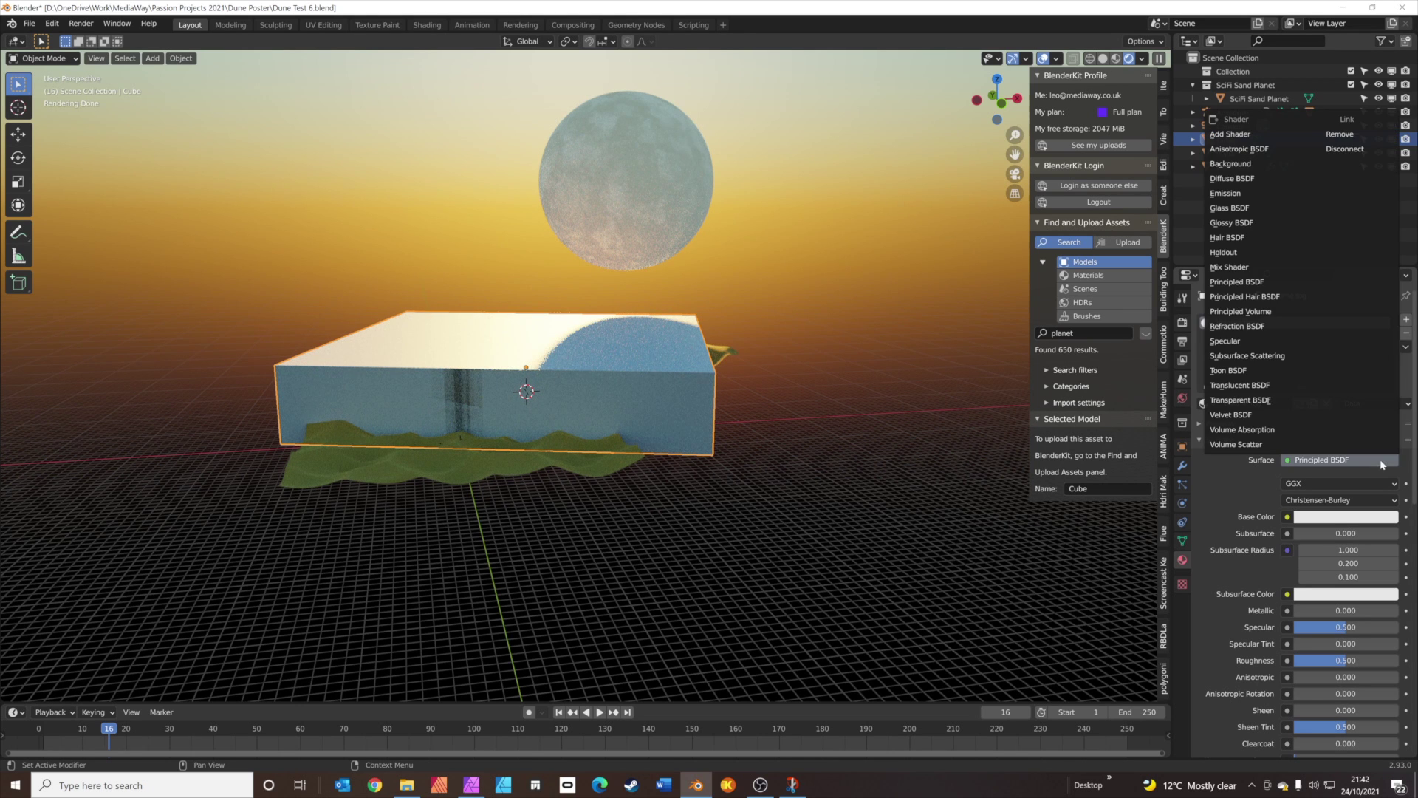
click(1356, 148)
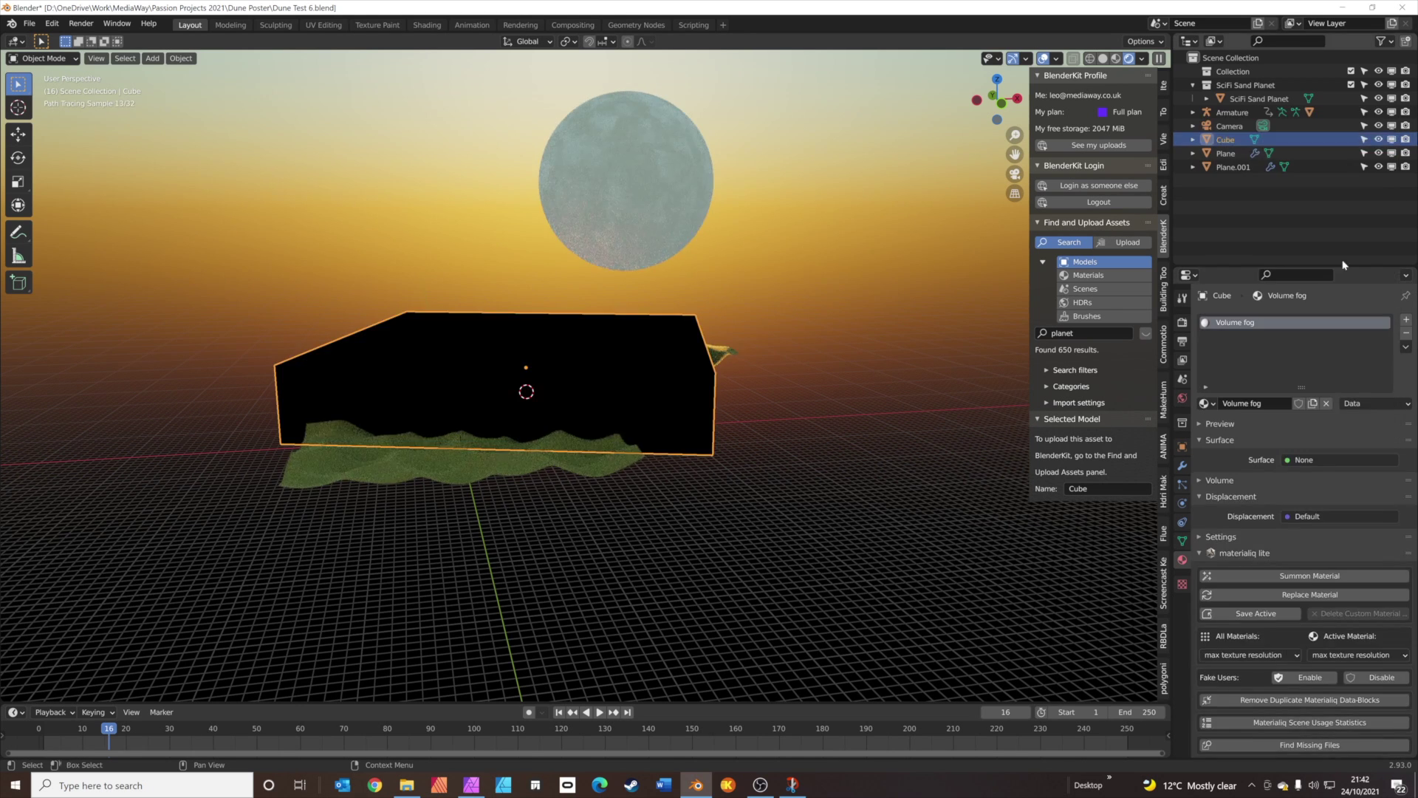
click(1207, 480)
click(1328, 501)
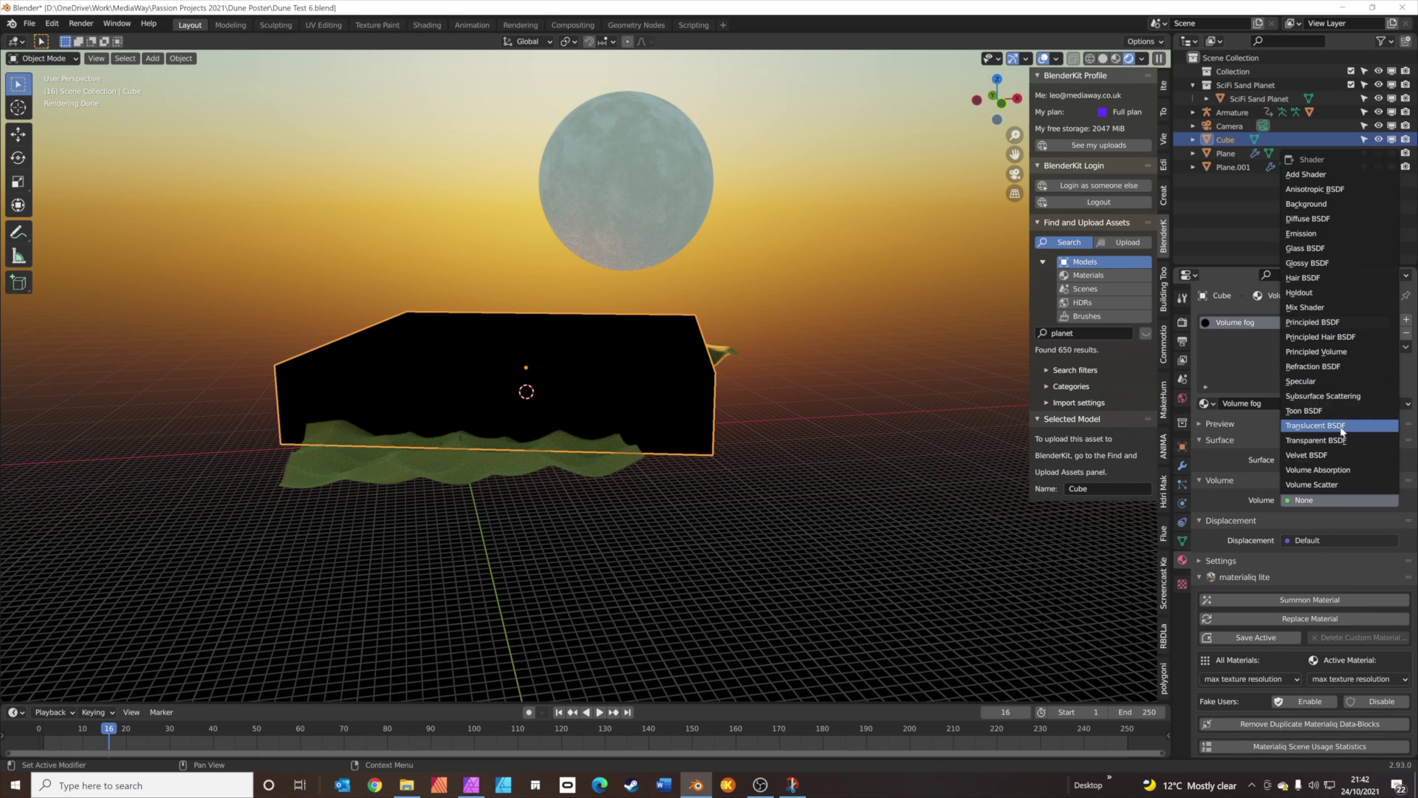
click(1339, 354)
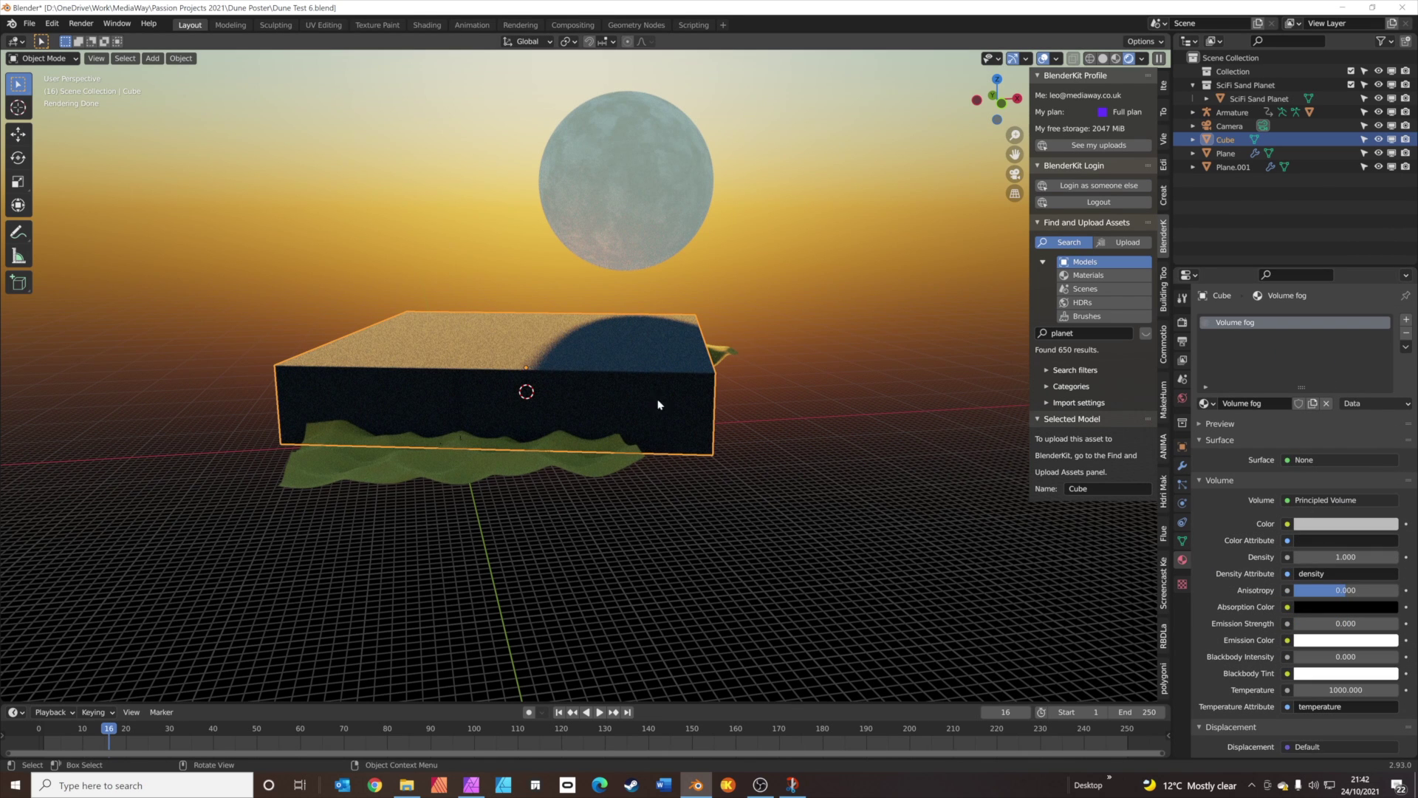
click(1322, 557)
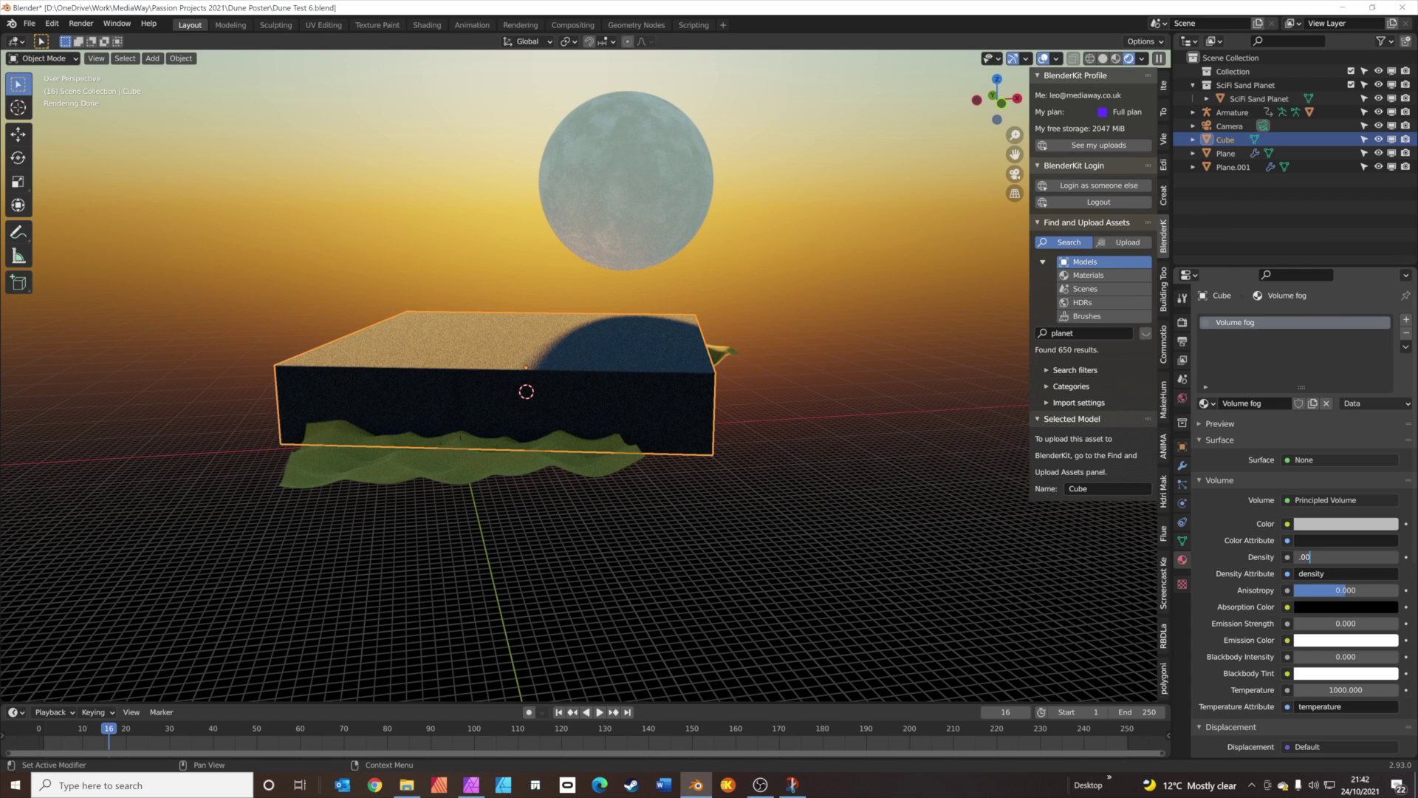
text(.001)
key(Return)
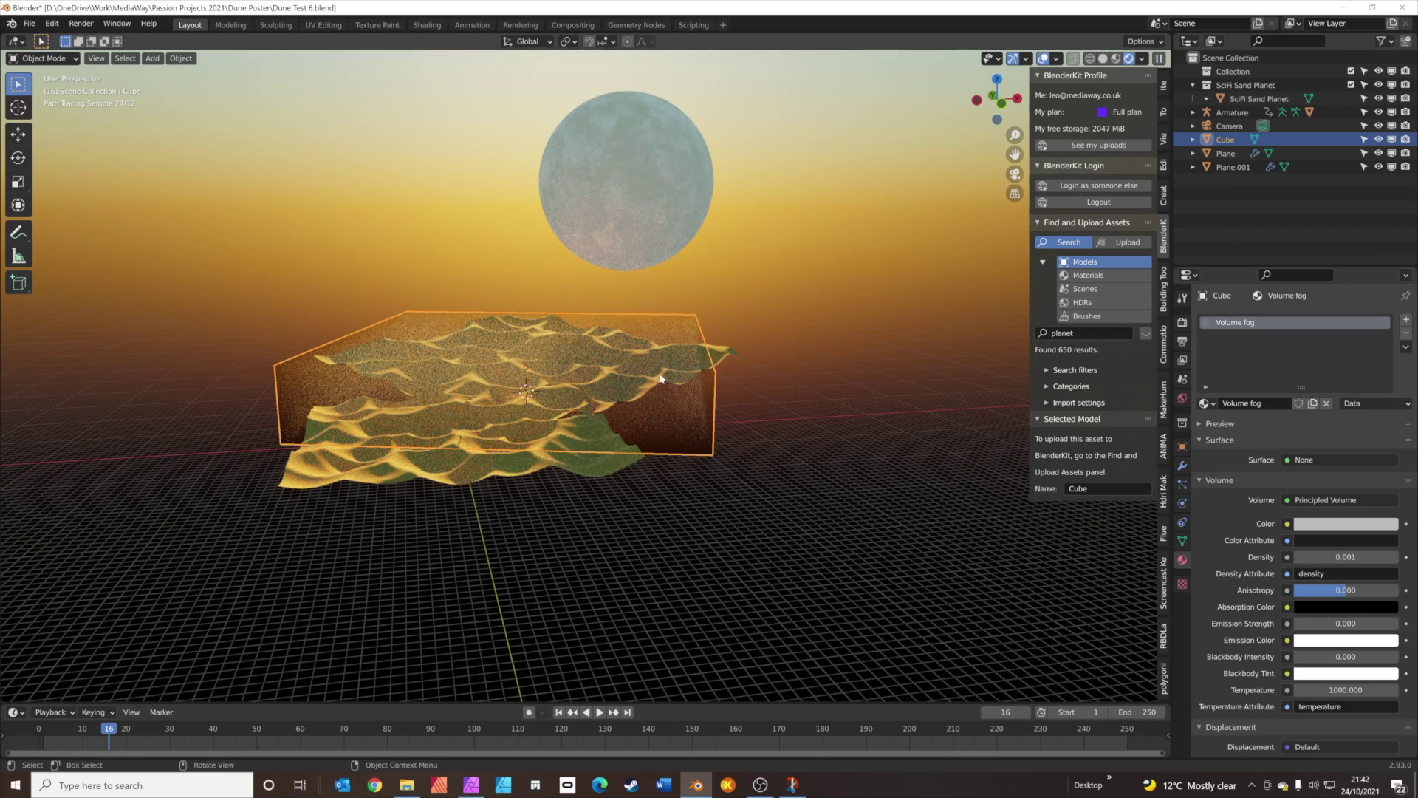
key(KP_0)
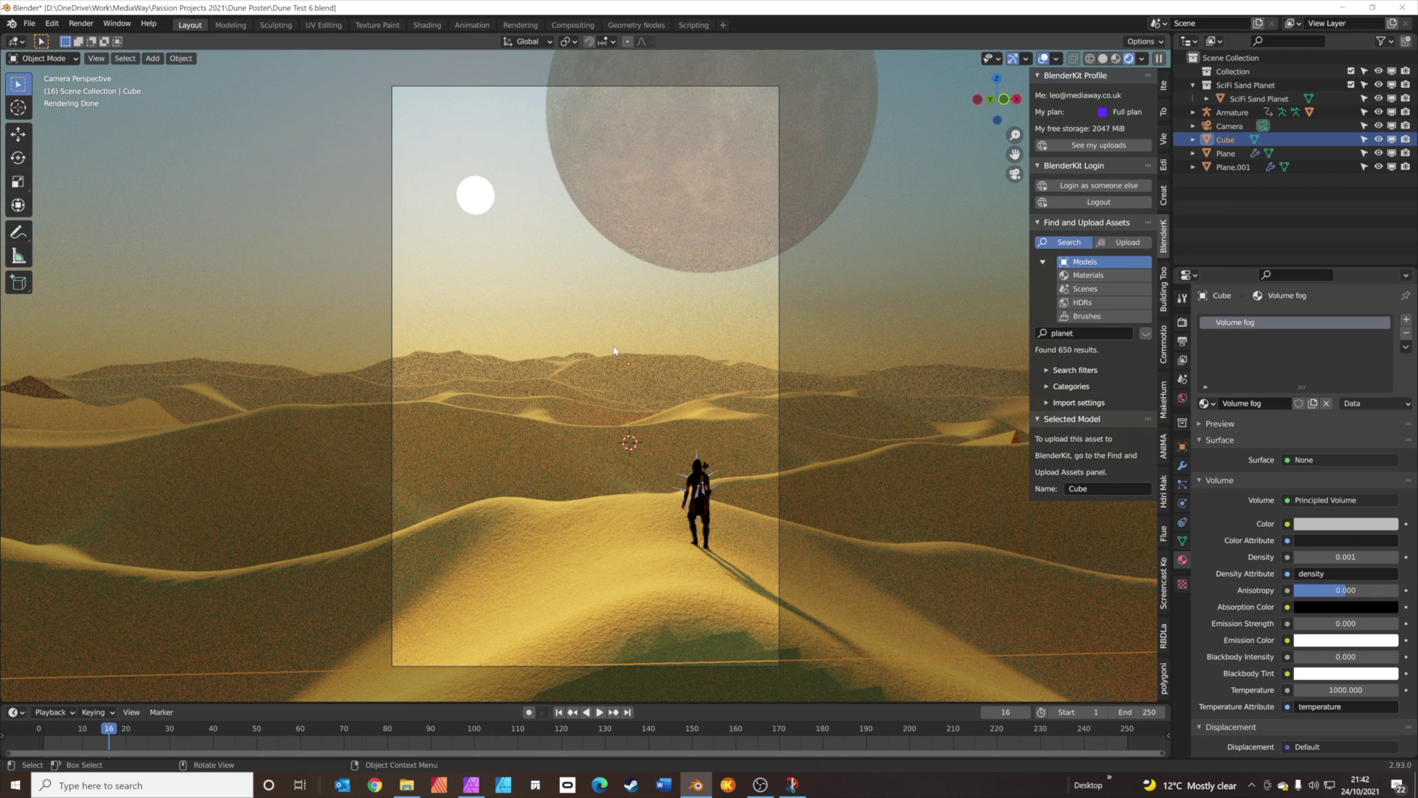
key(ctrl+s)
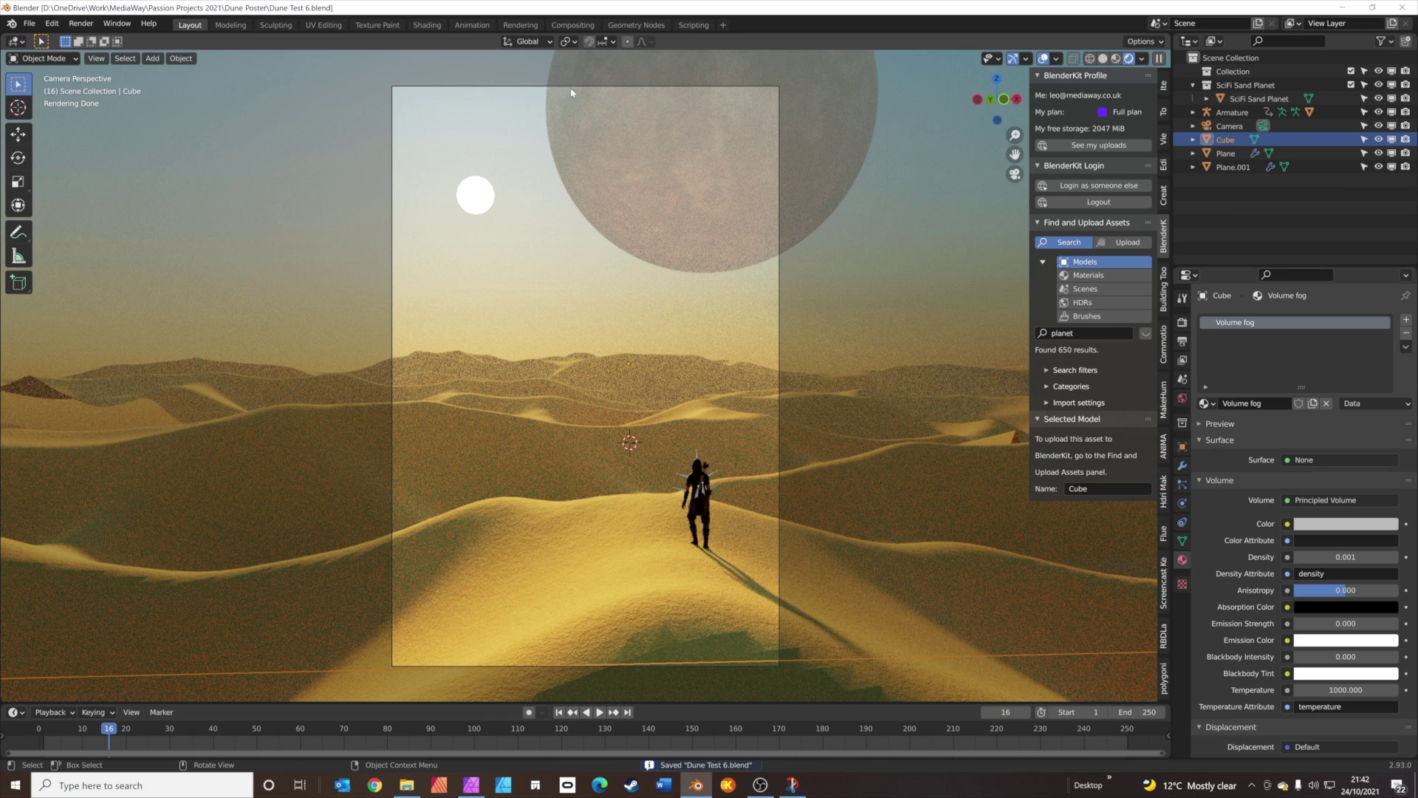
Enable Use Nodes in Compositing, render a frame with F12, and spread out Render Layers and Composite.
click(573, 25)
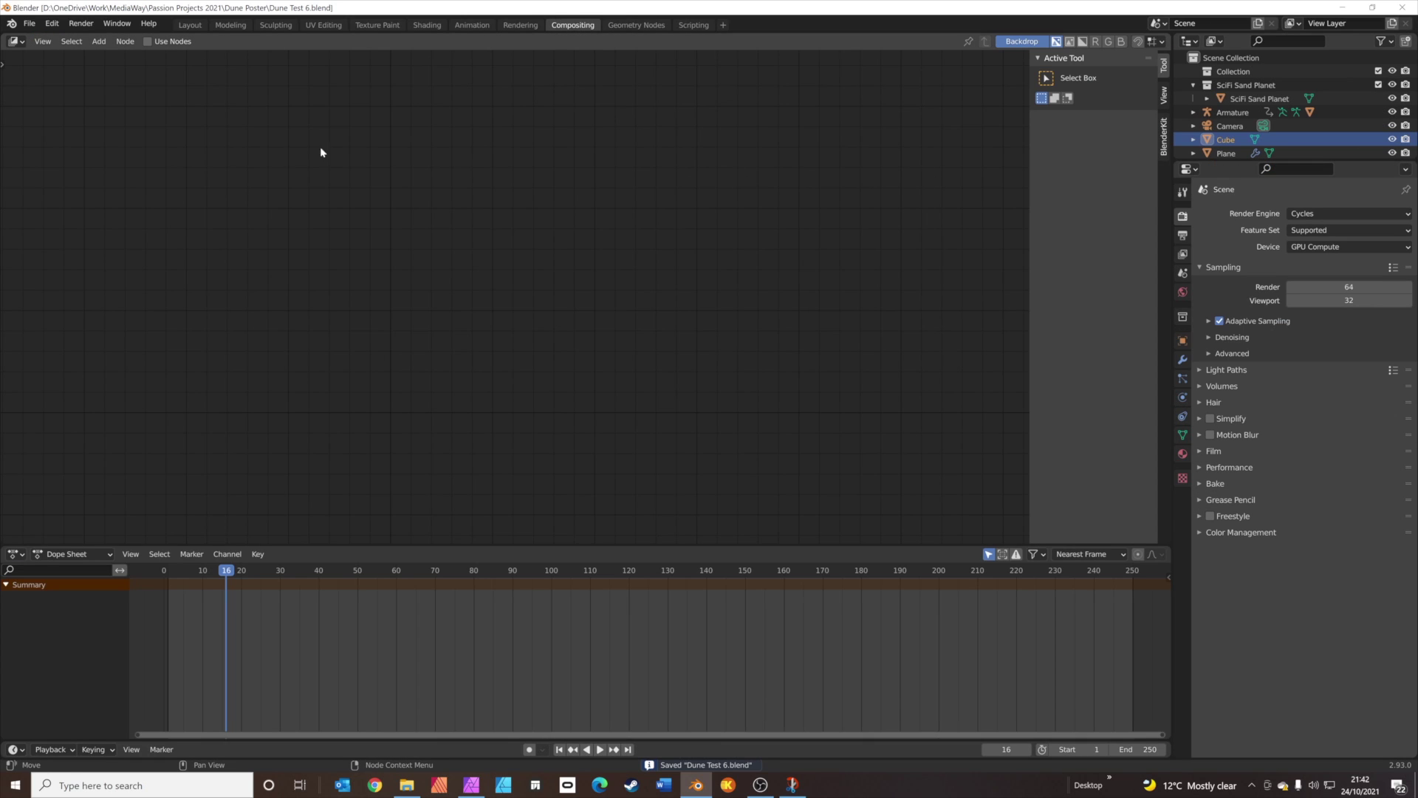
click(148, 42)
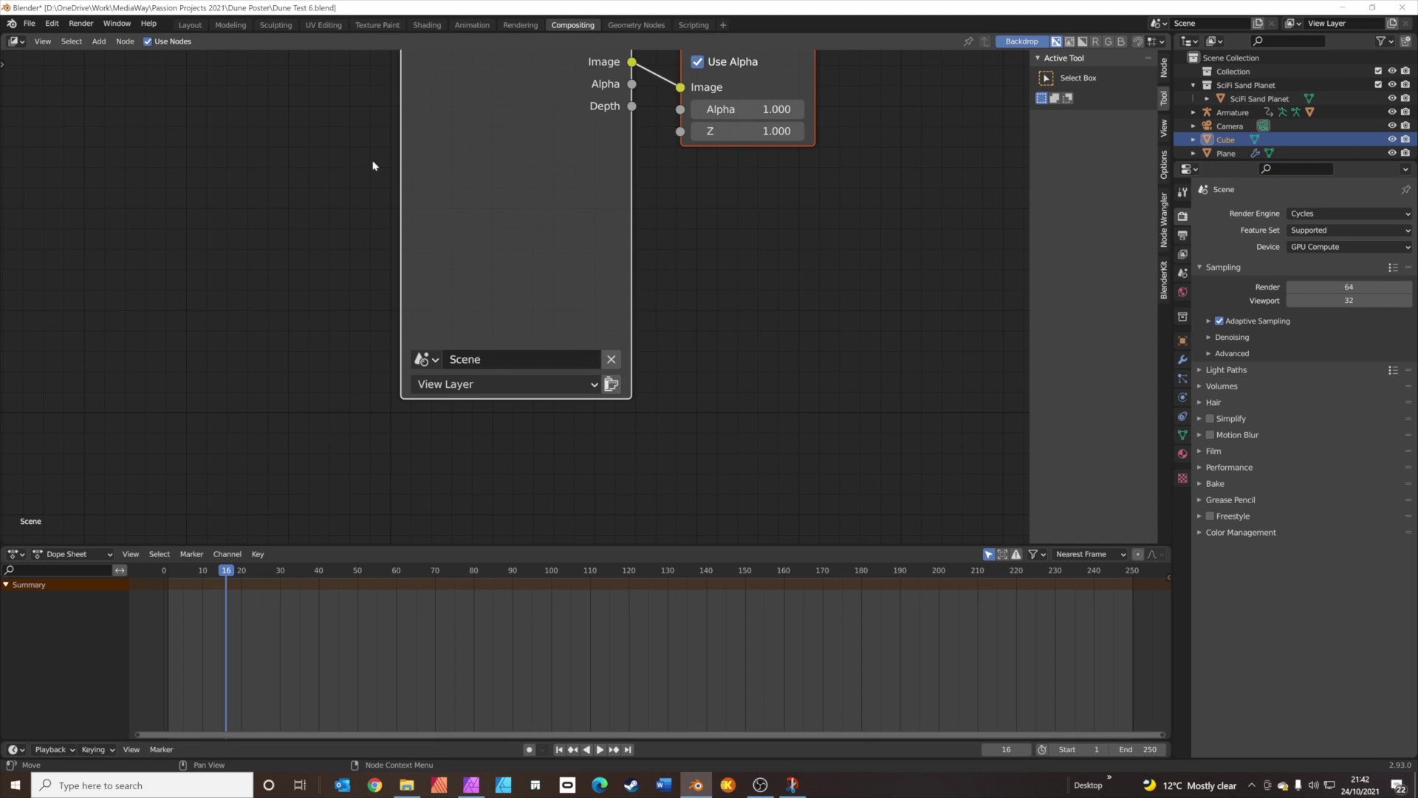
scroll(598, 253, down, 4)
middle_drag(659, 291, 686, 346)
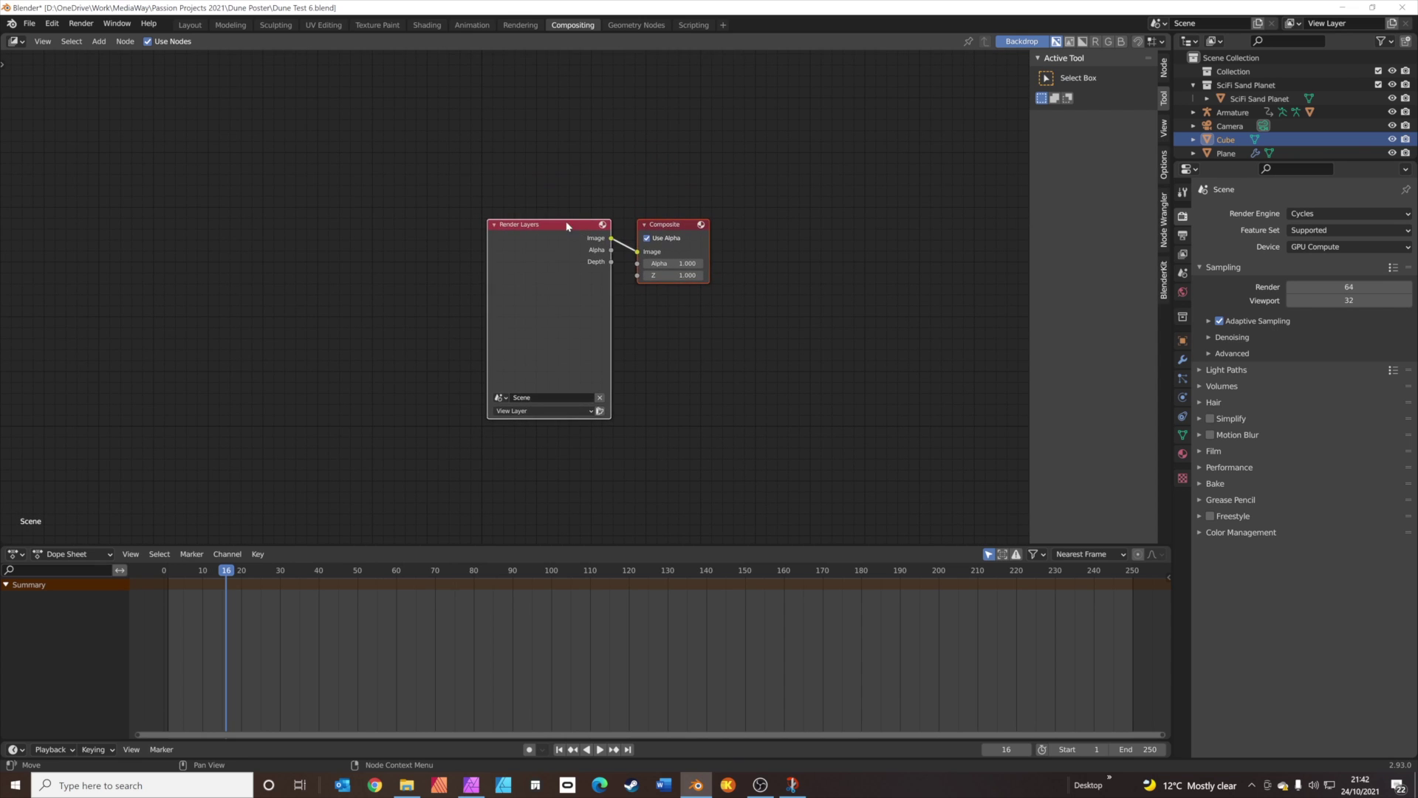
drag(569, 225, 309, 234)
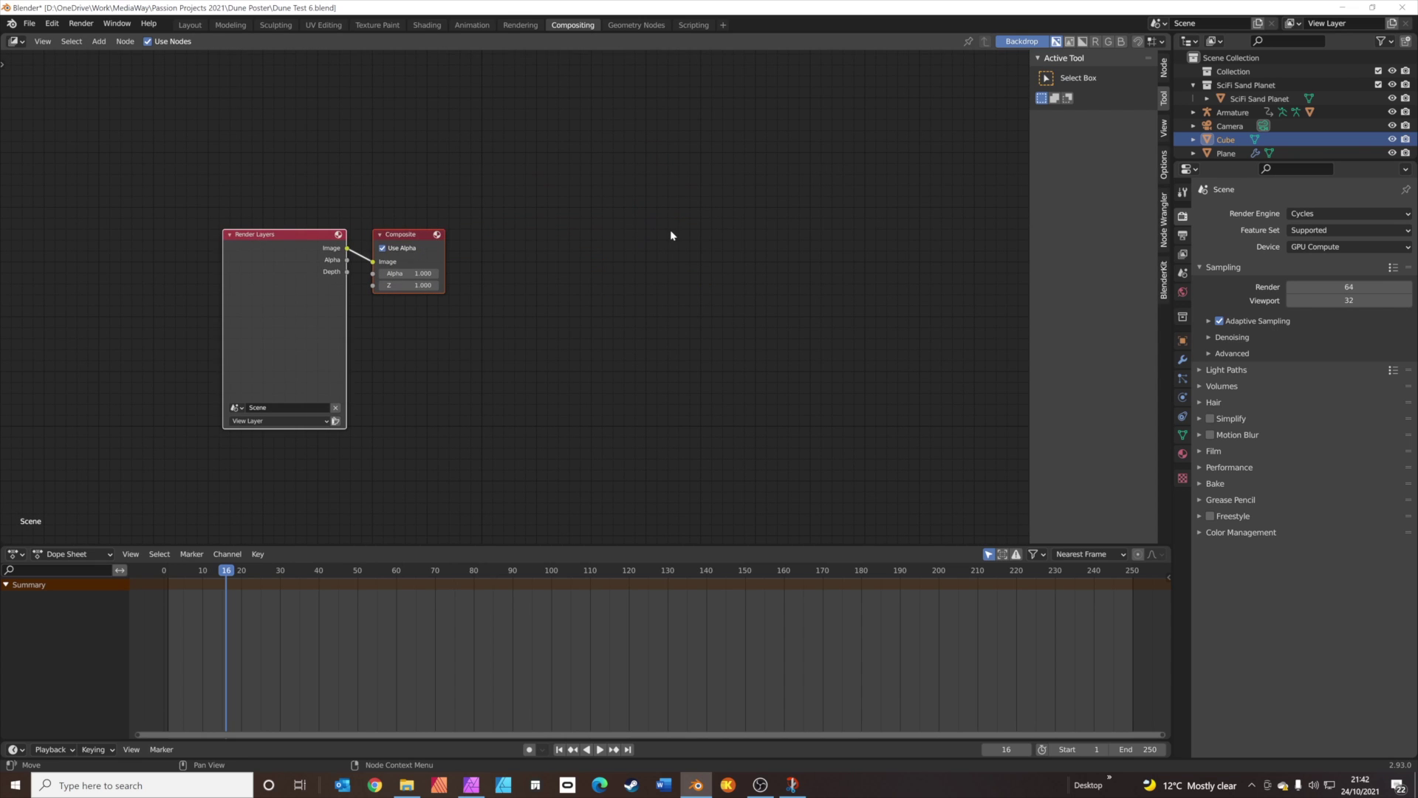
key(F12)
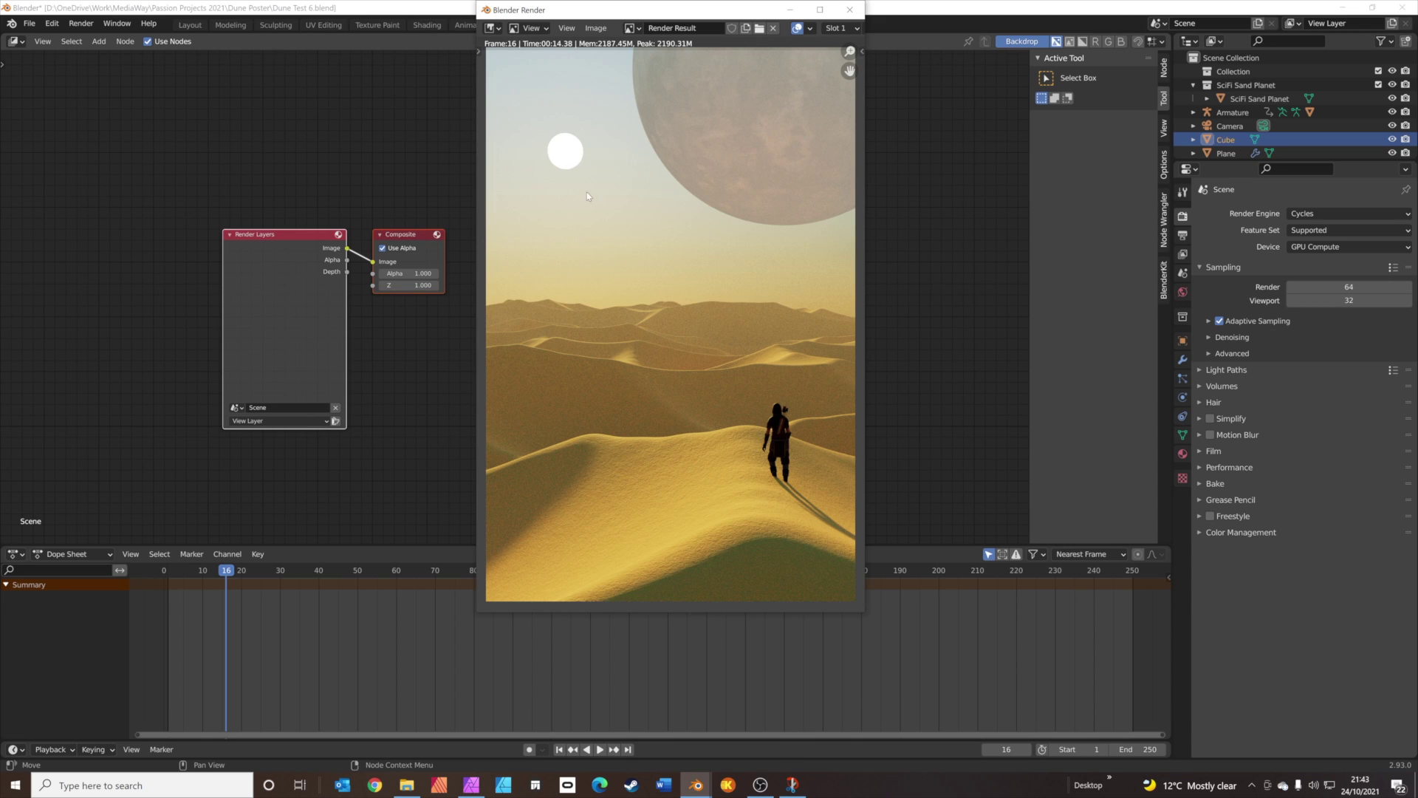
click(849, 10)
drag(425, 230, 738, 255)
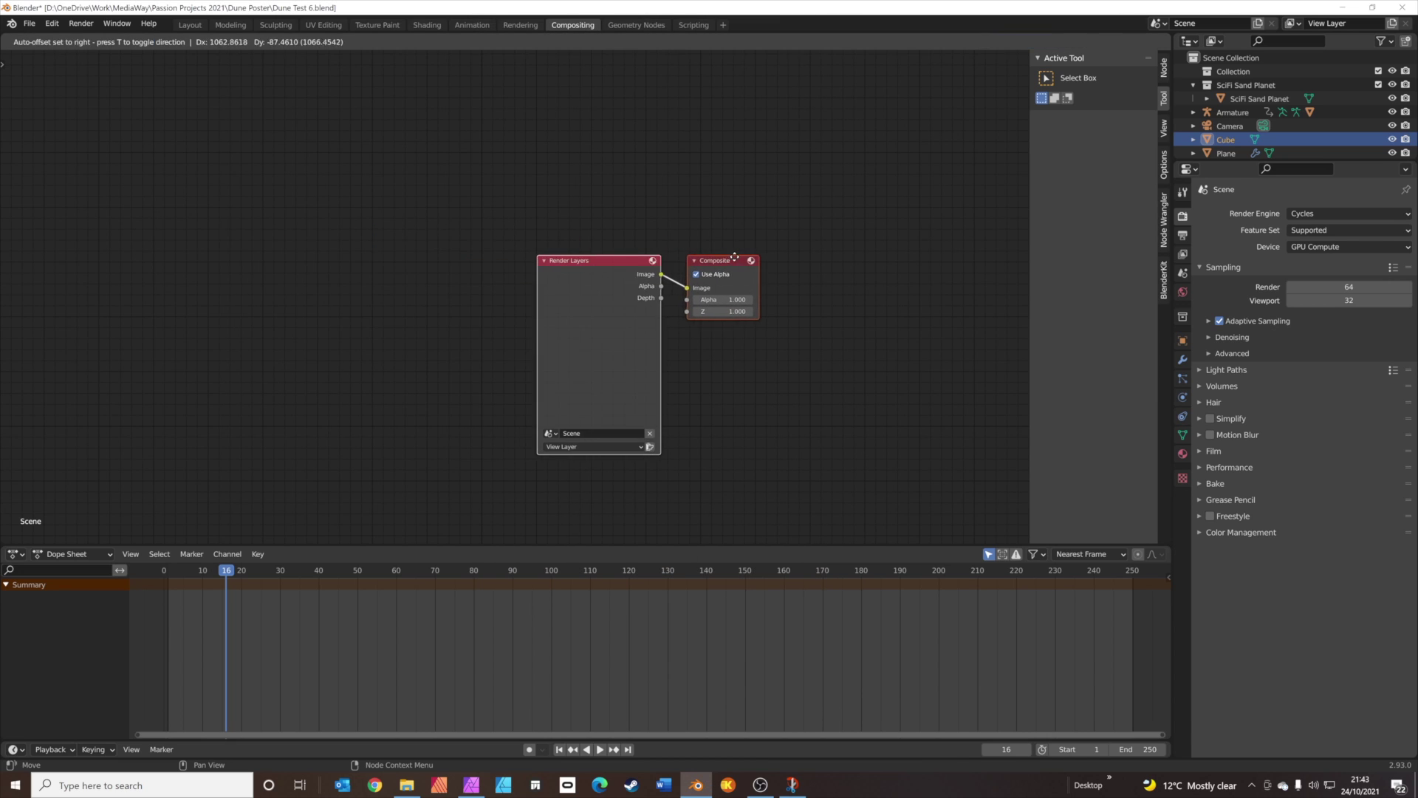
drag(594, 255, 296, 227)
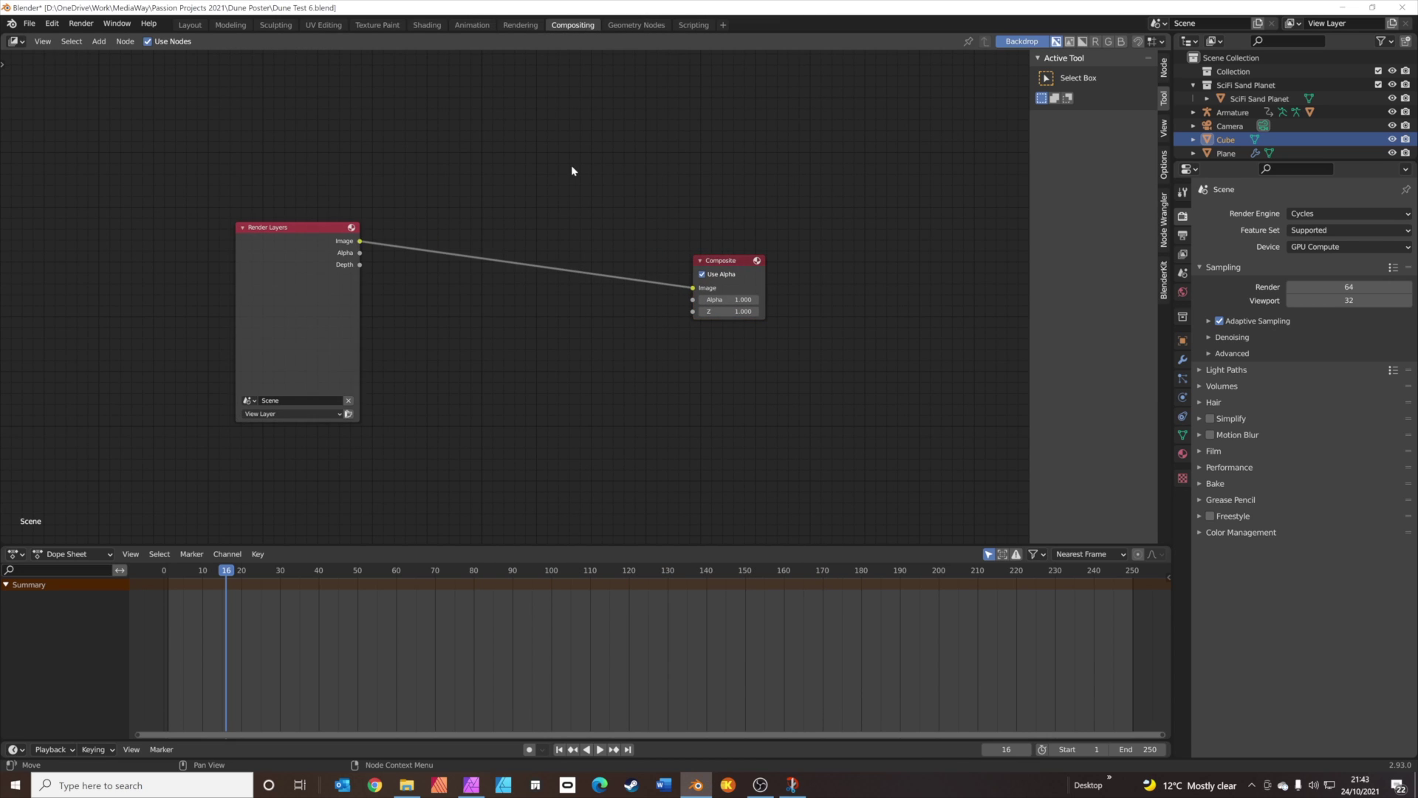
Add a Viewer node linked to the Render Layers image, add a reroute, and tidy the node layout.
key(shift+a)
click(573, 168)
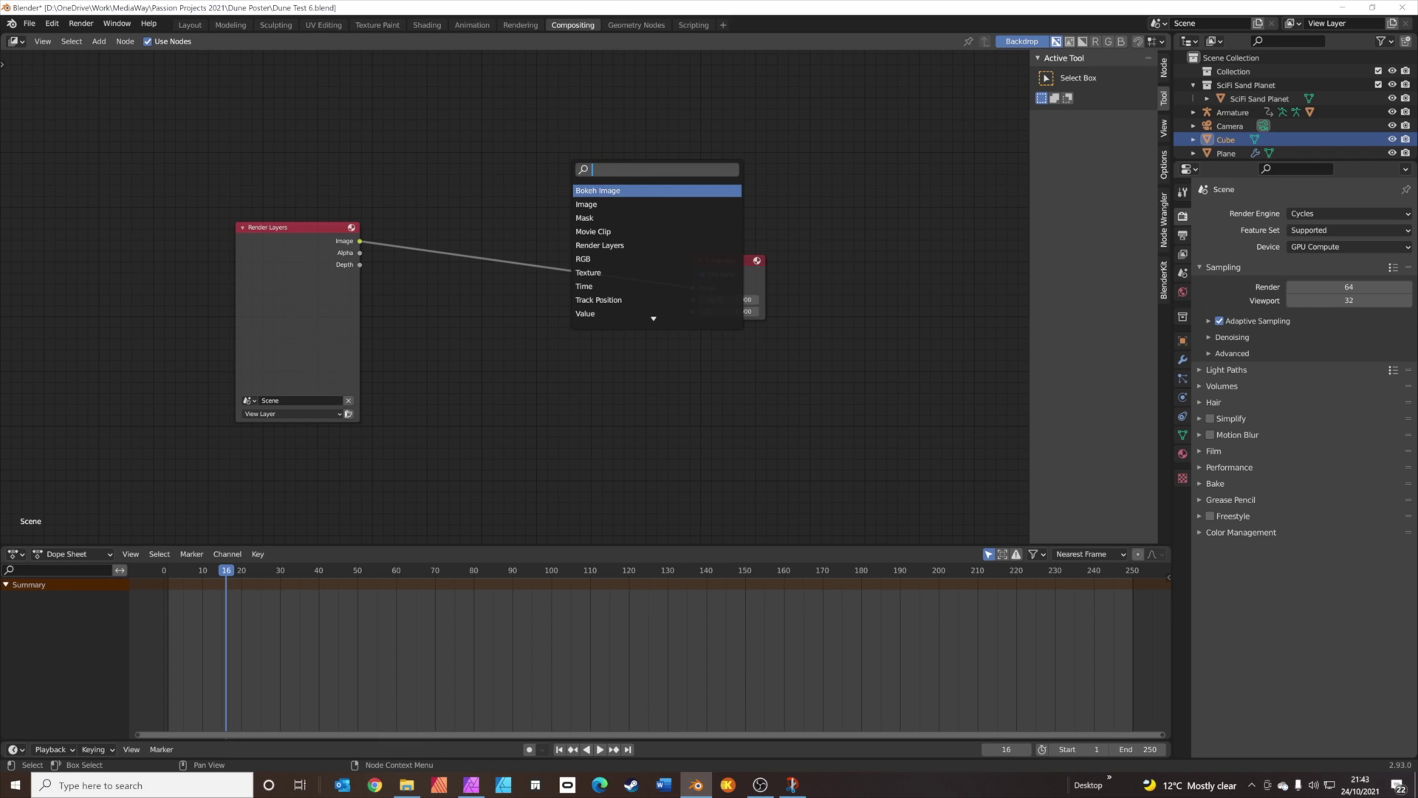
text(vie)
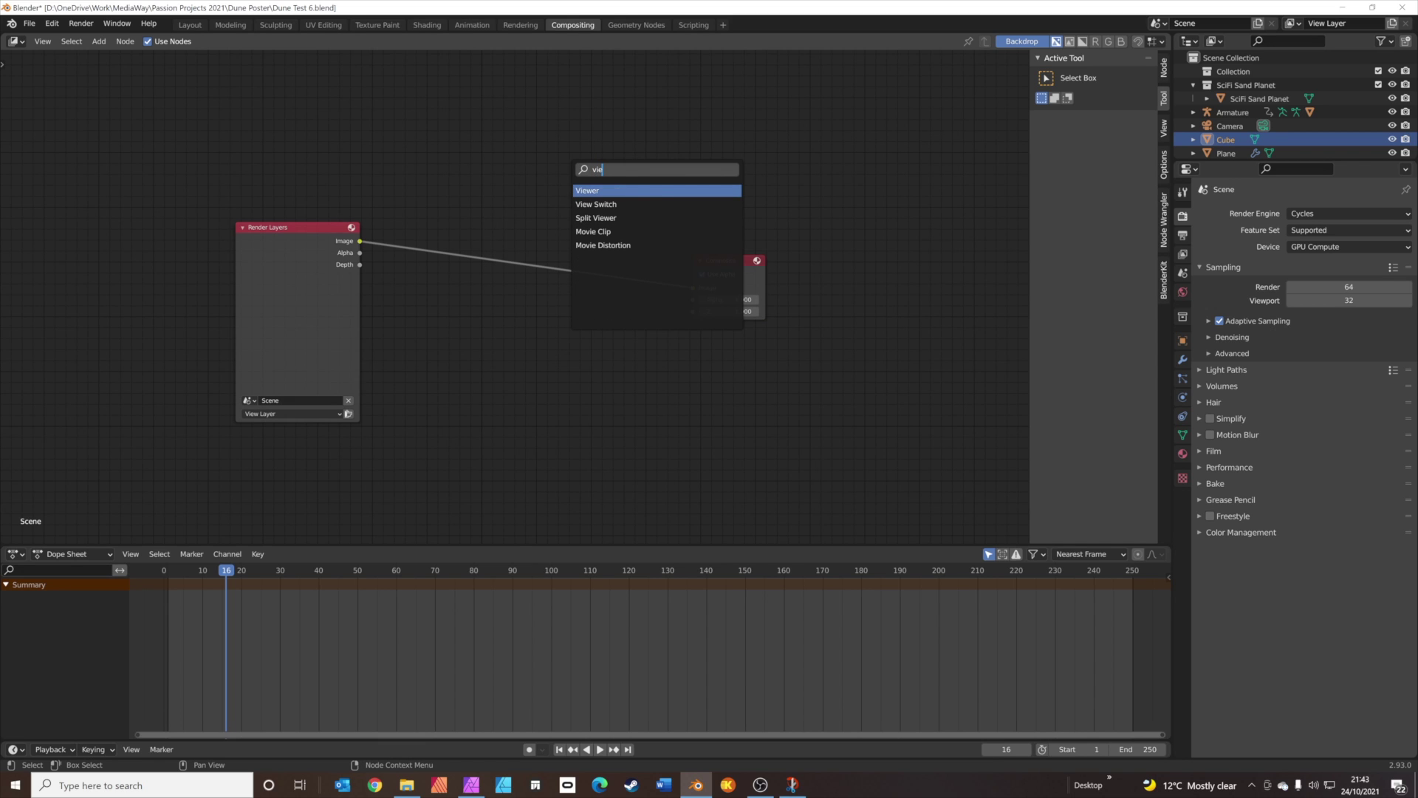
key(Return)
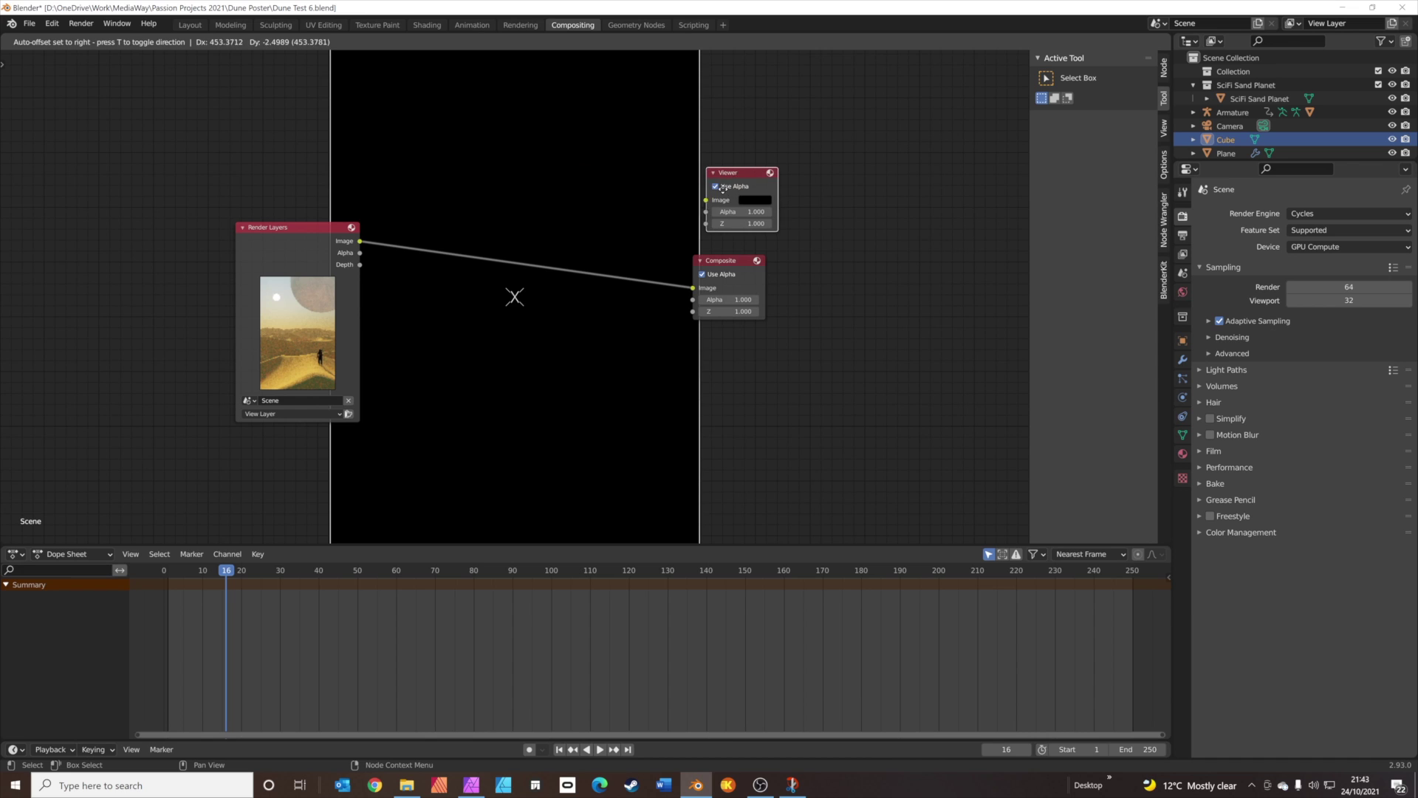
click(739, 194)
drag(360, 241, 713, 200)
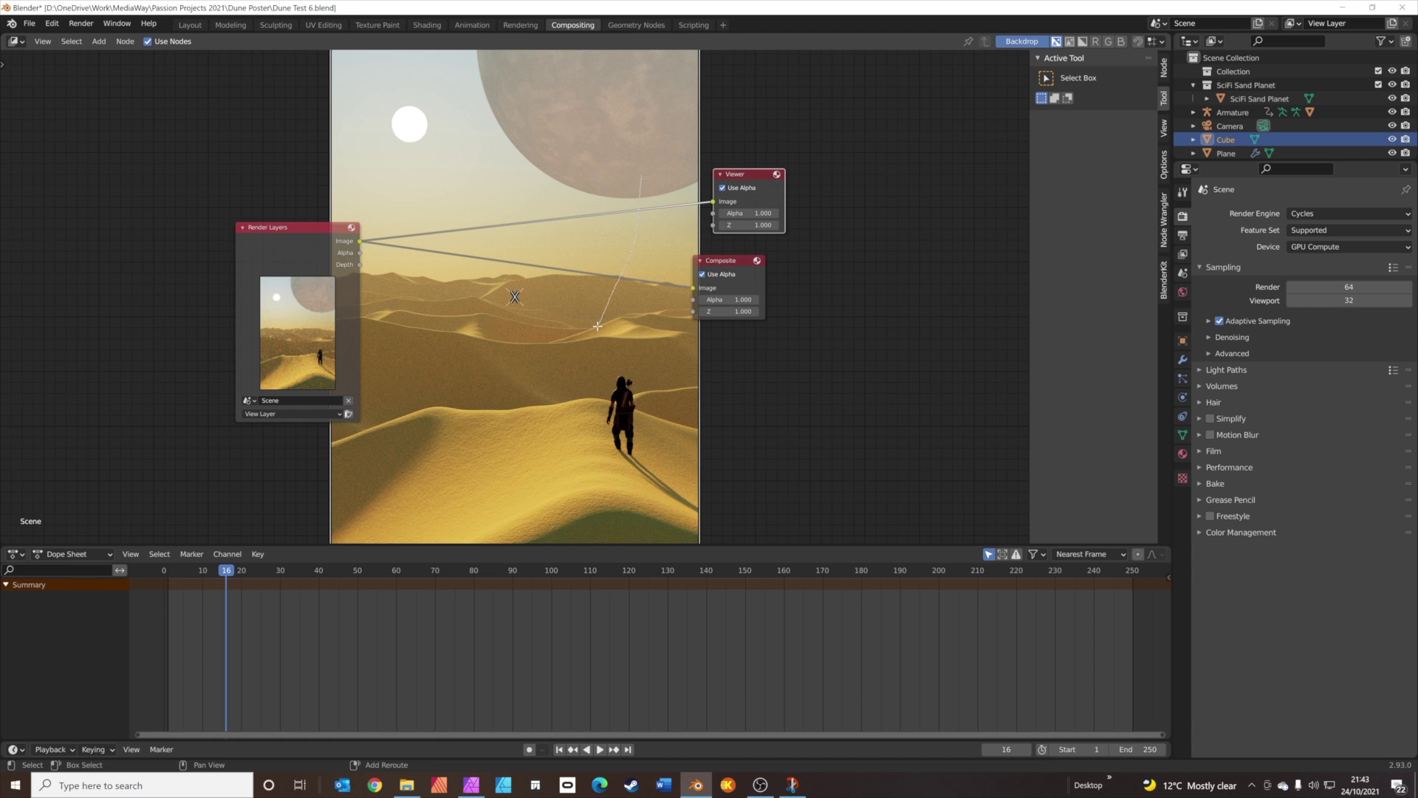
shift+right_drag(598, 326, 599, 330)
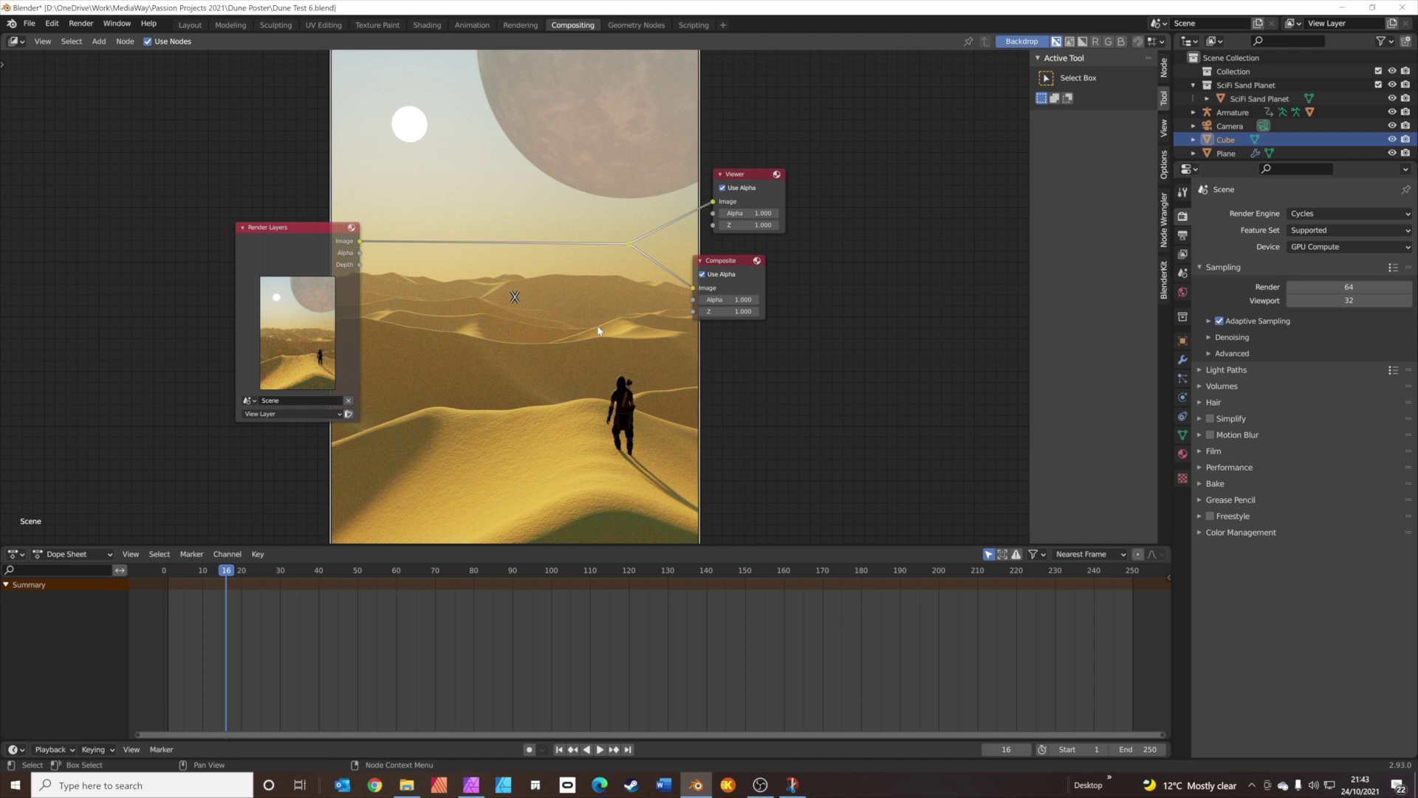
drag(730, 256, 808, 280)
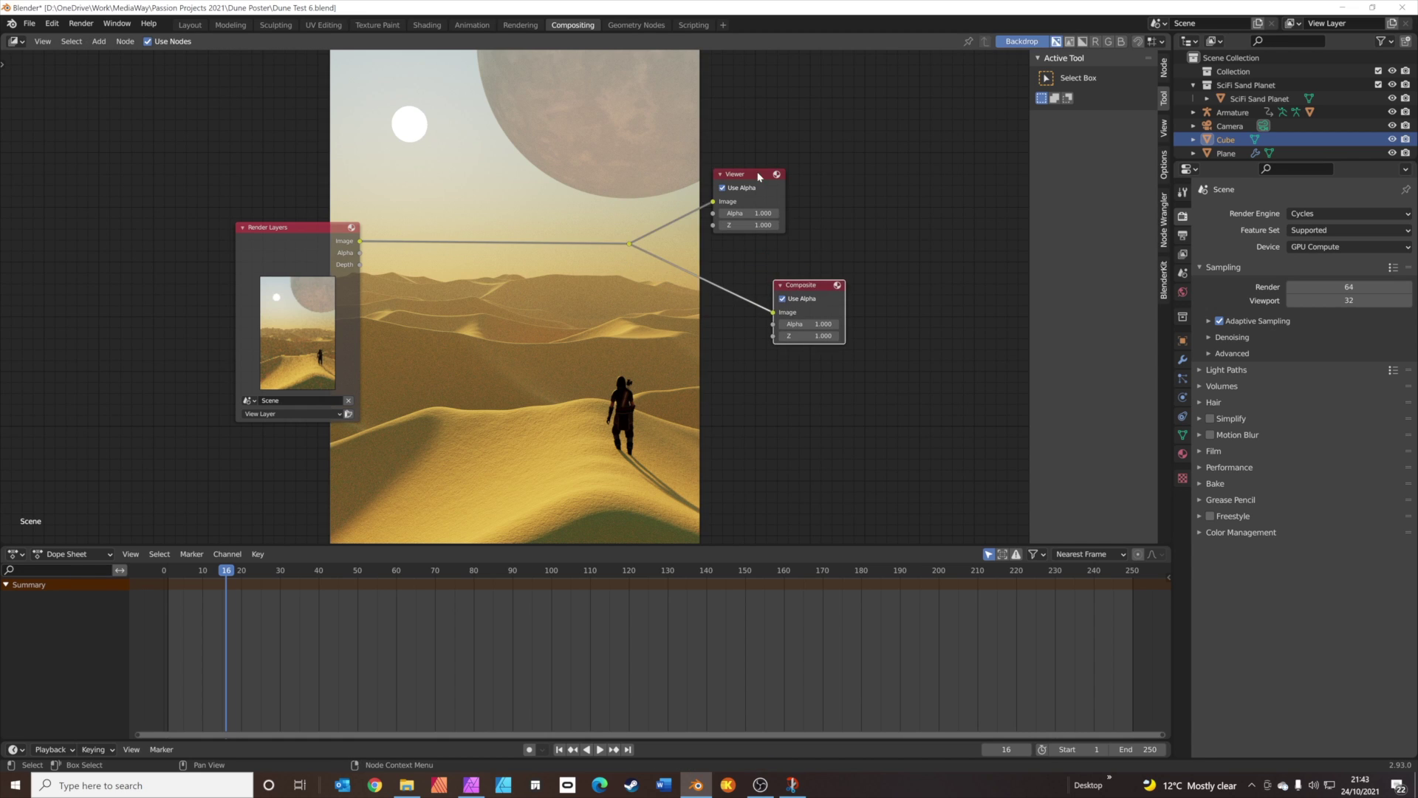
drag(760, 178, 849, 198)
drag(813, 287, 855, 285)
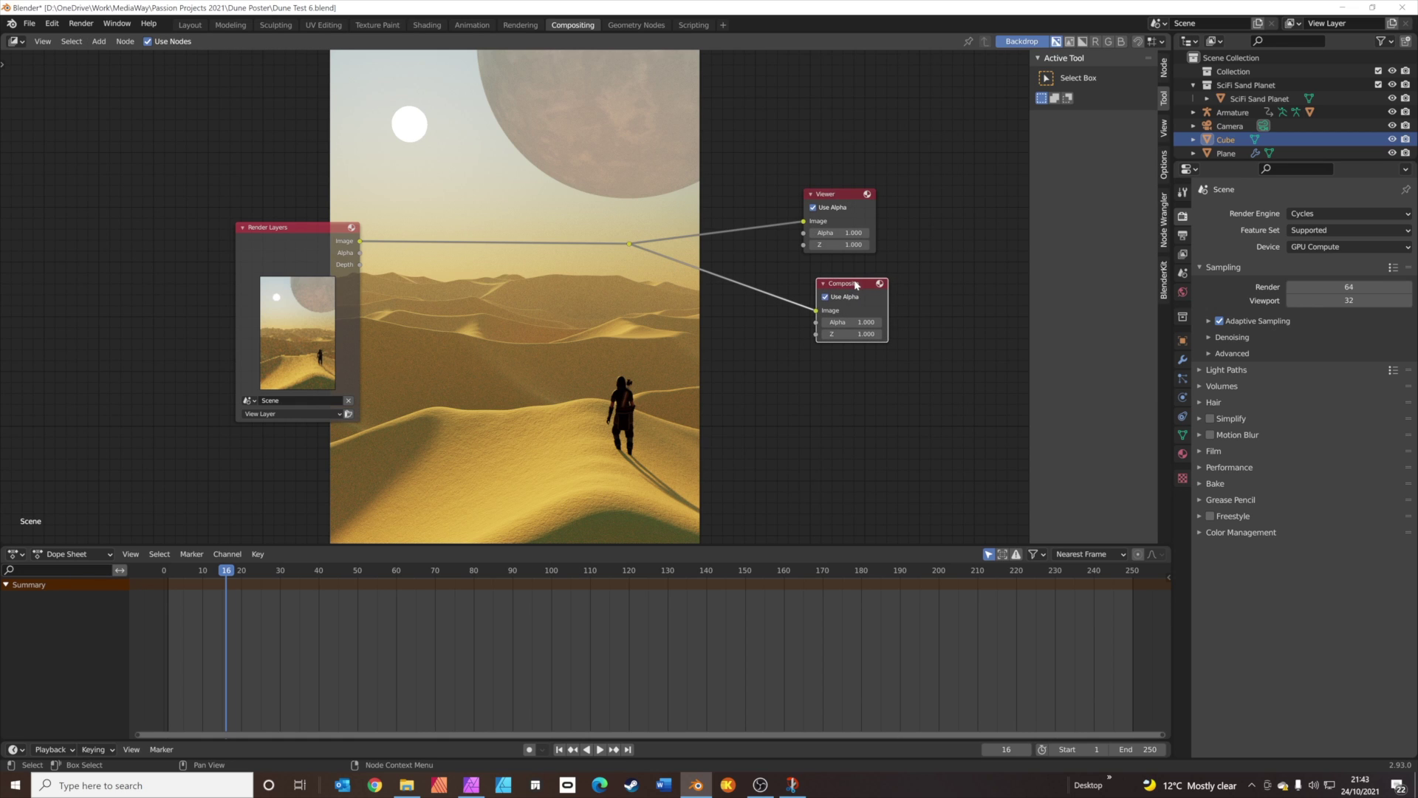
drag(299, 228, 236, 222)
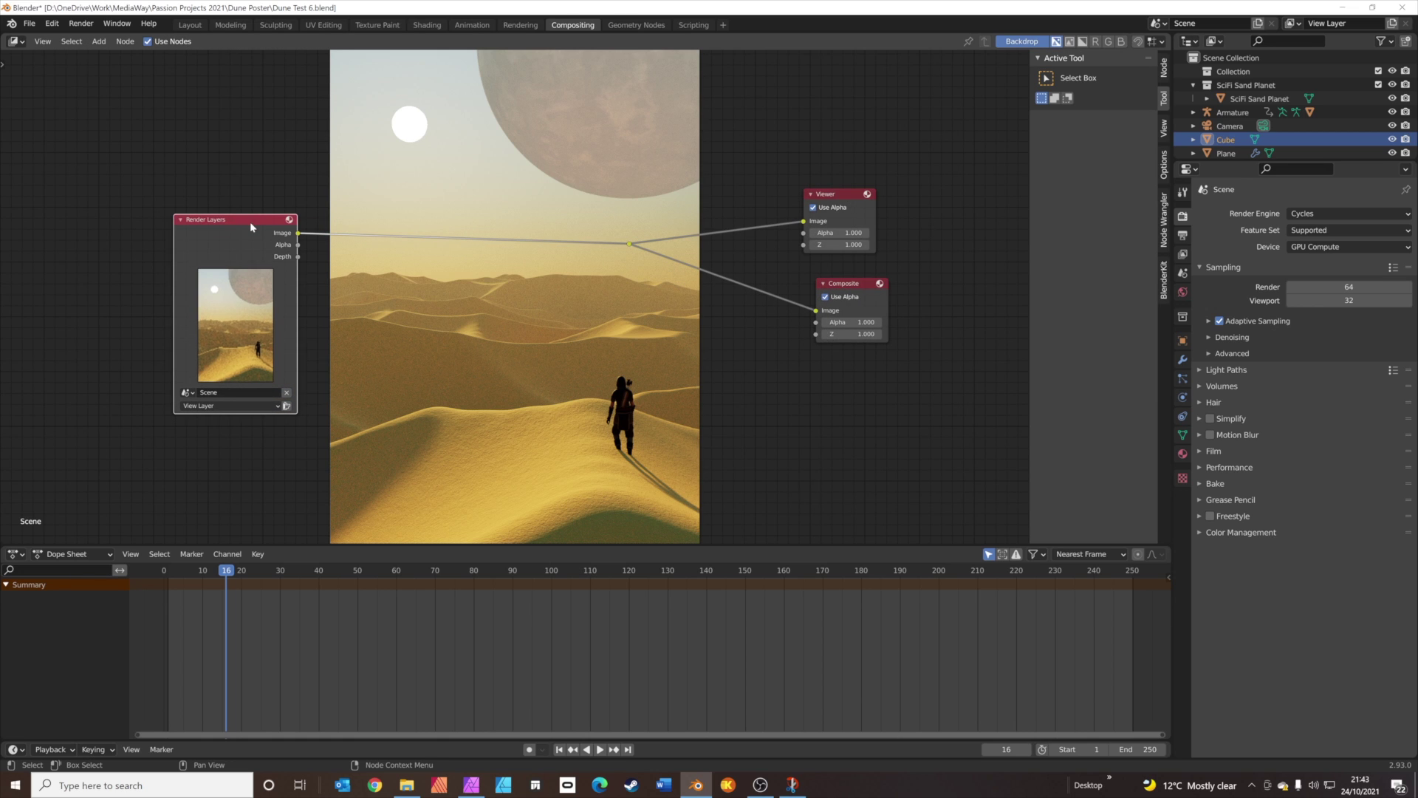
Insert a Glare node on the render link, set it to Fog Glow with Mix -0.800.
key(shift+a)
click(251, 223)
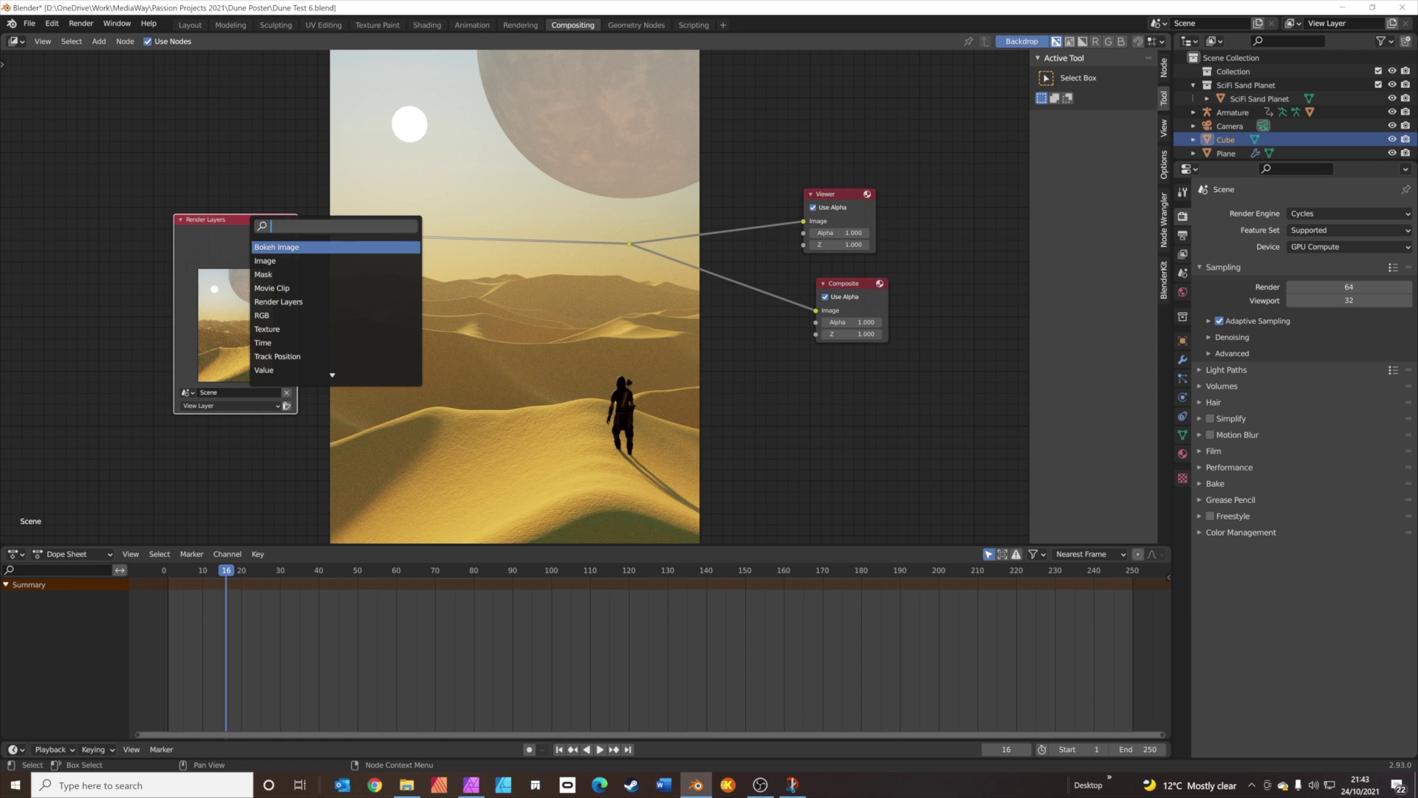
text(glar)
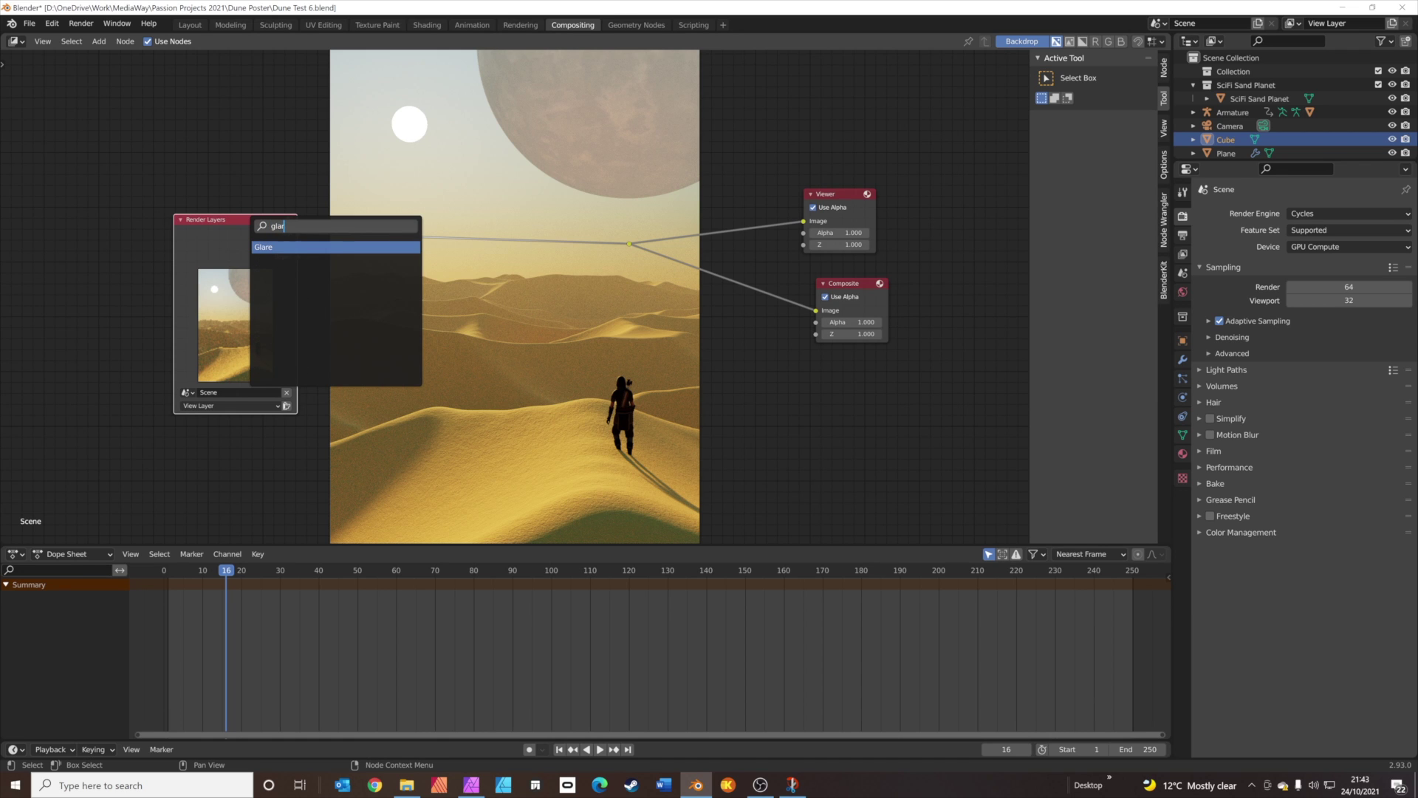
key(Return)
click(436, 197)
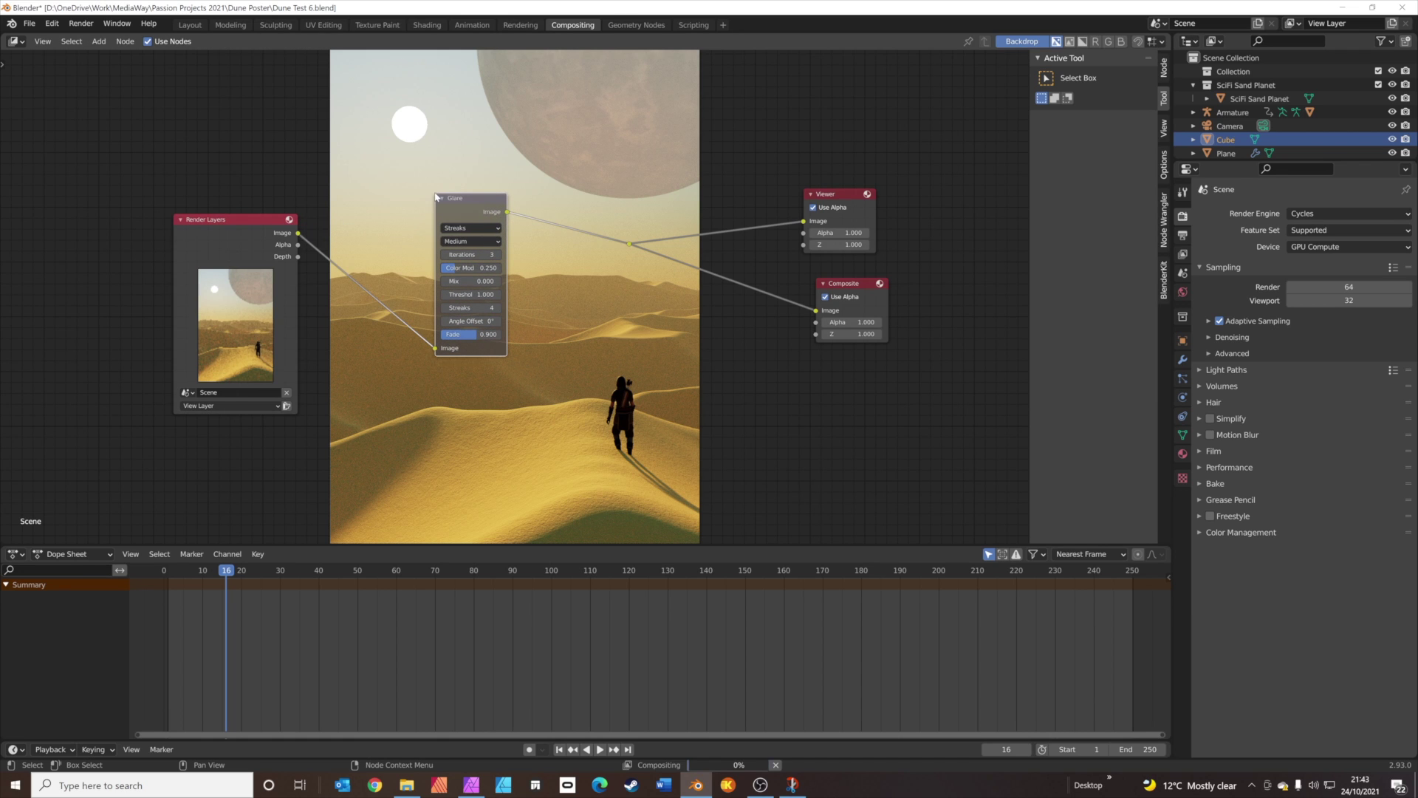
click(467, 228)
click(467, 264)
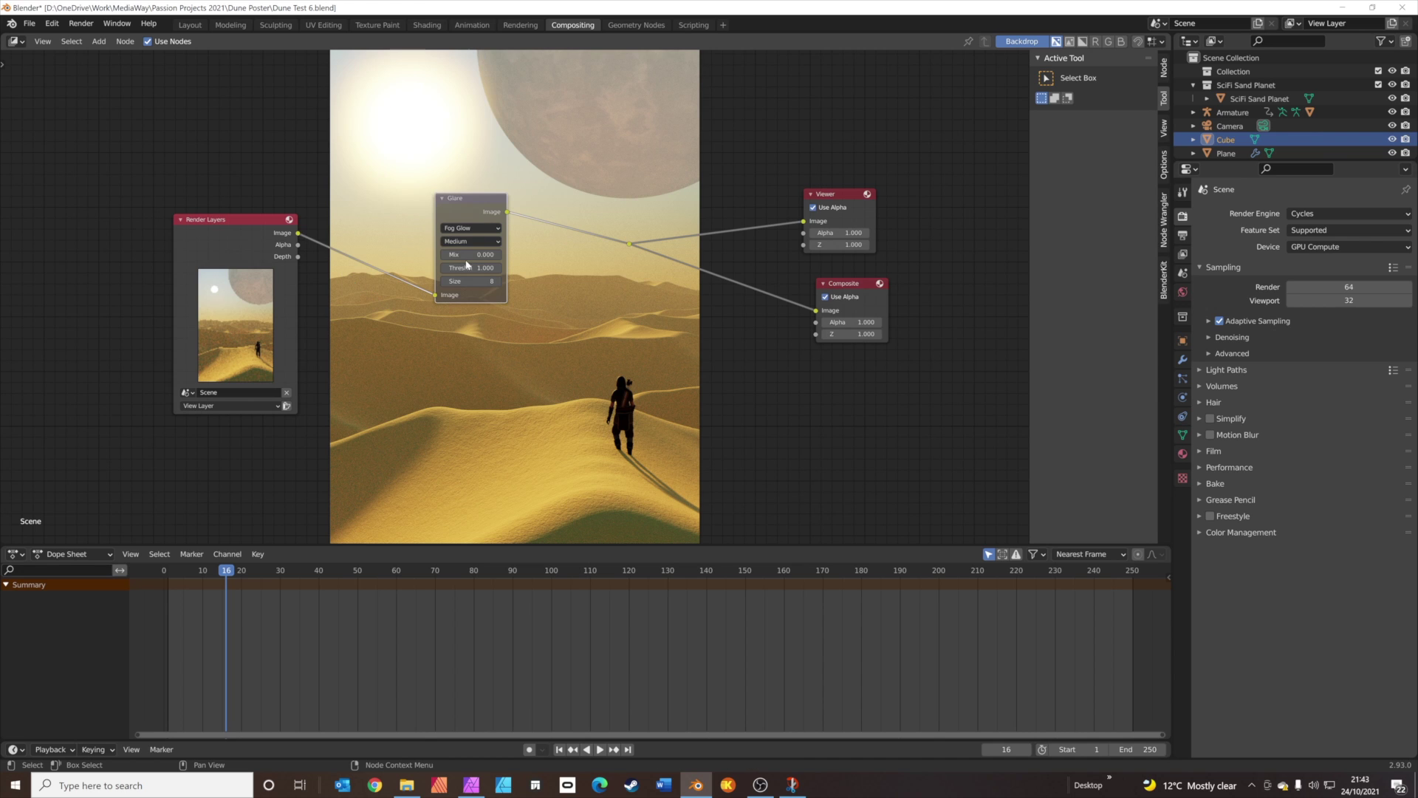
scroll(402, 174, down, 1)
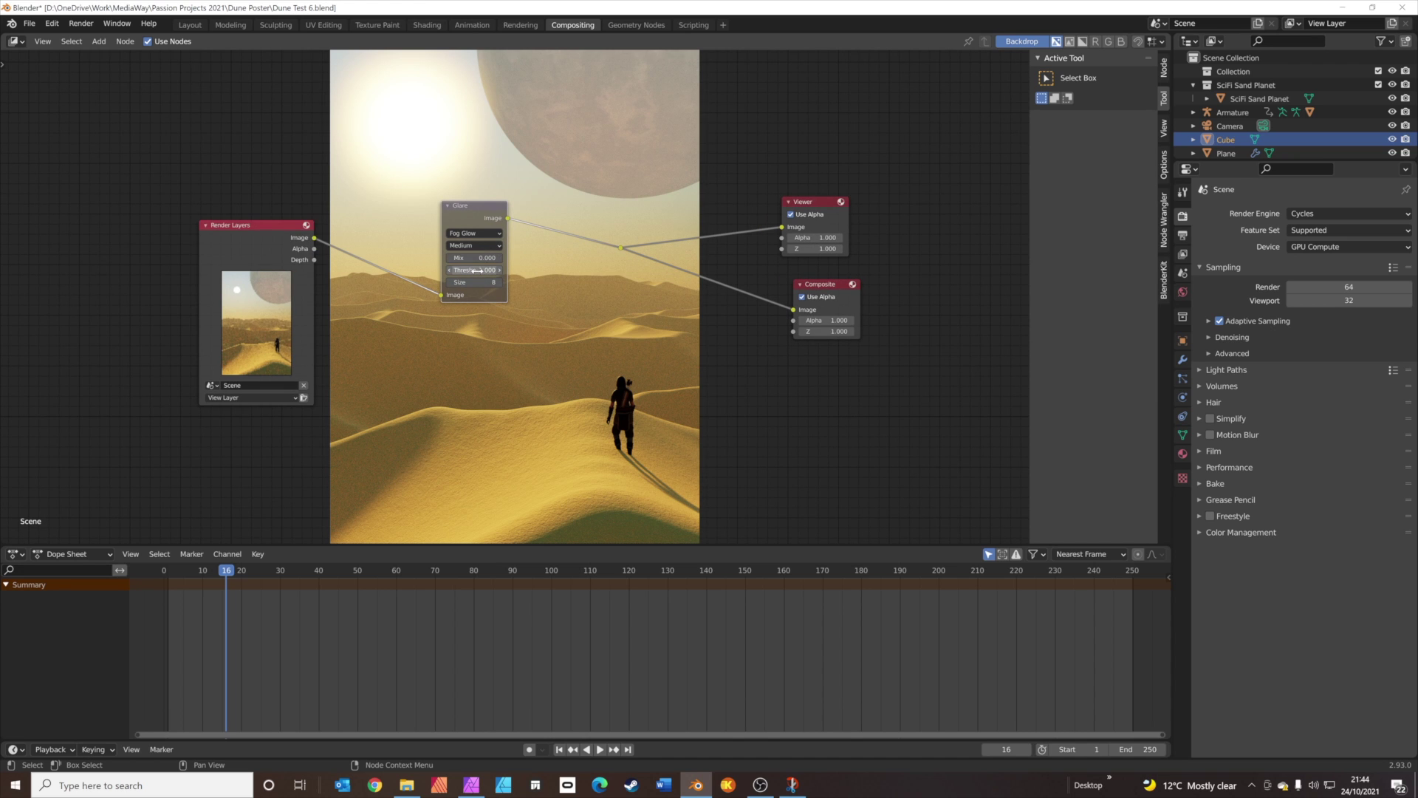
drag(473, 258, 436, 258)
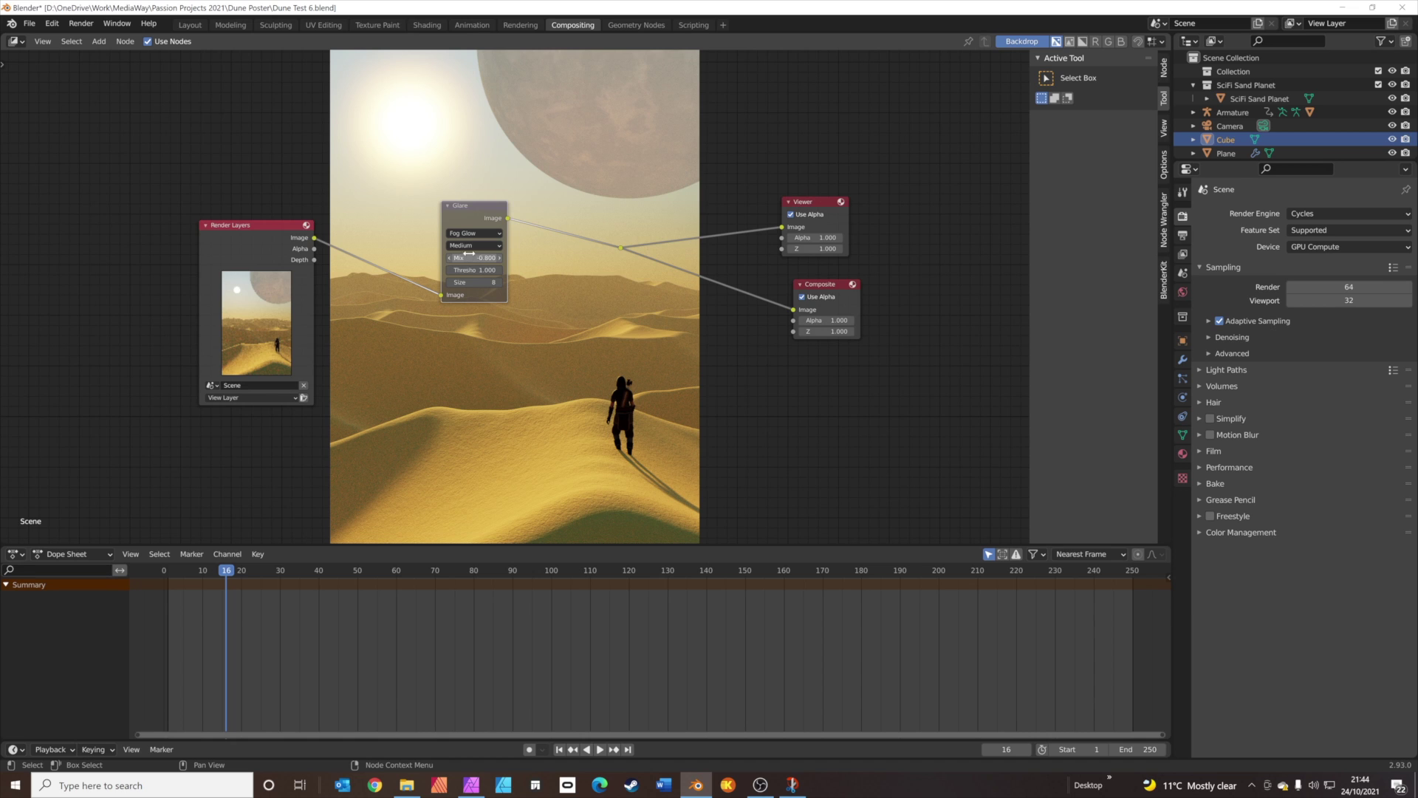
scroll(762, 368, down, 1)
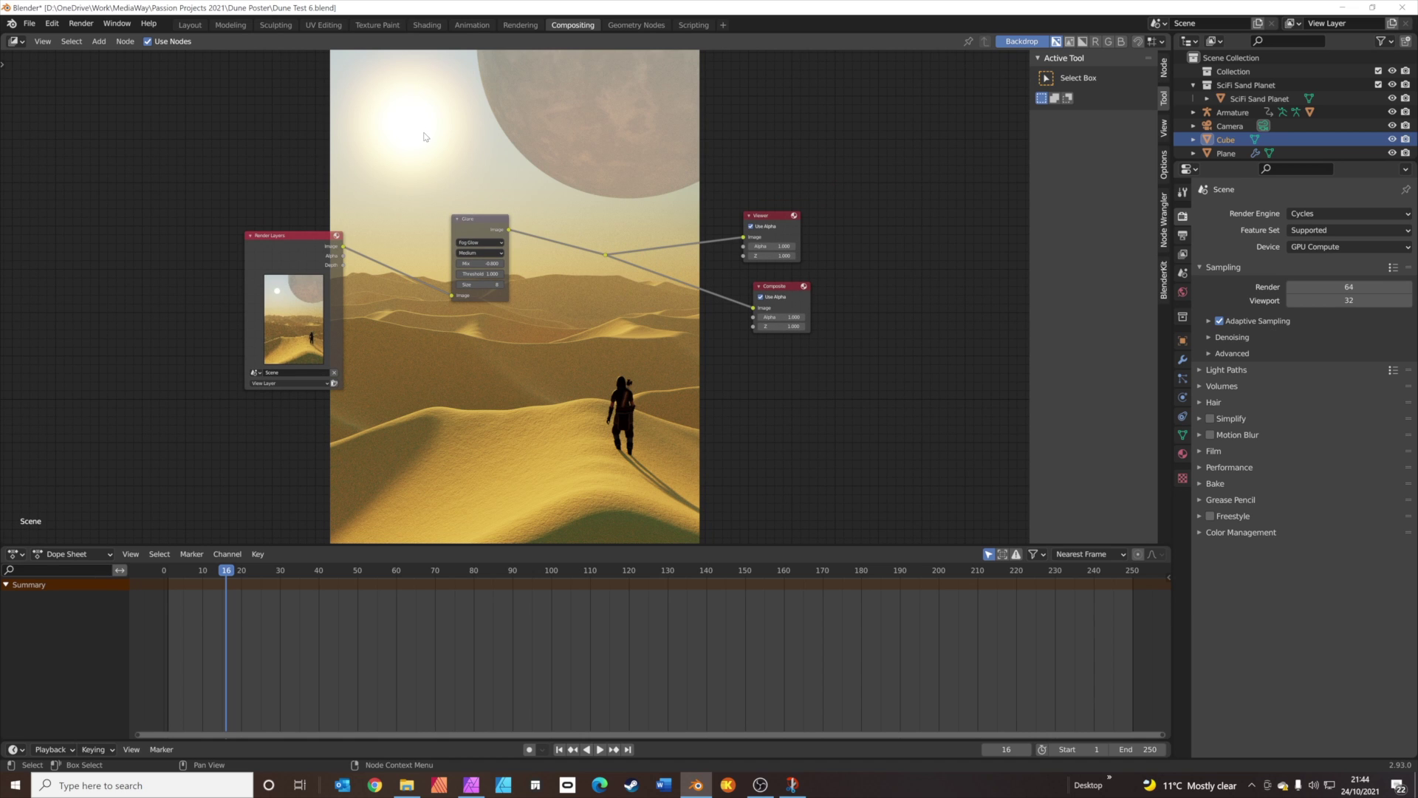
Render the final poster image with the Fog Glow composite using F12.
key(F12)
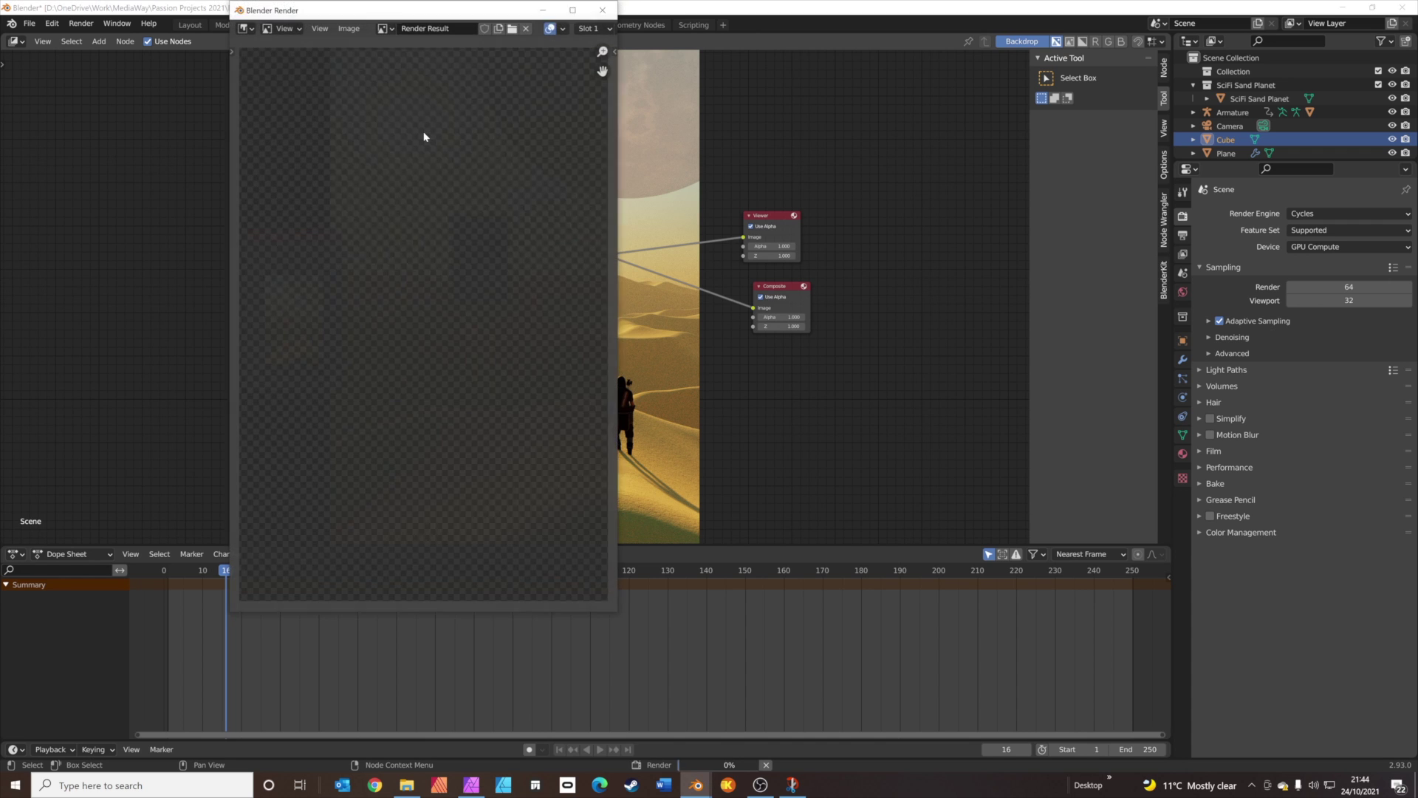